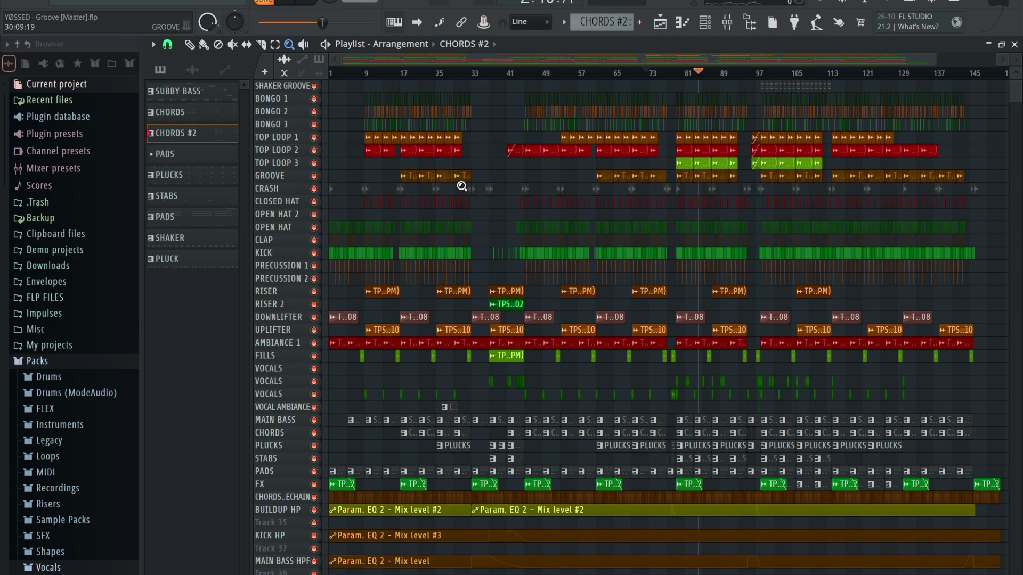
Examine the arrangement from about bar 77 to 111, from the VOCALS tracks to the automation tracks.
{"action": "left_click_drag", "start_coordinate": [594, 119], "coordinate": [824, 565]}
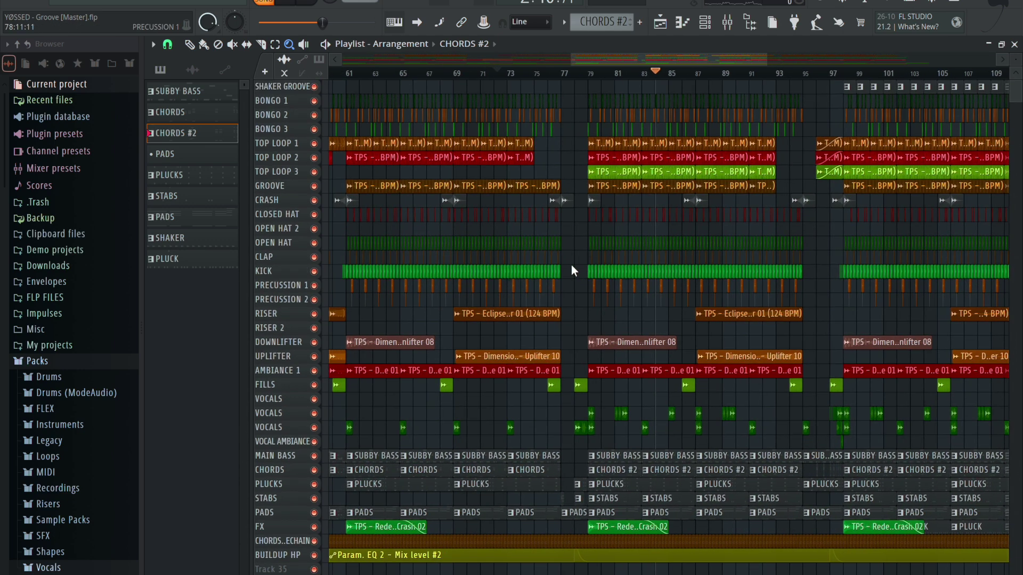
{"action": "scroll", "coordinate": [571, 265], "scroll_direction": "down", "scroll_amount": 4}
{"action": "scroll", "coordinate": [571, 264], "scroll_direction": "up", "scroll_amount": 4}
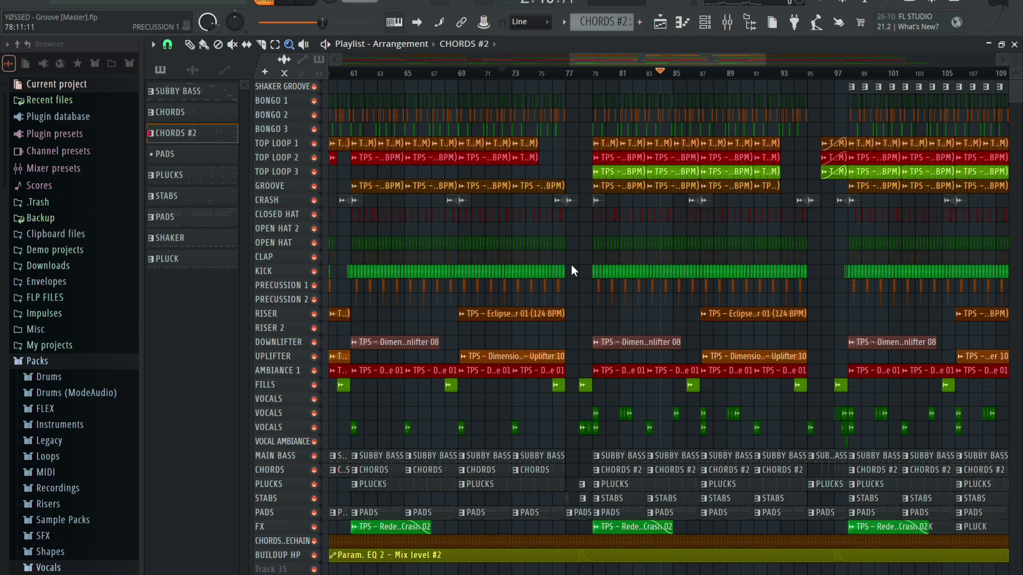
{"action": "scroll", "coordinate": [537, 179], "scroll_direction": "down", "scroll_amount": 3}
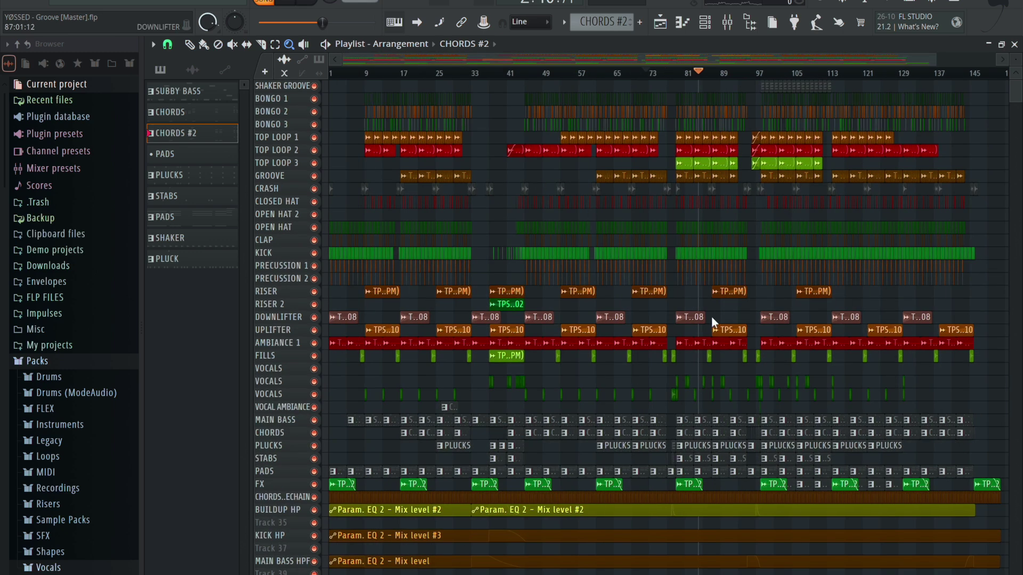
{"action": "left_click_drag", "start_coordinate": [670, 382], "coordinate": [831, 572]}
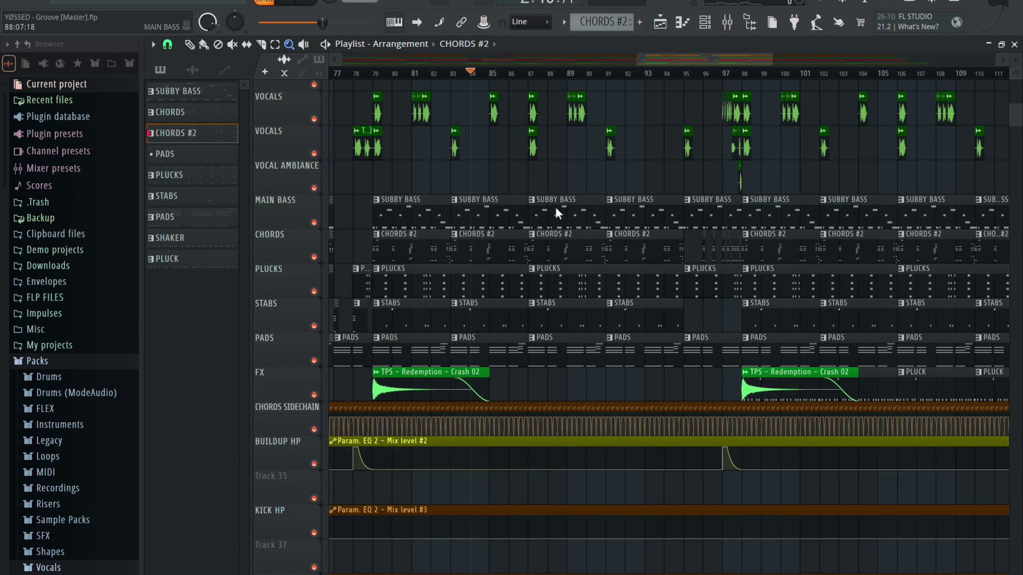
Switch to the Draw tool and view the YØSSED Original MIDI files within the MIDI pack, collapsing the MIDI folder again.
{"action": "left_click", "coordinate": [189, 44]}
{"action": "left_click", "coordinate": [67, 474]}
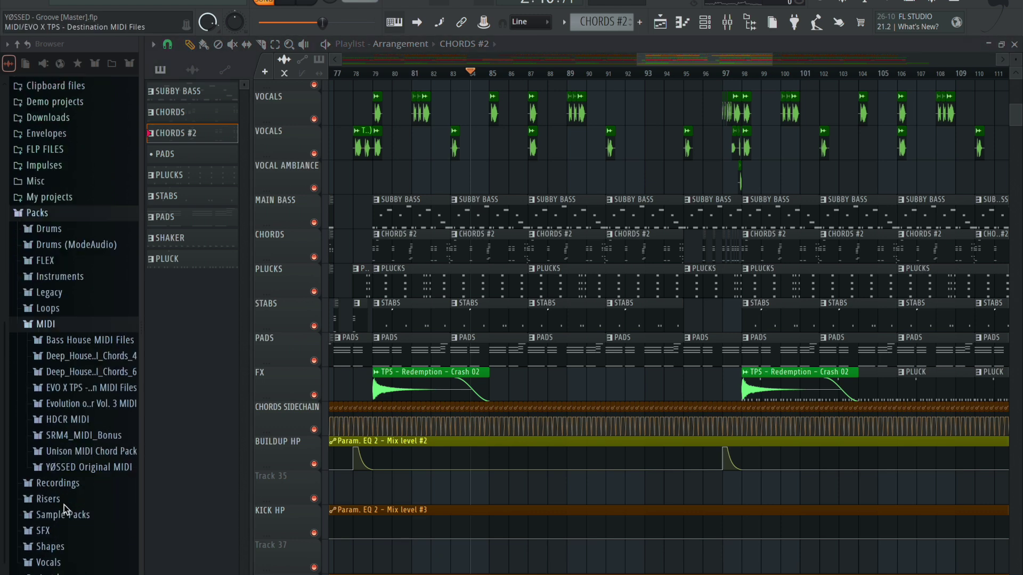
{"action": "left_click", "coordinate": [75, 386]}
{"action": "scroll", "coordinate": [72, 426], "scroll_direction": "down", "scroll_amount": 2}
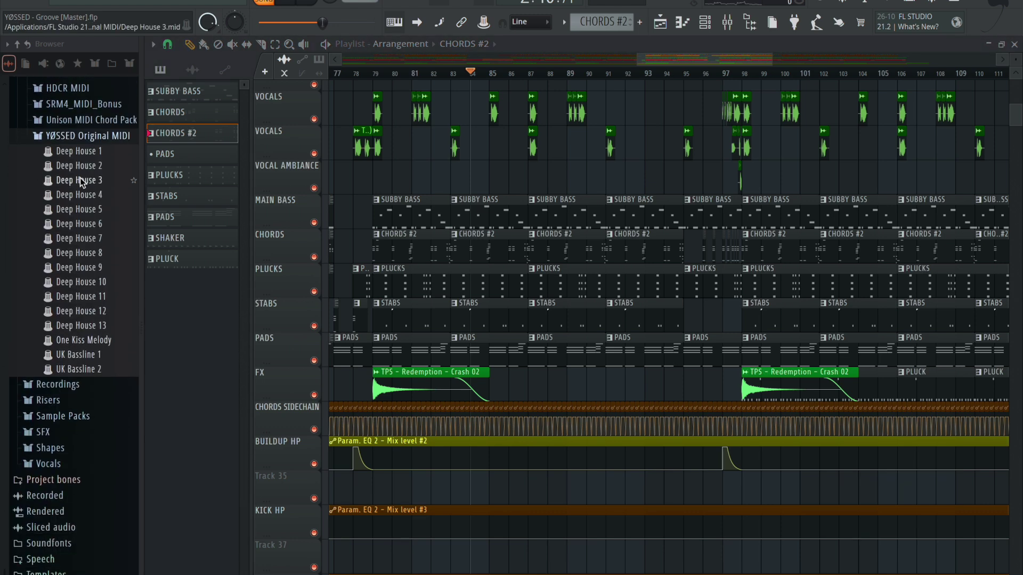
{"action": "scroll", "coordinate": [72, 458], "scroll_direction": "up", "scroll_amount": 10}
{"action": "left_click", "coordinate": [69, 474]}
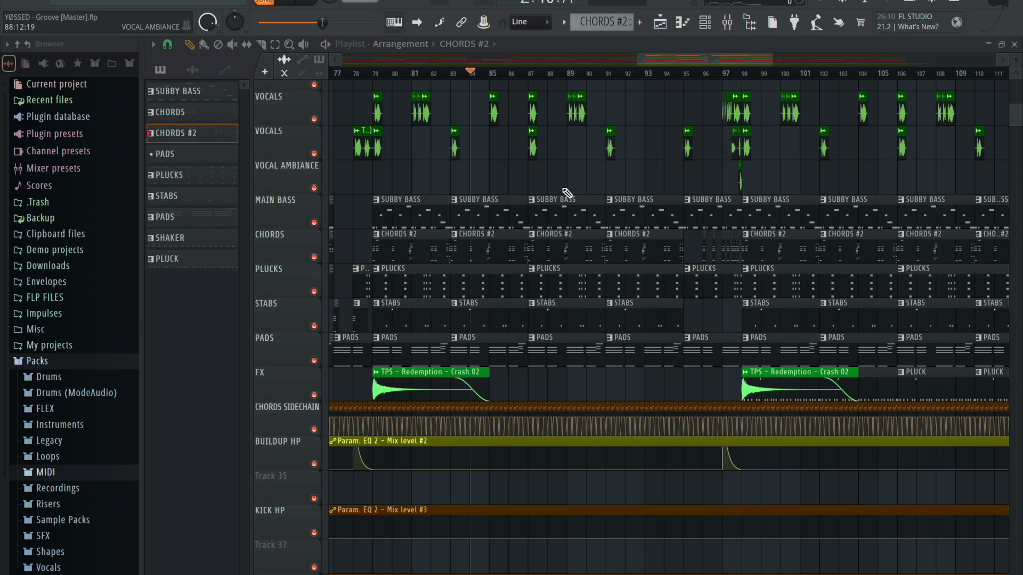
Review the vocals, bass, chords, plucks, stabs and pads tracks between bars 67 and 111.
{"action": "scroll", "coordinate": [567, 193], "scroll_direction": "up", "scroll_amount": 4}
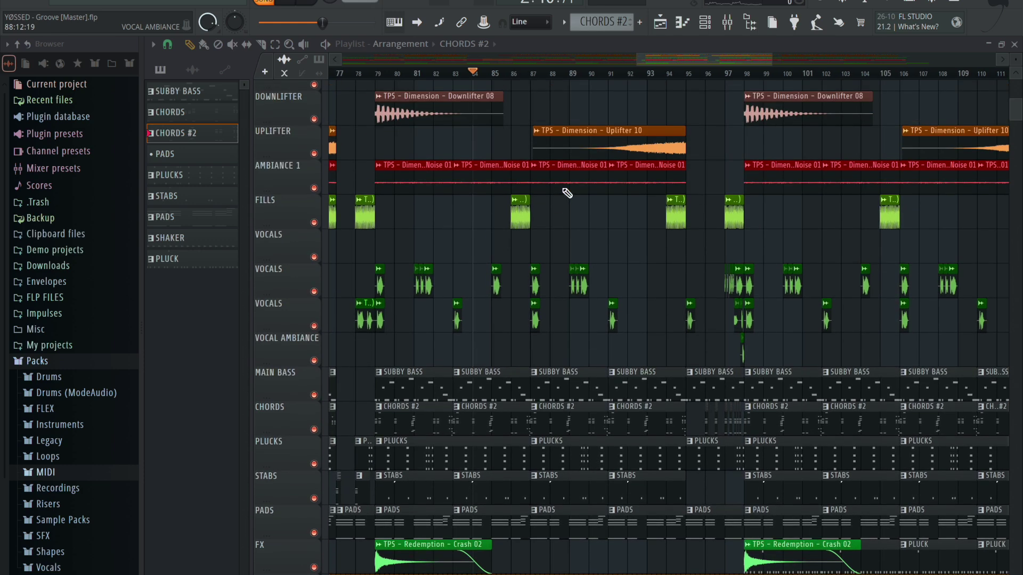
{"action": "scroll", "coordinate": [568, 193], "scroll_direction": "down", "scroll_amount": 6}
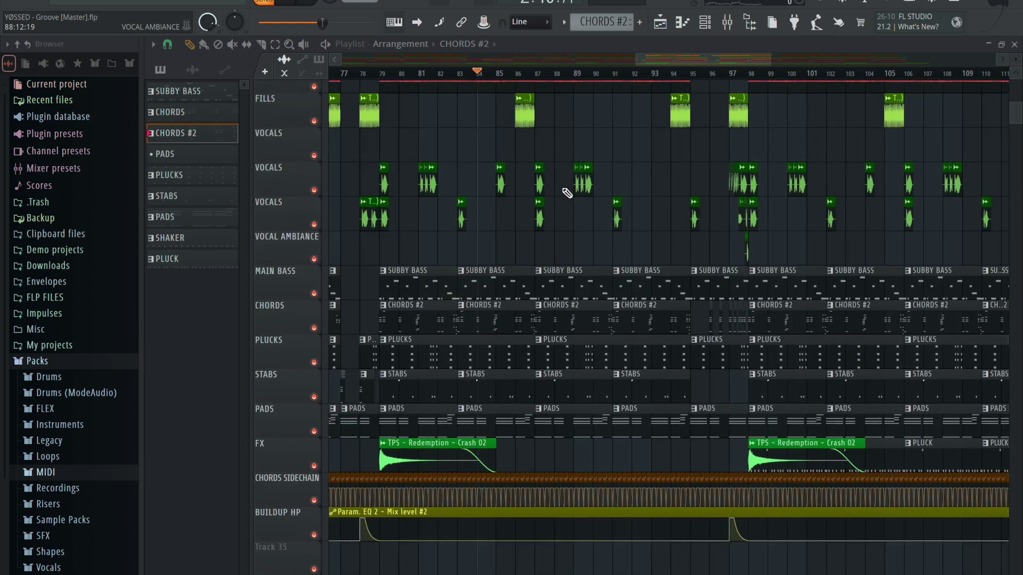
{"action": "scroll", "coordinate": [568, 192], "scroll_direction": "up", "scroll_amount": 3}
{"action": "scroll", "coordinate": [566, 192], "scroll_direction": "left", "scroll_amount": 2}
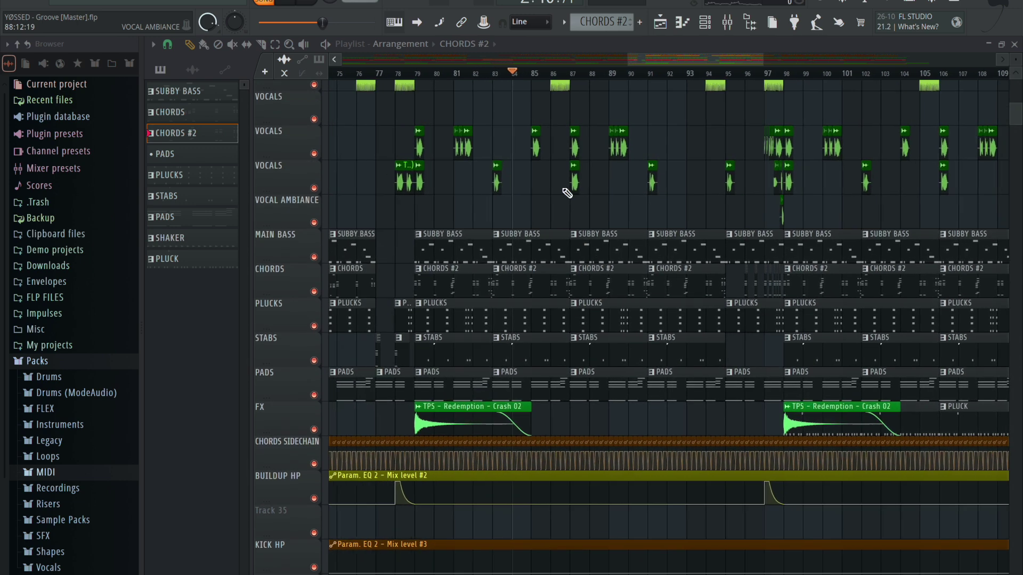
{"action": "scroll", "coordinate": [643, 62], "scroll_direction": "left", "scroll_amount": 6}
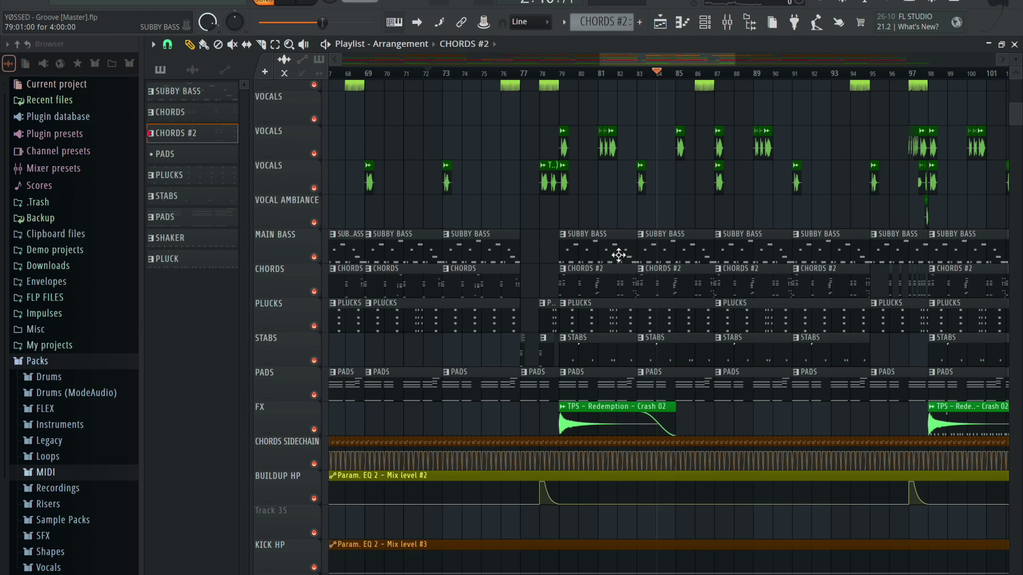
Examine the layering of the bongo, top loop, hat, clap, kick, percussion and effects tracks around bars 79 to 95.
{"action": "scroll", "coordinate": [618, 256], "scroll_direction": "up", "scroll_amount": 15}
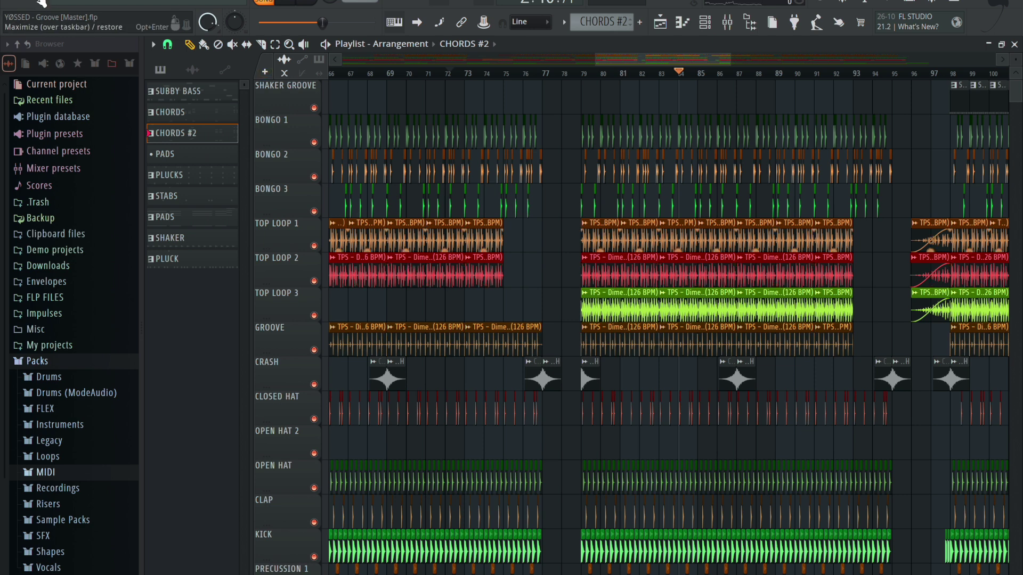
{"action": "scroll", "coordinate": [637, 338], "scroll_direction": "down", "scroll_amount": 3}
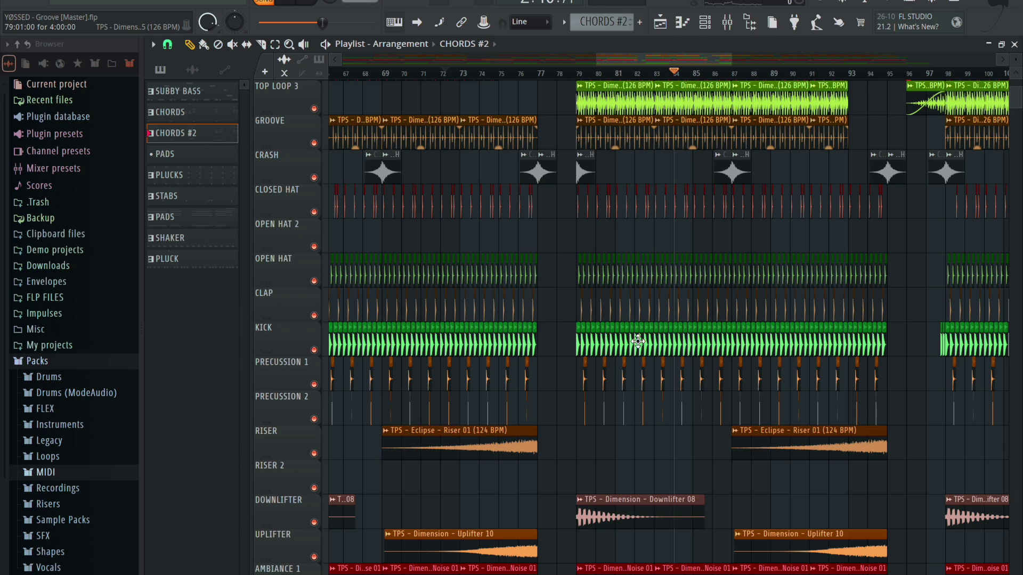
{"action": "scroll", "coordinate": [637, 340], "scroll_direction": "up", "scroll_amount": 3}
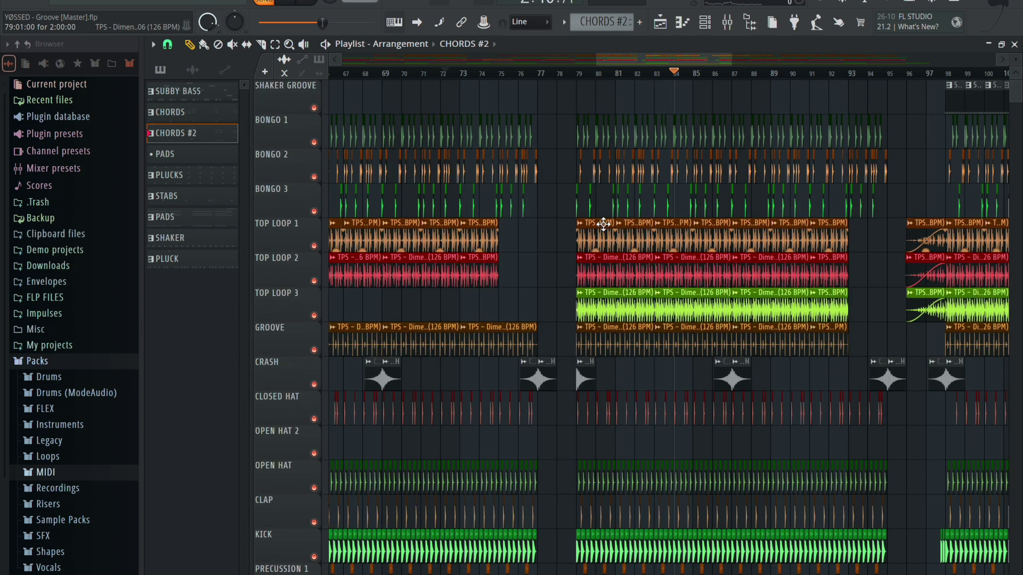
{"action": "scroll", "coordinate": [615, 347], "scroll_direction": "down", "scroll_amount": 8}
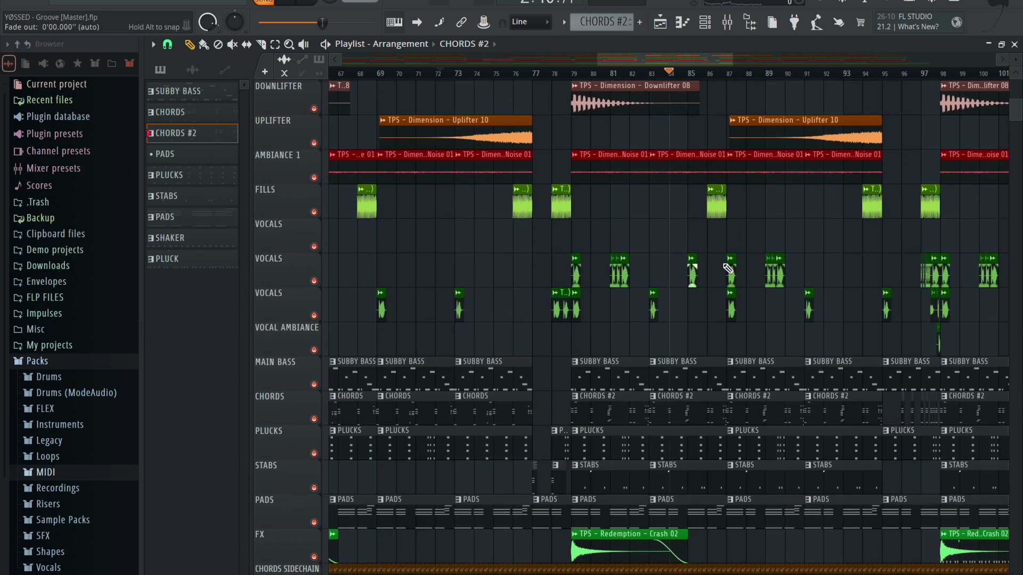
{"action": "scroll", "coordinate": [583, 331], "scroll_direction": "up", "scroll_amount": 4}
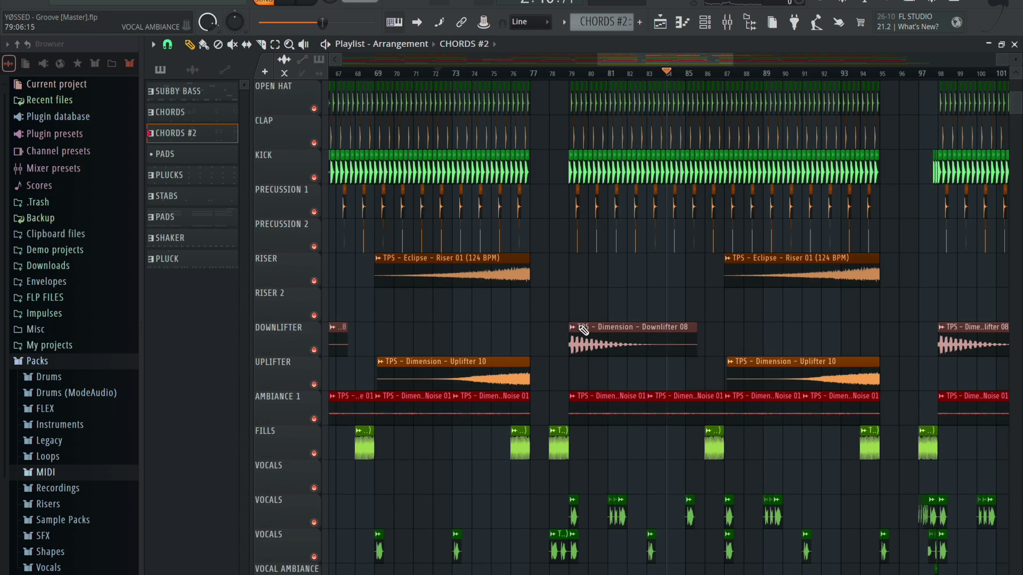
{"action": "scroll", "coordinate": [595, 299], "scroll_direction": "up", "scroll_amount": 5}
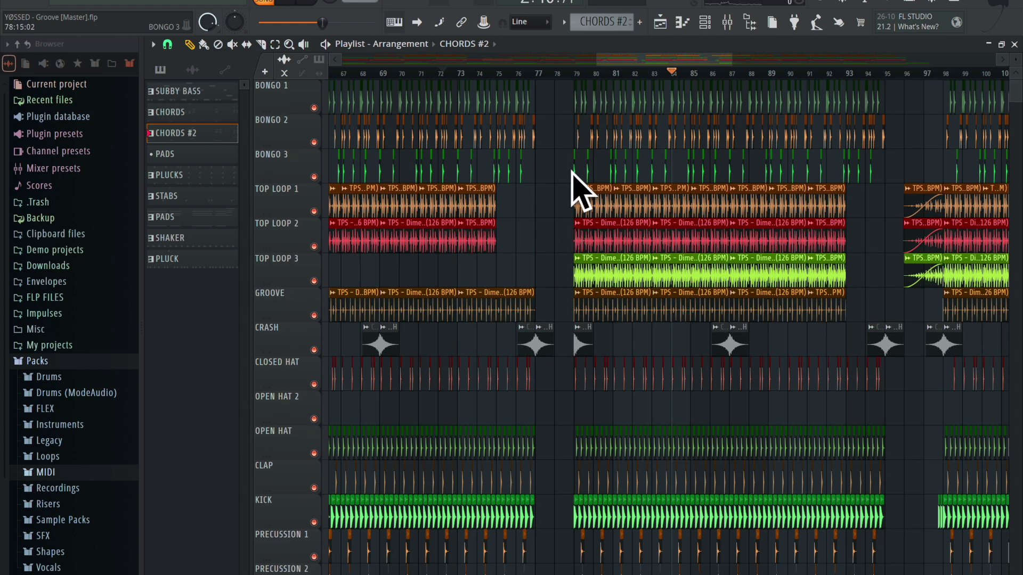
{"action": "scroll", "coordinate": [577, 176], "scroll_direction": "up", "scroll_amount": 1}
{"action": "scroll", "coordinate": [578, 175], "scroll_direction": "down", "scroll_amount": 4}
{"action": "scroll", "coordinate": [578, 167], "scroll_direction": "up", "scroll_amount": 3}
{"action": "scroll", "coordinate": [578, 167], "scroll_direction": "up", "scroll_amount": 2}
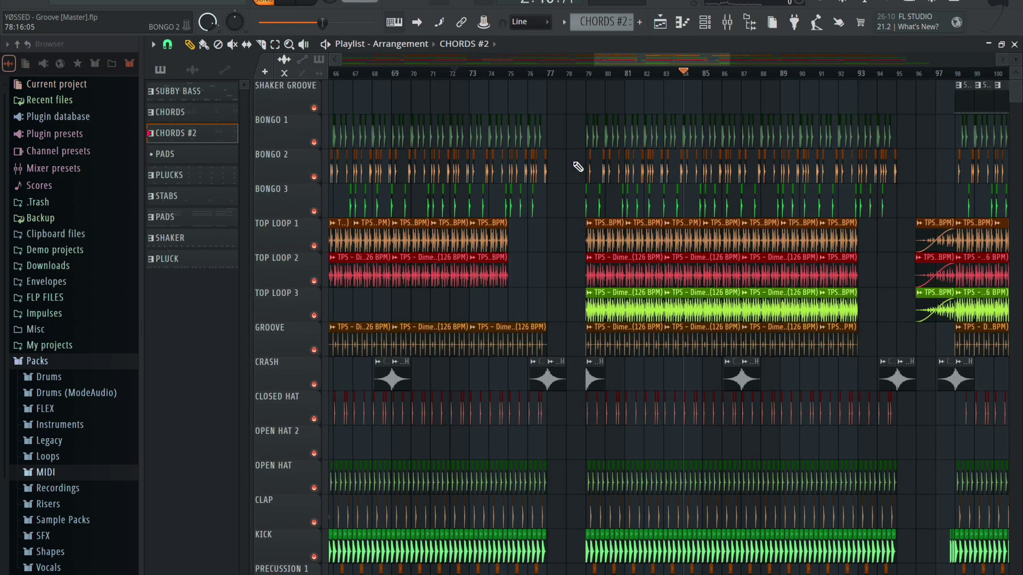
{"action": "scroll", "coordinate": [649, 312], "scroll_direction": "down", "scroll_amount": 6}
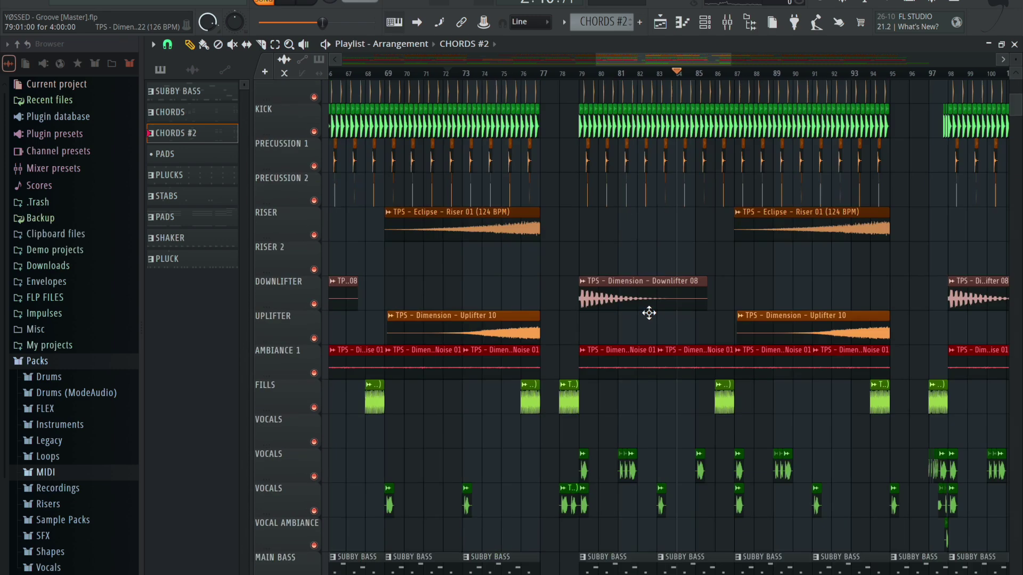
{"action": "scroll", "coordinate": [649, 313], "scroll_direction": "up", "scroll_amount": 5}
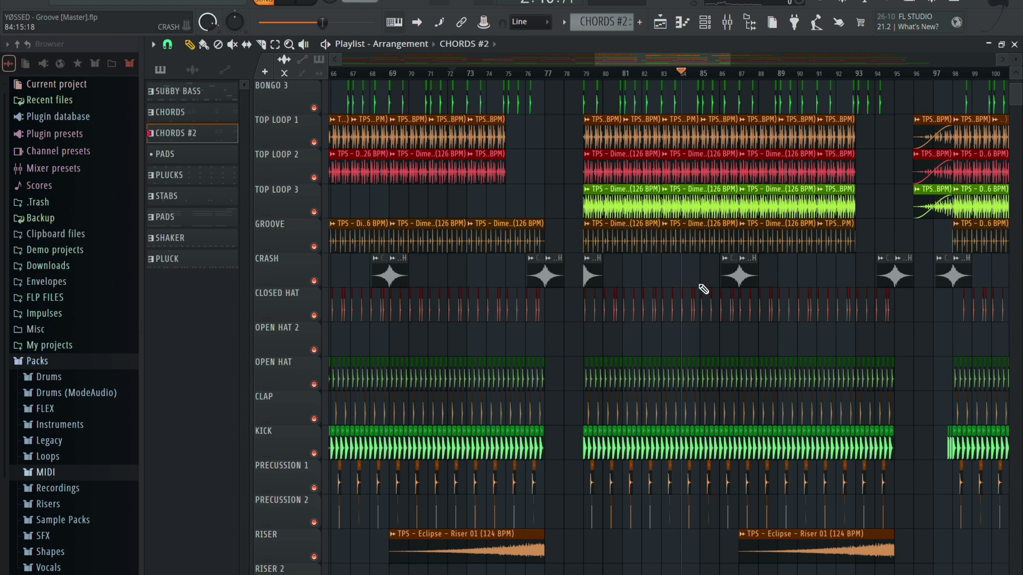
{"action": "scroll", "coordinate": [703, 289], "scroll_direction": "up", "scroll_amount": 3}
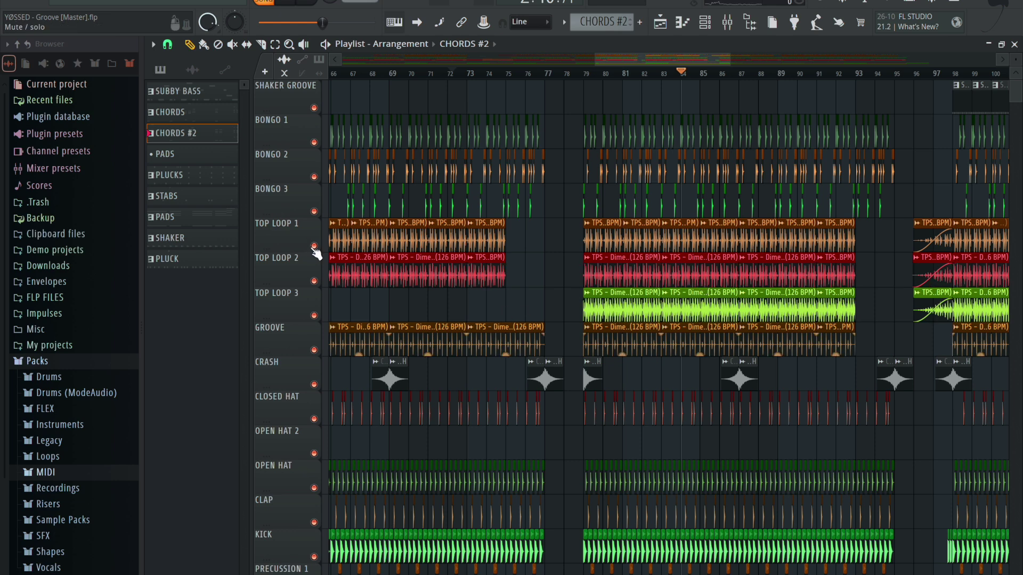
Mute the TOP LOOP 1, TOP LOOP 2 and GROOVE tracks, closing the opened Top Loop 21 clip settings.
{"action": "left_click", "coordinate": [307, 273]}
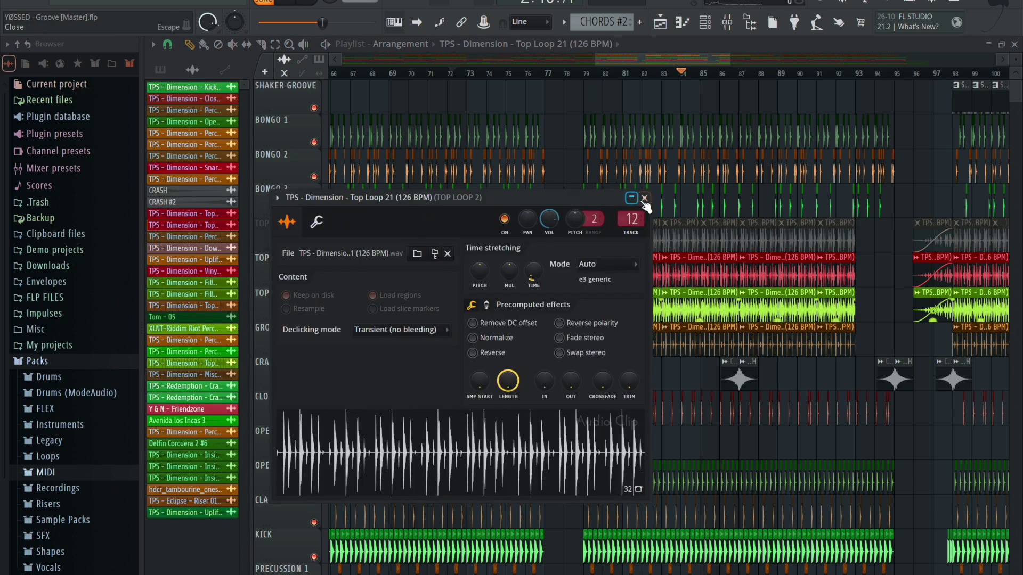
{"action": "left_click", "coordinate": [644, 198]}
{"action": "left_click", "coordinate": [313, 281]}
{"action": "left_click", "coordinate": [314, 350]}
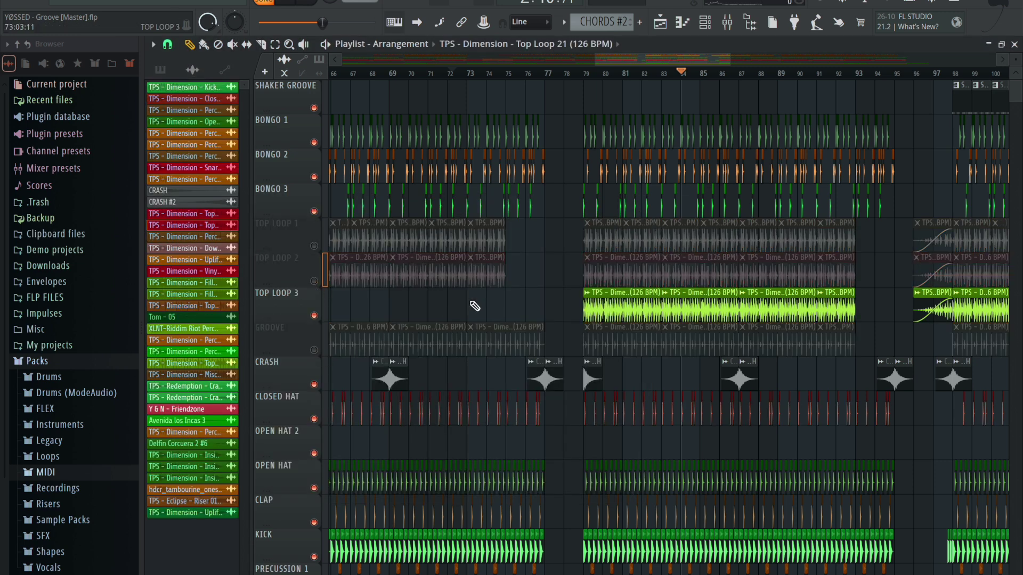
Solo the KICK track and unmute PRECUSSION 1, PRECUSSION 2, CLAP, OPEN HAT, CLOSED HAT and CRASH.
{"action": "scroll", "coordinate": [309, 496], "scroll_direction": "down", "scroll_amount": 3}
{"action": "left_click", "coordinate": [313, 453], "text": "ctrl"}
{"action": "left_click", "coordinate": [313, 488]}
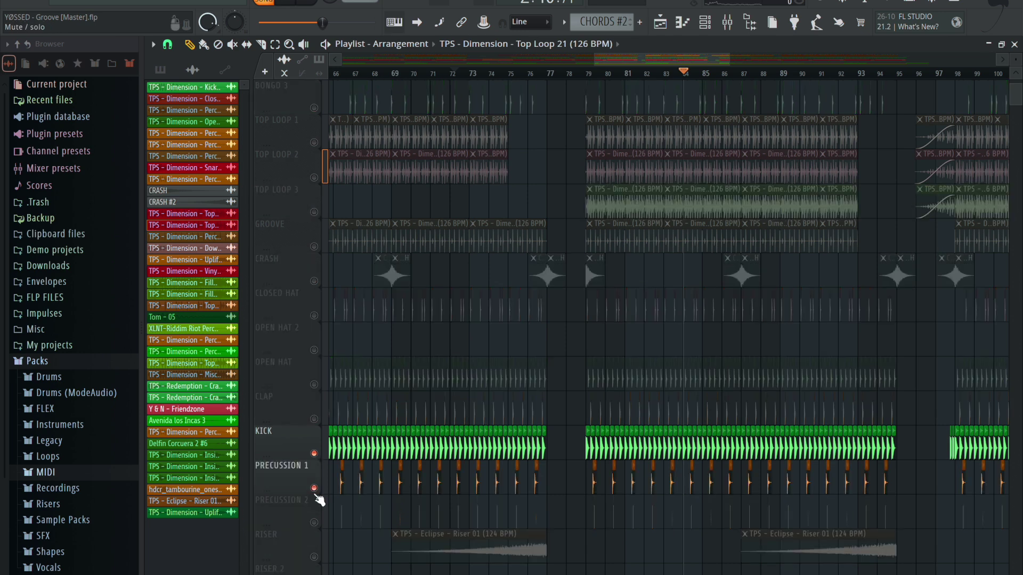
{"action": "left_click", "coordinate": [313, 522]}
{"action": "left_click", "coordinate": [314, 419]}
{"action": "left_click", "coordinate": [314, 384]}
{"action": "left_click", "coordinate": [314, 315]}
{"action": "left_click", "coordinate": [313, 281]}
Unmute the three BONGO tracks and OPEN HAT 2, and mute the CRASH track.
{"action": "scroll", "coordinate": [314, 282], "scroll_direction": "up", "scroll_amount": 3}
{"action": "left_click", "coordinate": [314, 211]}
{"action": "left_click", "coordinate": [314, 176]}
{"action": "left_click", "coordinate": [313, 142]}
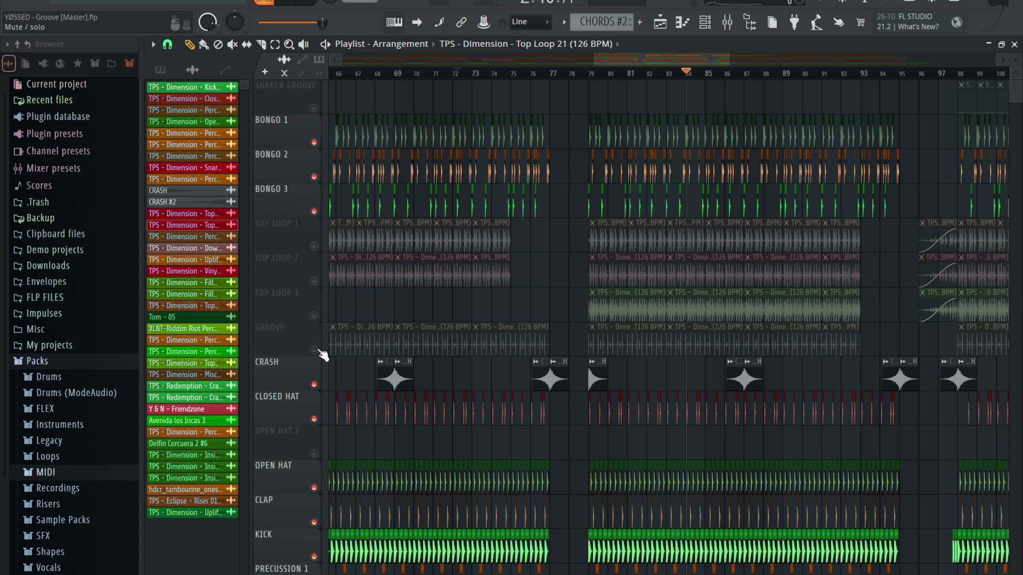
{"action": "left_click", "coordinate": [314, 385]}
{"action": "left_click", "coordinate": [314, 453]}
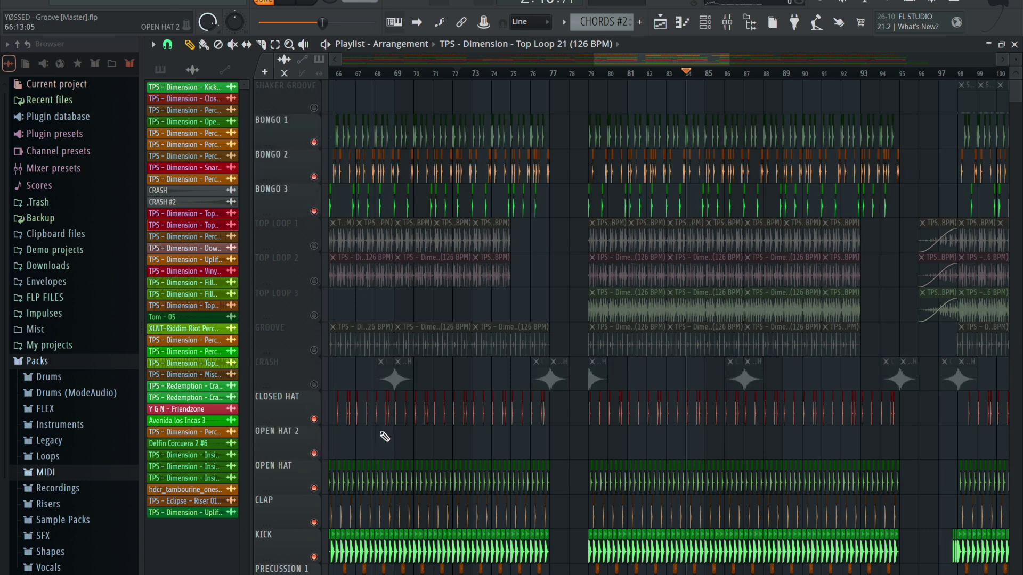
Unmute the SHAKER GROOVE and KICK HP tracks and audition the isolated drums from bar 98.
{"action": "left_click_drag", "start_coordinate": [628, 55], "coordinate": [708, 57]}
{"action": "left_click", "coordinate": [313, 108]}
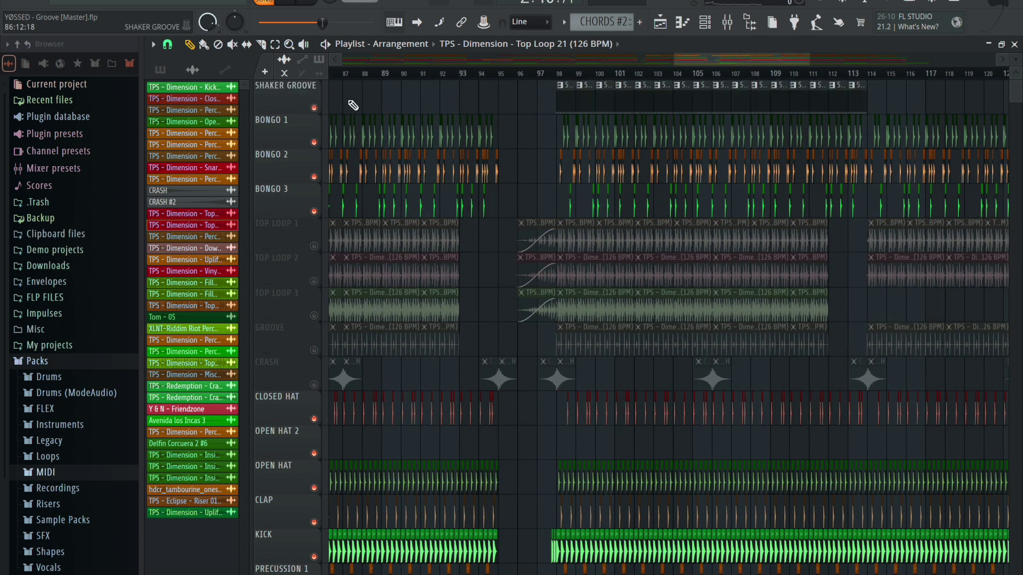
{"action": "left_click", "coordinate": [559, 73]}
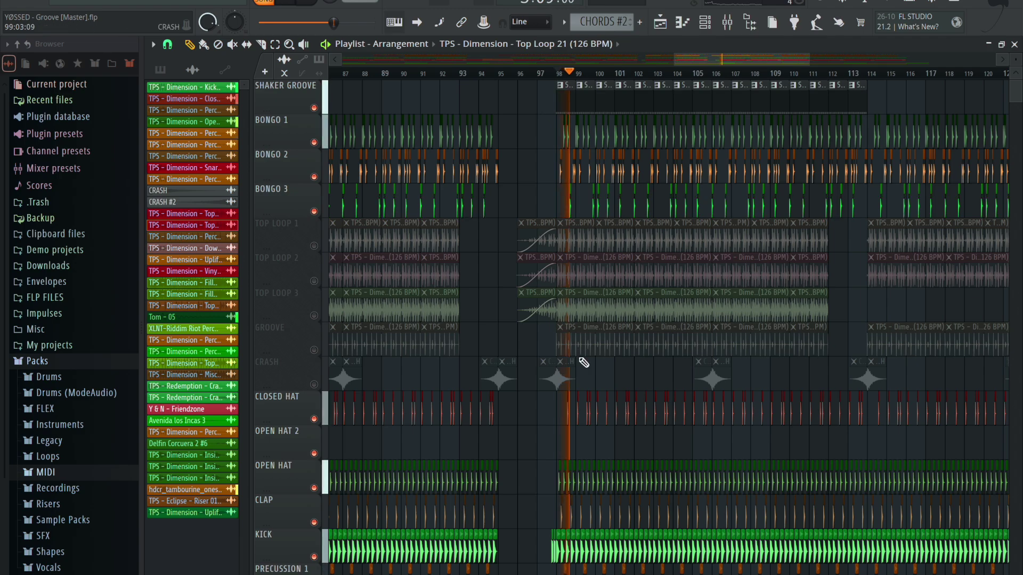
{"action": "scroll", "coordinate": [582, 361], "scroll_direction": "down", "scroll_amount": 10}
{"action": "scroll", "coordinate": [584, 363], "scroll_direction": "down", "scroll_amount": 9}
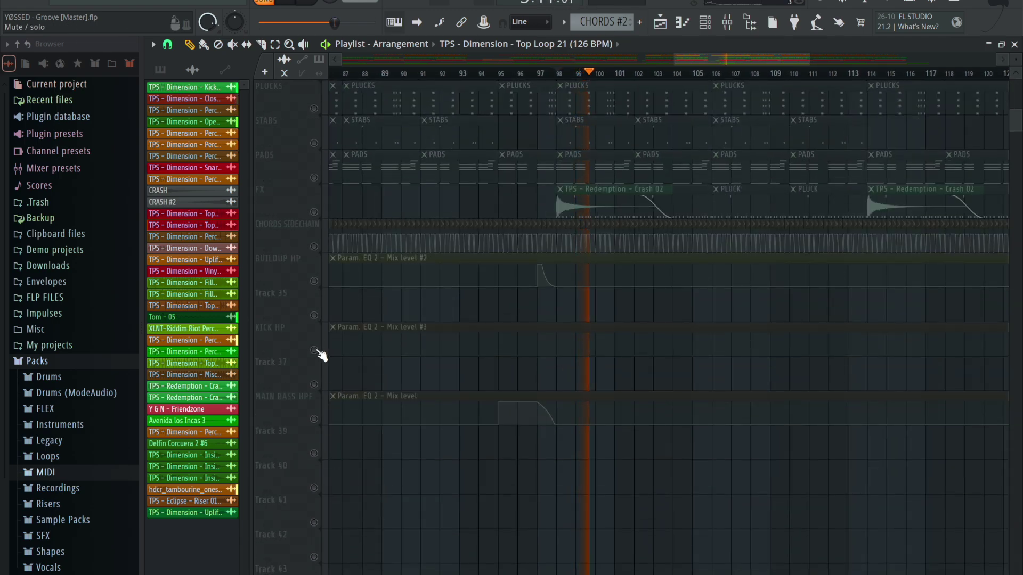
{"action": "left_click", "coordinate": [314, 350]}
{"action": "scroll", "coordinate": [388, 314], "scroll_direction": "up", "scroll_amount": 19}
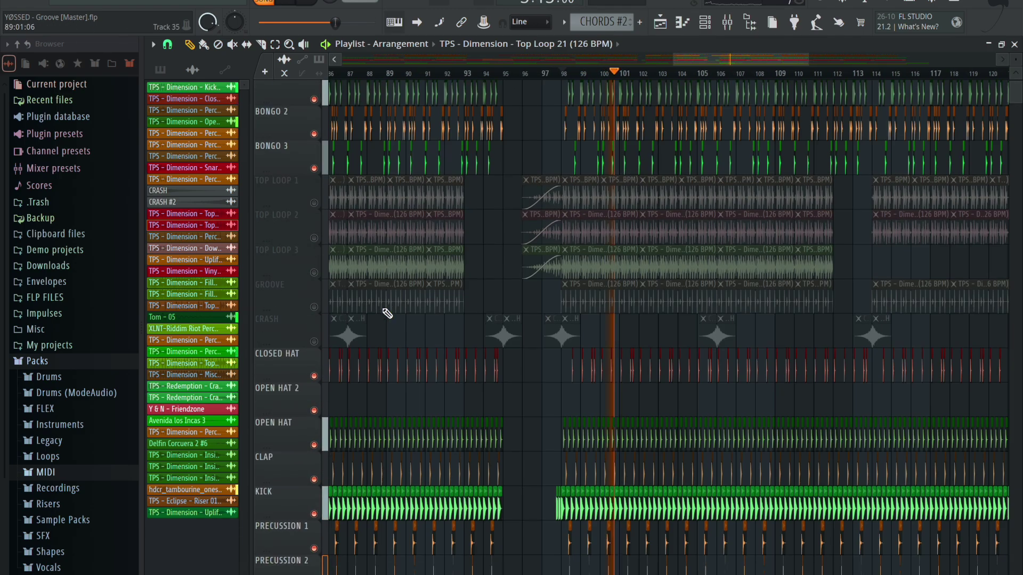
{"action": "key", "text": "space"}
Re-enable all tracks, then solo TOP LOOP 1 to audition it from bar 98 and release the solo.
{"action": "left_click", "coordinate": [314, 246]}
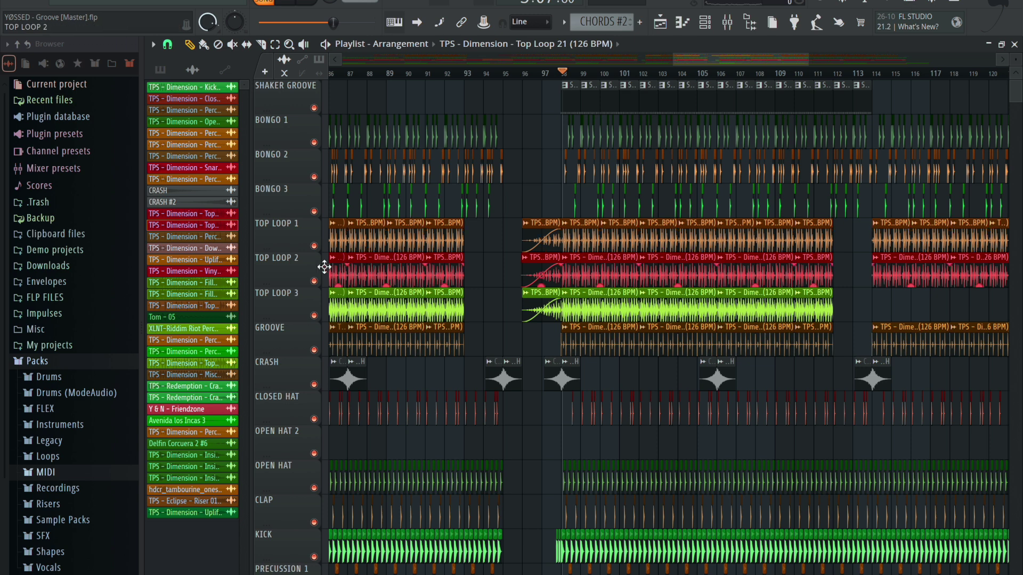
{"action": "left_click", "coordinate": [314, 245], "text": "ctrl"}
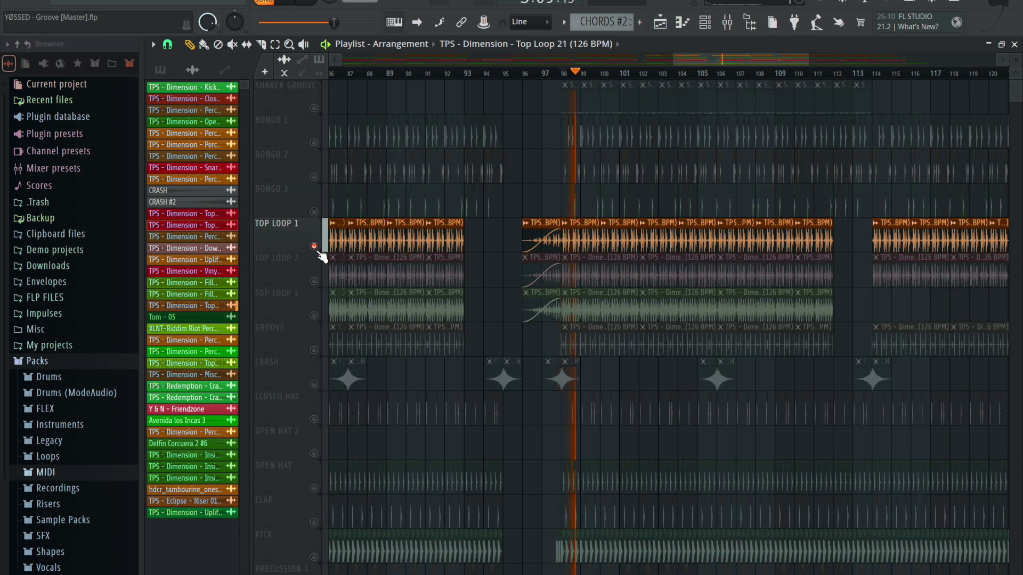
{"action": "left_click", "coordinate": [314, 246]}
{"action": "key", "text": "space"}
{"action": "left_click", "coordinate": [315, 245]}
{"action": "left_click", "coordinate": [314, 245], "text": "ctrl"}
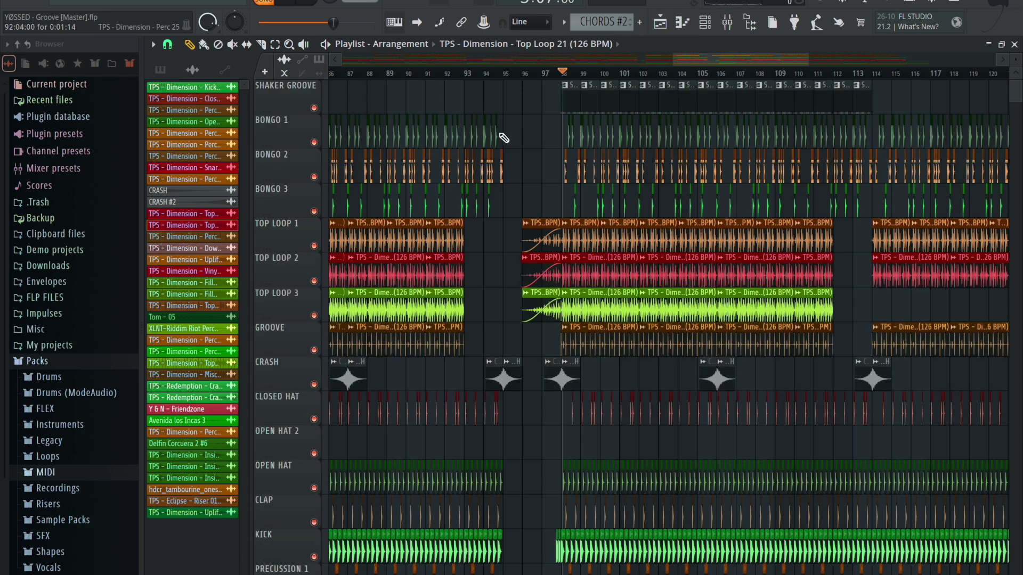
{"action": "scroll", "coordinate": [540, 511], "scroll_direction": "down", "scroll_amount": 12}
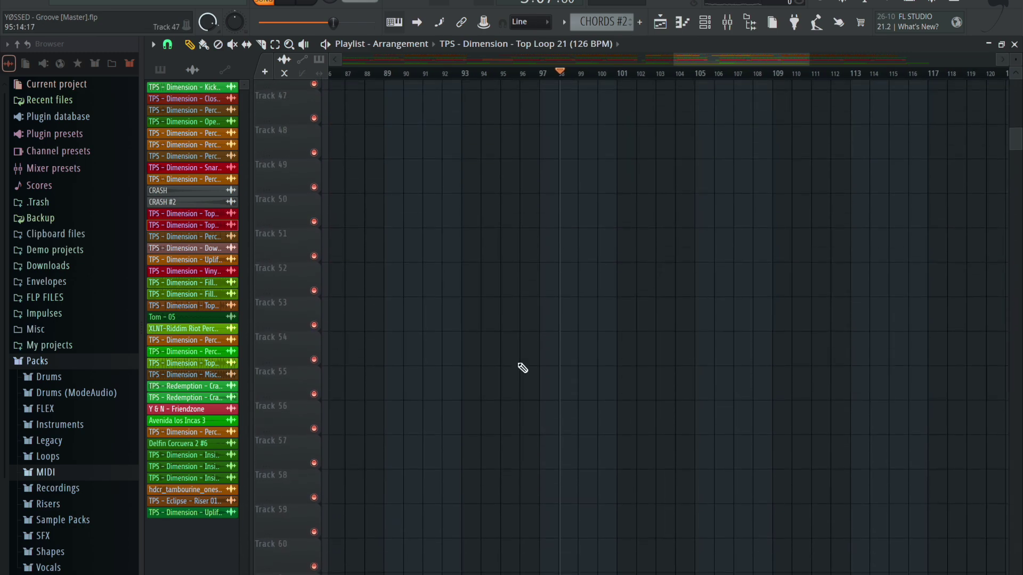
{"action": "scroll", "coordinate": [523, 368], "scroll_direction": "up", "scroll_amount": 12}
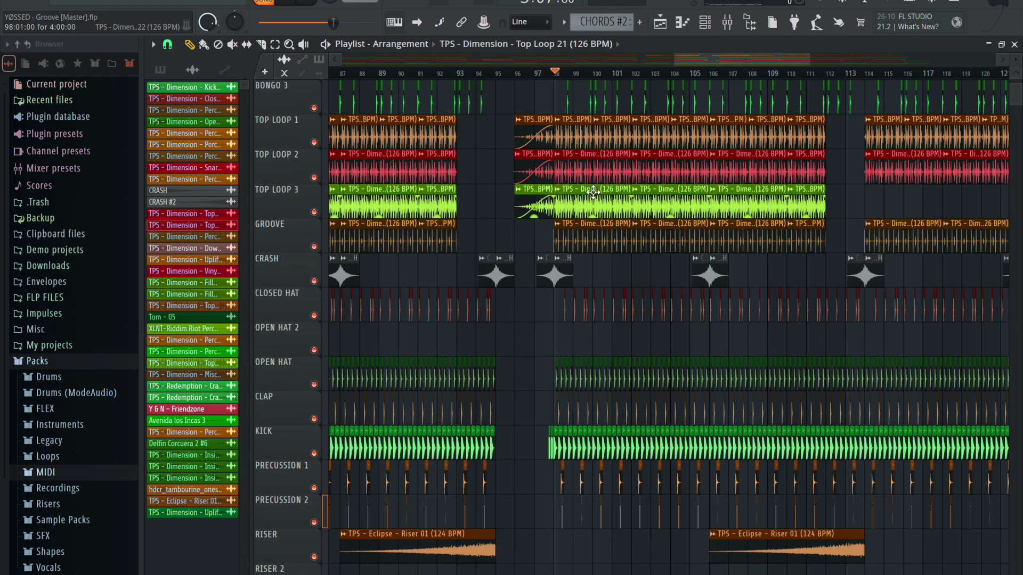
Examine the arrangement's drum, top loop, effects and vocal tracks across the song sections, back to the break around bar 33.
{"action": "scroll", "coordinate": [604, 223], "scroll_direction": "up", "scroll_amount": 3}
{"action": "scroll", "coordinate": [607, 228], "scroll_direction": "left", "scroll_amount": 1}
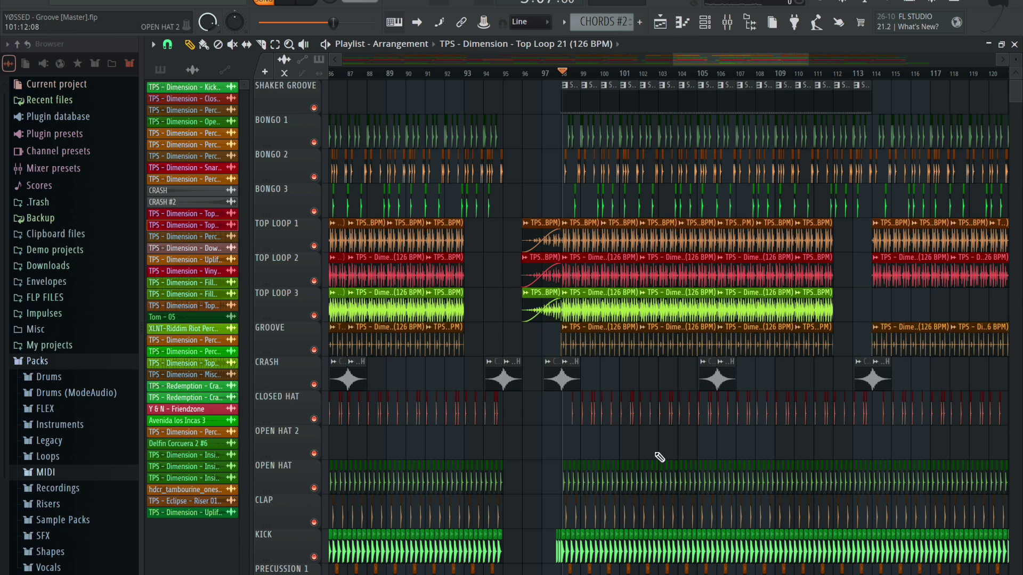
{"action": "left_click", "coordinate": [288, 44]}
{"action": "right_click", "coordinate": [433, 130]}
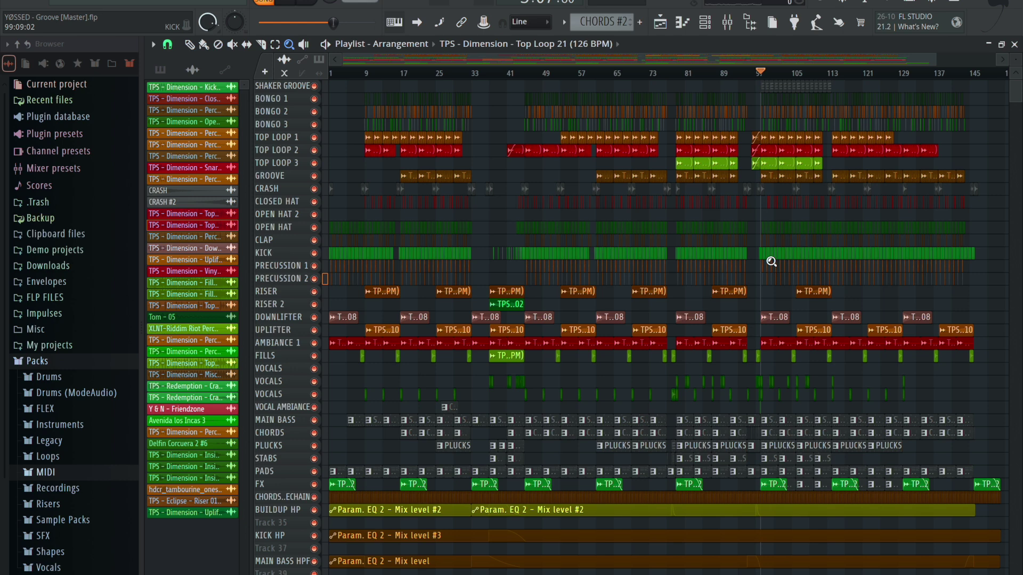
{"action": "left_click_drag", "start_coordinate": [601, 118], "coordinate": [922, 531]}
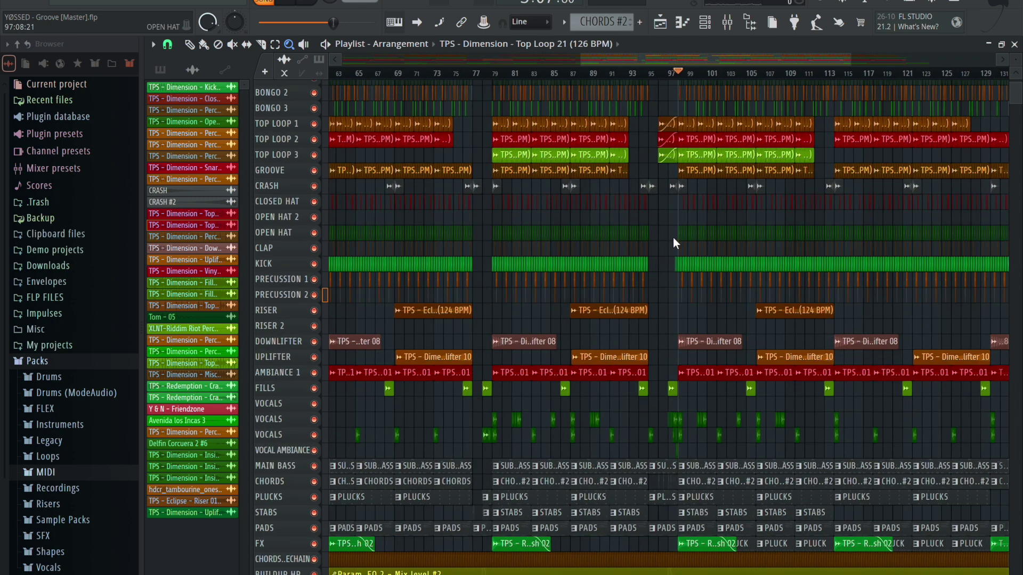
{"action": "mouse_move", "coordinate": [407, 196]}
{"action": "left_mouse_down"}
{"action": "mouse_move", "coordinate": [691, 427]}
{"action": "mouse_move", "coordinate": [786, 468]}
{"action": "left_mouse_up"}
{"action": "left_click", "coordinate": [189, 44]}
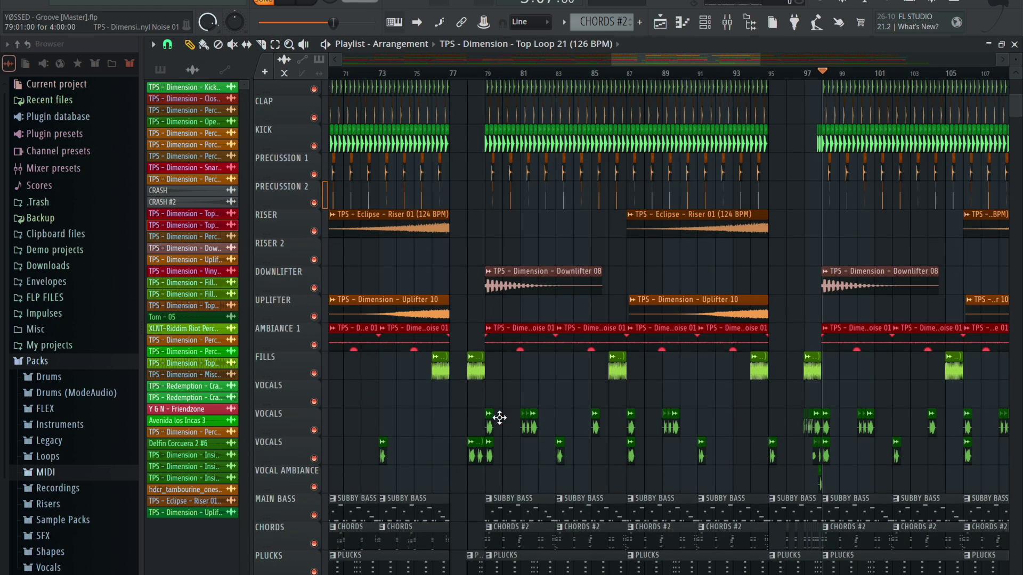
{"action": "scroll", "coordinate": [499, 417], "scroll_direction": "down", "scroll_amount": 3}
{"action": "scroll", "coordinate": [384, 318], "scroll_direction": "up", "scroll_amount": 6}
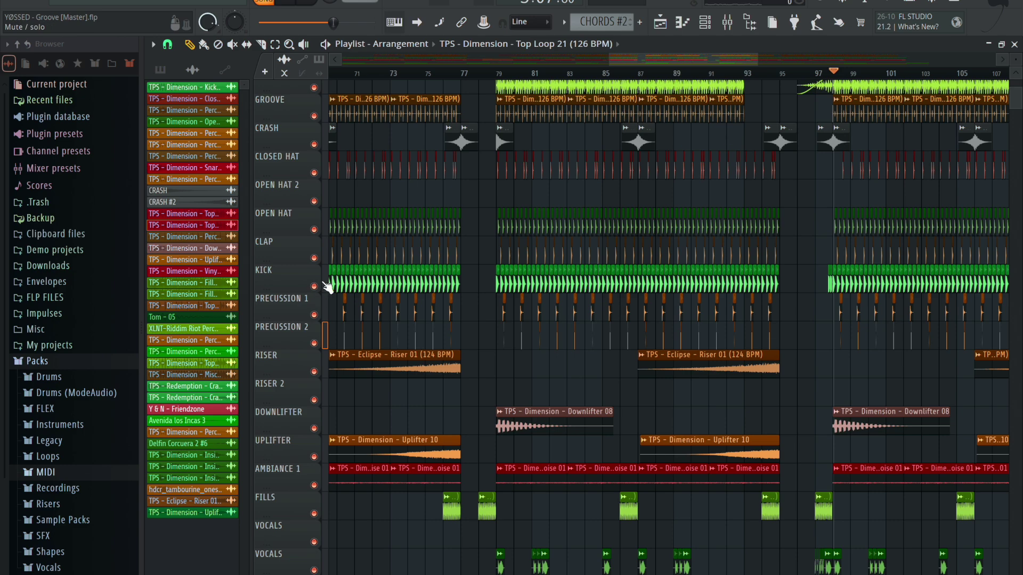
{"action": "scroll", "coordinate": [547, 229], "scroll_direction": "left", "scroll_amount": 10}
{"action": "scroll", "coordinate": [547, 230], "scroll_direction": "down", "scroll_amount": 2}
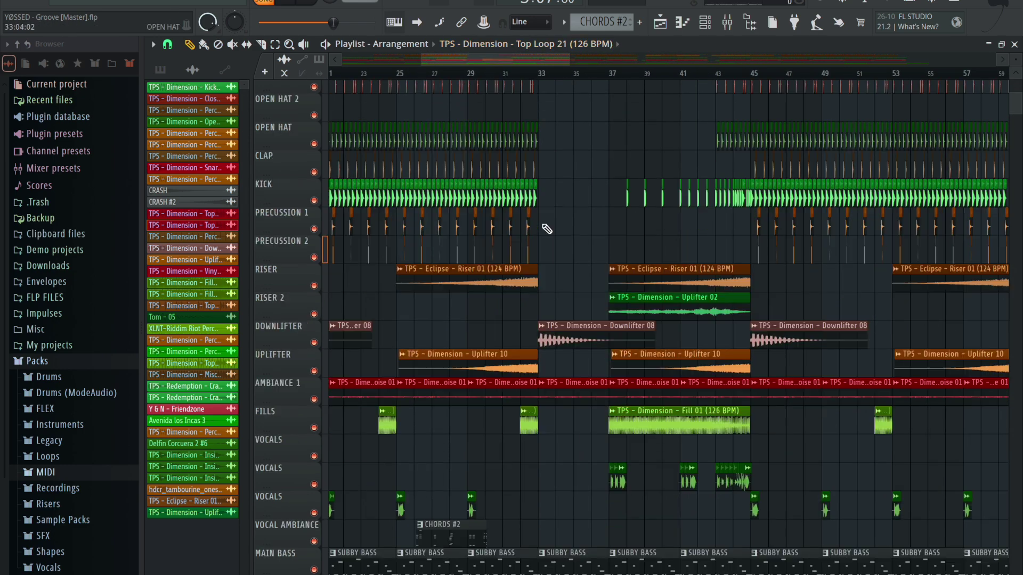
Solo the KICK track and bring the start of the song into view for playback.
{"action": "scroll", "coordinate": [547, 229], "scroll_direction": "down", "scroll_amount": 5}
{"action": "right_click", "coordinate": [316, 428]}
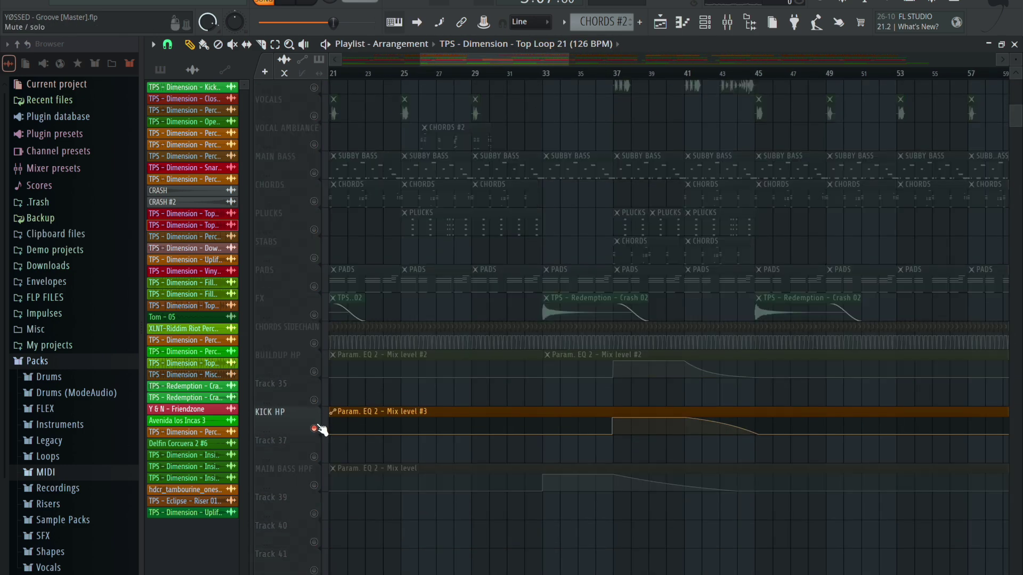
{"action": "scroll", "coordinate": [505, 208], "scroll_direction": "up", "scroll_amount": 7}
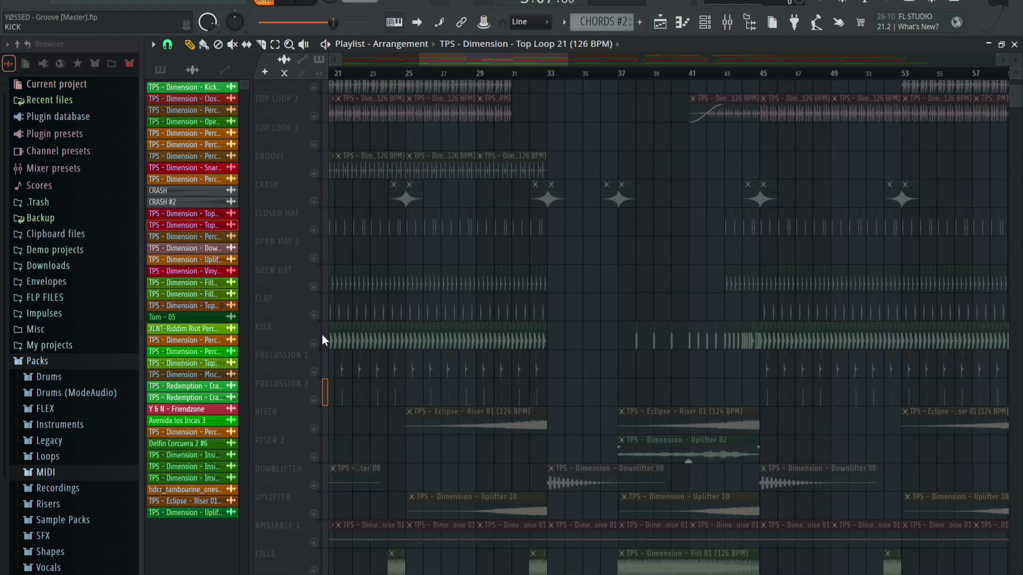
{"action": "right_click", "coordinate": [313, 343]}
{"action": "left_click_drag", "start_coordinate": [423, 58], "coordinate": [337, 52]}
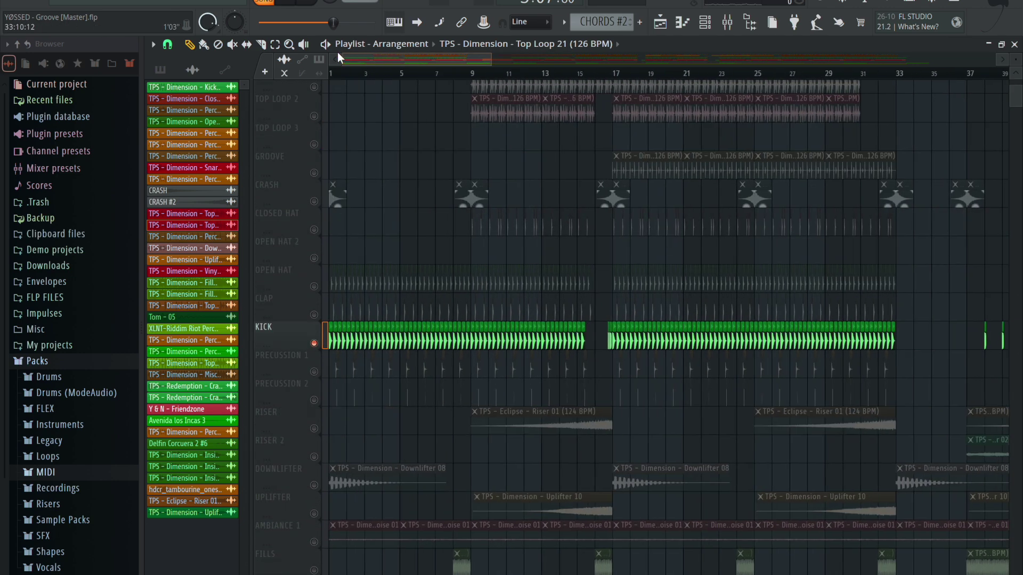
{"action": "scroll", "coordinate": [527, 234], "scroll_direction": "up", "scroll_amount": 3}
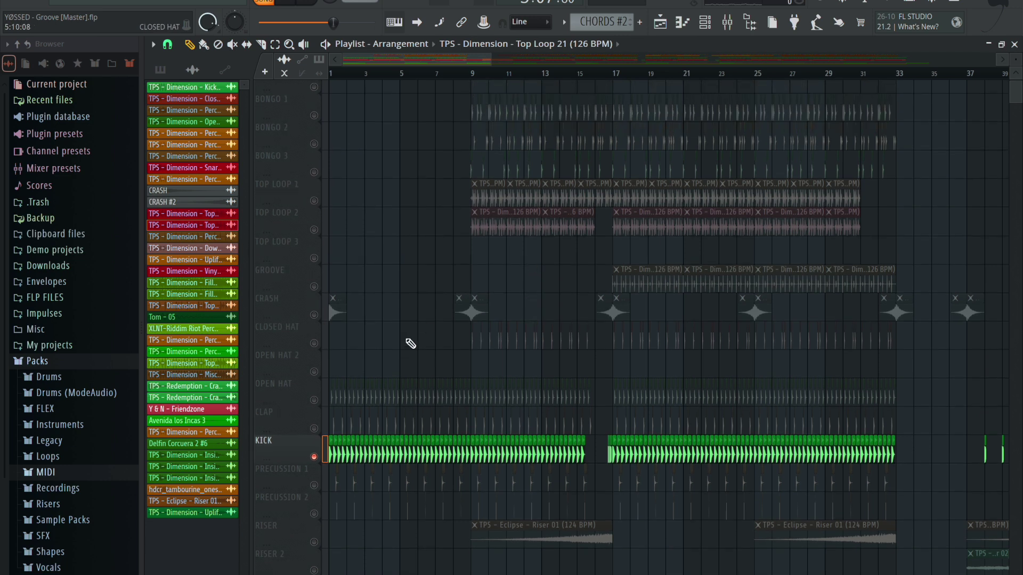
{"action": "key", "text": "space"}
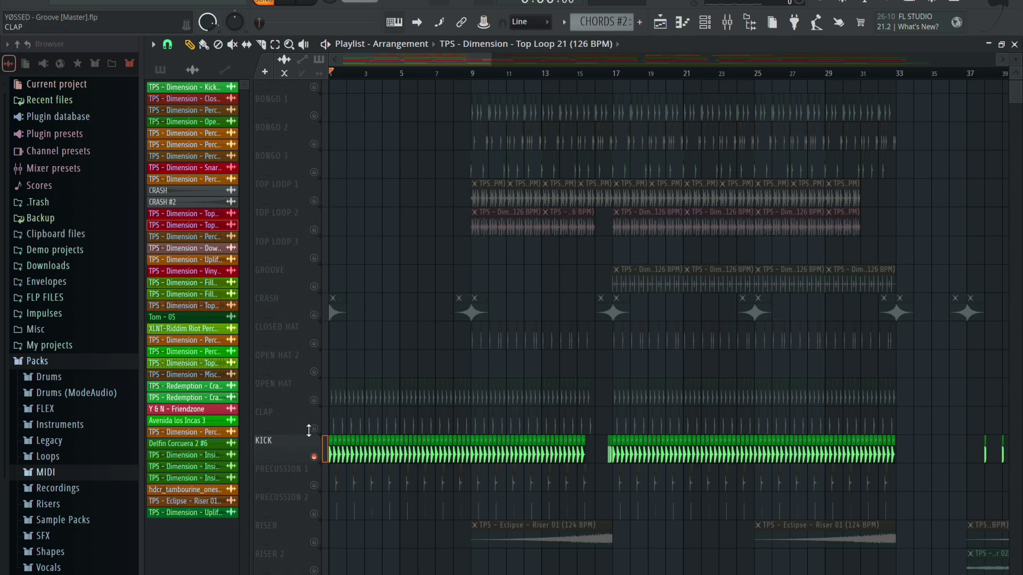
Unmute PRECUSSION 1, PRECUSSION 2, CLAP, OPEN HAT and CLOSED HAT alongside the kick.
{"action": "left_click", "coordinate": [313, 485]}
{"action": "left_click", "coordinate": [314, 513]}
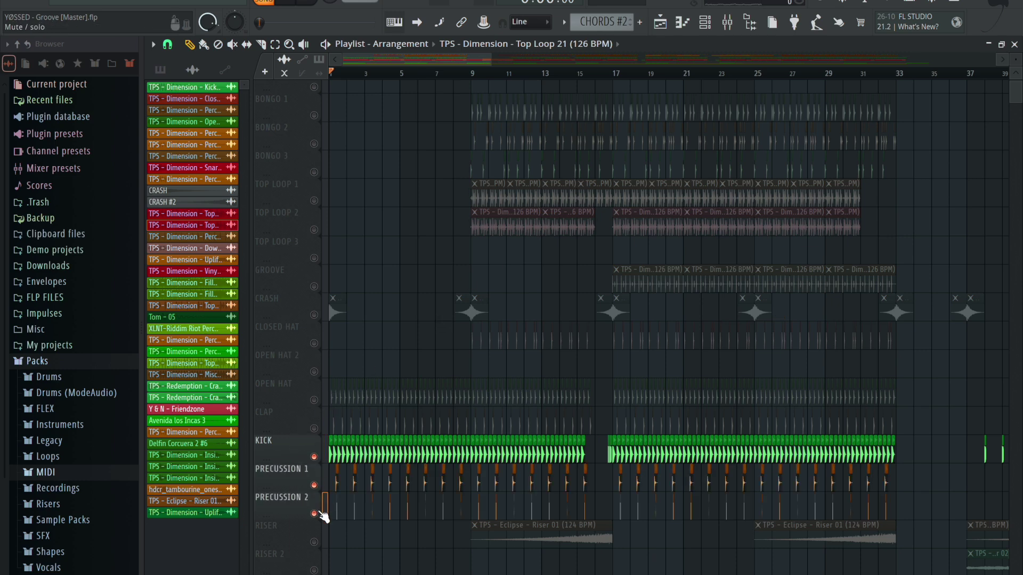
{"action": "left_click", "coordinate": [314, 428]}
{"action": "left_click", "coordinate": [313, 400]}
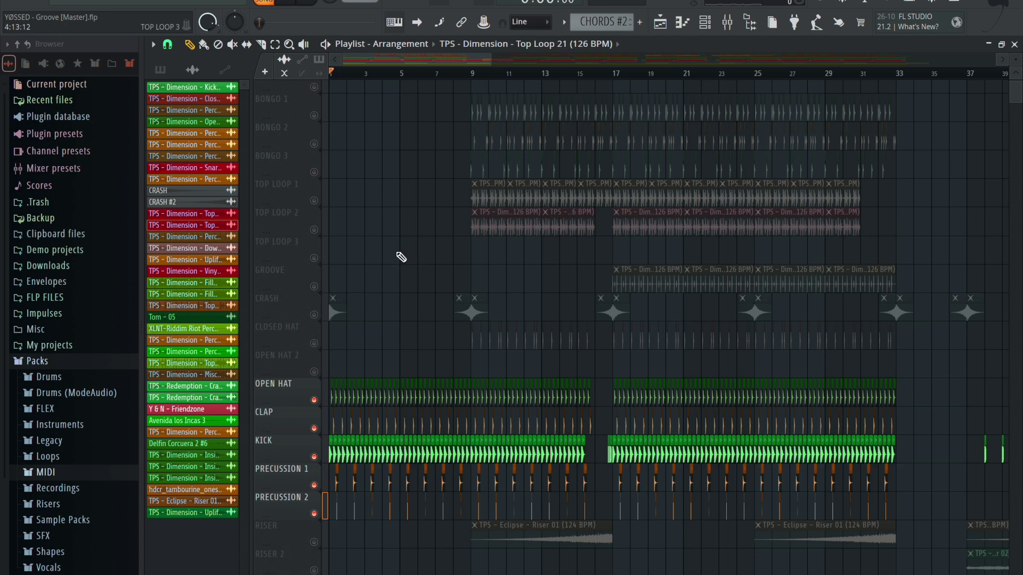
{"action": "left_click_drag", "start_coordinate": [440, 57], "coordinate": [570, 63]}
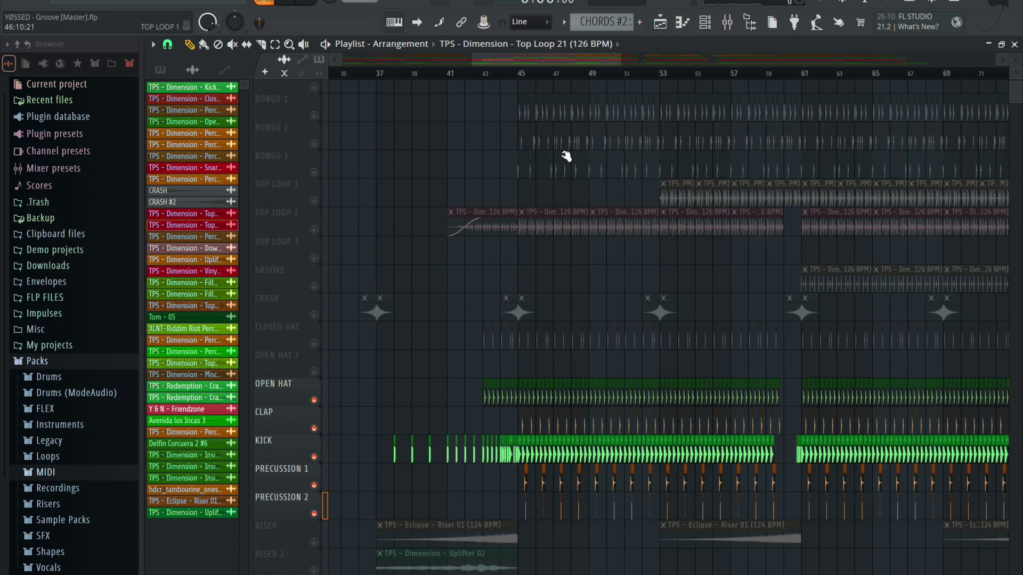
{"action": "left_click", "coordinate": [314, 343]}
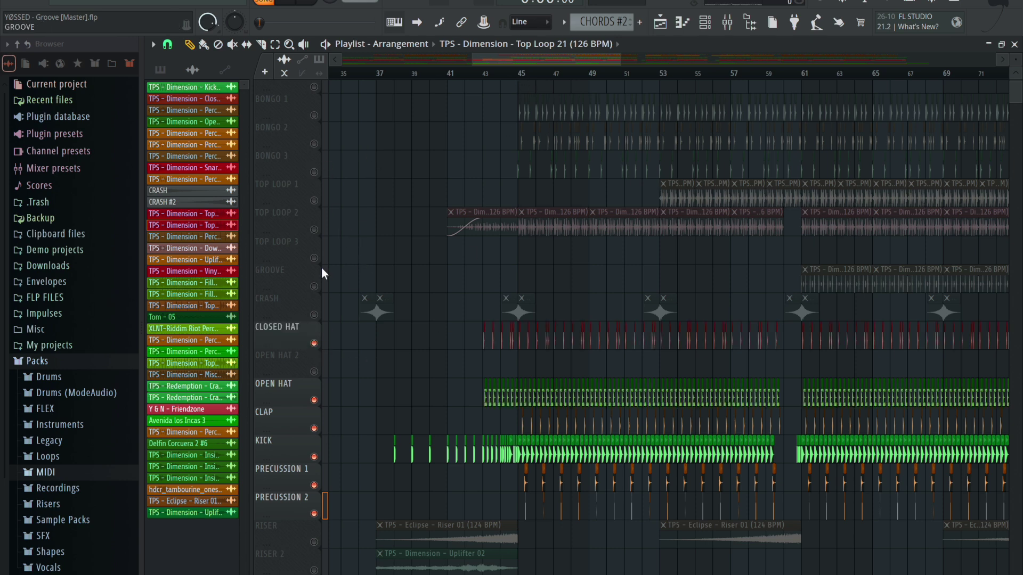
Mute CLOSED HAT, OPEN HAT, PRECUSSION 1 and CLAP, and audition the kick with PRECUSSION 2 from bar 45.
{"action": "left_click", "coordinate": [313, 343]}
{"action": "left_click", "coordinate": [315, 400]}
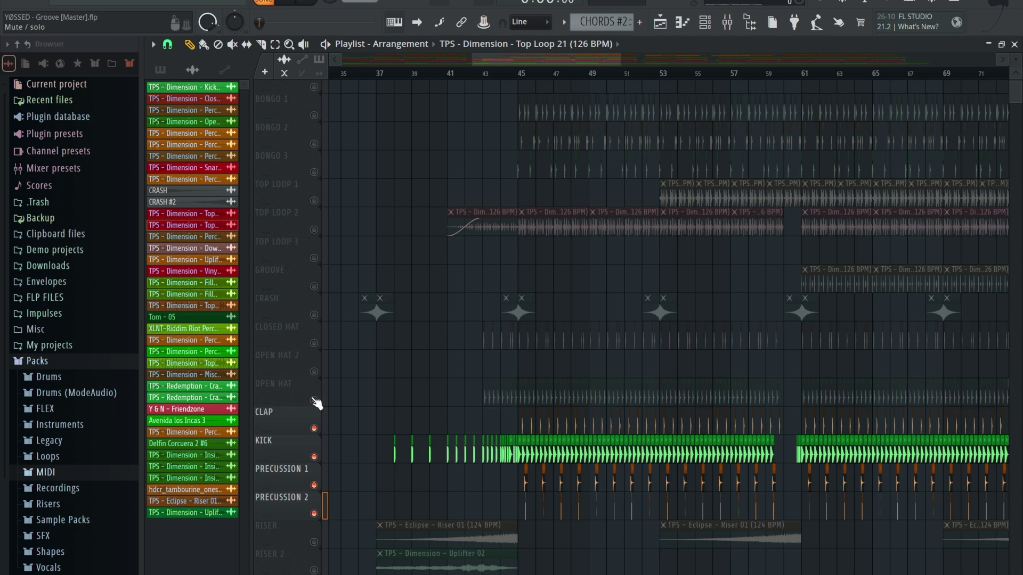
{"action": "left_click", "coordinate": [314, 485]}
{"action": "left_click", "coordinate": [522, 73]}
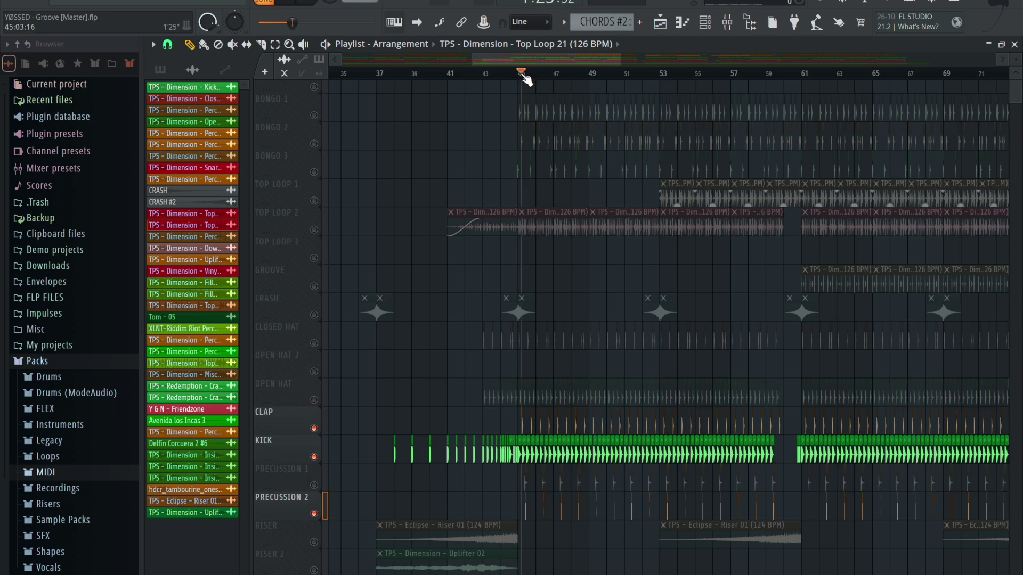
{"action": "left_click", "coordinate": [314, 429]}
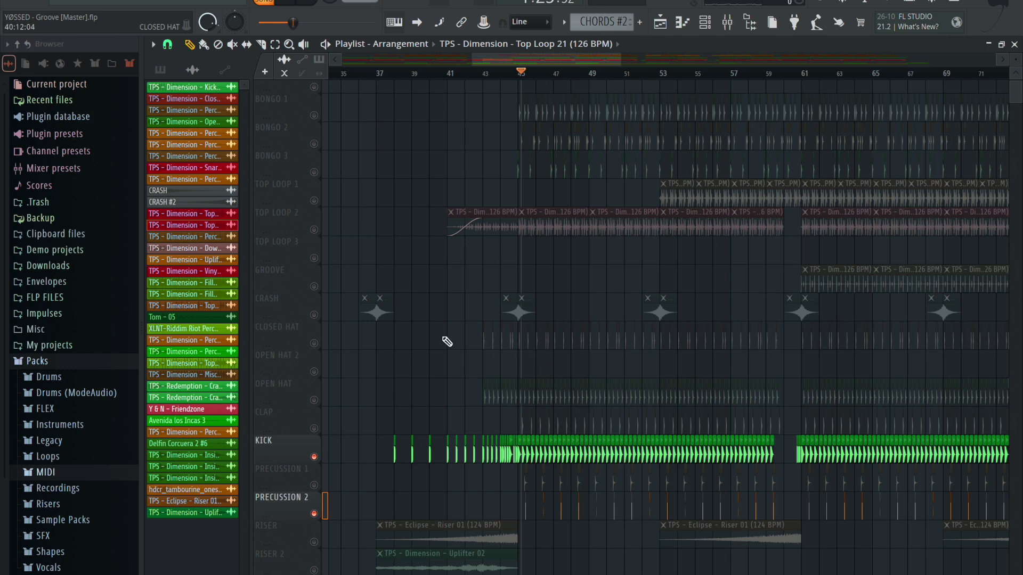
{"action": "key", "text": "space"}
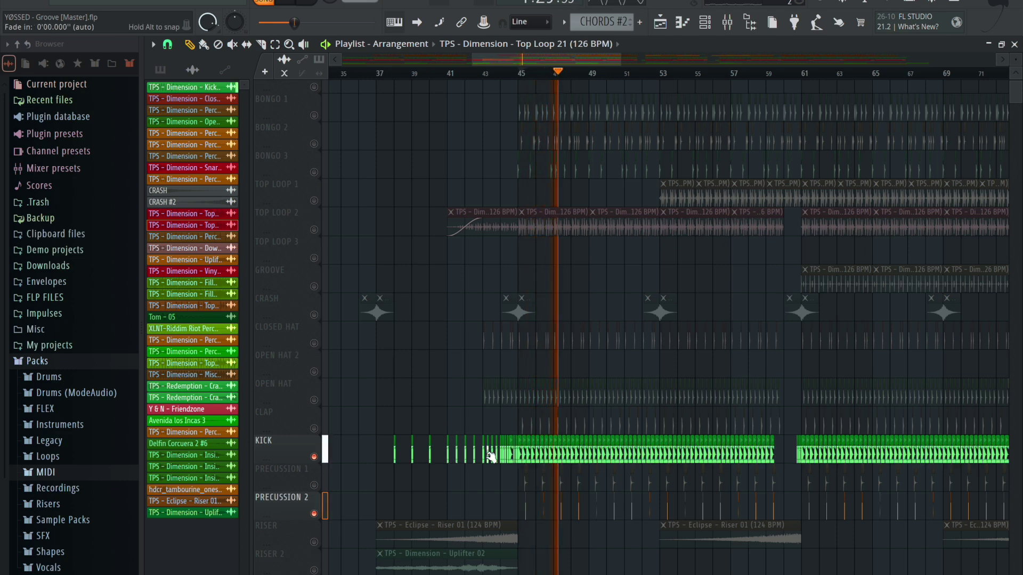
{"action": "key", "text": "space"}
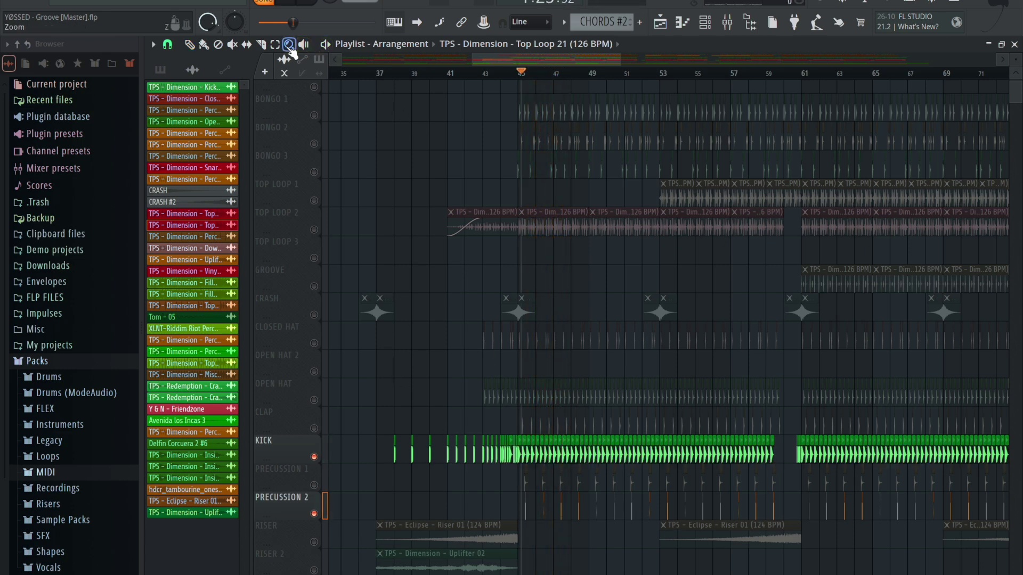
Inspect the sample settings of the first PRECUSSION 2 clip after bar 45 and close them.
{"action": "scroll", "coordinate": [457, 371], "scroll_direction": "up", "scroll_amount": 3}
{"action": "scroll", "coordinate": [488, 338], "scroll_direction": "up", "scroll_amount": 3}
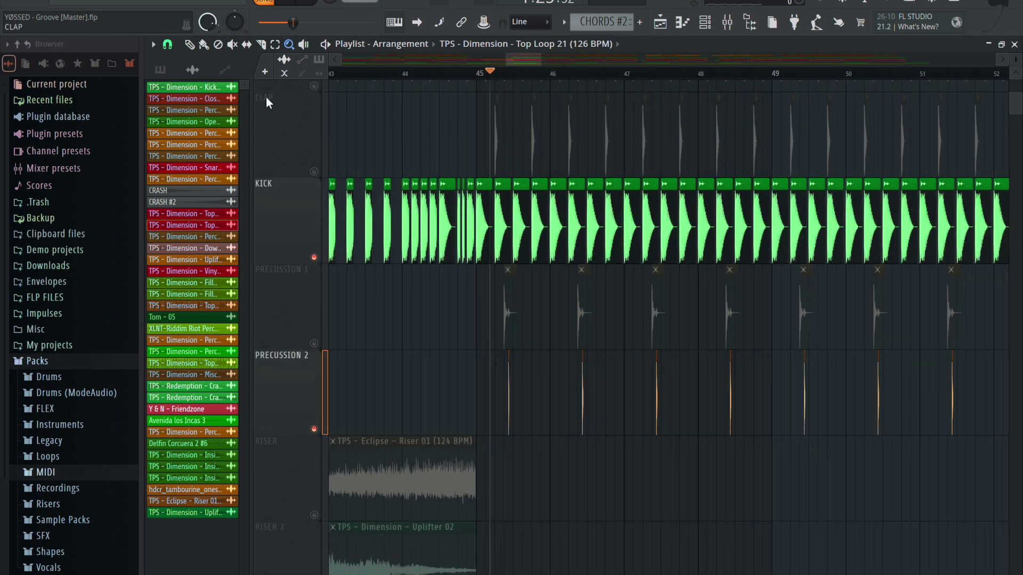
{"action": "double_click", "coordinate": [509, 393]}
{"action": "left_click", "coordinate": [543, 96]}
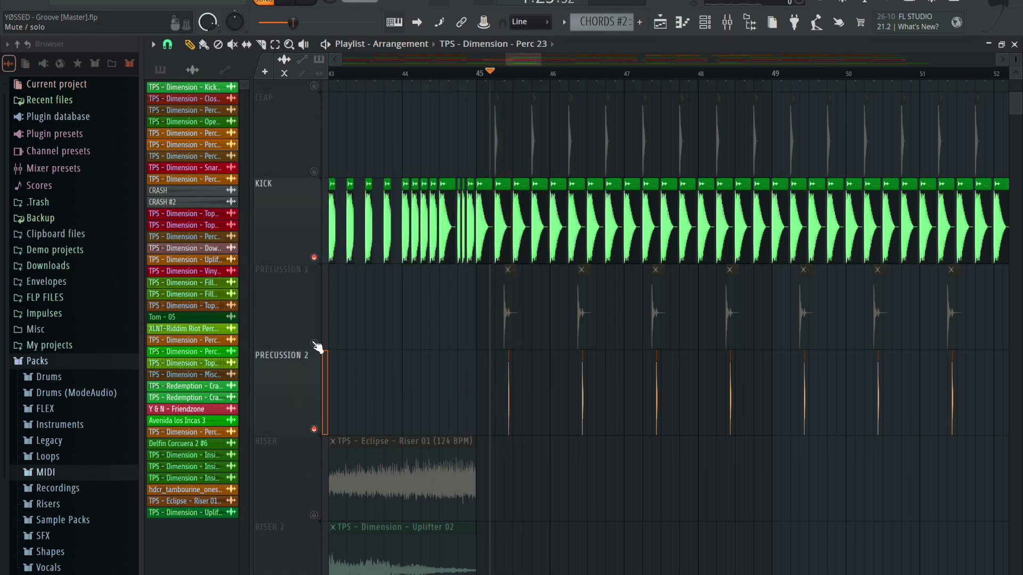
Unmute PRECUSSION 1 and audition it with the kick and PRECUSSION 2 from bar 45.
{"action": "left_click", "coordinate": [314, 343]}
{"action": "key", "text": "space"}
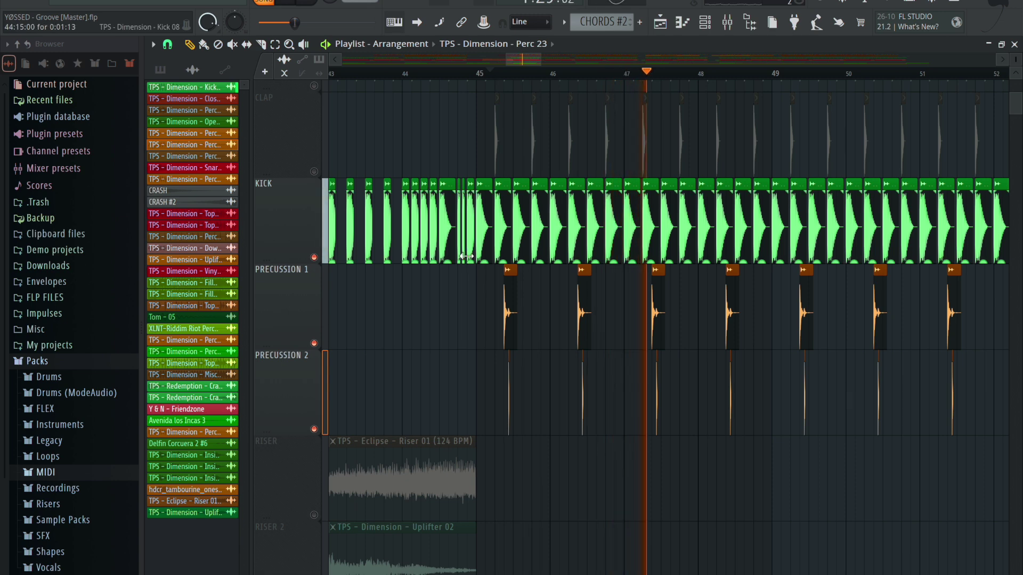
{"action": "key", "text": "space"}
Unmute the CLAP track and audition it with the kick and both percussion tracks from bar 45.
{"action": "scroll", "coordinate": [433, 225], "scroll_direction": "up", "scroll_amount": 4}
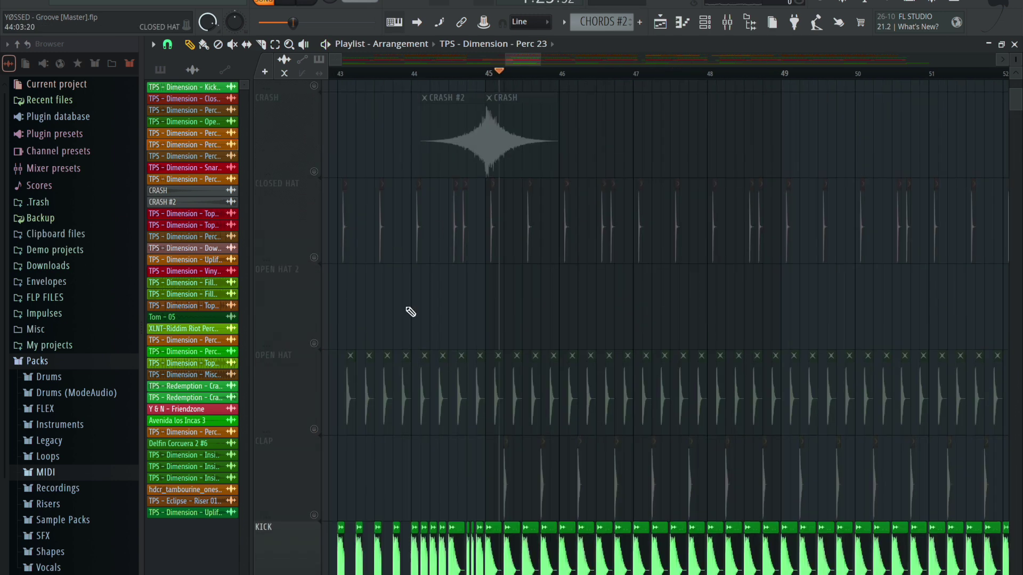
{"action": "key", "text": "space"}
{"action": "scroll", "coordinate": [318, 516], "scroll_direction": "down", "scroll_amount": 2}
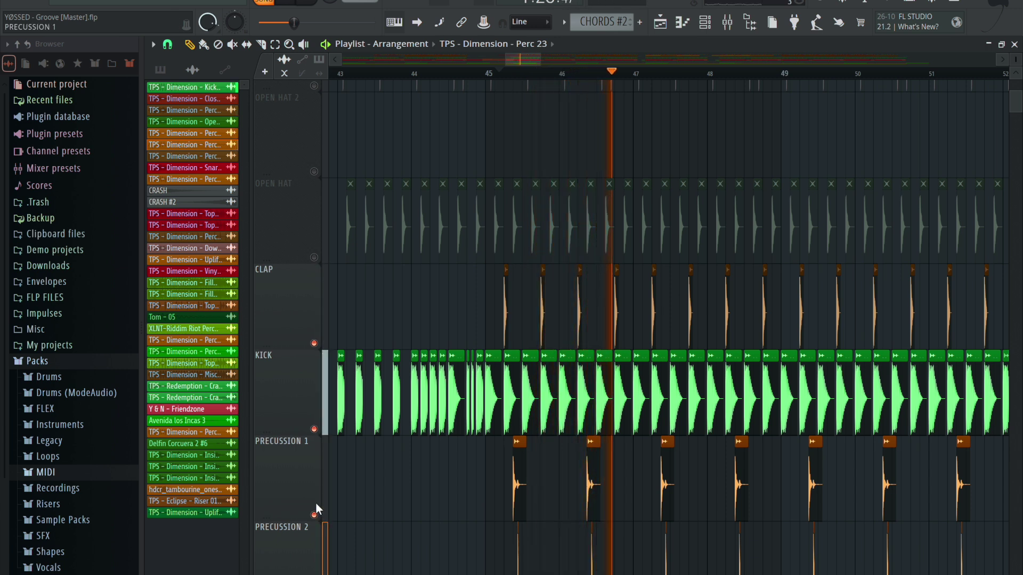
{"action": "key", "text": "space"}
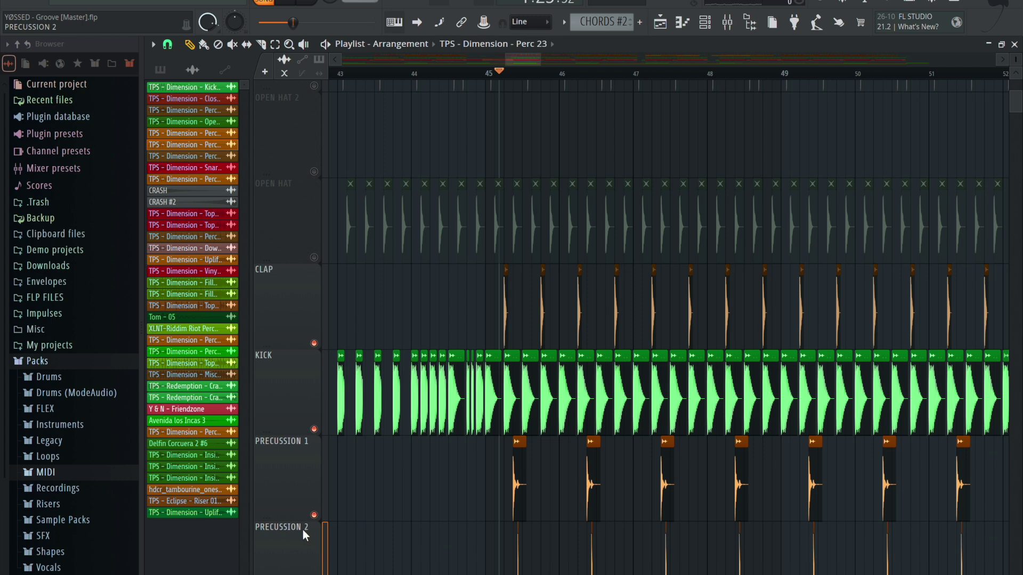
Mute PRECUSSION 1 and PRECUSSION 2 and audition the kick and clap alone from bar 45.
{"action": "left_click", "coordinate": [313, 515]}
{"action": "left_click", "coordinate": [287, 548]}
{"action": "key", "text": "space"}
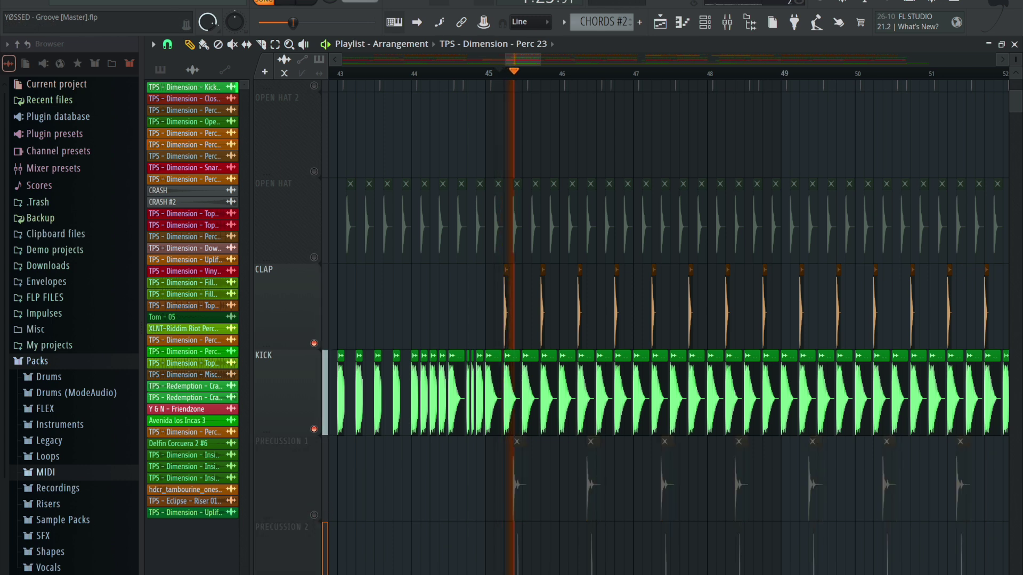
{"action": "key", "text": "space"}
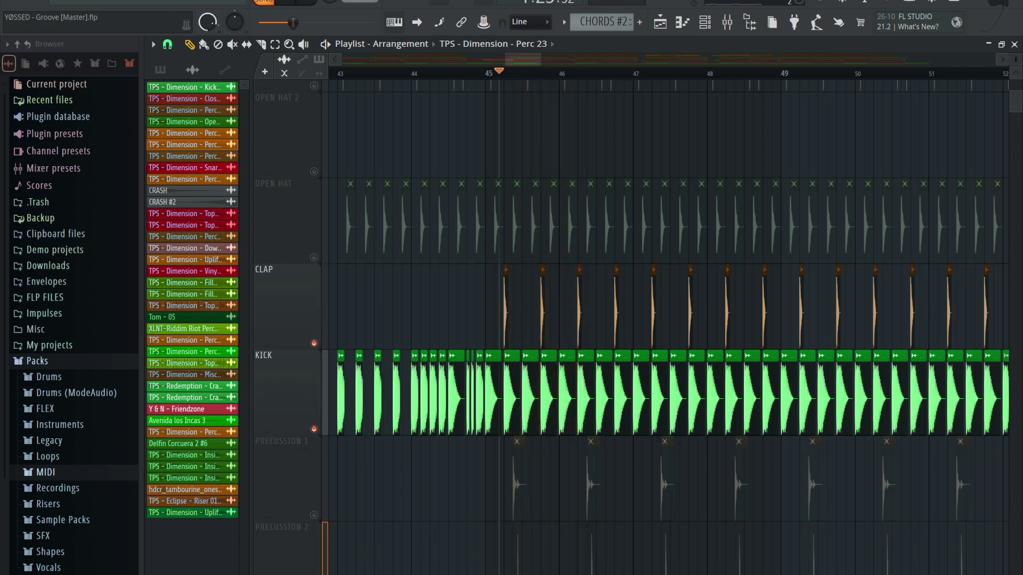
Unmute PRECUSSION 1 and PRECUSSION 2 and replay them twice with the kick and clap from bar 45.
{"action": "left_click", "coordinate": [313, 516]}
{"action": "left_click", "coordinate": [313, 574]}
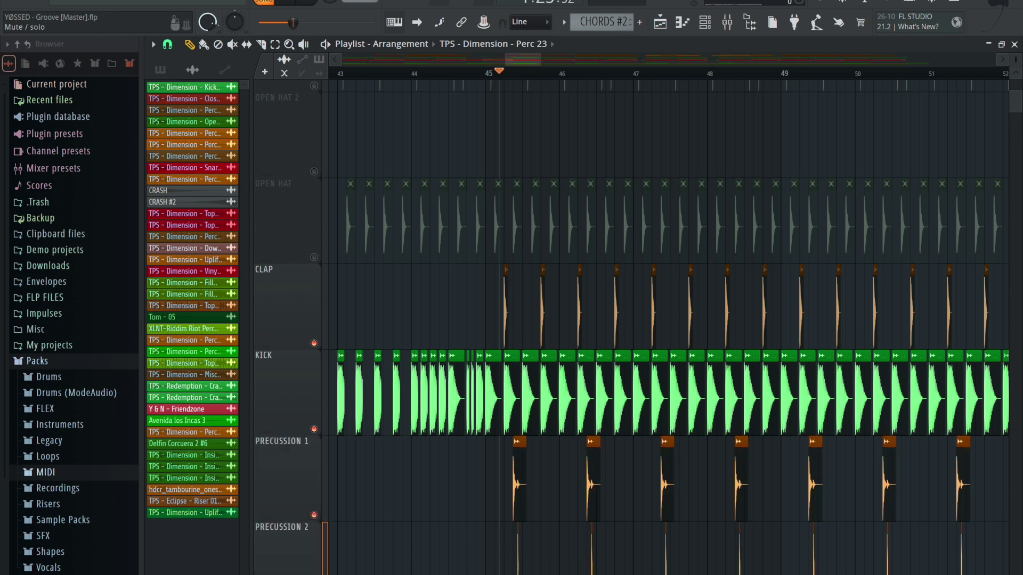
{"action": "key", "text": "space"}
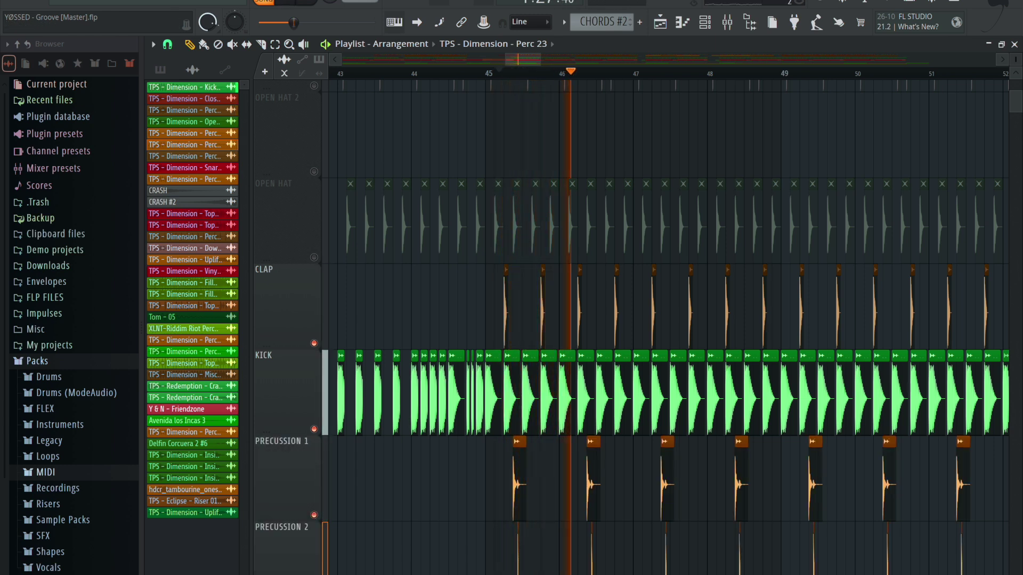
{"action": "key", "text": "space"}
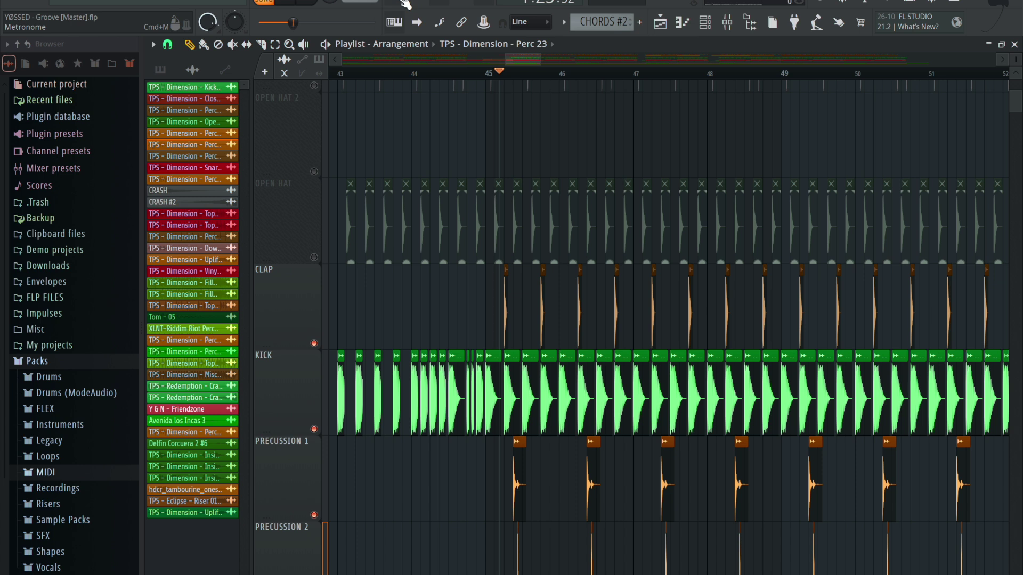
{"action": "key", "text": "space"}
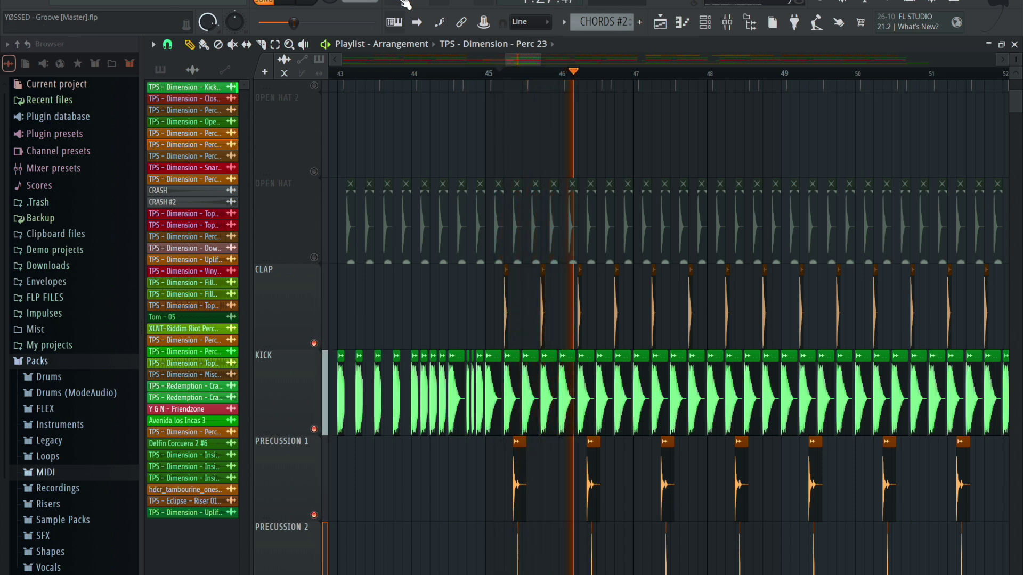
{"action": "key", "text": "space"}
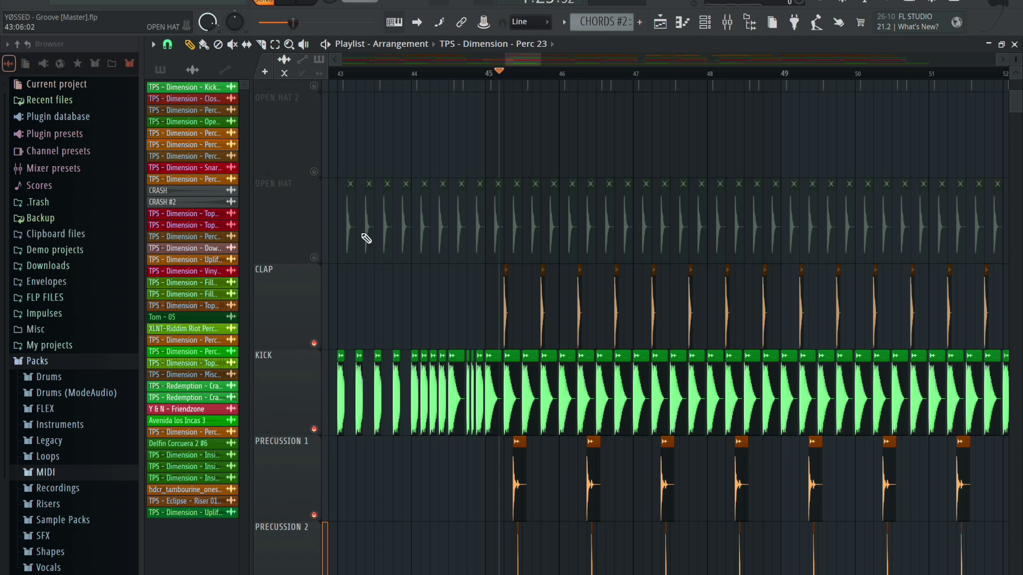
Unmute the OPEN HAT track and audition it with the kick, clap and percussion from bar 45.
{"action": "left_click", "coordinate": [314, 257]}
{"action": "key", "text": "space"}
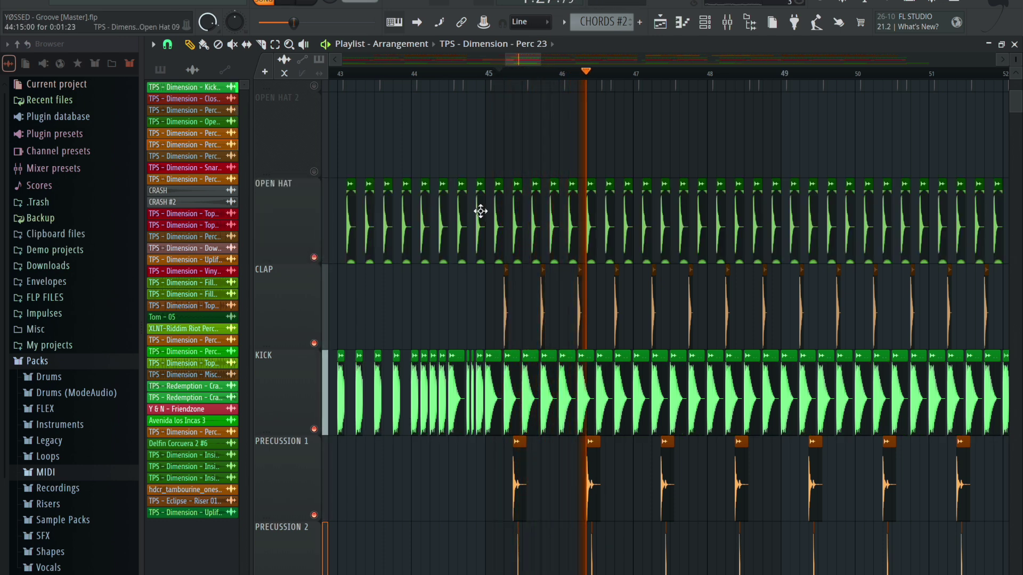
{"action": "scroll", "coordinate": [480, 215], "scroll_direction": "up", "scroll_amount": 1}
{"action": "scroll", "coordinate": [480, 216], "scroll_direction": "up", "scroll_amount": 2}
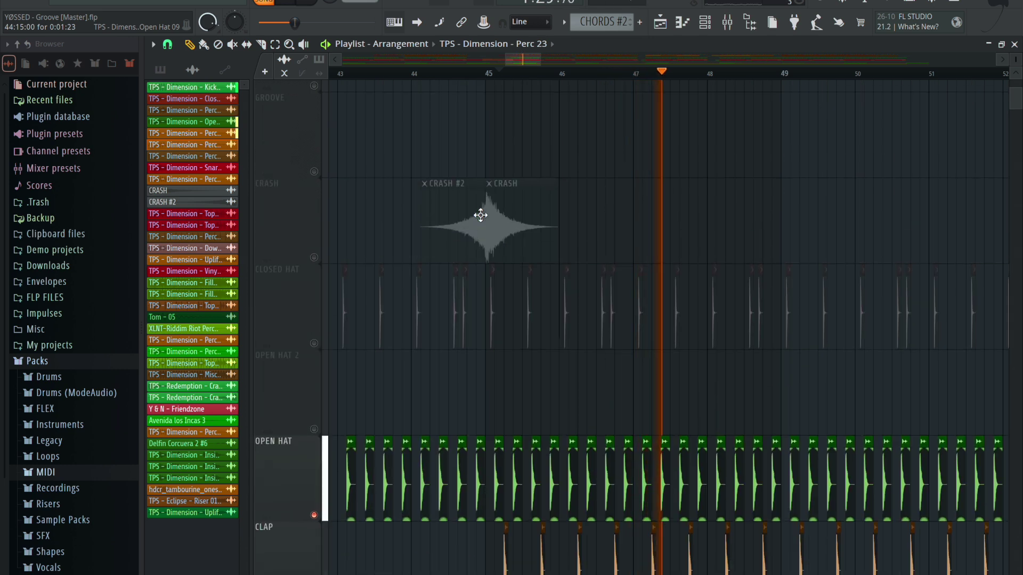
Stop playback and unmute the CLOSED HAT and OPEN HAT 2 tracks in the playlist.
{"action": "key", "text": "space"}
{"action": "left_click", "coordinate": [288, 44]}
{"action": "right_click", "coordinate": [575, 222]}
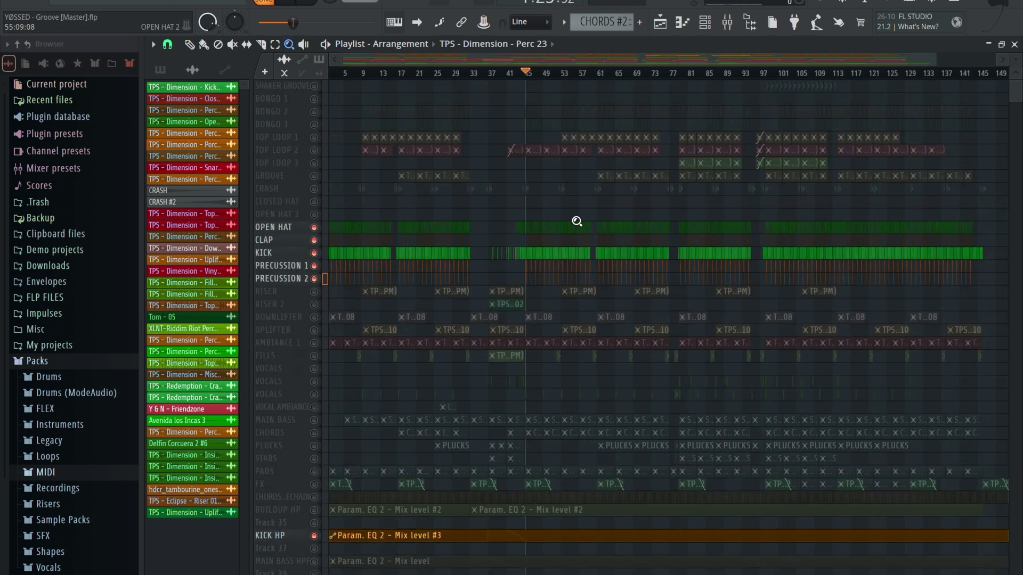
{"action": "left_click_drag", "start_coordinate": [496, 93], "coordinate": [941, 337]}
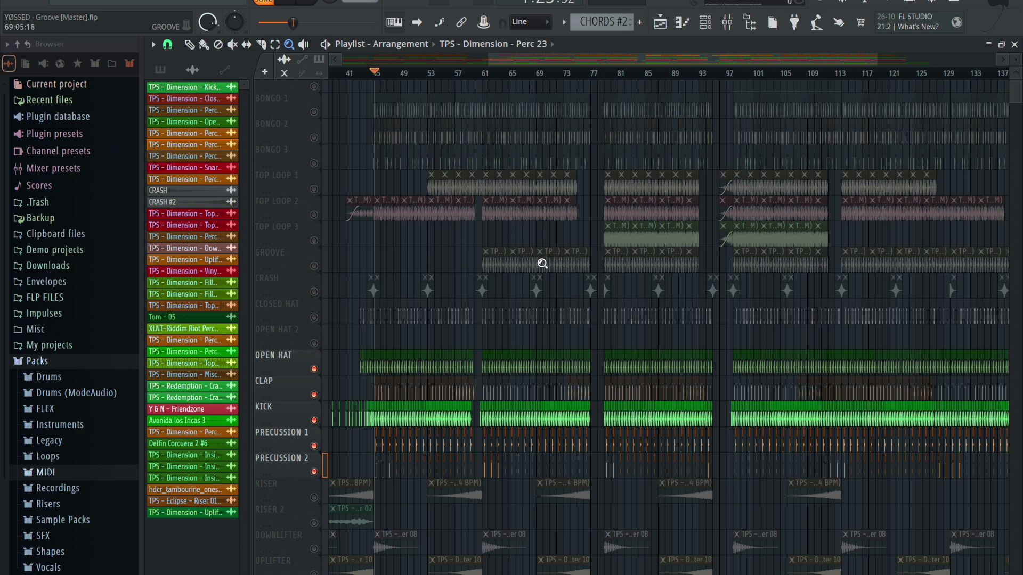
{"action": "left_click", "coordinate": [189, 44]}
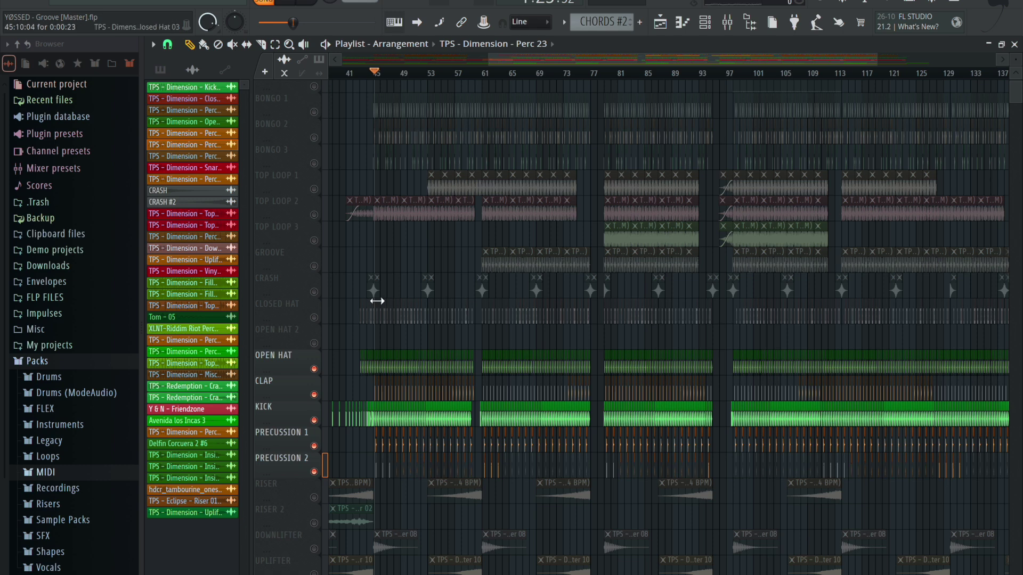
{"action": "left_click", "coordinate": [314, 318]}
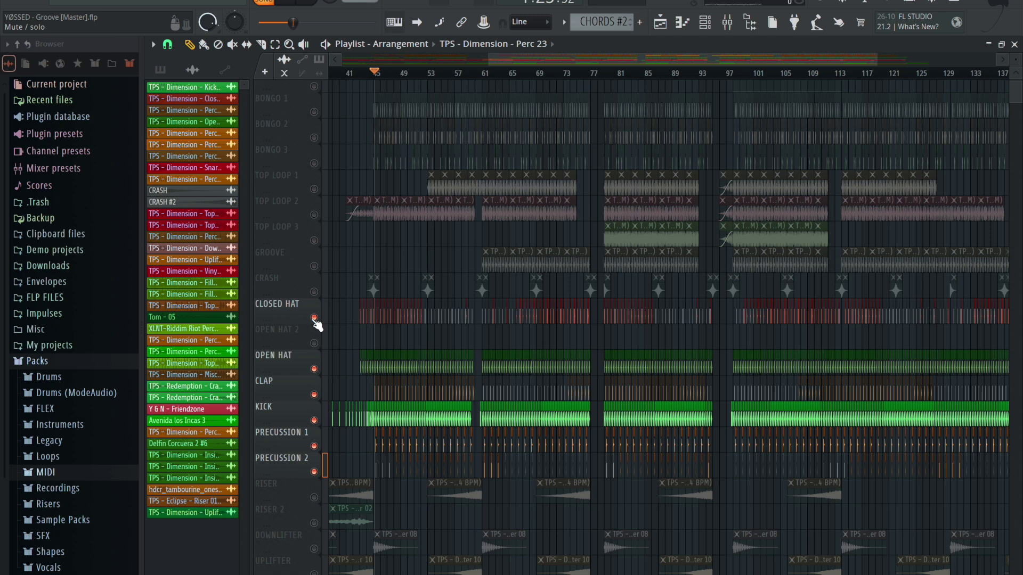
{"action": "left_click", "coordinate": [314, 344]}
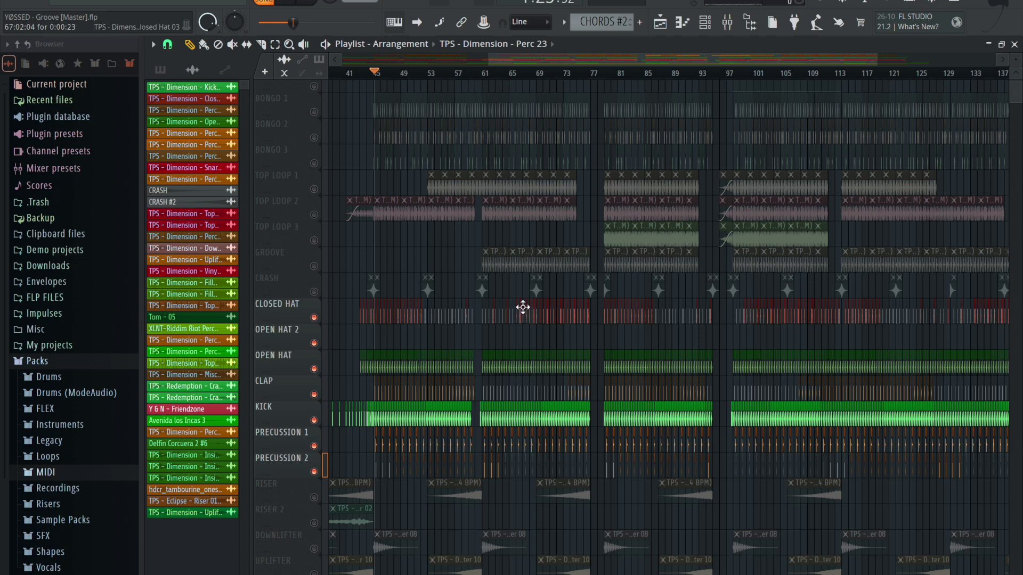
Unmute the DOWNLIFTER, RISER 2 and RISER tracks below the percussion.
{"action": "scroll", "coordinate": [523, 307], "scroll_direction": "down", "scroll_amount": 4}
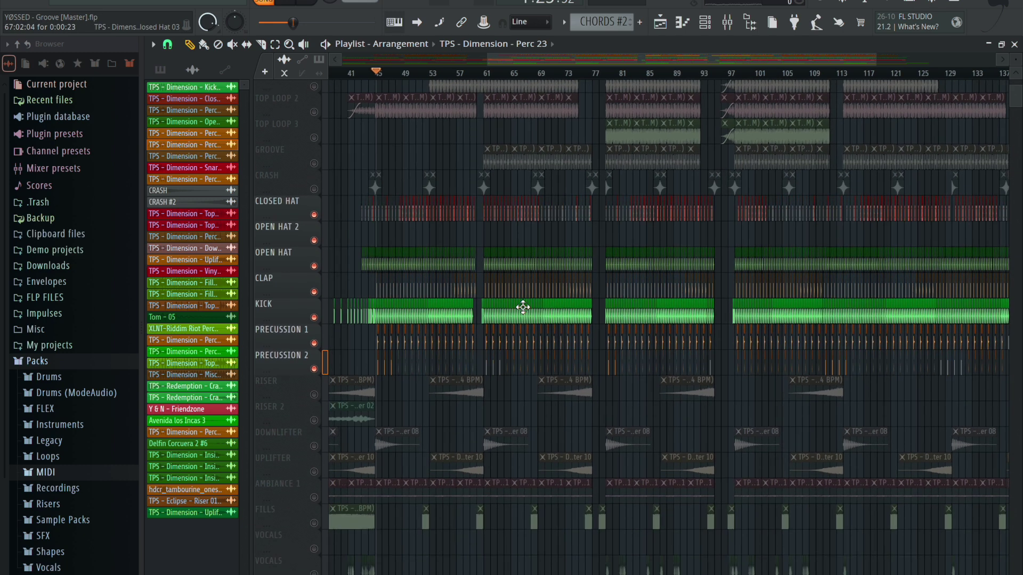
{"action": "scroll", "coordinate": [523, 308], "scroll_direction": "down", "scroll_amount": 10}
{"action": "scroll", "coordinate": [412, 263], "scroll_direction": "up", "scroll_amount": 7}
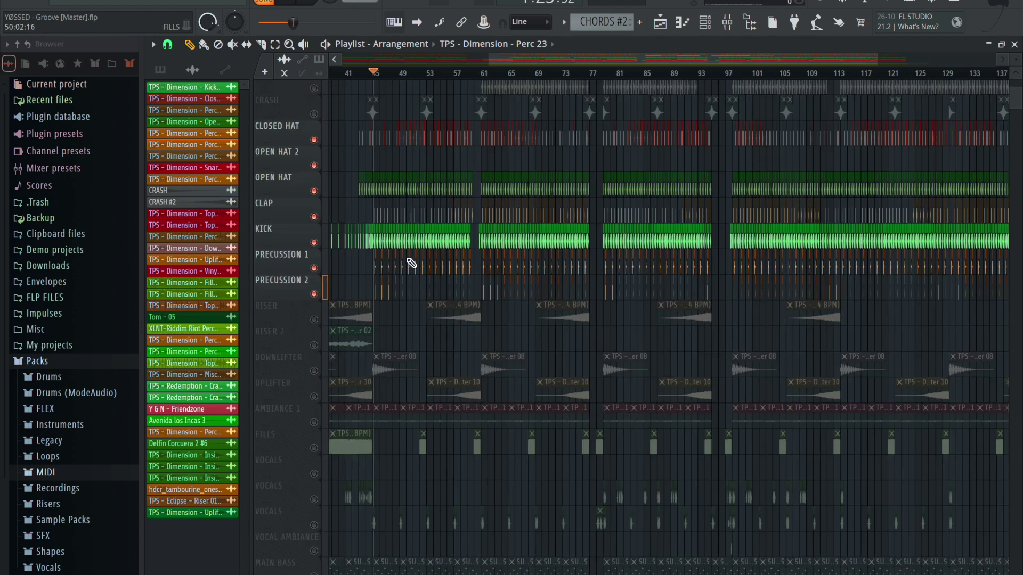
{"action": "scroll", "coordinate": [412, 263], "scroll_direction": "up", "scroll_amount": 4}
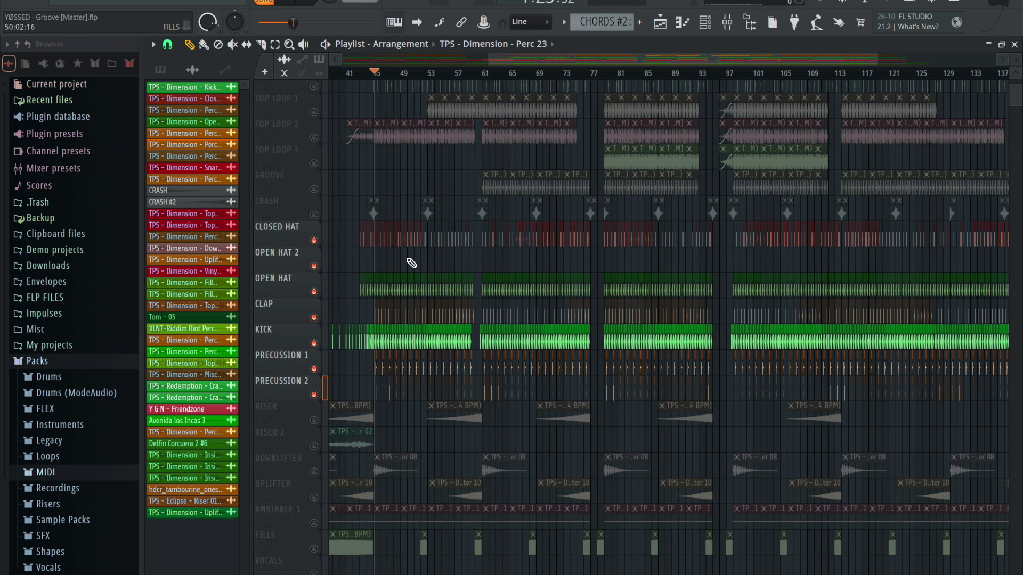
{"action": "left_click", "coordinate": [314, 471]}
{"action": "left_click", "coordinate": [314, 445]}
{"action": "left_click", "coordinate": [313, 420]}
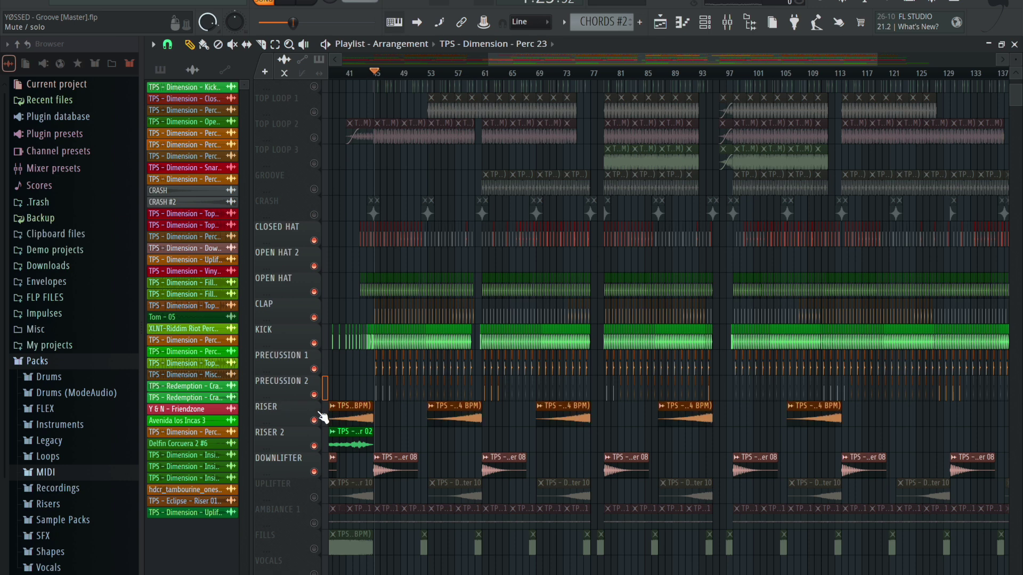
Unmute the UPLIFTER, AMBIANCE 1, FILLS and CRASH tracks.
{"action": "left_click", "coordinate": [314, 497]}
{"action": "scroll", "coordinate": [368, 288], "scroll_direction": "down", "scroll_amount": 1}
{"action": "scroll", "coordinate": [368, 288], "scroll_direction": "down", "scroll_amount": 2}
{"action": "left_click", "coordinate": [314, 446]}
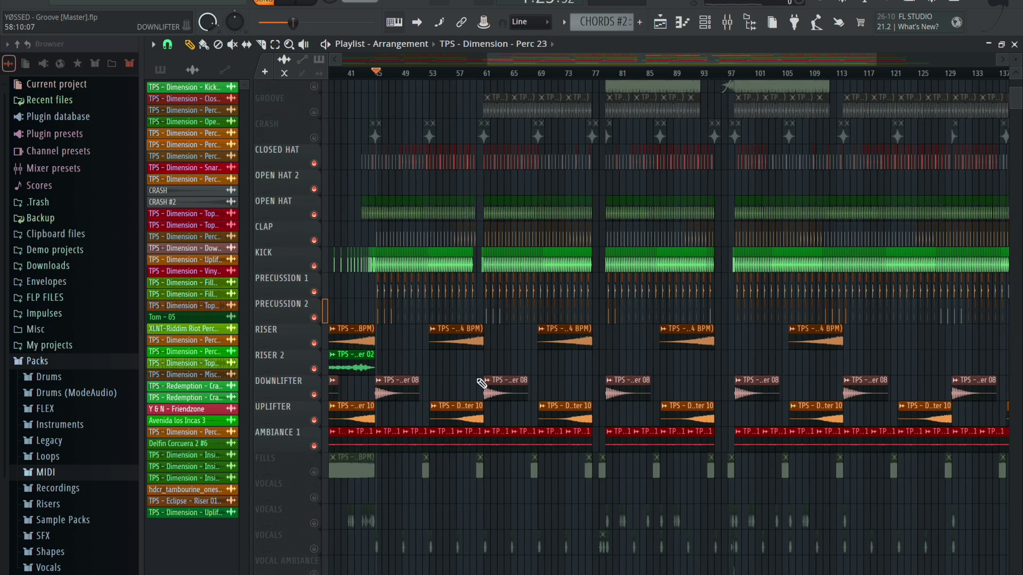
{"action": "left_click", "coordinate": [314, 472]}
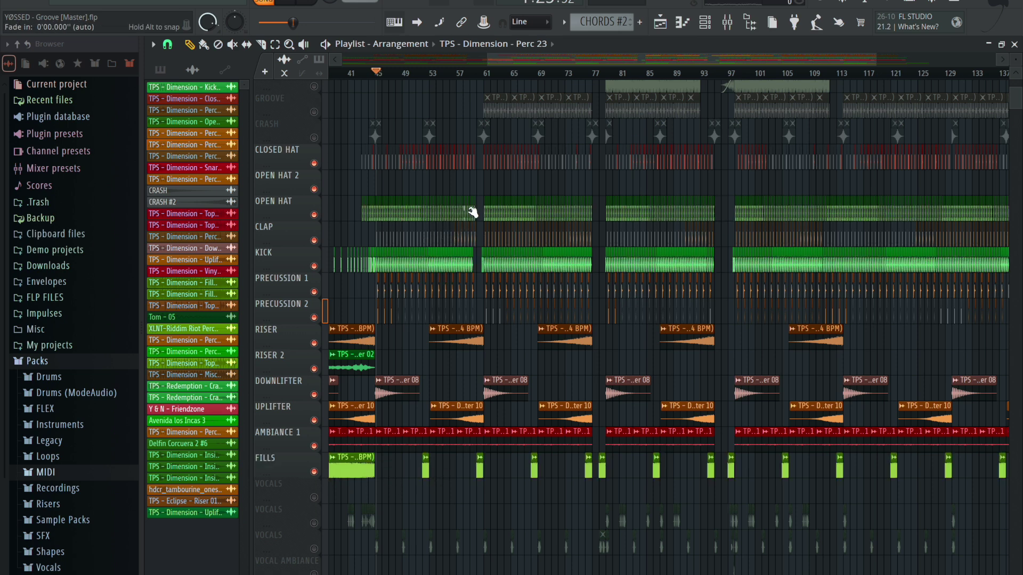
{"action": "left_click", "coordinate": [314, 138]}
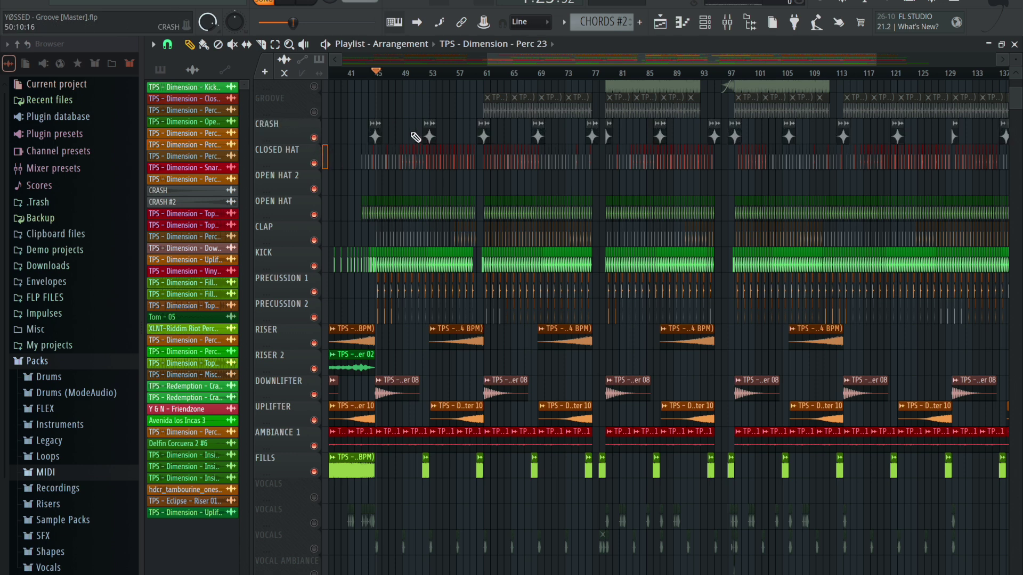
Cue playback just before bar 45 and view the channel settings of the Vinyl Noise 01 clip on AMBIANCE 1.
{"action": "left_click", "coordinate": [371, 72]}
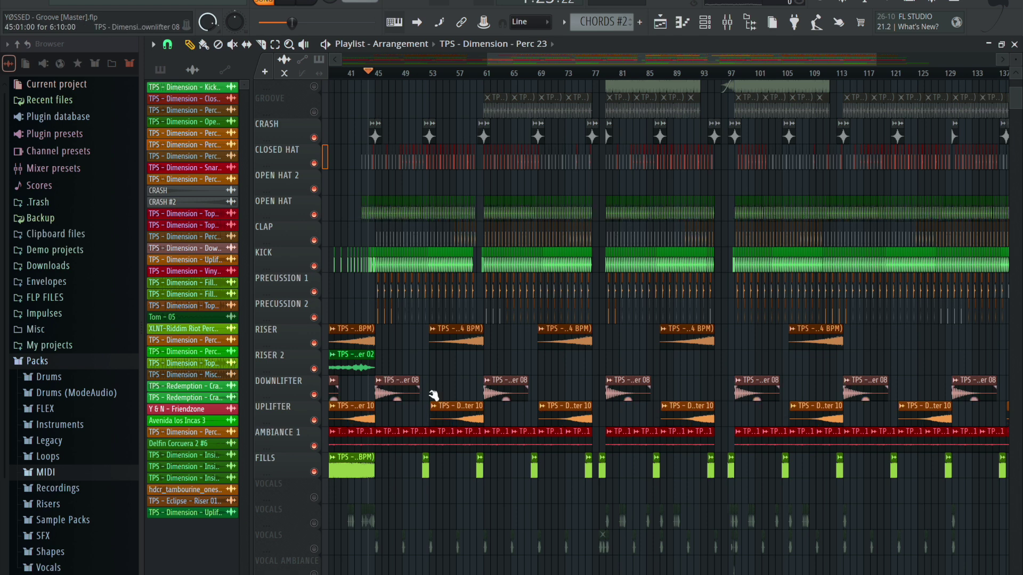
{"action": "double_click", "coordinate": [388, 445]}
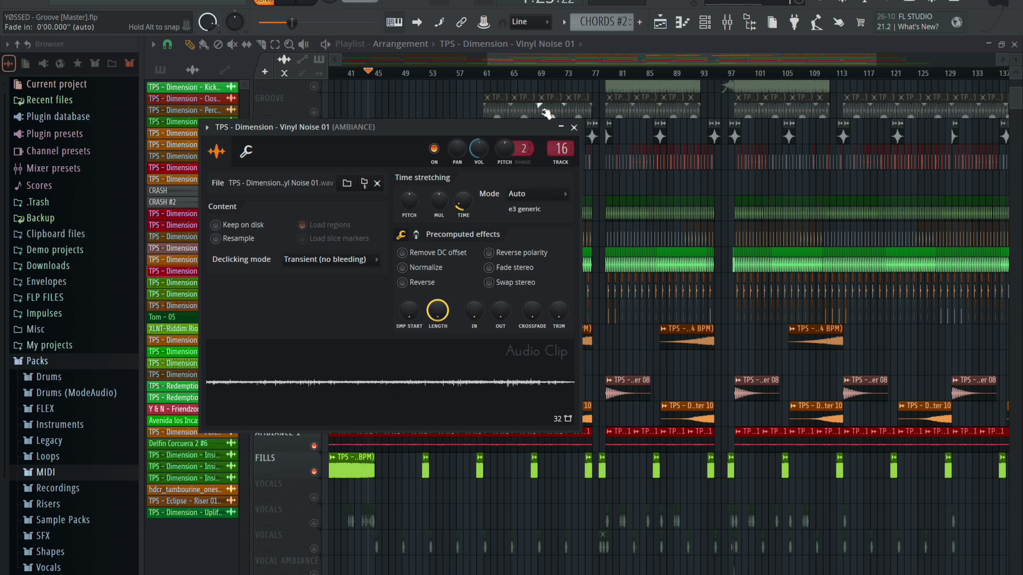
{"action": "left_click", "coordinate": [573, 128]}
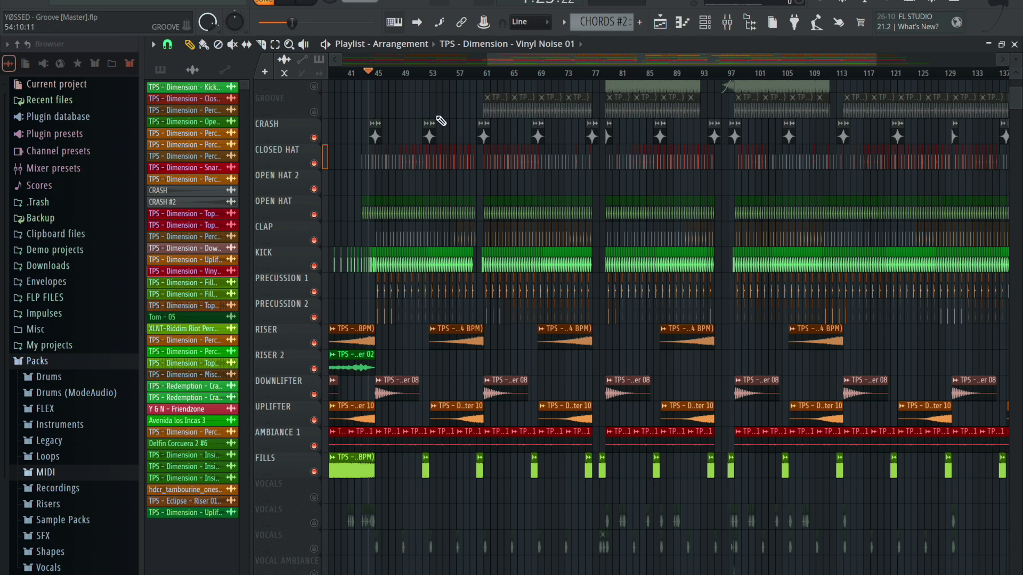
Audition the drums with the risers, ambience, fills and crashes from just before bar 45, then continue from about bar 51.
{"action": "scroll", "coordinate": [413, 147], "scroll_direction": "up", "scroll_amount": 1}
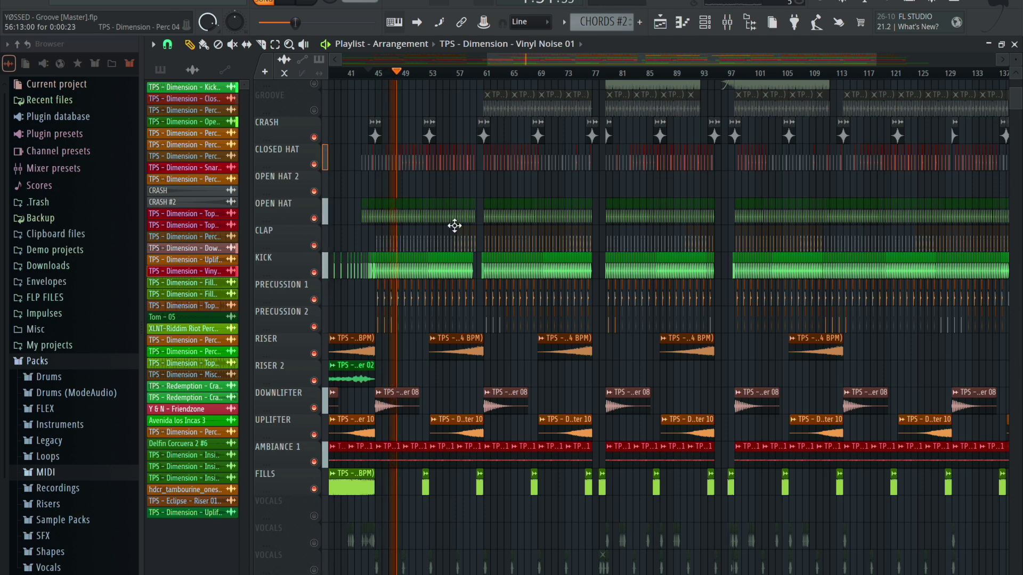
{"action": "key", "text": "space"}
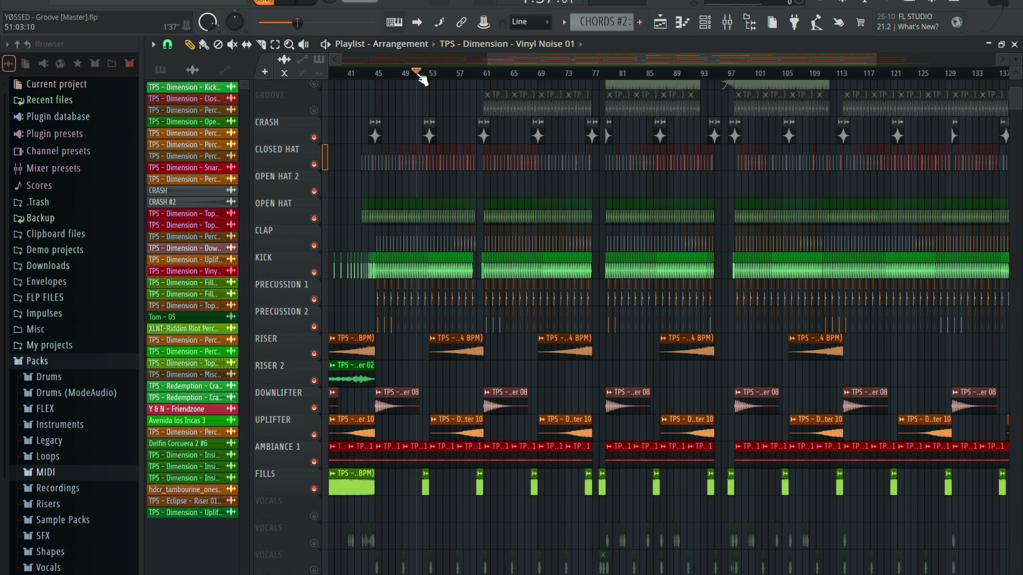
{"action": "key", "text": "space"}
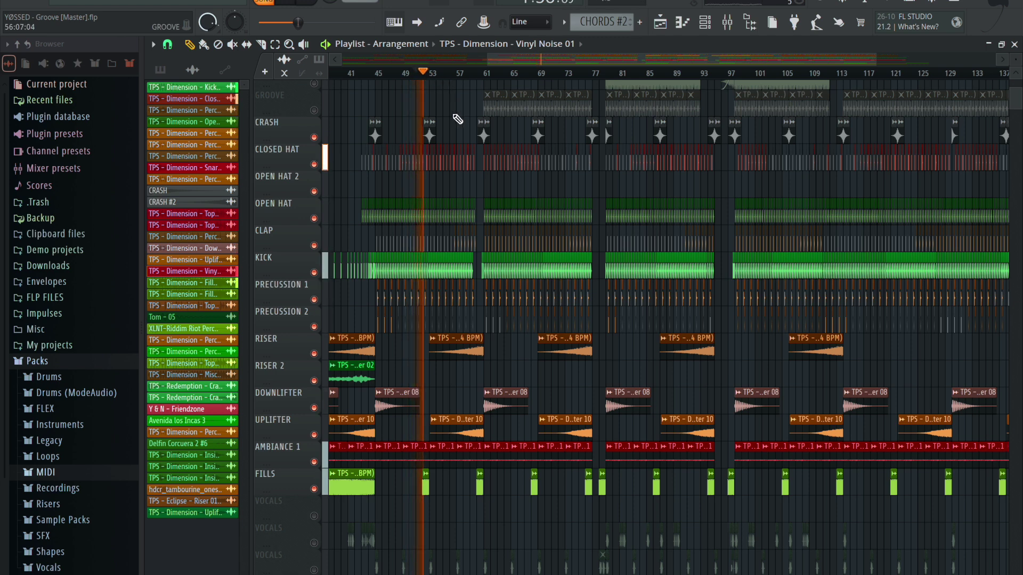
Unmute the BUILDUP HP automation track and the TOP LOOP 2 track.
{"action": "scroll", "coordinate": [420, 199], "scroll_direction": "down", "scroll_amount": 10}
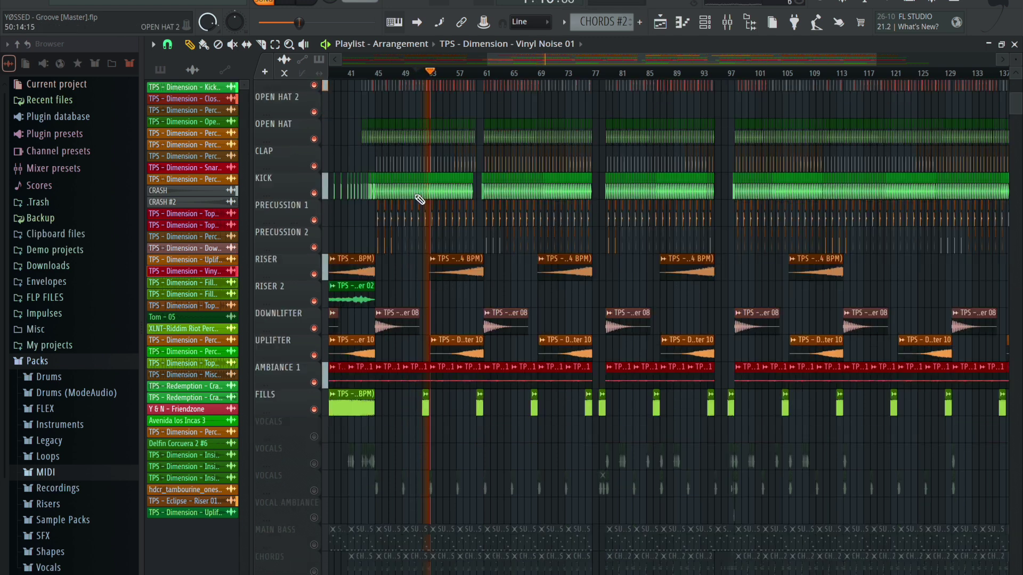
{"action": "left_click", "coordinate": [314, 326]}
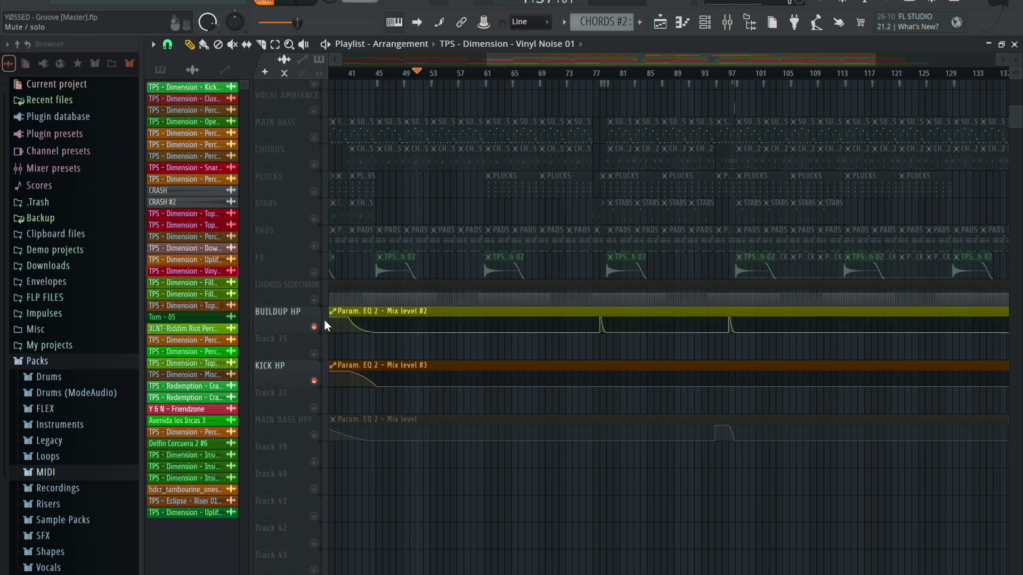
{"action": "scroll", "coordinate": [532, 210], "scroll_direction": "up", "scroll_amount": 10}
{"action": "scroll", "coordinate": [532, 209], "scroll_direction": "up", "scroll_amount": 1}
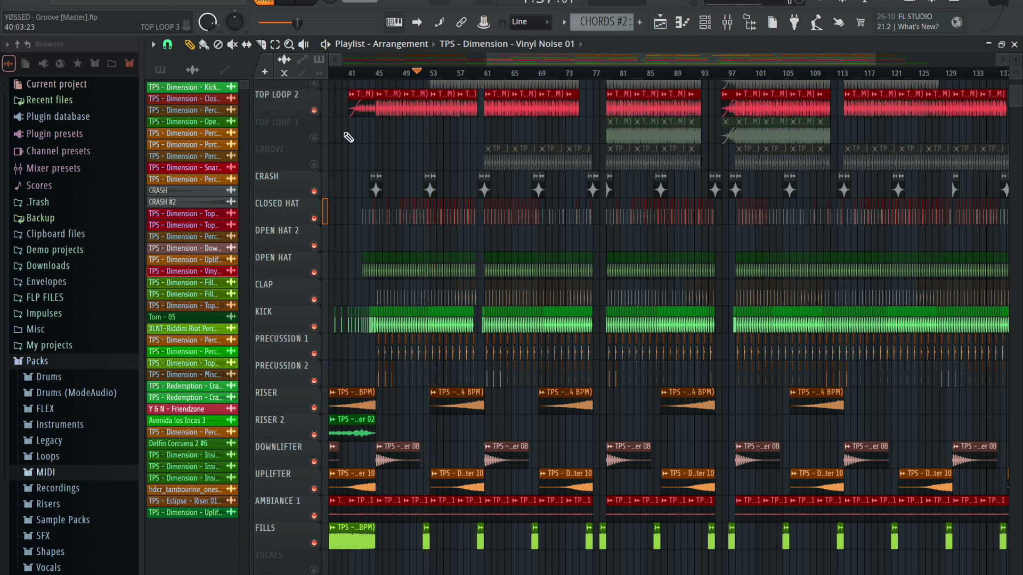
Unmute the BONGO 1, BONGO 2, BONGO 3 and TOP LOOP 1 tracks.
{"action": "scroll", "coordinate": [346, 133], "scroll_direction": "up", "scroll_amount": 5}
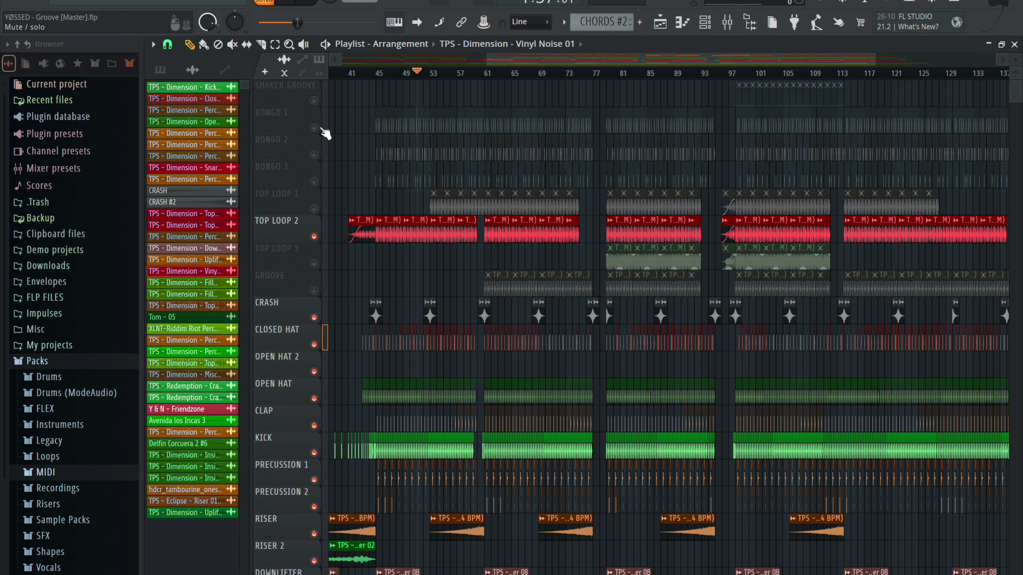
{"action": "left_click", "coordinate": [314, 155]}
{"action": "left_click", "coordinate": [314, 181]}
{"action": "left_click", "coordinate": [313, 209]}
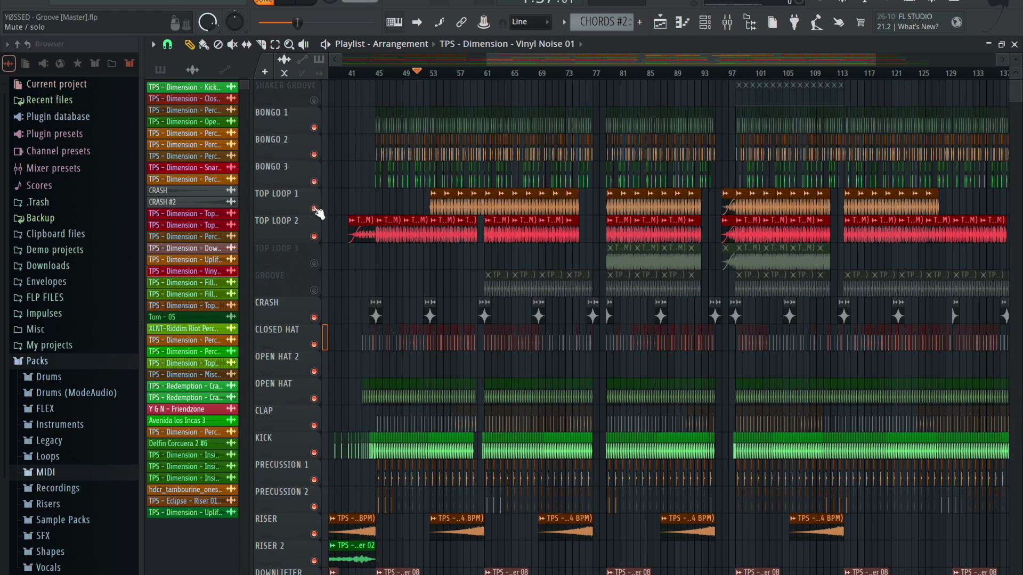
Solo BONGO 3, unmute BONGO 2 and BONGO 1, and play the three bongo layers on their own.
{"action": "right_click", "coordinate": [313, 182]}
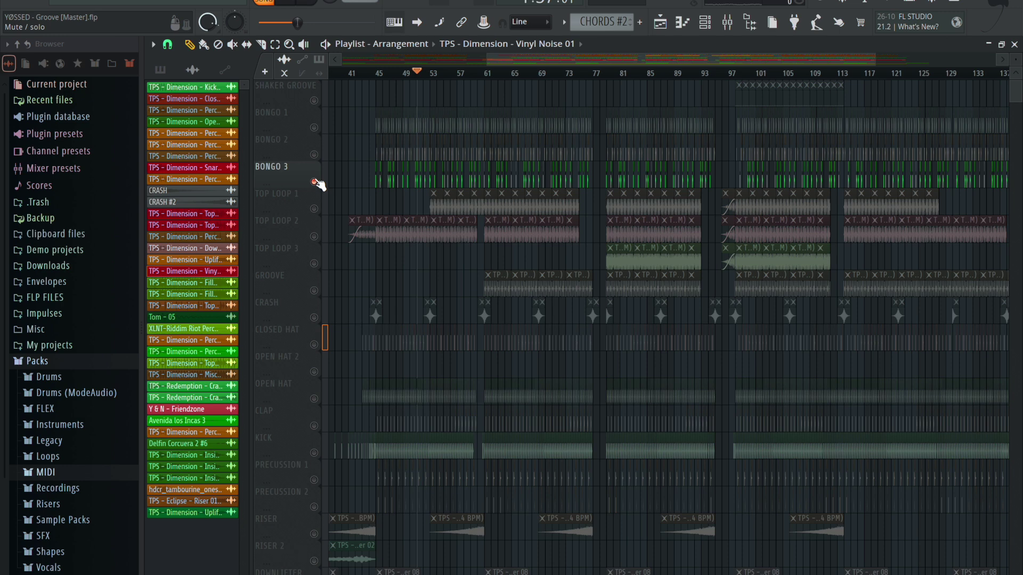
{"action": "left_click", "coordinate": [314, 155]}
{"action": "left_click", "coordinate": [313, 127]}
{"action": "key", "text": "space"}
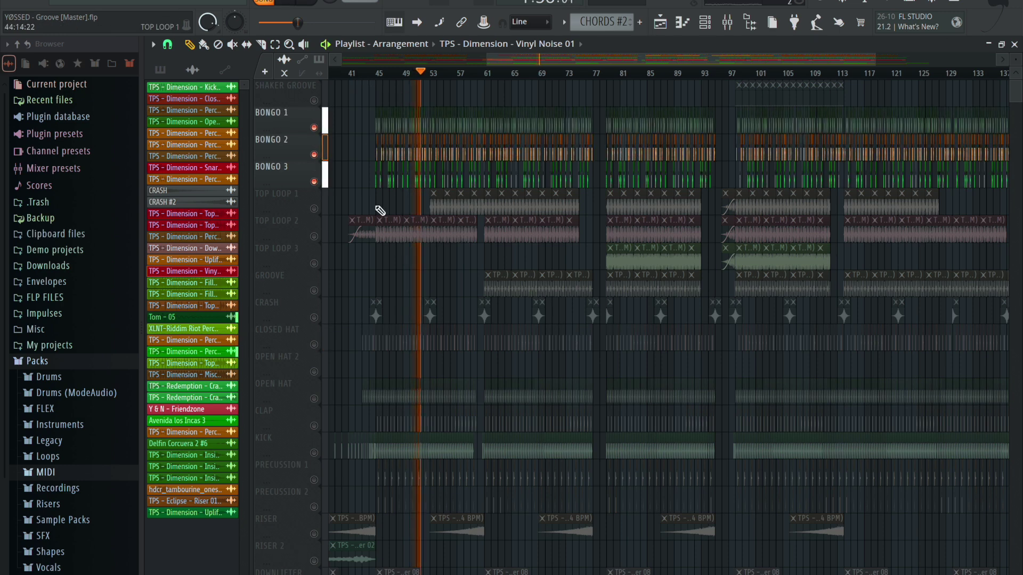
Bring in the OPEN HAT, CLAP, KICK, PRECUSSION 1 and PRECUSSION 2 tracks while the bongos play.
{"action": "scroll", "coordinate": [379, 211], "scroll_direction": "down", "scroll_amount": 3}
{"action": "left_click", "coordinate": [314, 317]}
{"action": "left_click", "coordinate": [313, 345]}
{"action": "left_click", "coordinate": [313, 372]}
{"action": "left_click", "coordinate": [314, 398]}
{"action": "left_click", "coordinate": [314, 426]}
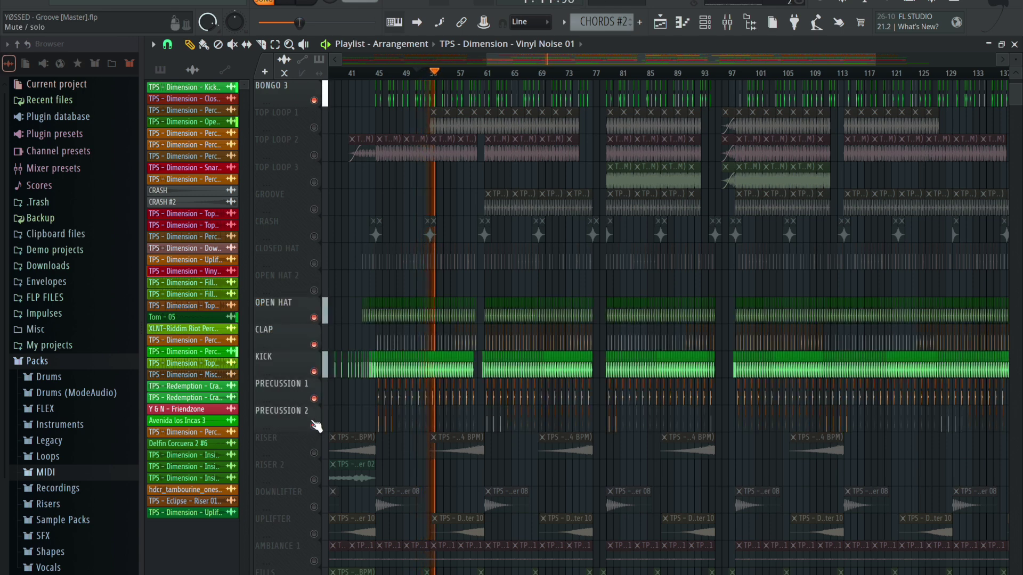
Unmute the CLOSED HAT and TOP LOOP 2 tracks during playback.
{"action": "scroll", "coordinate": [318, 400], "scroll_direction": "down", "scroll_amount": 1}
{"action": "left_click", "coordinate": [314, 237]}
{"action": "left_click", "coordinate": [314, 128]}
Unmute the KICK HP and BUILDUP HP filter automation tracks.
{"action": "scroll", "coordinate": [318, 131], "scroll_direction": "down", "scroll_amount": 16}
{"action": "scroll", "coordinate": [318, 133], "scroll_direction": "down", "scroll_amount": 9}
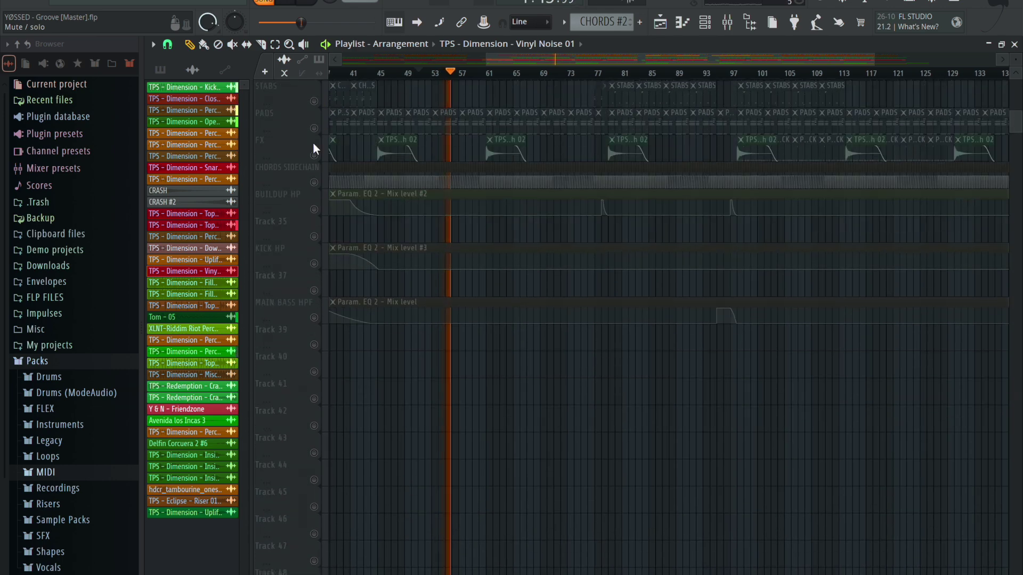
{"action": "left_click", "coordinate": [314, 263]}
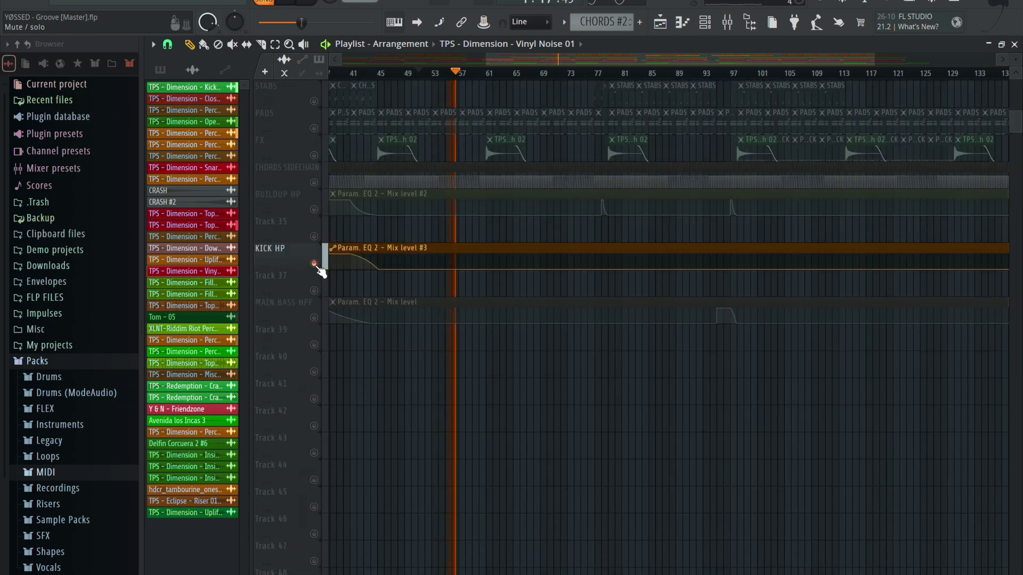
{"action": "left_click", "coordinate": [313, 209]}
Add TOP LOOP 1, CRASH and OPEN HAT 2 to the playing groove and audition from about bar 53.
{"action": "scroll", "coordinate": [327, 197], "scroll_direction": "up", "scroll_amount": 12}
{"action": "scroll", "coordinate": [328, 196], "scroll_direction": "up", "scroll_amount": 18}
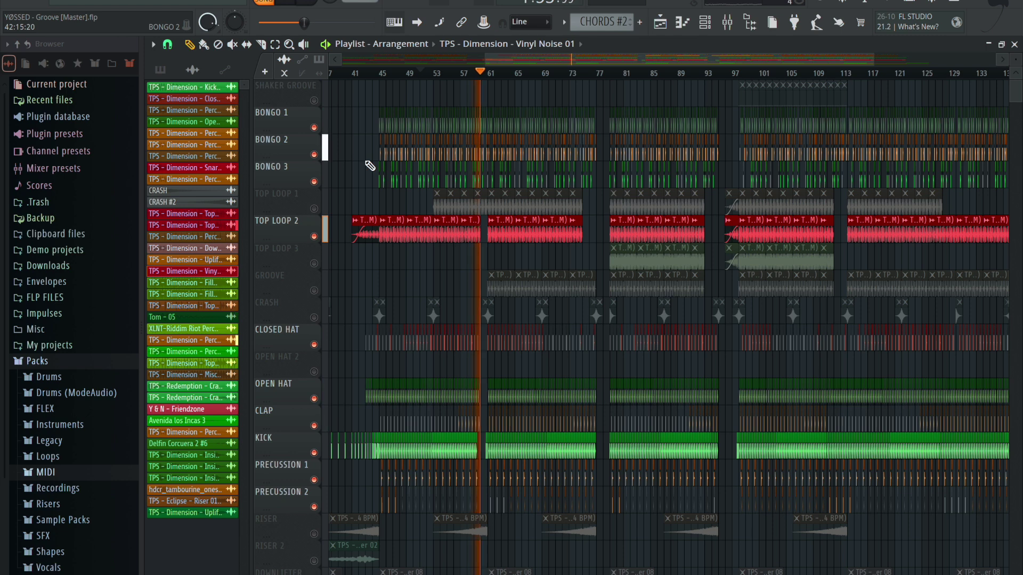
{"action": "left_click", "coordinate": [314, 209]}
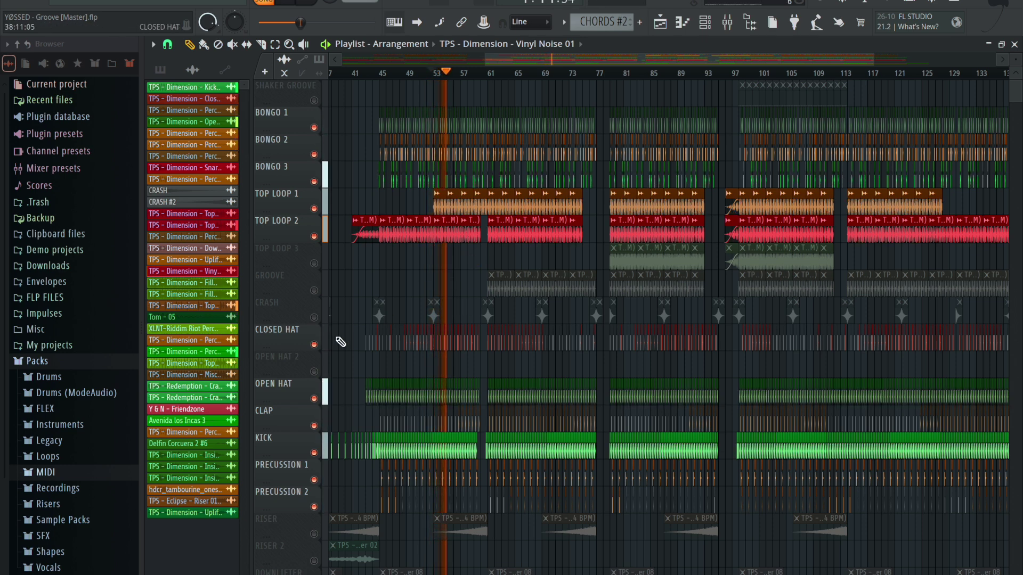
{"action": "left_click", "coordinate": [314, 317]}
{"action": "left_click", "coordinate": [314, 371]}
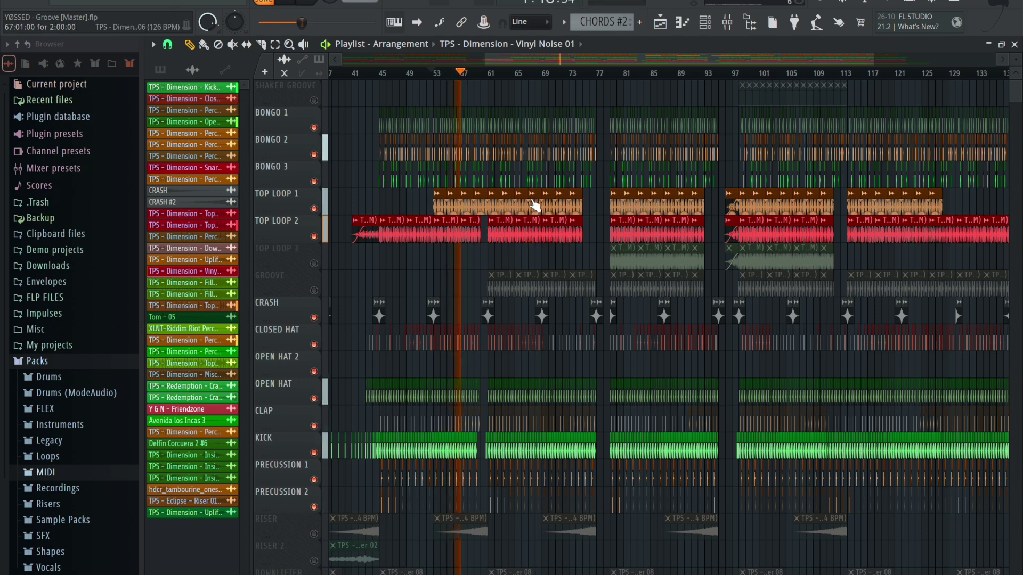
Pause and resume playback shortly before bar 61, then unmute the GROOVE track as its clips begin.
{"action": "key", "text": "space"}
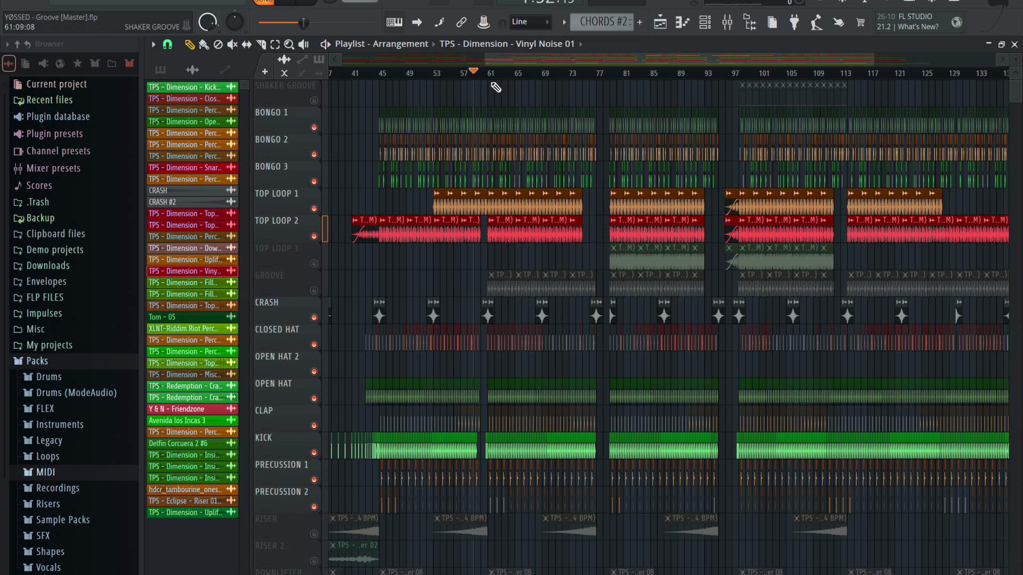
{"action": "key", "text": "space"}
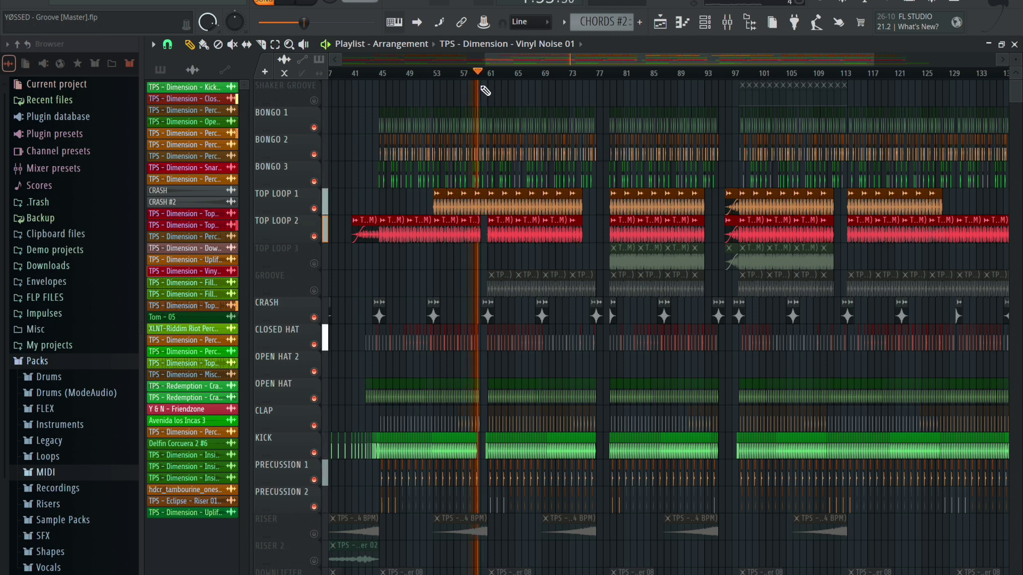
{"action": "scroll", "coordinate": [484, 75], "scroll_direction": "down", "scroll_amount": 2}
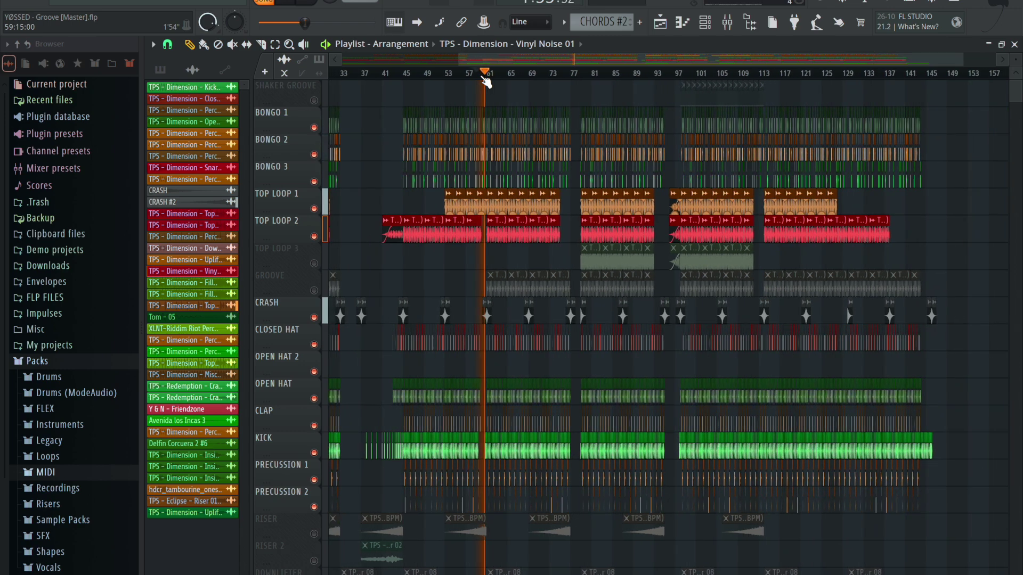
{"action": "scroll", "coordinate": [479, 149], "scroll_direction": "down", "scroll_amount": 3}
{"action": "left_click", "coordinate": [314, 210]}
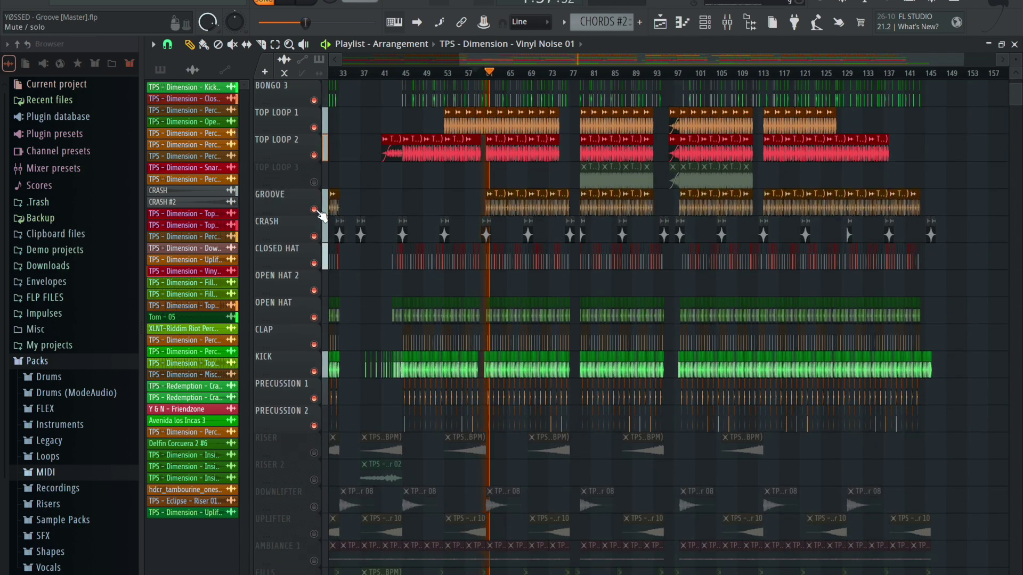
Unmute the RISER, RISER 2 and DOWNLIFTER effect tracks while the groove plays.
{"action": "scroll", "coordinate": [405, 193], "scroll_direction": "up", "scroll_amount": 1}
{"action": "scroll", "coordinate": [407, 196], "scroll_direction": "up", "scroll_amount": 2}
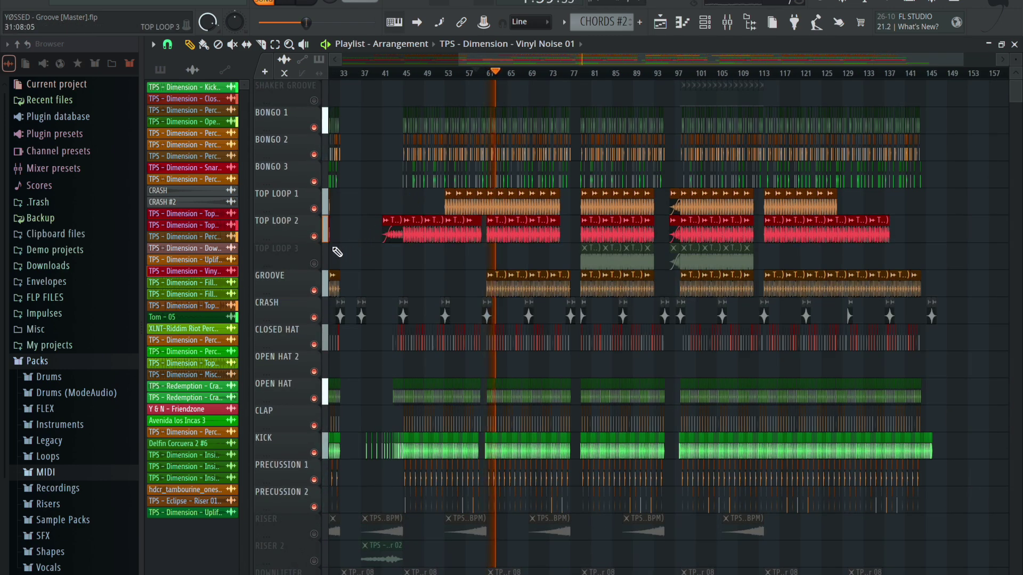
{"action": "scroll", "coordinate": [340, 332], "scroll_direction": "down", "scroll_amount": 1}
{"action": "scroll", "coordinate": [340, 332], "scroll_direction": "down", "scroll_amount": 3}
{"action": "left_click", "coordinate": [314, 453]}
{"action": "left_click", "coordinate": [313, 452]}
{"action": "left_click", "coordinate": [314, 479]}
{"action": "left_click", "coordinate": [313, 453]}
{"action": "left_click", "coordinate": [314, 506]}
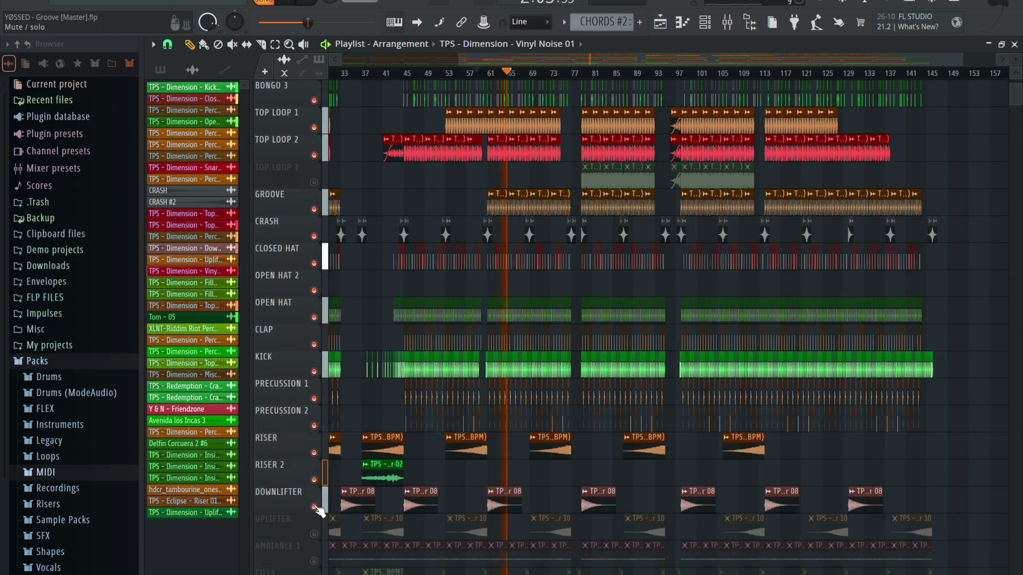
Unmute the UPLIFTER, AMBIANCE 1 and FILLS tracks during playback.
{"action": "left_click", "coordinate": [314, 534]}
{"action": "left_click", "coordinate": [313, 561]}
{"action": "left_click", "coordinate": [314, 574]}
{"action": "scroll", "coordinate": [494, 343], "scroll_direction": "up", "scroll_amount": 3}
Replay from about bar 73 and follow the drum, riser, uplifter and fill tracks through the short break into the next section.
{"action": "key", "text": "space"}
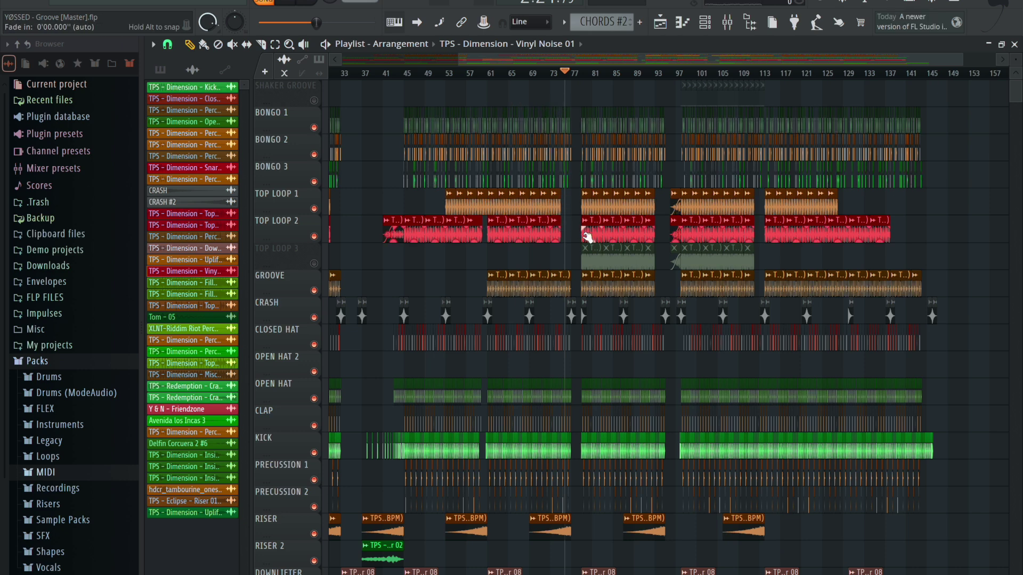
{"action": "left_click", "coordinate": [554, 70]}
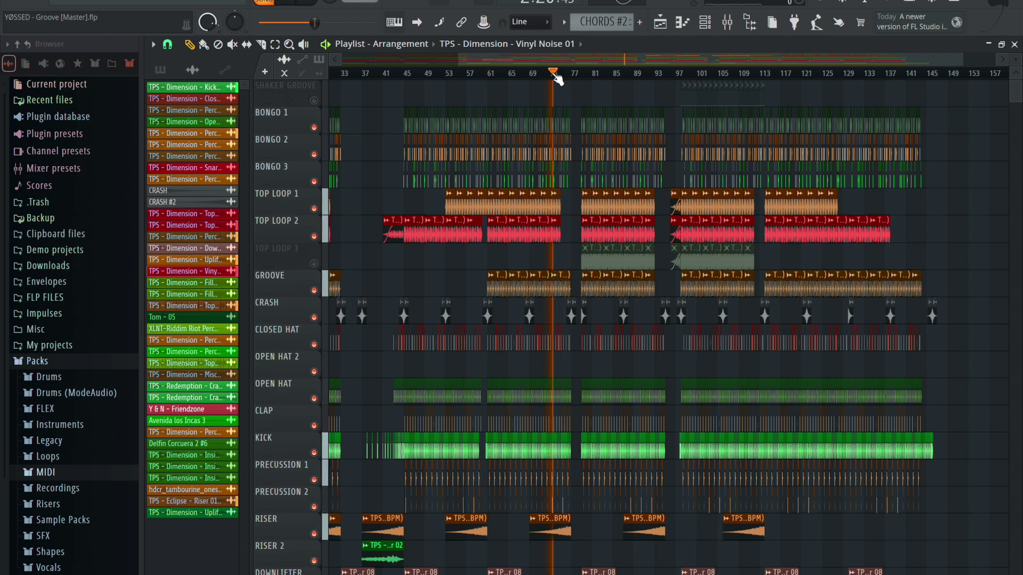
{"action": "scroll", "coordinate": [598, 372], "scroll_direction": "down", "scroll_amount": 5}
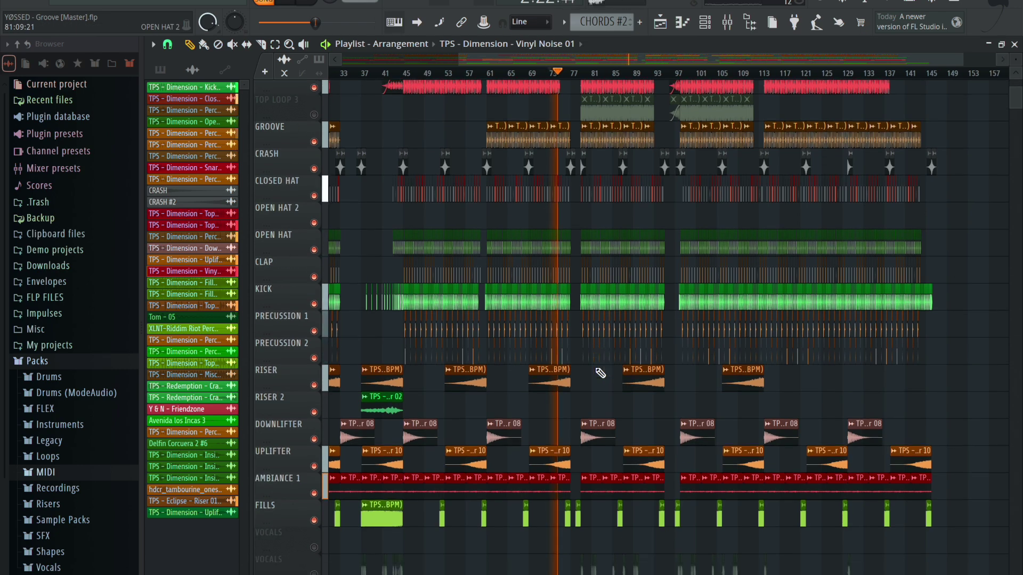
{"action": "scroll", "coordinate": [321, 519], "scroll_direction": "down", "scroll_amount": 1}
{"action": "scroll", "coordinate": [346, 469], "scroll_direction": "up", "scroll_amount": 5}
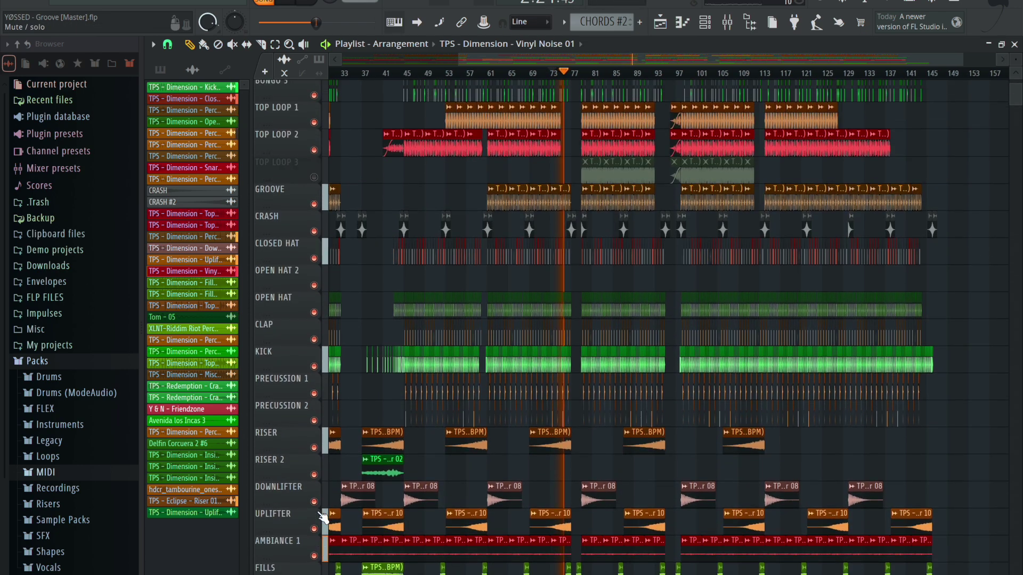
{"action": "scroll", "coordinate": [364, 417], "scroll_direction": "up", "scroll_amount": 1}
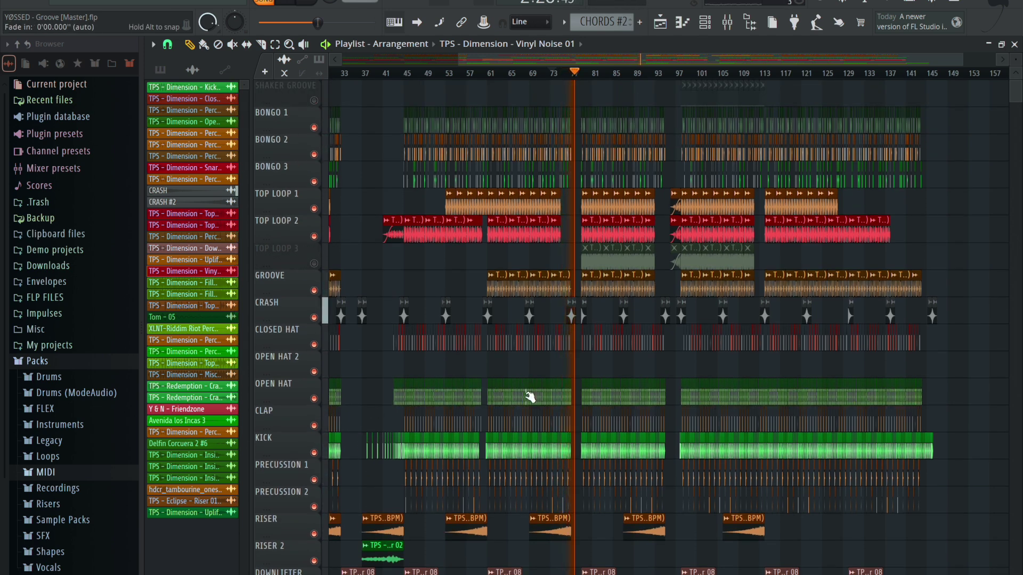
{"action": "scroll", "coordinate": [529, 397], "scroll_direction": "down", "scroll_amount": 4}
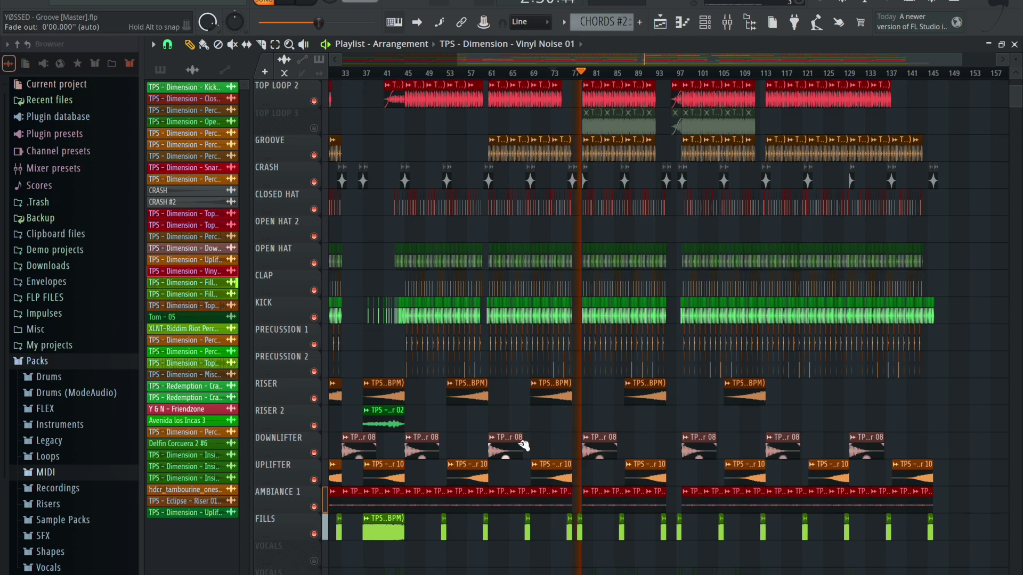
{"action": "scroll", "coordinate": [524, 442], "scroll_direction": "up", "scroll_amount": 1}
{"action": "scroll", "coordinate": [525, 445], "scroll_direction": "up", "scroll_amount": 2}
{"action": "scroll", "coordinate": [522, 445], "scroll_direction": "up", "scroll_amount": 1}
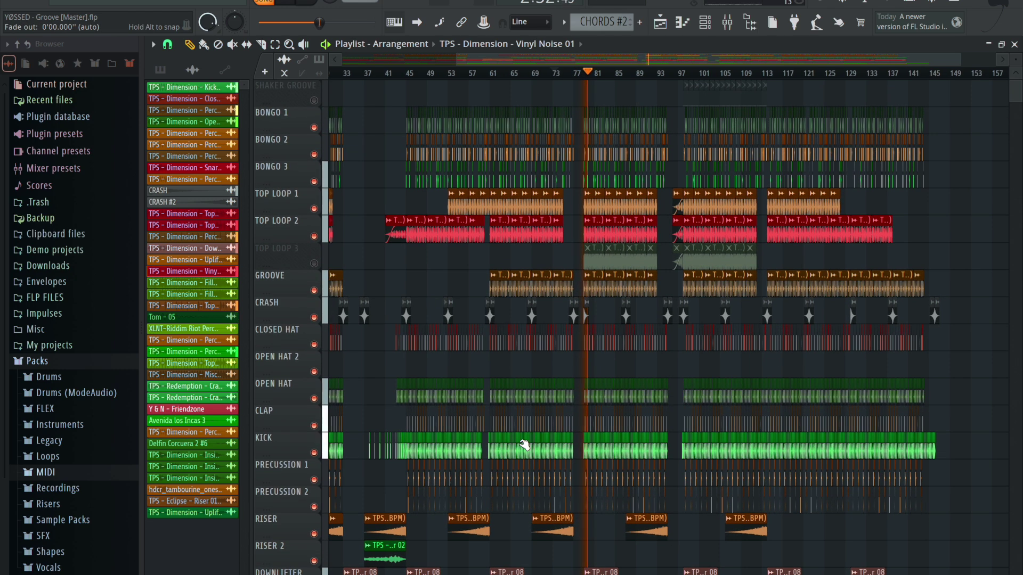
Add TOP LOOP 3 and SHAKER GROOVE to the playing groove and audition the break and following drop from about bar 90.
{"action": "left_click", "coordinate": [315, 264]}
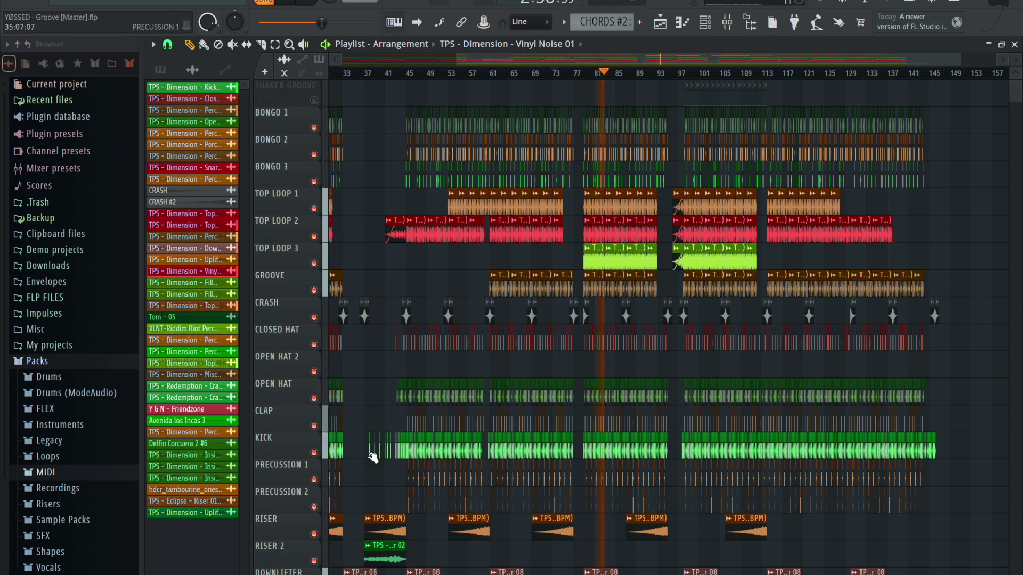
{"action": "left_click", "coordinate": [314, 101]}
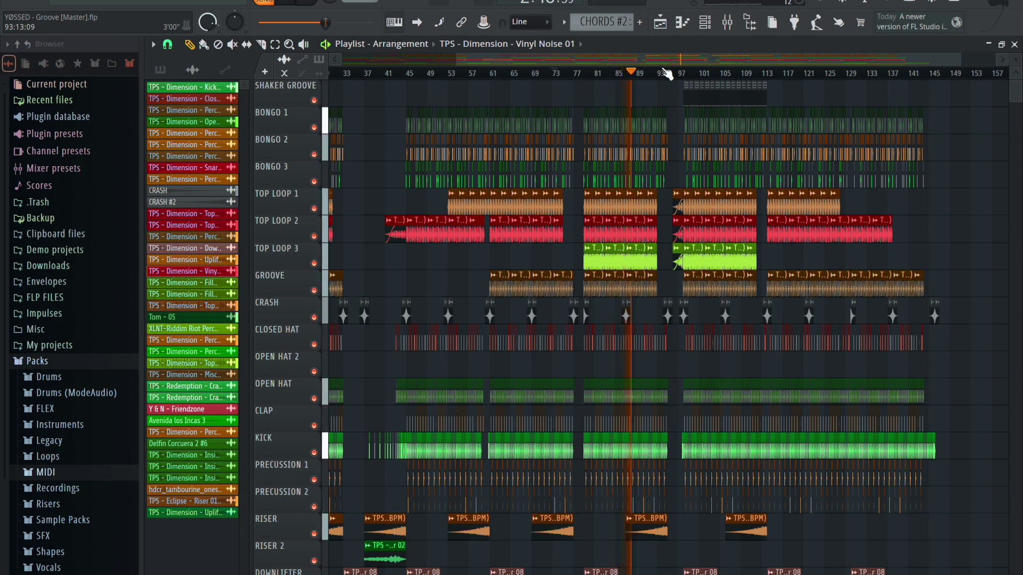
{"action": "key", "text": "space"}
{"action": "left_click_drag", "start_coordinate": [665, 73], "coordinate": [654, 74]}
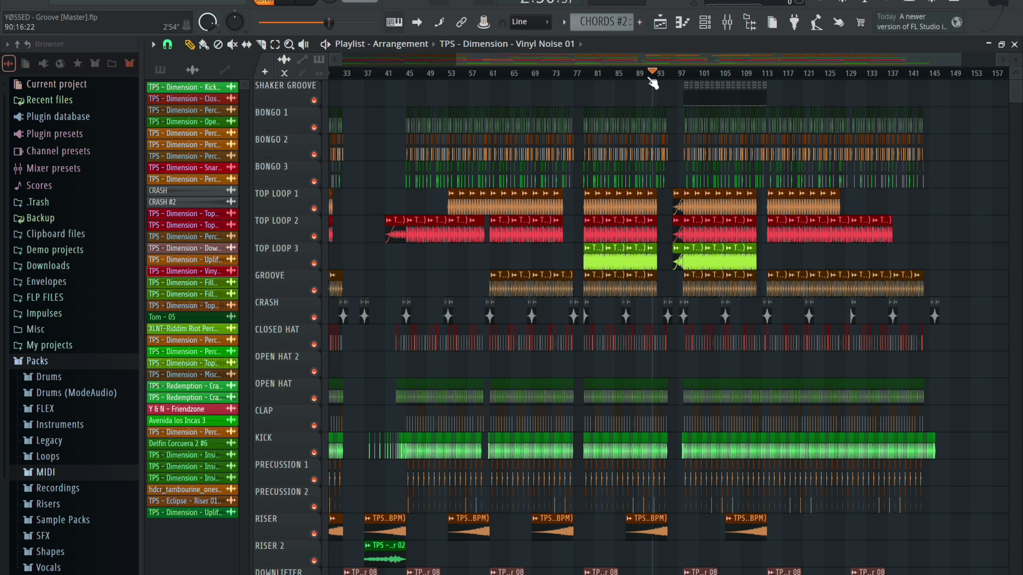
{"action": "key", "text": "space"}
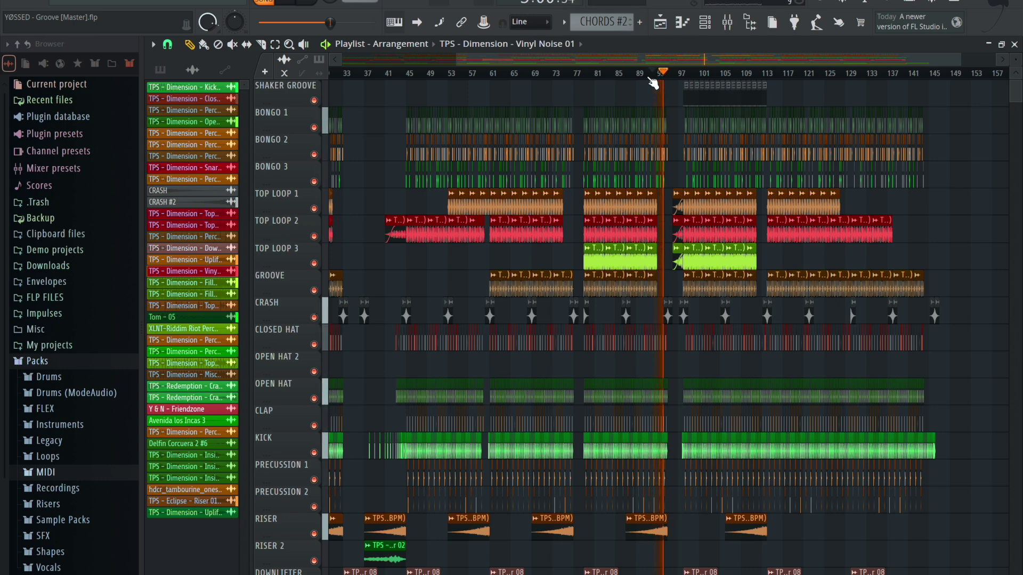
{"action": "scroll", "coordinate": [672, 240], "scroll_direction": "down", "scroll_amount": 3}
{"action": "scroll", "coordinate": [683, 266], "scroll_direction": "up", "scroll_amount": 3}
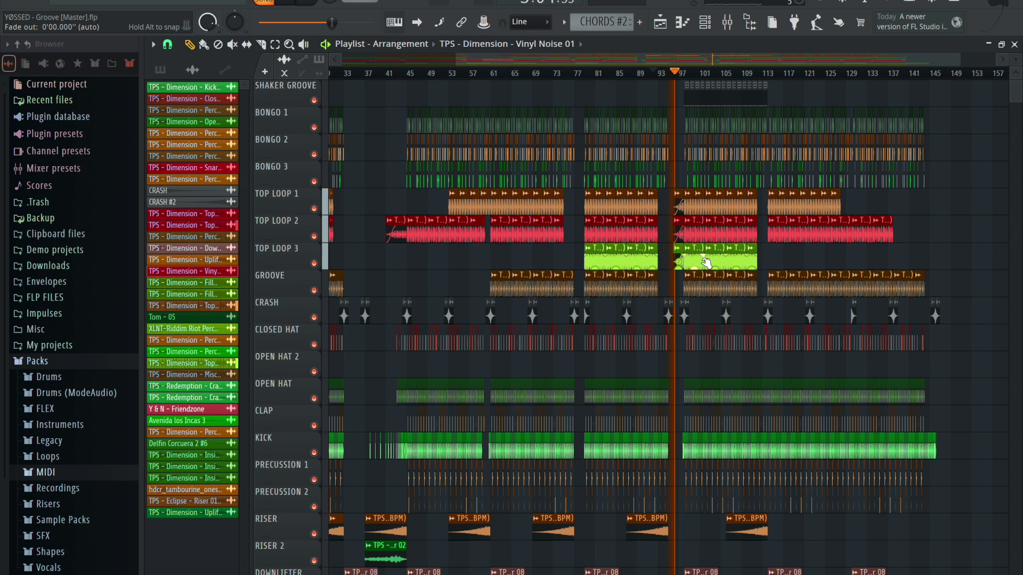
{"action": "scroll", "coordinate": [706, 262], "scroll_direction": "down", "scroll_amount": 2}
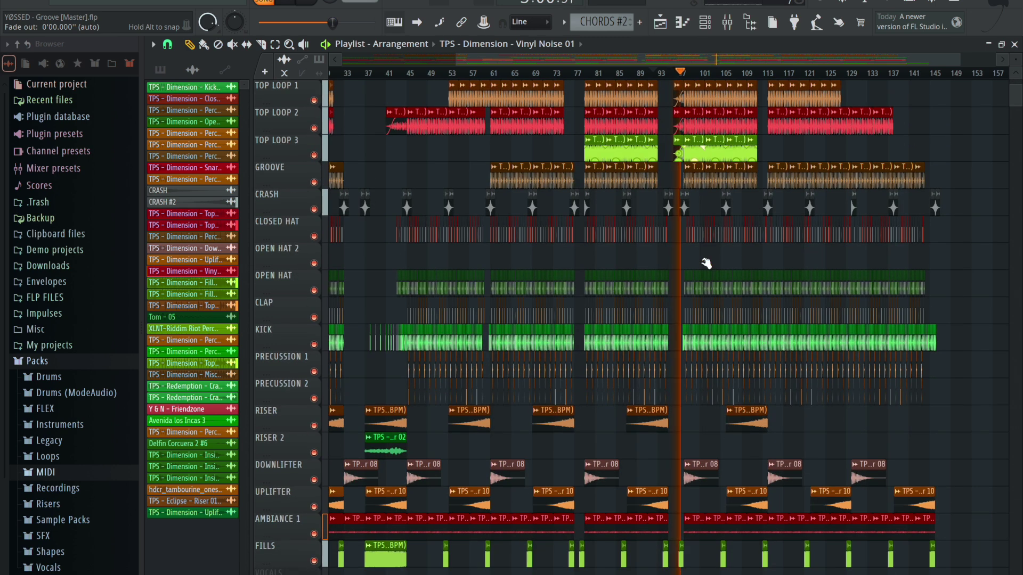
{"action": "scroll", "coordinate": [706, 262], "scroll_direction": "down", "scroll_amount": 2}
{"action": "scroll", "coordinate": [706, 262], "scroll_direction": "up", "scroll_amount": 5}
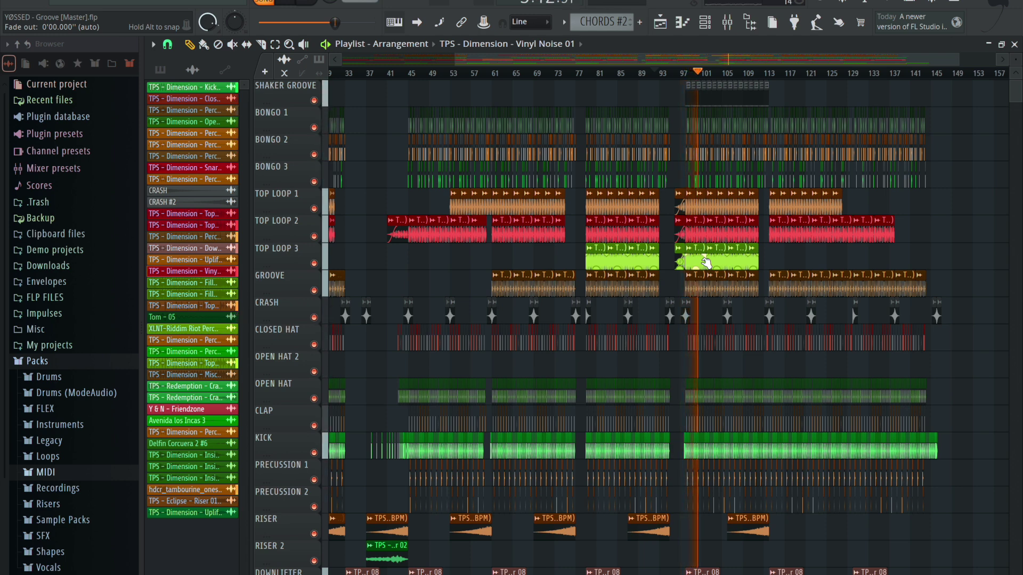
Audition the remaining section changes from about bars 112, 126, 138 and 142, and stop playback at the outro.
{"action": "key", "text": "space"}
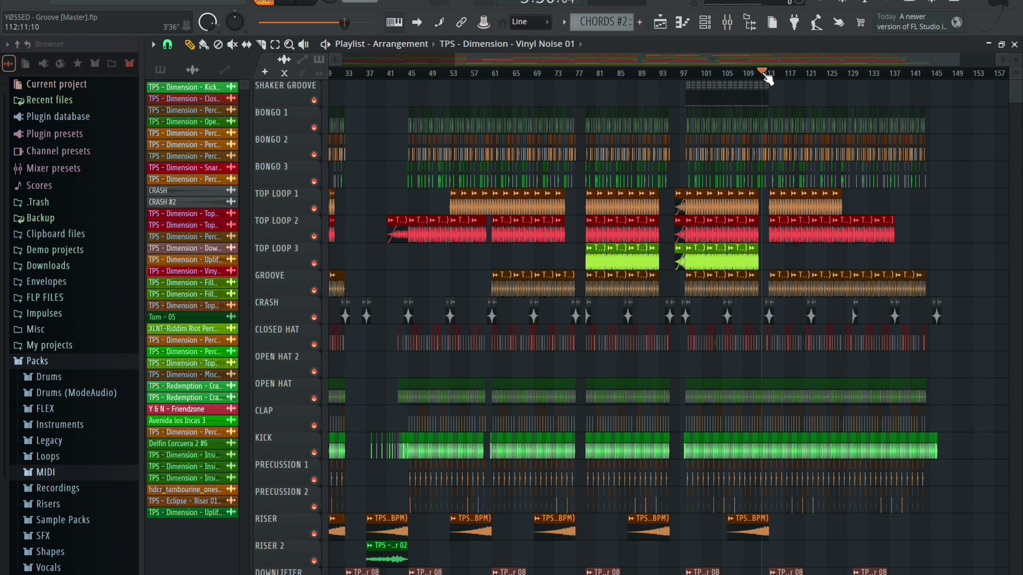
{"action": "key", "text": "space"}
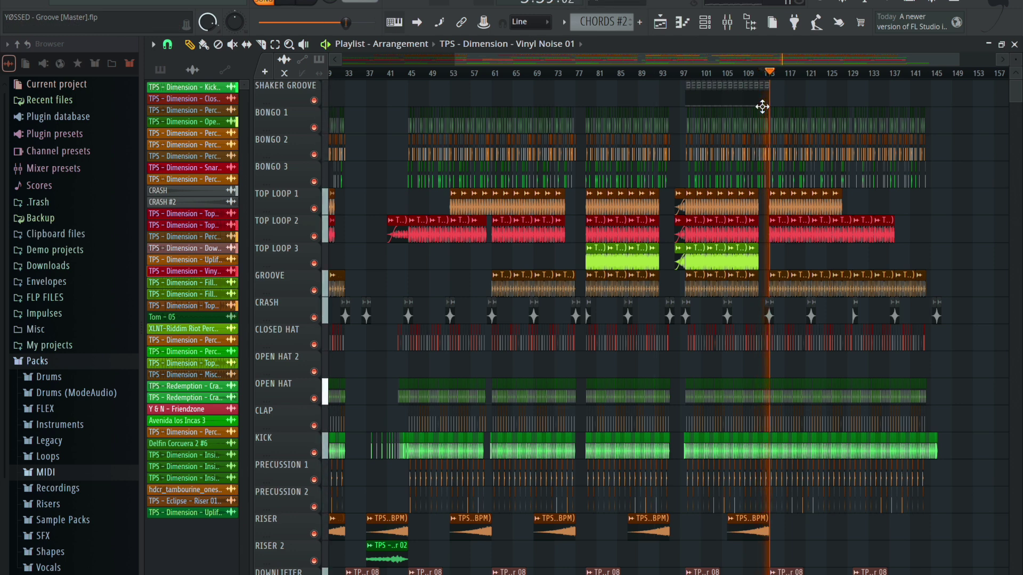
{"action": "left_click", "coordinate": [837, 76]}
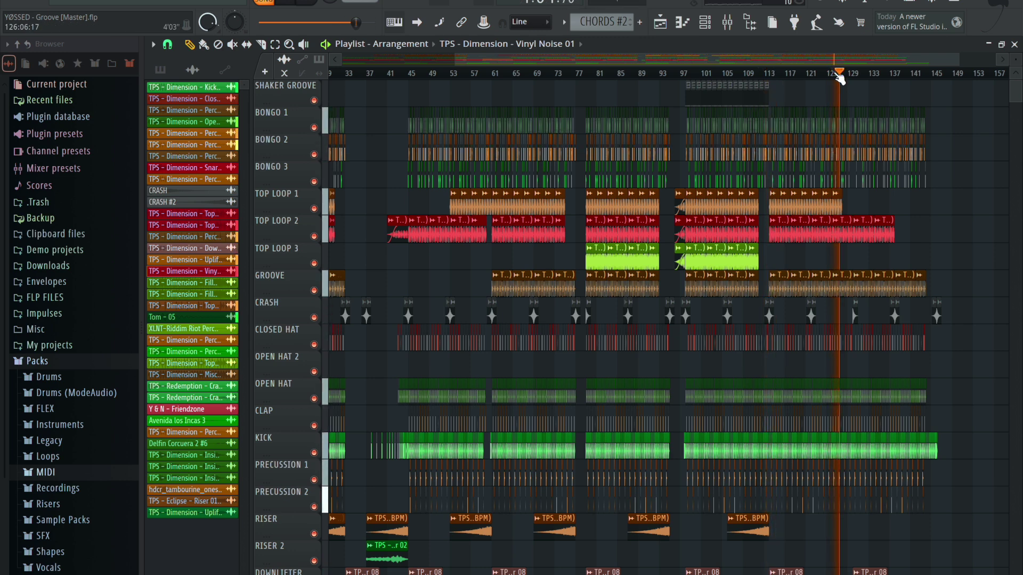
{"action": "left_click", "coordinate": [901, 76]}
{"action": "left_click", "coordinate": [923, 77]}
{"action": "scroll", "coordinate": [929, 78], "scroll_direction": "down", "scroll_amount": 1}
{"action": "scroll", "coordinate": [926, 133], "scroll_direction": "down", "scroll_amount": 8}
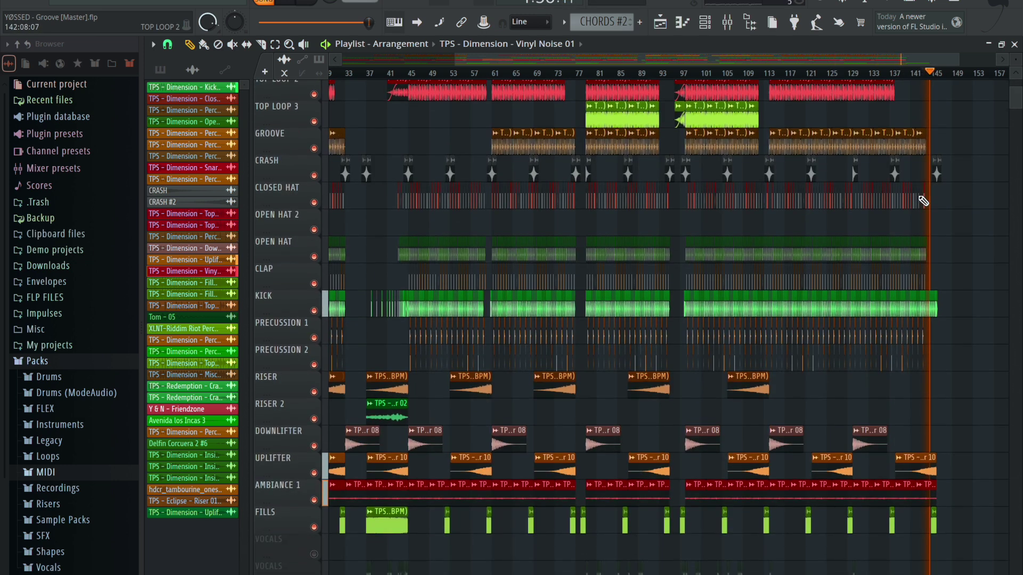
{"action": "scroll", "coordinate": [923, 201], "scroll_direction": "down", "scroll_amount": 1}
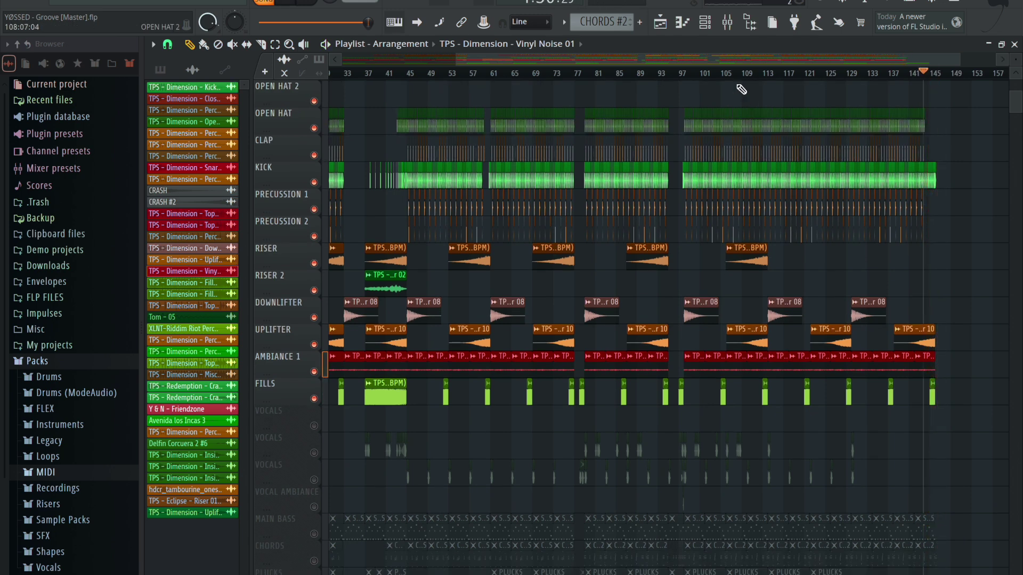
Review the complete drum and effects arrangement from bar 1 to the end of the playlist.
{"action": "left_click_drag", "start_coordinate": [671, 60], "coordinate": [545, 62]}
{"action": "scroll", "coordinate": [450, 87], "scroll_direction": "up", "scroll_amount": 10}
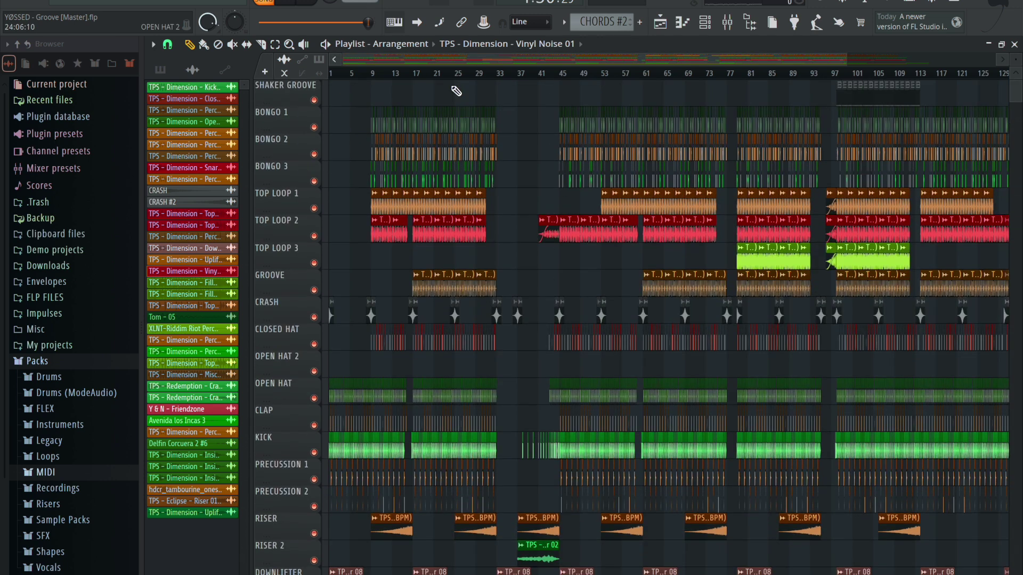
{"action": "scroll", "coordinate": [452, 88], "scroll_direction": "down", "scroll_amount": 4}
{"action": "scroll", "coordinate": [455, 90], "scroll_direction": "up", "scroll_amount": 4}
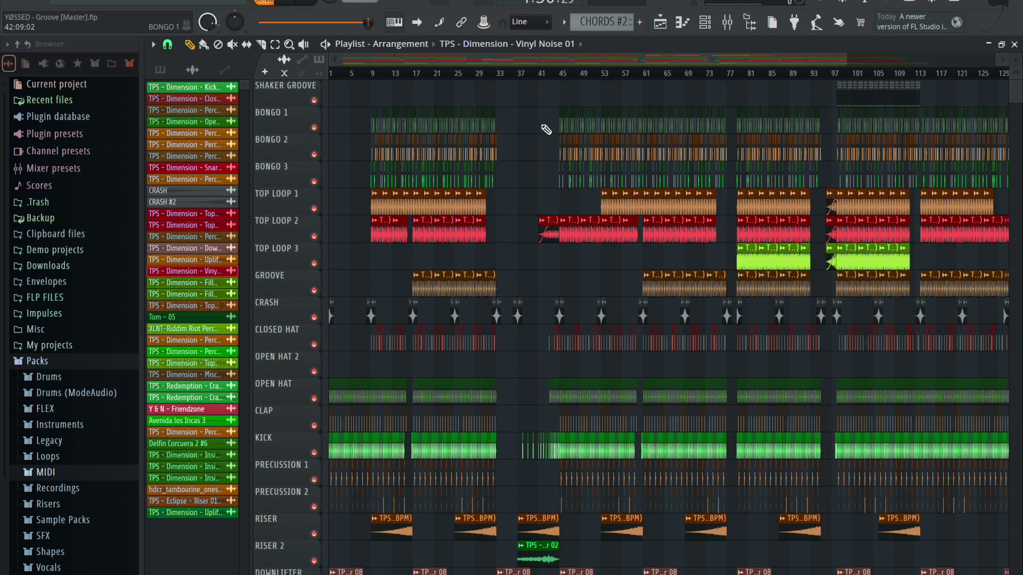
{"action": "scroll", "coordinate": [552, 325], "scroll_direction": "down", "scroll_amount": 3}
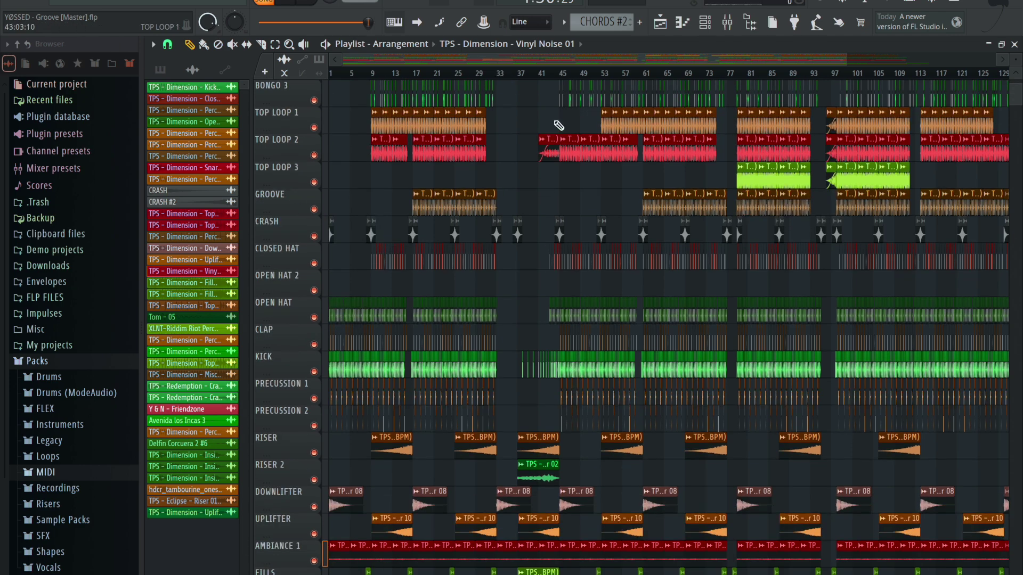
{"action": "scroll", "coordinate": [690, 71], "scroll_direction": "right", "scroll_amount": 2}
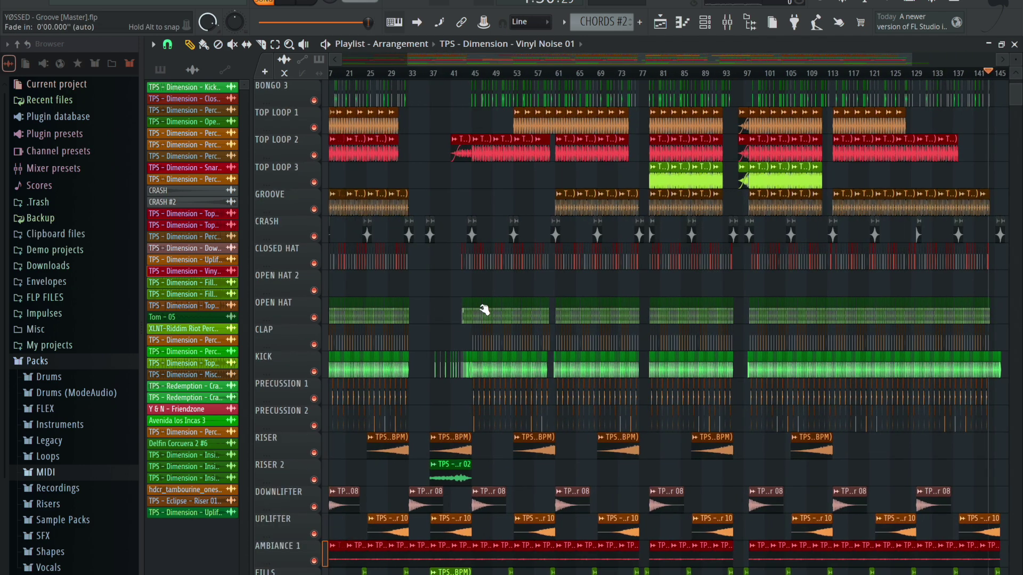
{"action": "scroll", "coordinate": [621, 60], "scroll_direction": "right", "scroll_amount": 1}
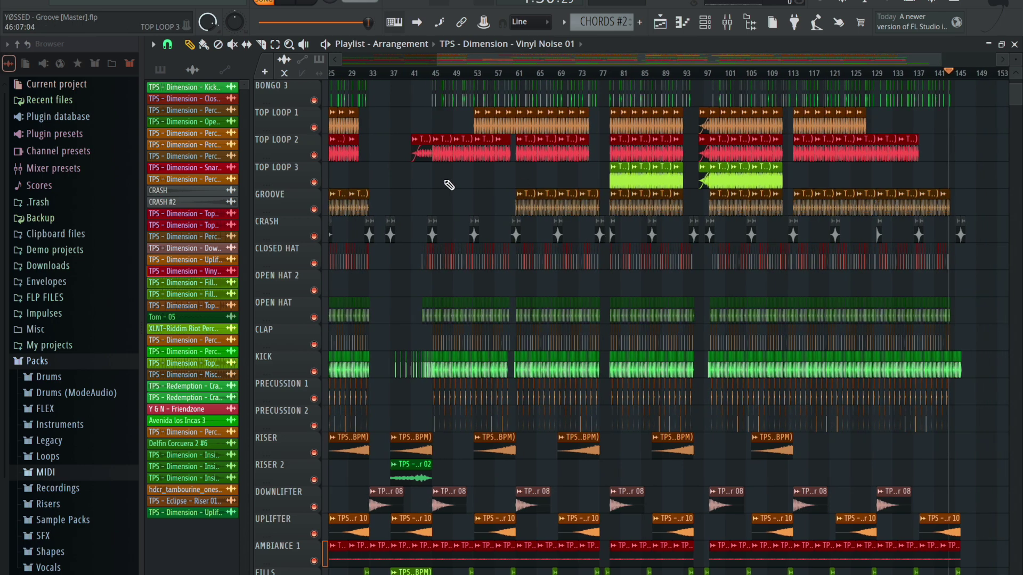
{"action": "scroll", "coordinate": [569, 204], "scroll_direction": "up", "scroll_amount": 3}
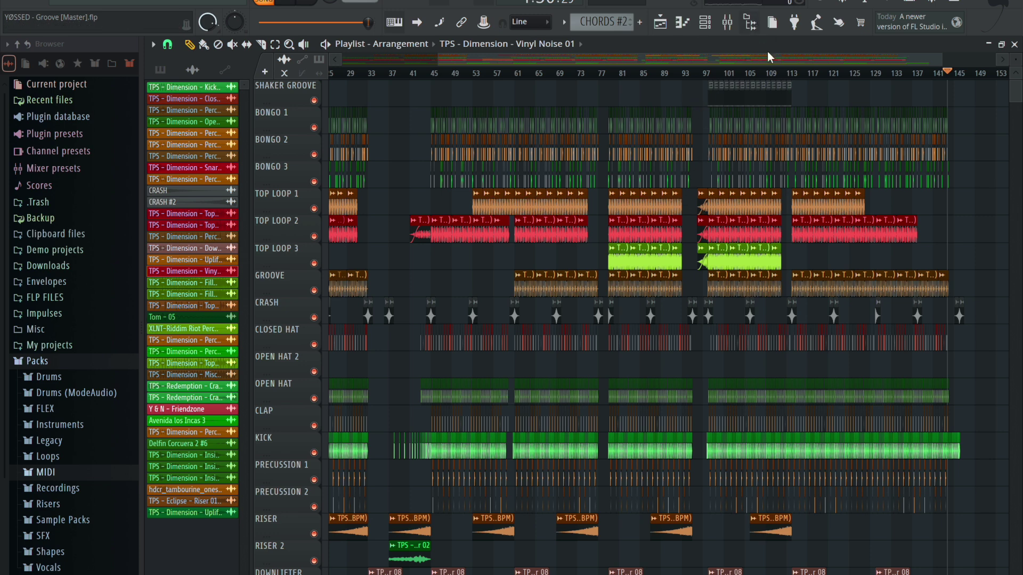
Solo the MAIN BASS track and unmute CHORDS, PLUCKS, STABS and PADS alongside it.
{"action": "scroll", "coordinate": [739, 160], "scroll_direction": "down", "scroll_amount": 15}
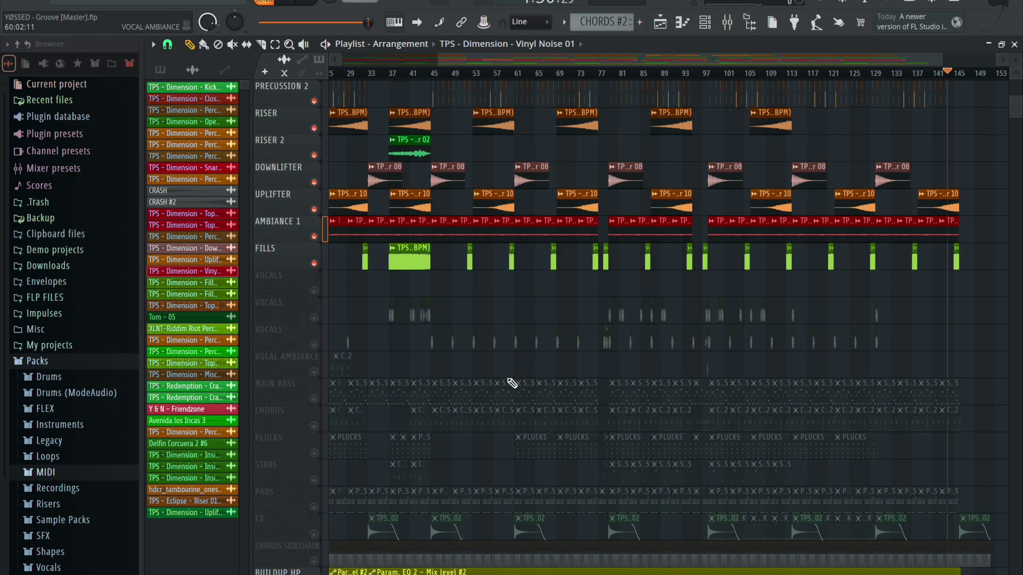
{"action": "right_click", "coordinate": [313, 399]}
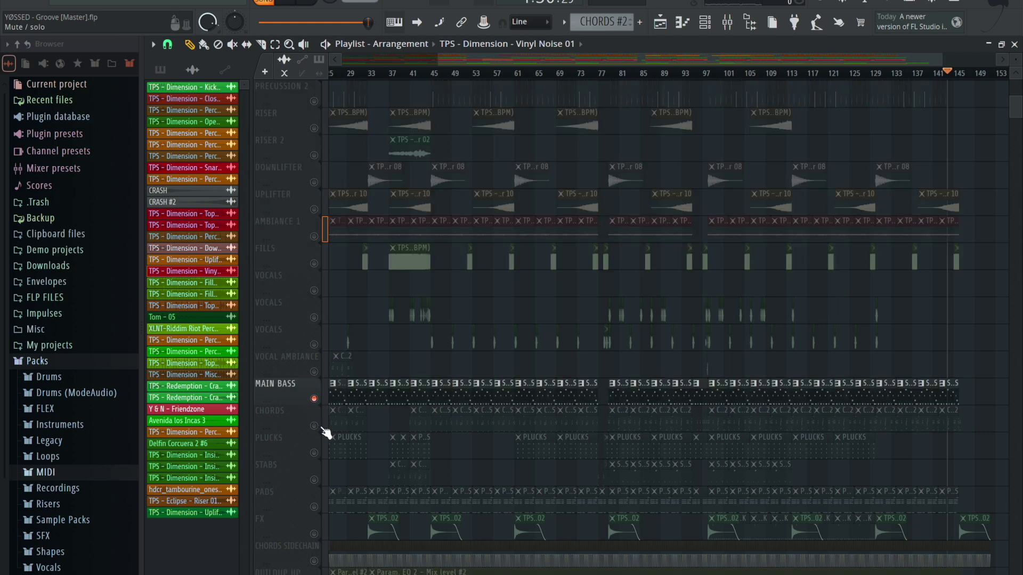
{"action": "left_click", "coordinate": [319, 427]}
{"action": "left_click", "coordinate": [313, 506]}
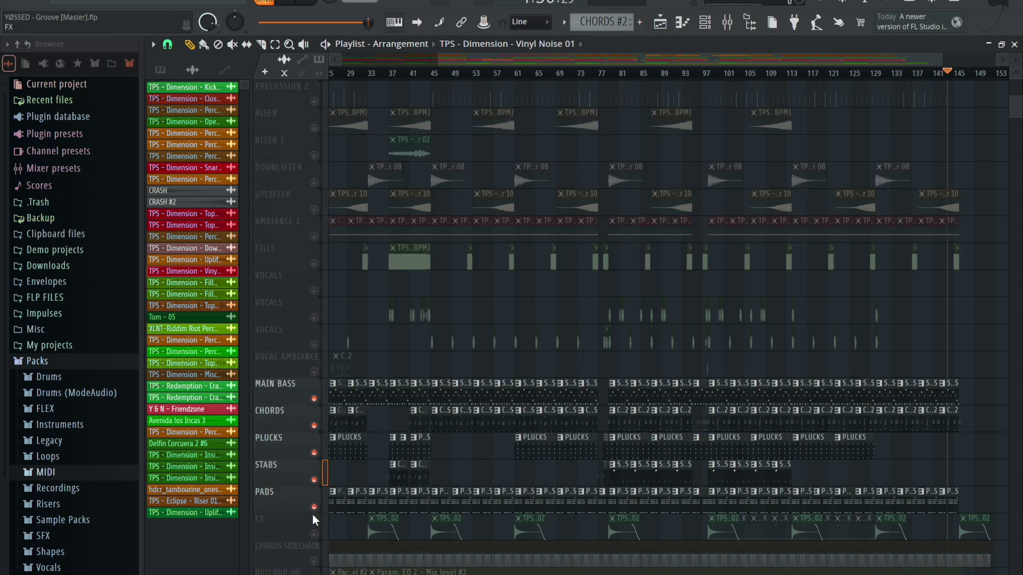
Unmute the FX and CHORDS SIDECHAIN tracks and the BUILDUP HP, KICK HP and MAIN BASS HPF automation tracks.
{"action": "left_click", "coordinate": [314, 533]}
{"action": "left_click", "coordinate": [314, 561]}
{"action": "left_click", "coordinate": [314, 573]}
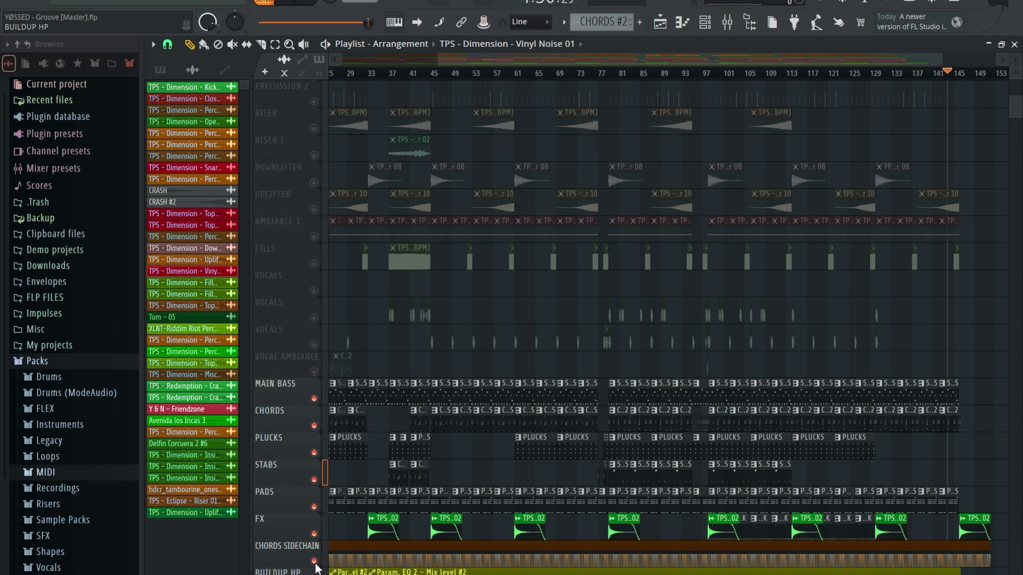
{"action": "scroll", "coordinate": [320, 564], "scroll_direction": "down", "scroll_amount": 3}
{"action": "left_click", "coordinate": [313, 507]}
{"action": "left_click", "coordinate": [313, 561]}
{"action": "scroll", "coordinate": [325, 559], "scroll_direction": "down", "scroll_amount": 3}
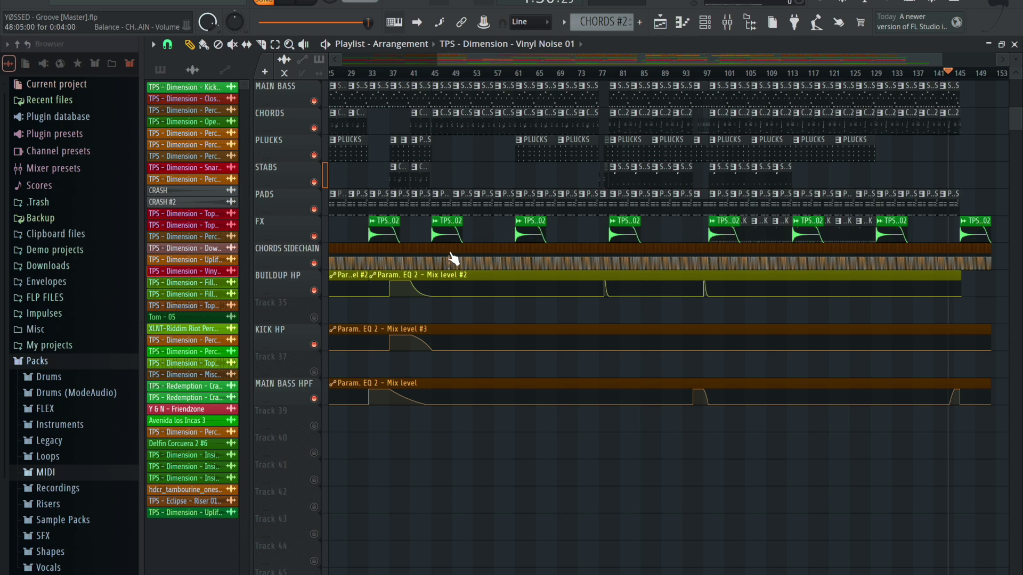
Inspect the impact crash audio clip's settings from the FX track and return to the melodic tracks in the playlist.
{"action": "scroll", "coordinate": [453, 258], "scroll_direction": "up", "scroll_amount": 1}
{"action": "double_click", "coordinate": [445, 282]}
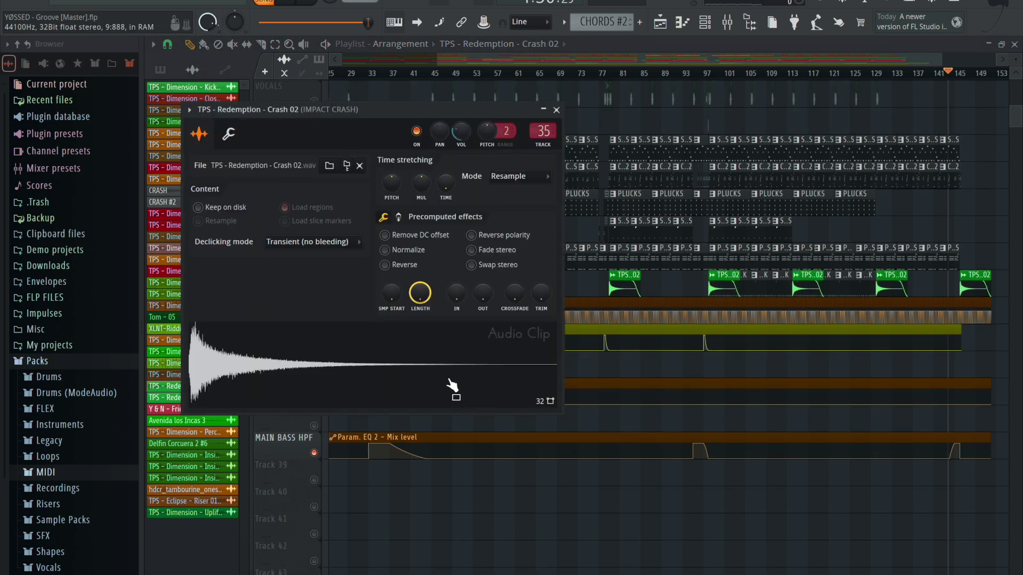
{"action": "left_click", "coordinate": [556, 111]}
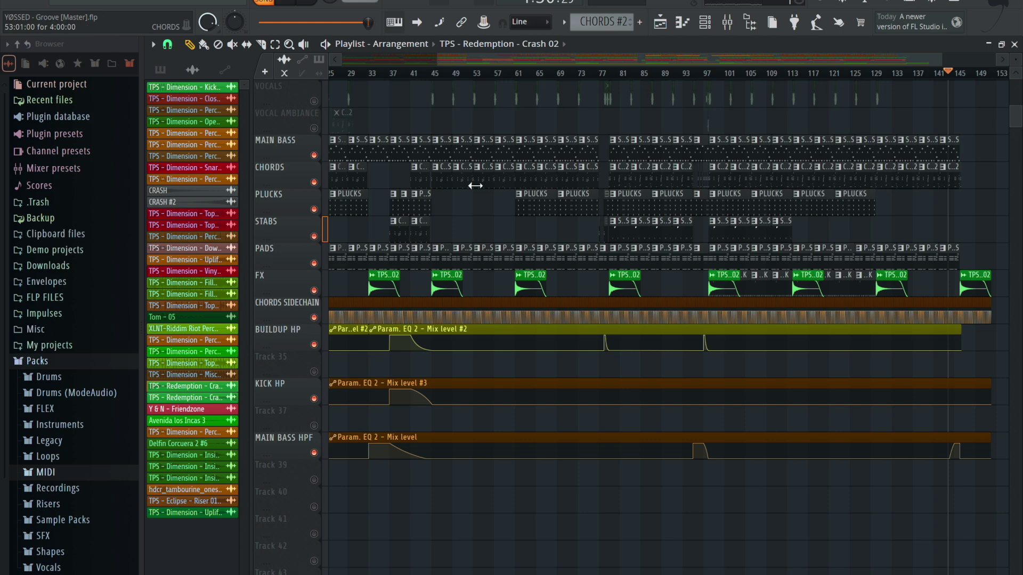
{"action": "scroll", "coordinate": [475, 186], "scroll_direction": "up", "scroll_amount": 4}
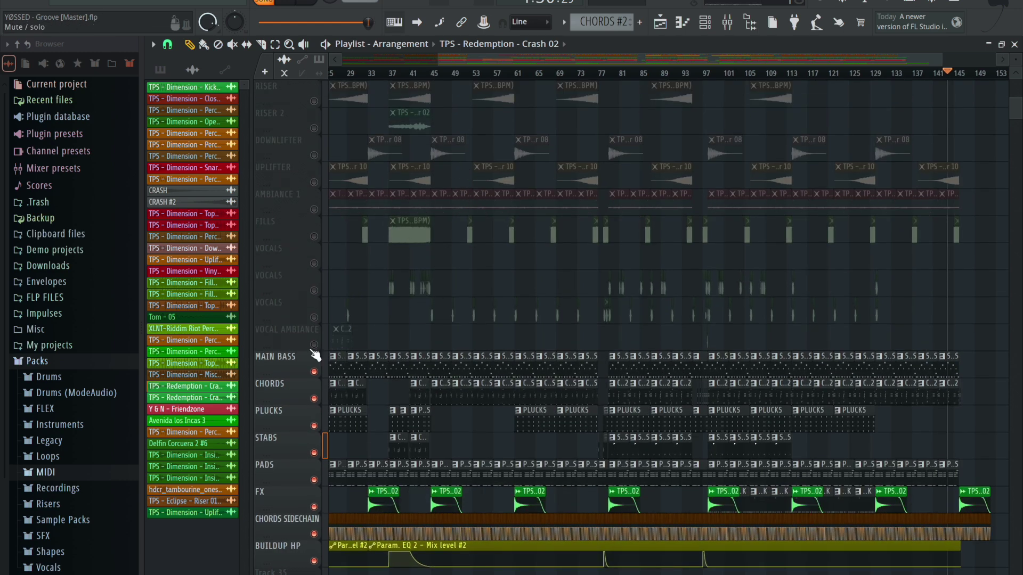
Return to the opening bars of the arrangement and play the isolated bass and melodic tracks.
{"action": "left_click_drag", "start_coordinate": [564, 59], "coordinate": [385, 81]}
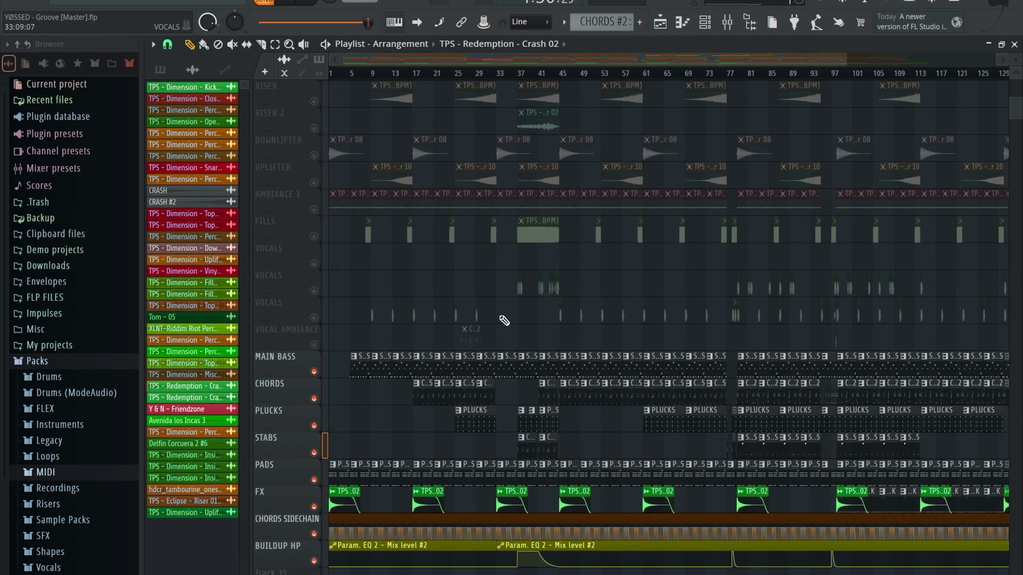
{"action": "scroll", "coordinate": [503, 320], "scroll_direction": "down", "scroll_amount": 2}
{"action": "scroll", "coordinate": [705, 193], "scroll_direction": "up", "scroll_amount": 8}
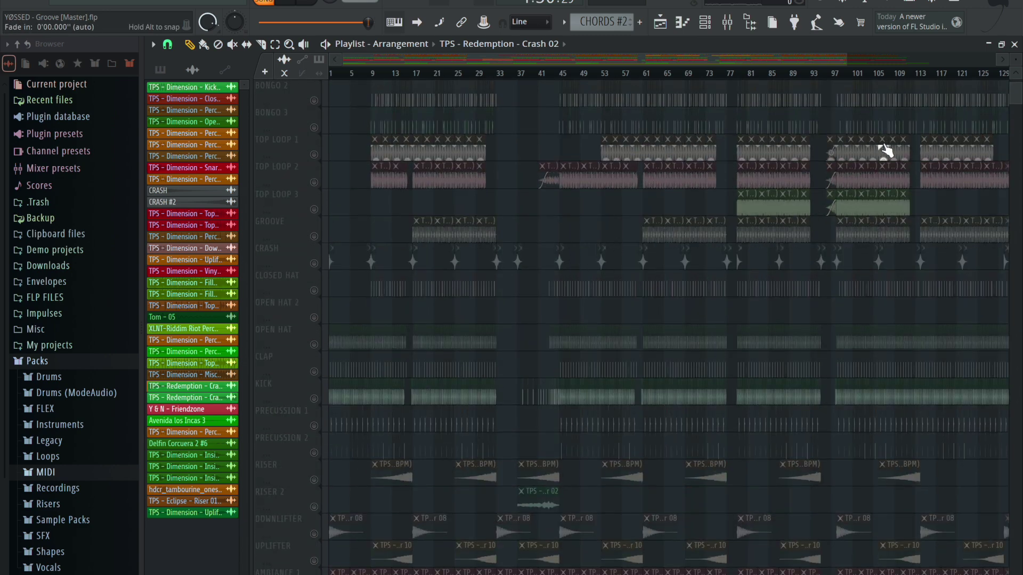
{"action": "scroll", "coordinate": [707, 474], "scroll_direction": "down", "scroll_amount": 10}
{"action": "scroll", "coordinate": [708, 477], "scroll_direction": "up", "scroll_amount": 3}
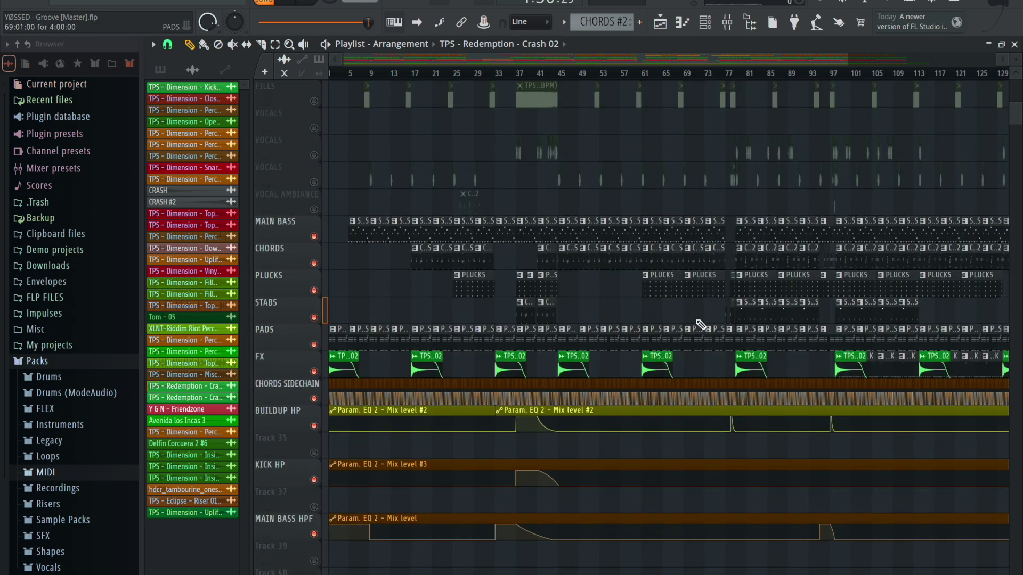
{"action": "left_click", "coordinate": [347, 73]}
{"action": "key", "text": "space"}
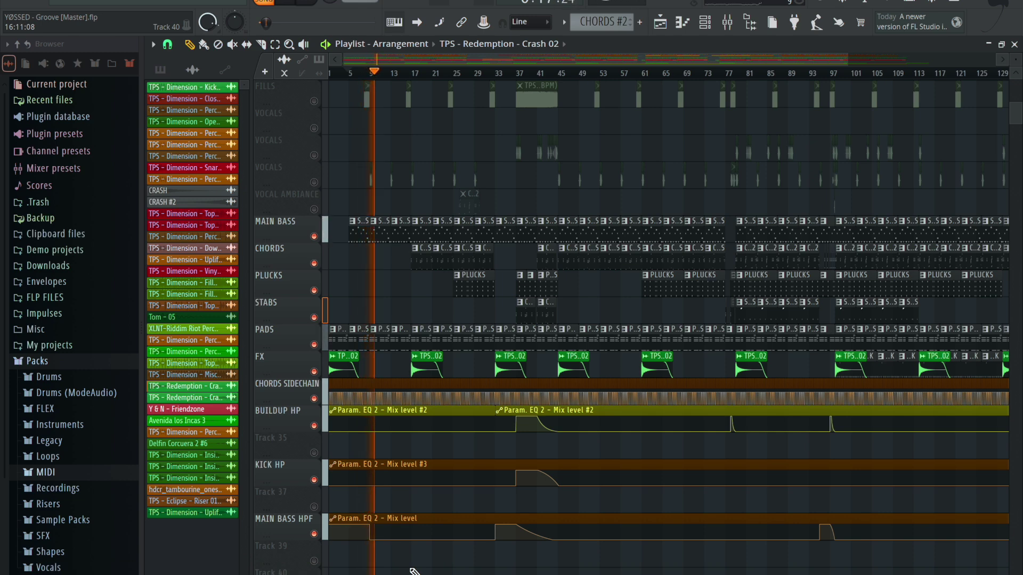
Open the first MAIN BASS pattern clip in the piano roll and examine its full four-bar note sequence.
{"action": "double_click", "coordinate": [359, 226]}
{"action": "left_click_drag", "start_coordinate": [457, 60], "coordinate": [261, 59]}
{"action": "left_click", "coordinate": [329, 43]}
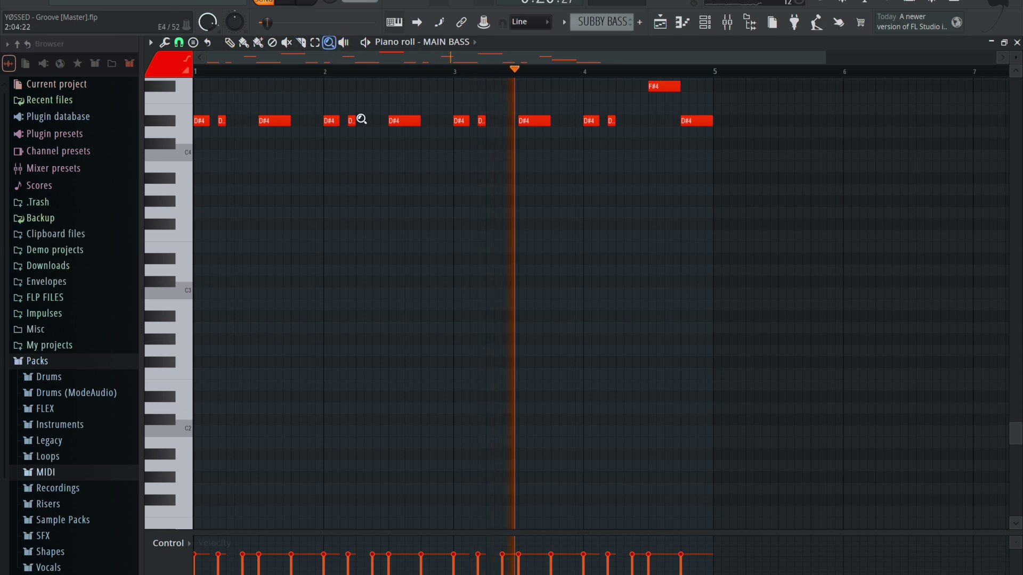
{"action": "right_click", "coordinate": [369, 176]}
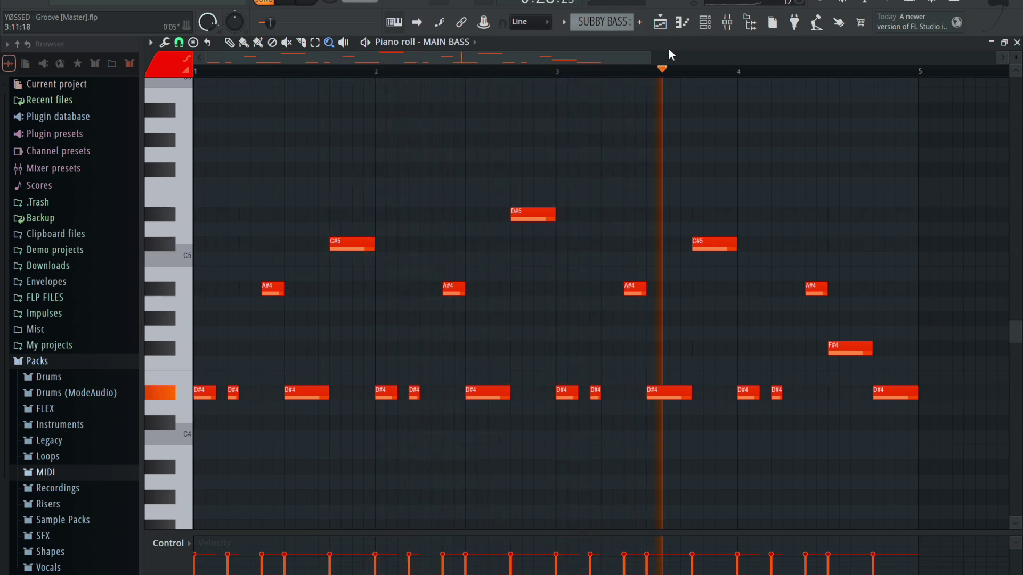
Open the first PADS pattern clip in the piano roll and examine its chords from bar 1.
{"action": "key", "text": "F5"}
{"action": "double_click", "coordinate": [339, 344]}
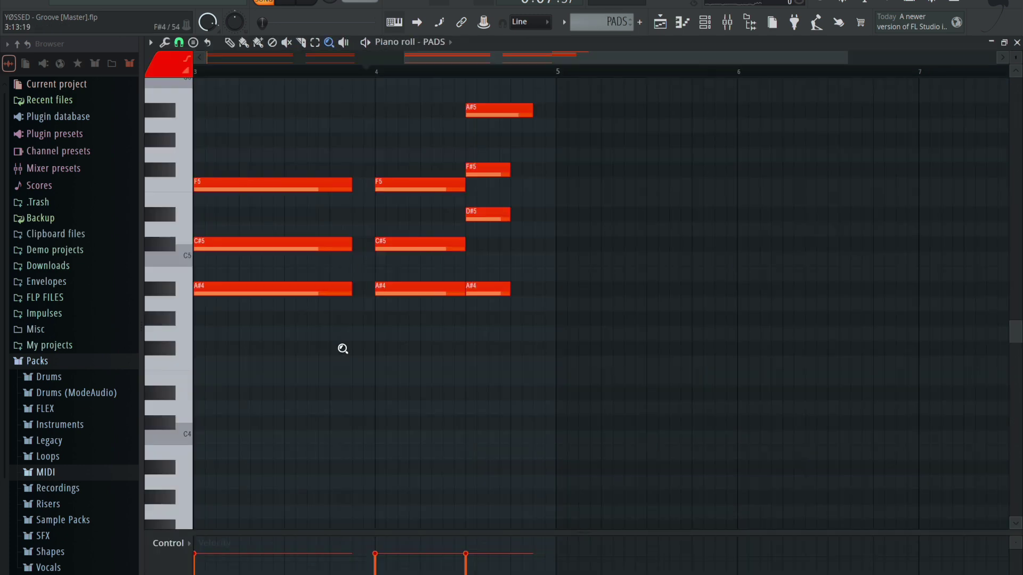
{"action": "left_click_drag", "start_coordinate": [599, 48], "coordinate": [386, 40]}
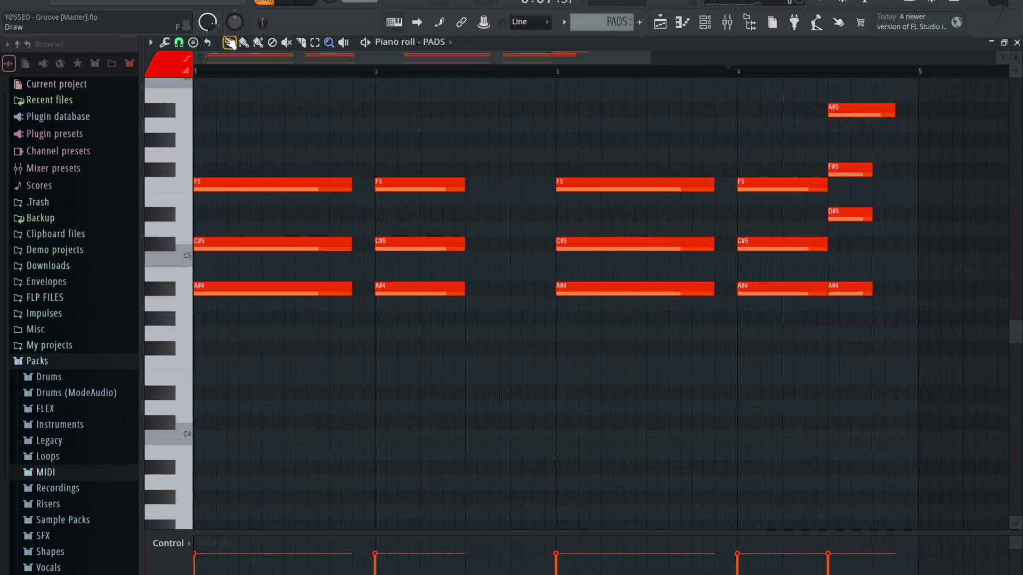
{"action": "left_click", "coordinate": [241, 188]}
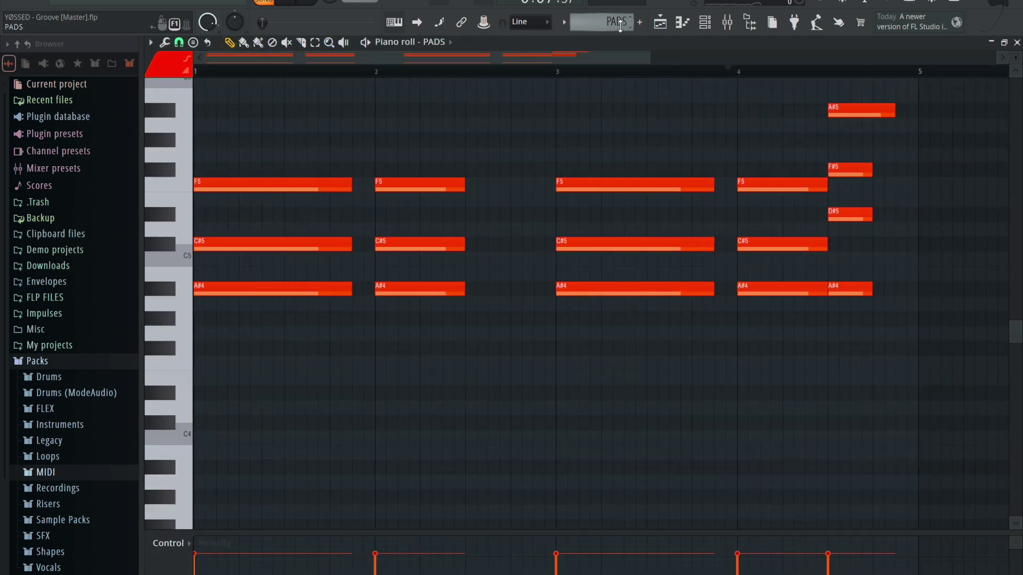
Create a new pattern and stack the notes E5, G#5 and B5 at bar 1 on the PADS channel.
{"action": "left_click", "coordinate": [639, 22]}
{"action": "left_click", "coordinate": [204, 199]}
{"action": "left_click_drag", "start_coordinate": [204, 199], "coordinate": [105, 196]}
{"action": "left_click_drag", "start_coordinate": [201, 140], "coordinate": [155, 139]}
{"action": "mouse_move", "coordinate": [208, 101]}
{"action": "left_mouse_down"}
{"action": "mouse_move", "coordinate": [144, 85]}
{"action": "mouse_move", "coordinate": [141, 105]}
{"action": "left_mouse_up"}
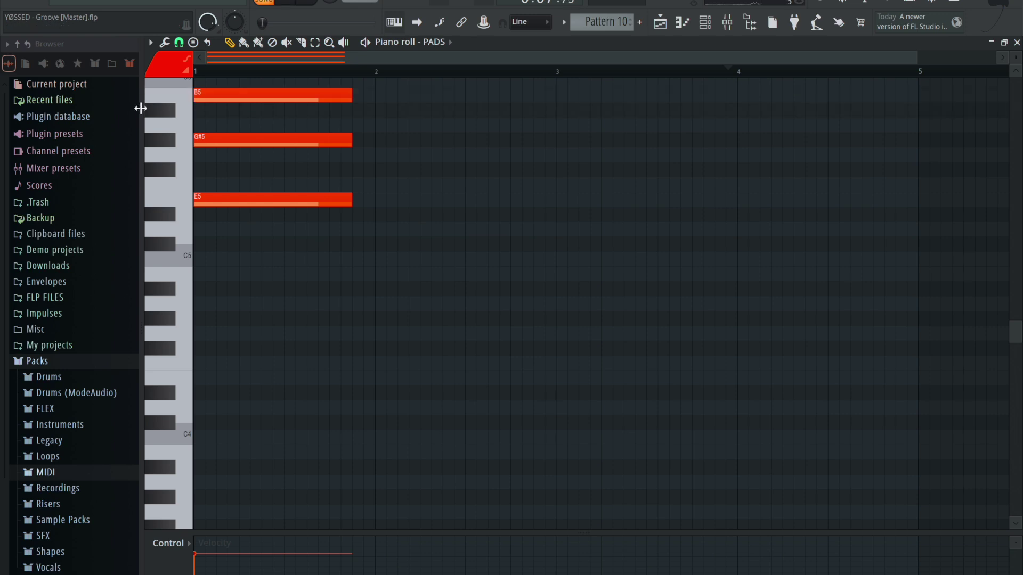
Extend the chord at bar 1 to four notes with E6 on top and B5 beneath it, and check its notes.
{"action": "left_click", "coordinate": [244, 197]}
{"action": "mouse_move", "coordinate": [229, 94]}
{"action": "left_mouse_down"}
{"action": "mouse_move", "coordinate": [217, 75]}
{"action": "mouse_move", "coordinate": [216, 106]}
{"action": "left_mouse_up"}
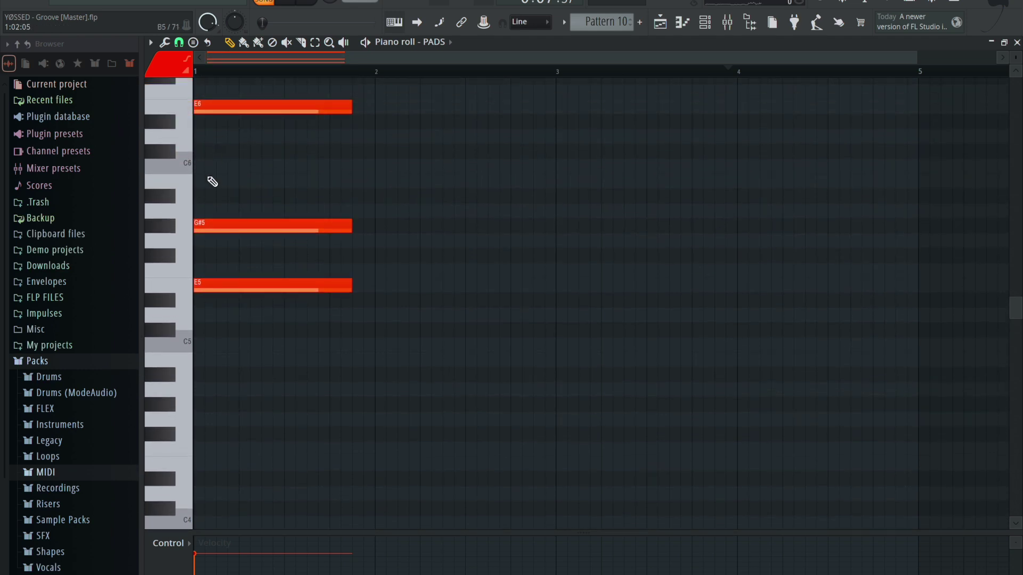
{"action": "mouse_move", "coordinate": [215, 154]}
{"action": "left_mouse_down"}
{"action": "mouse_move", "coordinate": [183, 152]}
{"action": "mouse_move", "coordinate": [184, 195]}
{"action": "mouse_move", "coordinate": [185, 179]}
{"action": "left_mouse_up"}
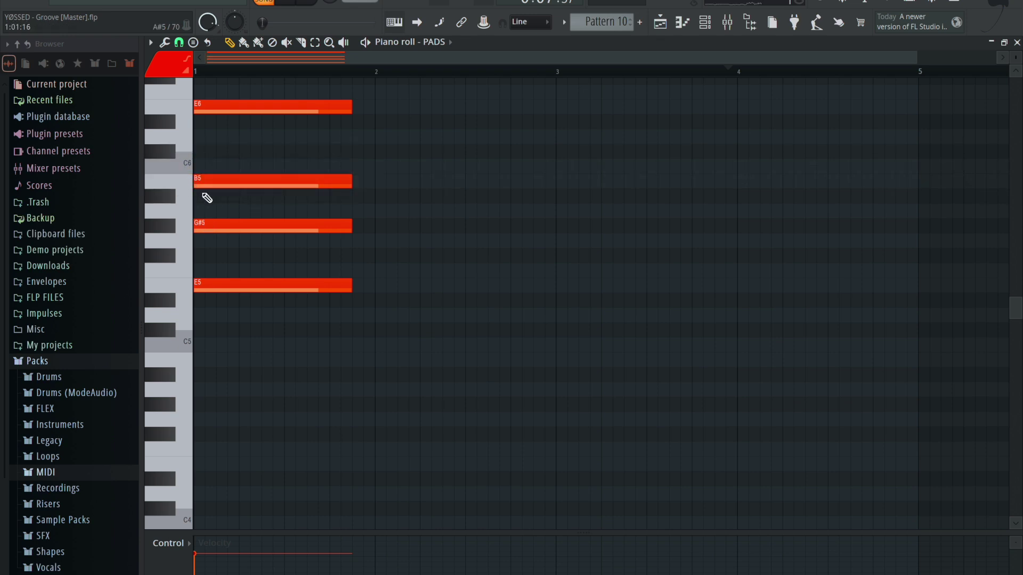
{"action": "left_click", "coordinate": [205, 283]}
{"action": "left_click", "coordinate": [215, 178]}
{"action": "left_click", "coordinate": [215, 108]}
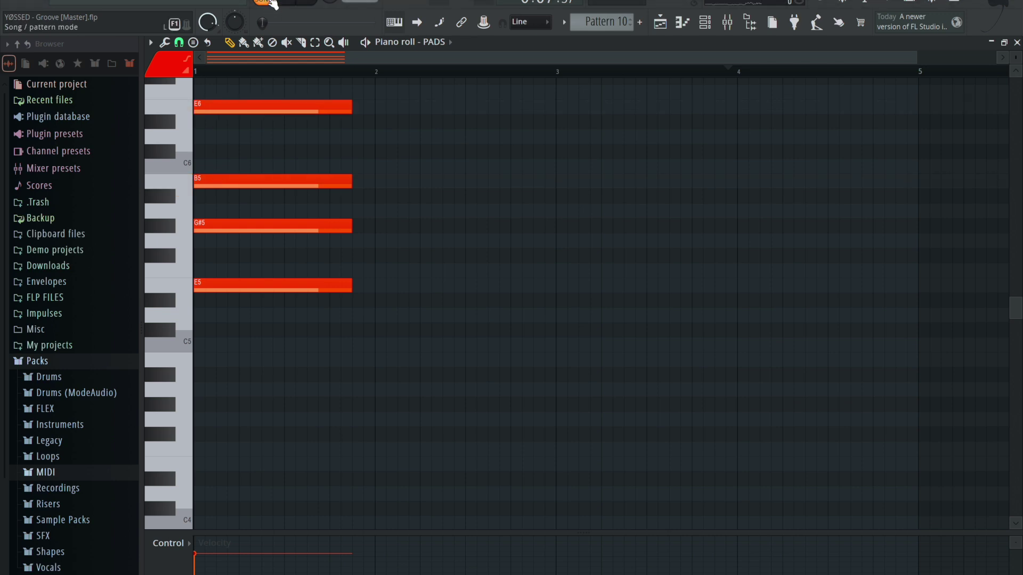
Audition the four-note example chord in pattern mode and delete all its notes before returning to the playlist.
{"action": "key", "text": "space"}
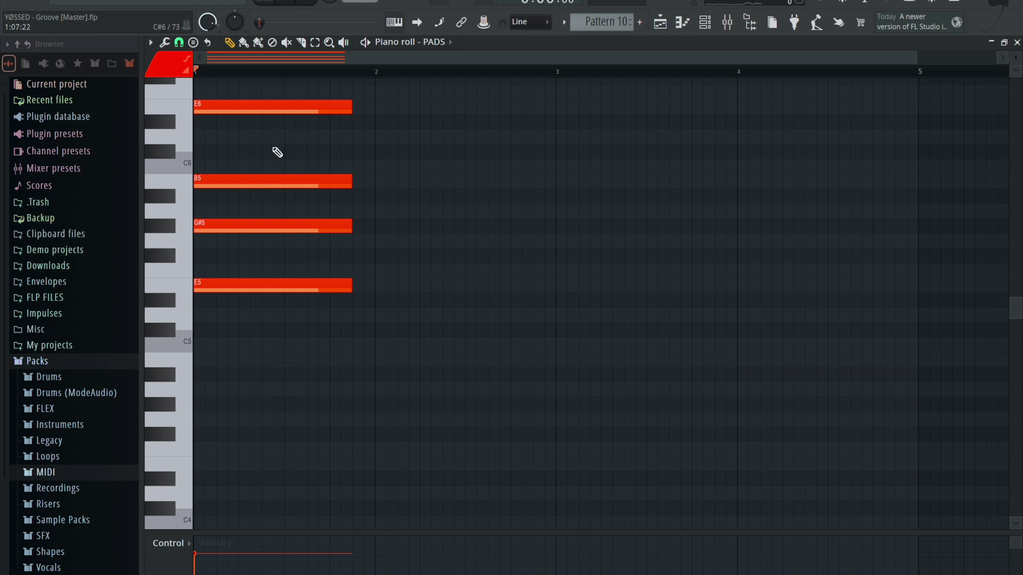
{"action": "right_click", "coordinate": [276, 109]}
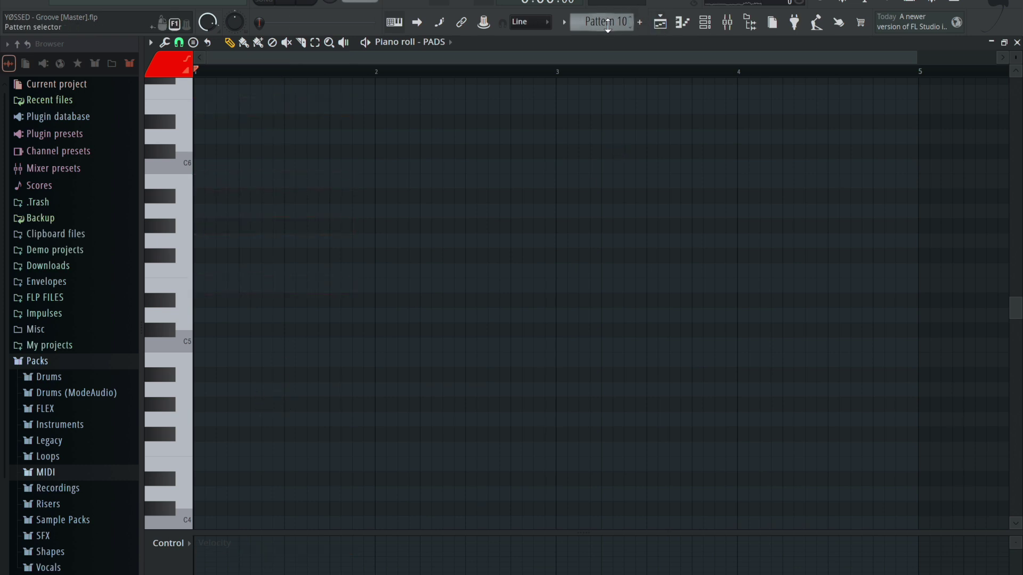
{"action": "left_click", "coordinate": [663, 29]}
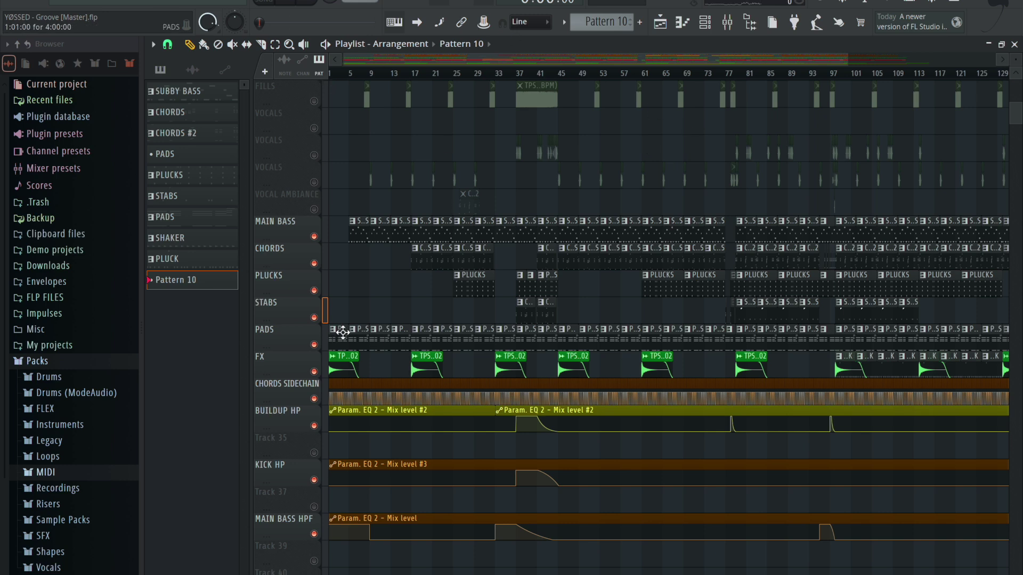
Reopen the MAIN BASS pattern to review its notes across all four bars and return to the playlist.
{"action": "double_click", "coordinate": [360, 229]}
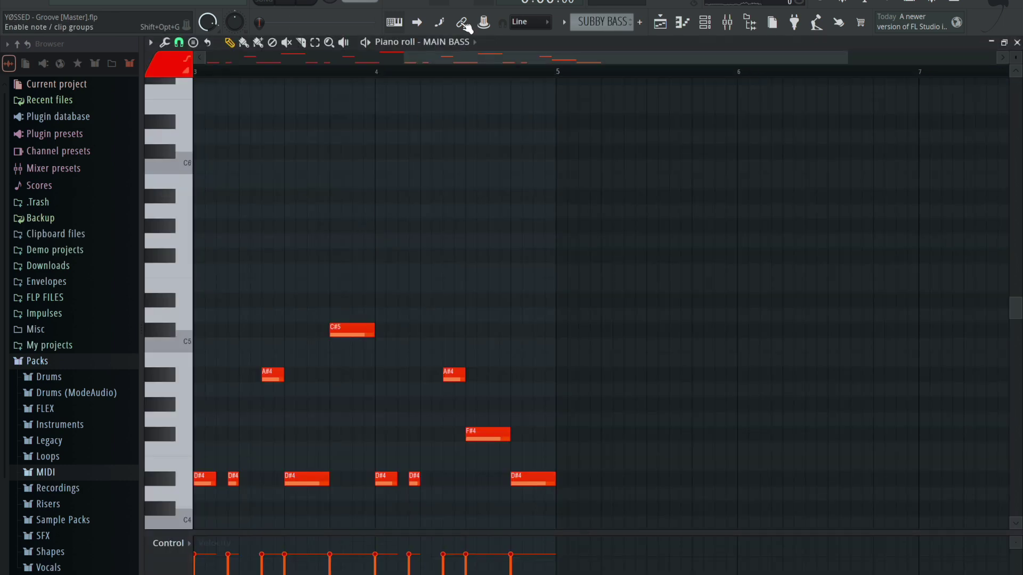
{"action": "scroll", "coordinate": [354, 288], "scroll_direction": "down", "scroll_amount": 5}
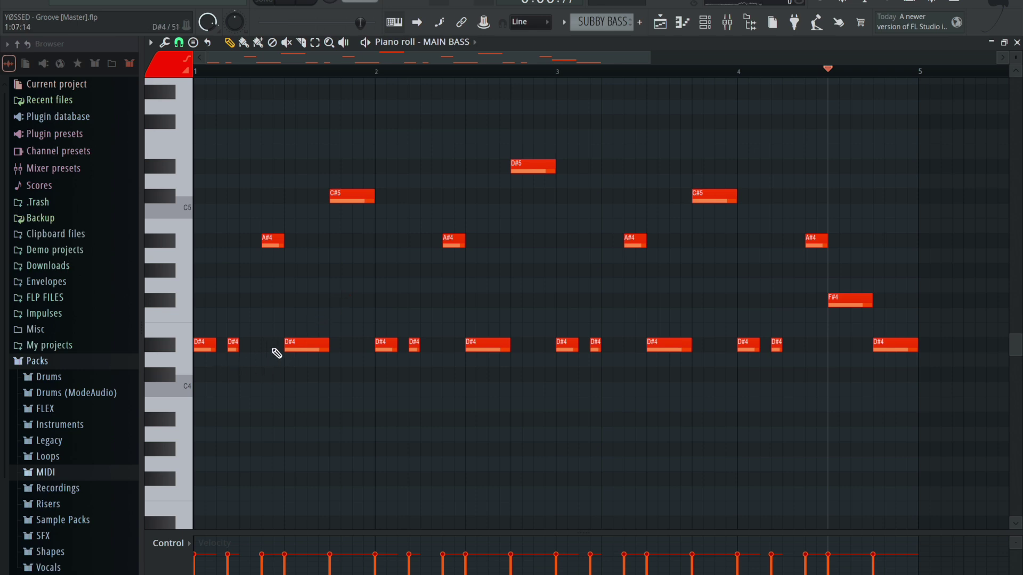
{"action": "left_click", "coordinate": [660, 25]}
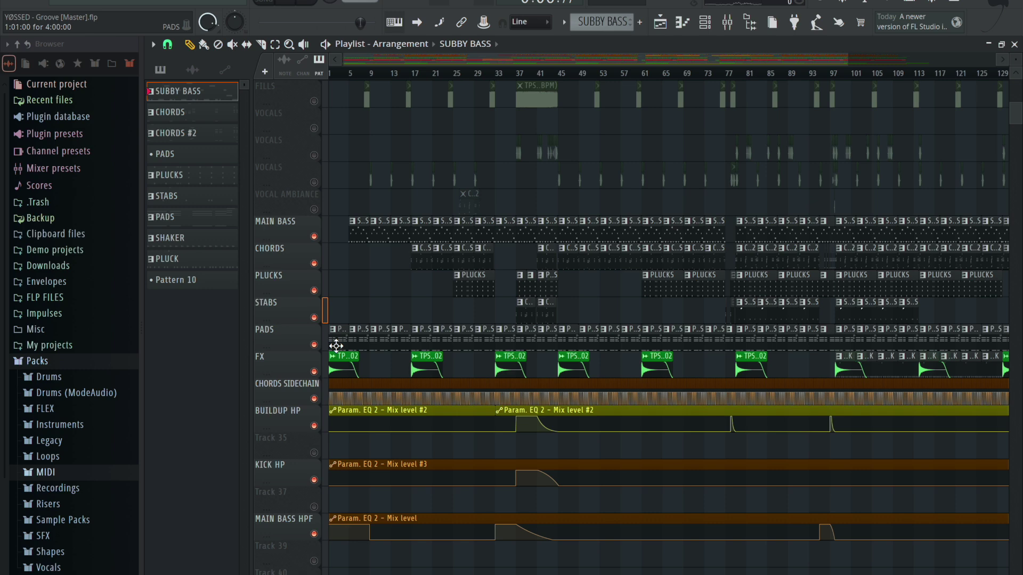
Play the bass and melodic arrangement from bar 1 through the MAIN BASS entry at bar 5.
{"action": "scroll", "coordinate": [360, 309], "scroll_direction": "up", "scroll_amount": 4}
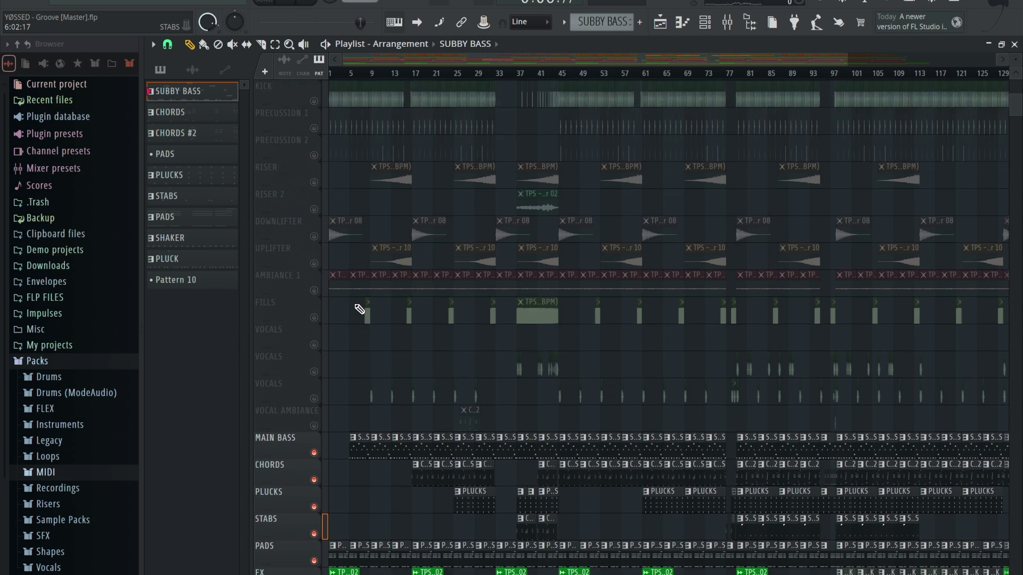
{"action": "scroll", "coordinate": [379, 362], "scroll_direction": "down", "scroll_amount": 1}
{"action": "scroll", "coordinate": [391, 379], "scroll_direction": "down", "scroll_amount": 2}
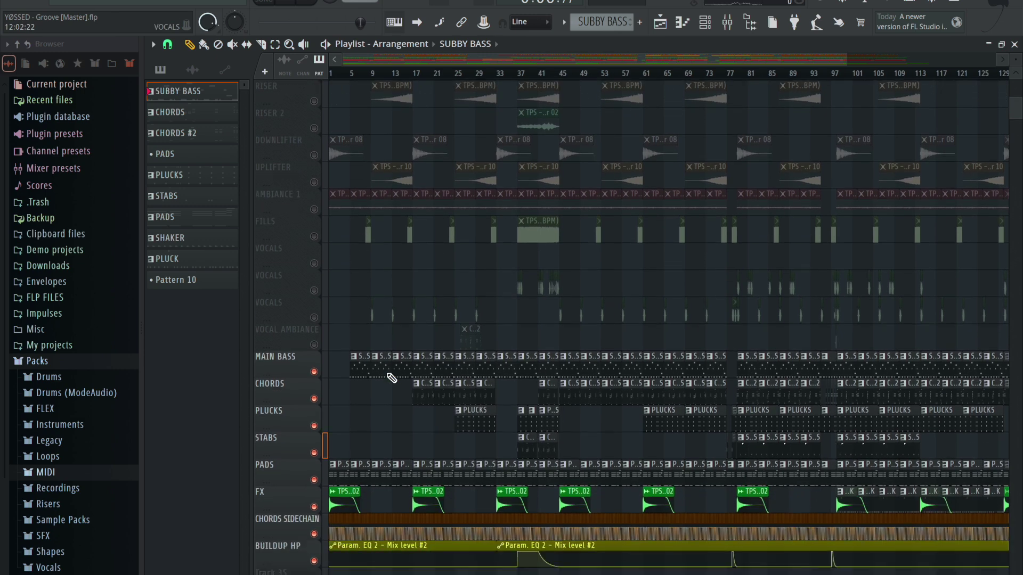
{"action": "scroll", "coordinate": [392, 378], "scroll_direction": "down", "scroll_amount": 5}
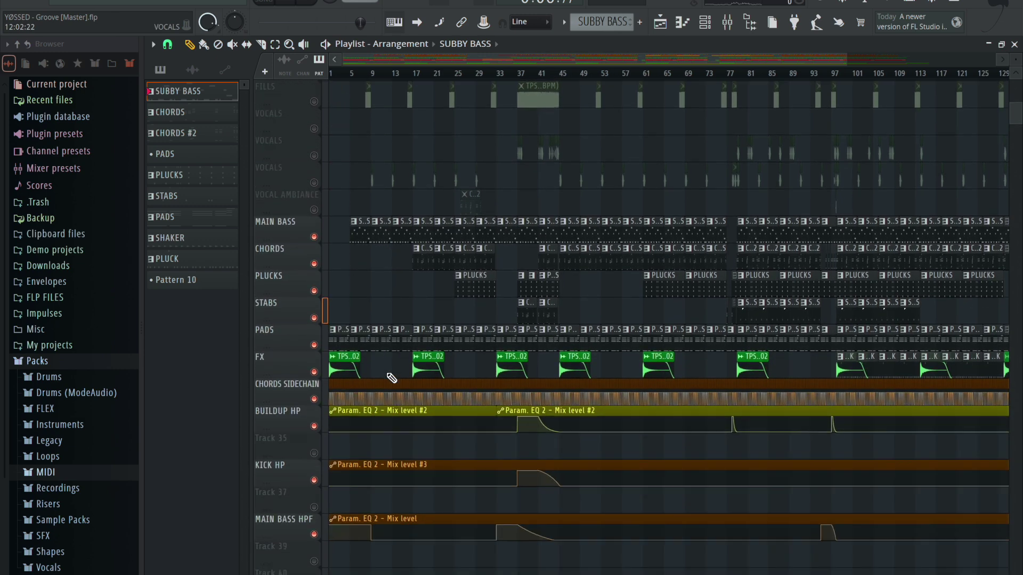
{"action": "left_click_drag", "start_coordinate": [358, 76], "coordinate": [343, 76]}
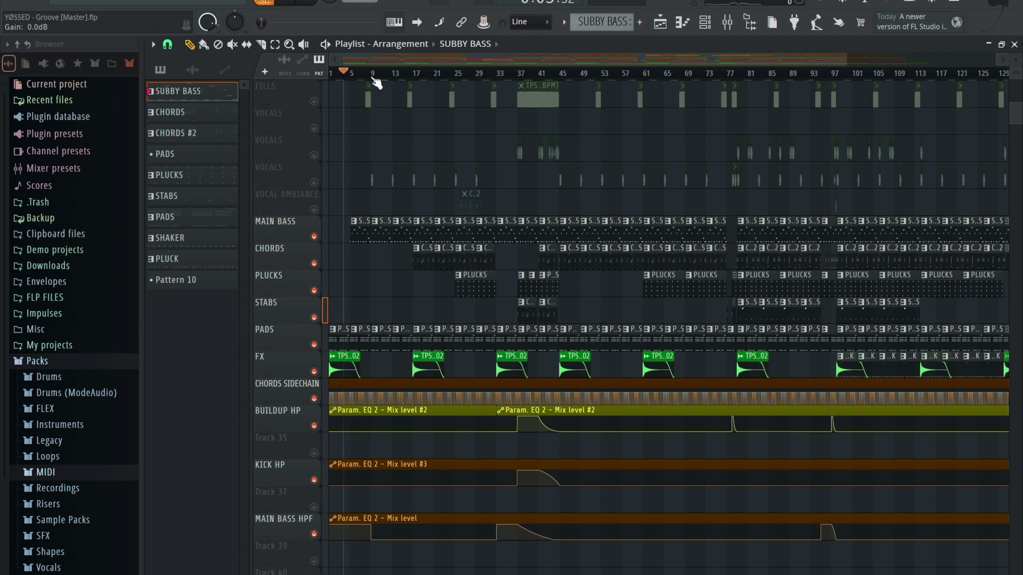
{"action": "key", "text": "space"}
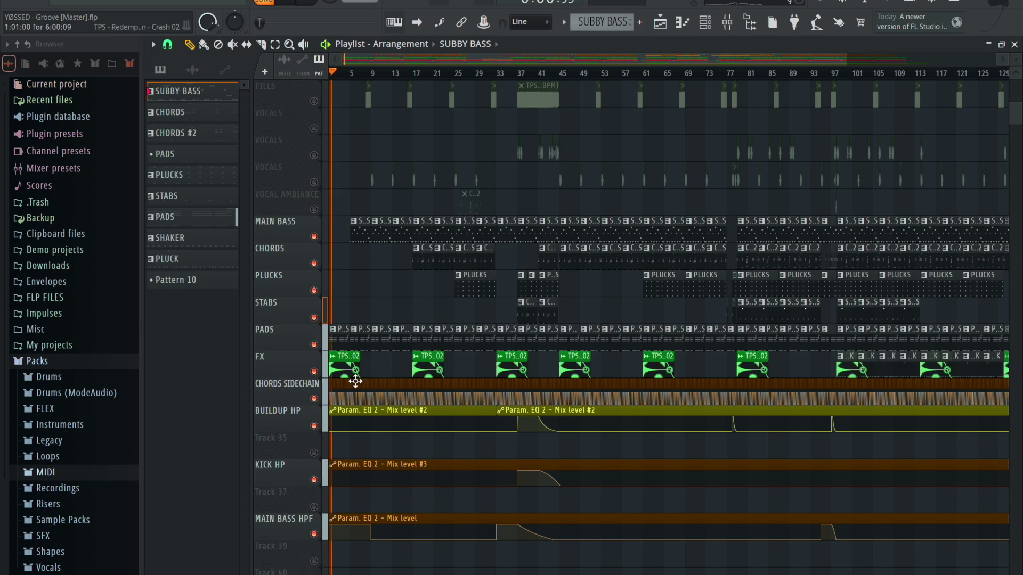
{"action": "scroll", "coordinate": [341, 330], "scroll_direction": "up", "scroll_amount": 3}
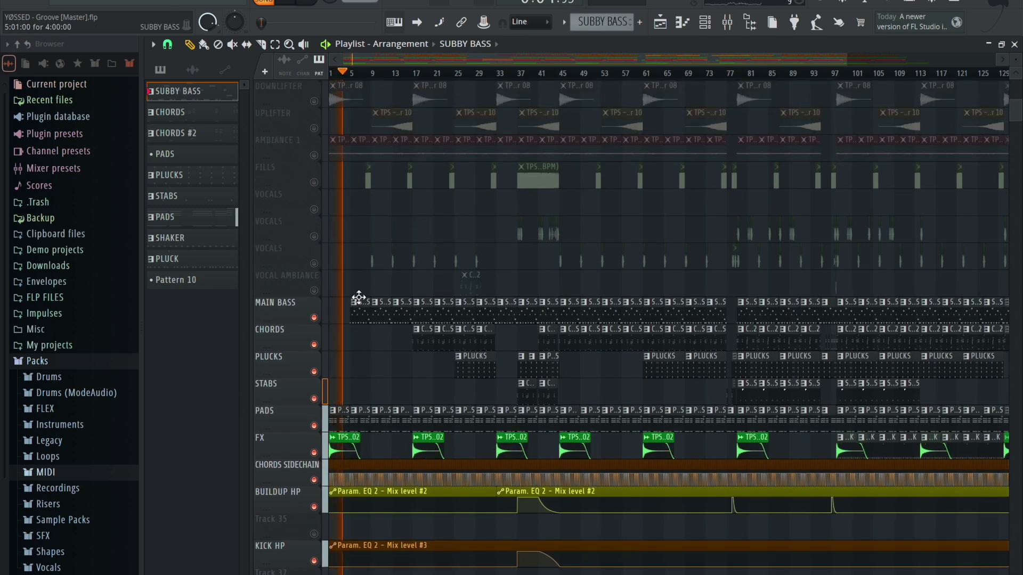
{"action": "scroll", "coordinate": [383, 480], "scroll_direction": "down", "scroll_amount": 3}
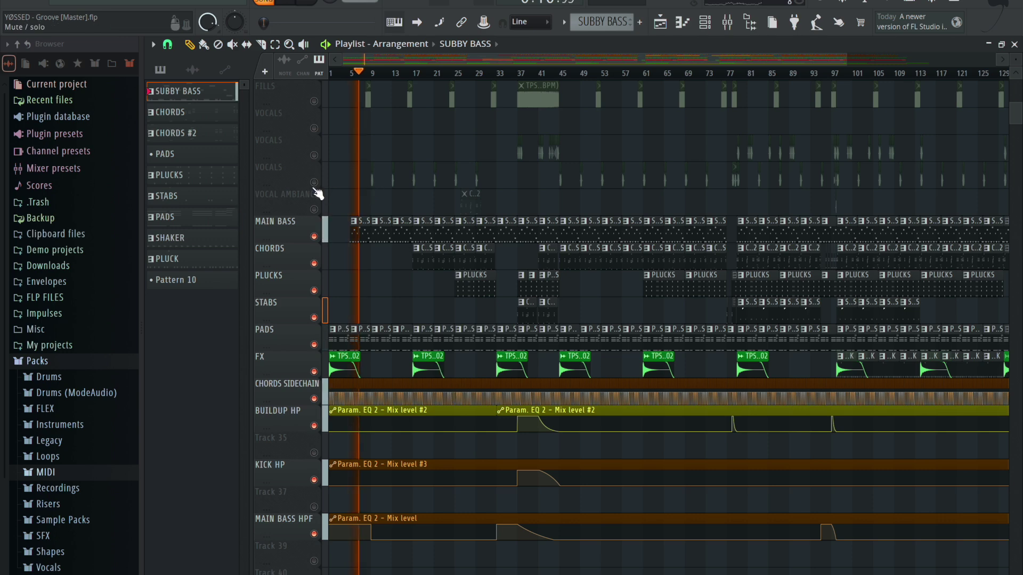
Mute the lowest VOCALS track and unmute the FILLS, AMBIANCE 1, UPLIFTER and DOWNLIFTER tracks.
{"action": "scroll", "coordinate": [319, 187], "scroll_direction": "up", "scroll_amount": 4}
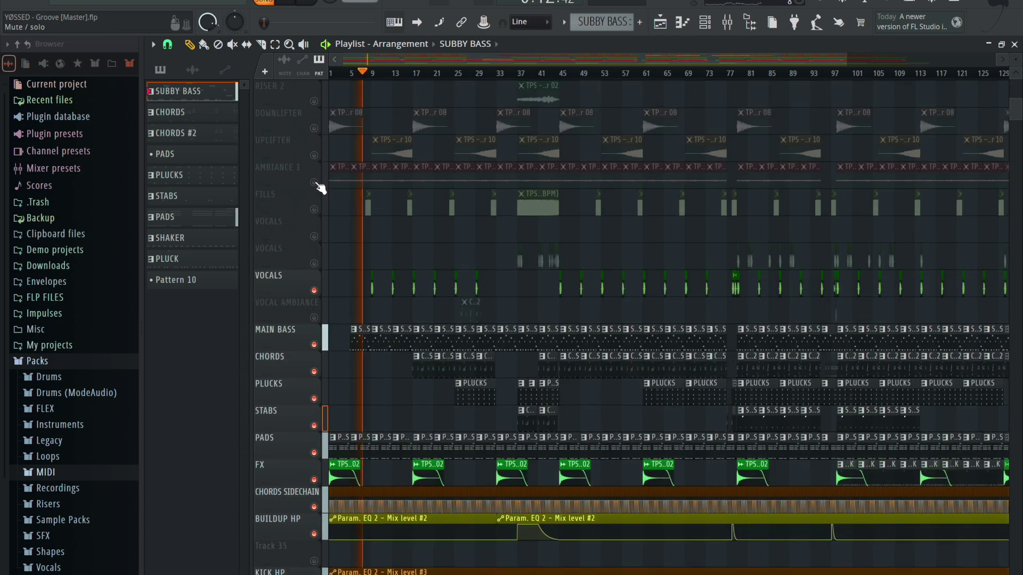
{"action": "left_click", "coordinate": [313, 291]}
{"action": "left_click", "coordinate": [314, 209]}
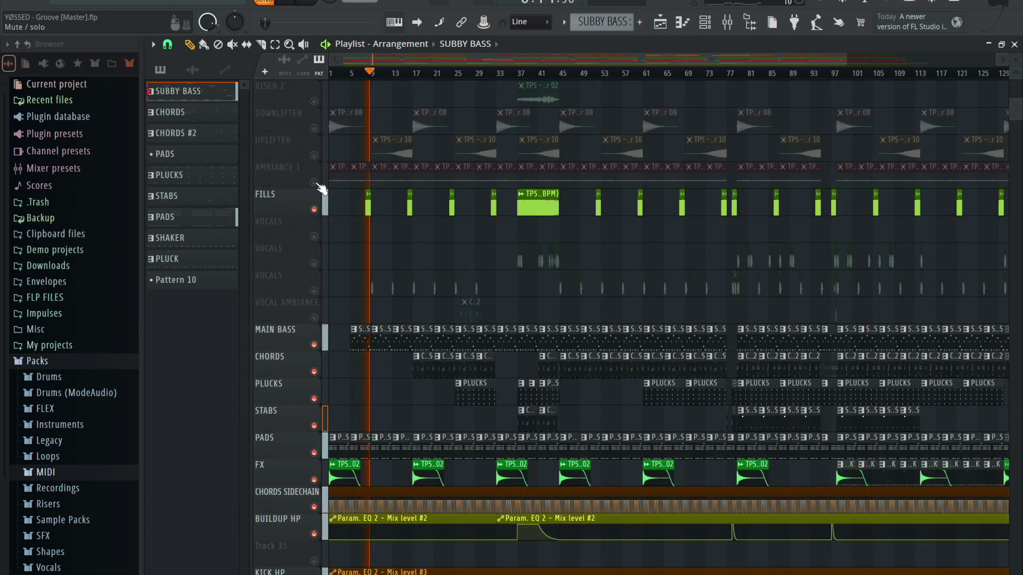
{"action": "left_click", "coordinate": [313, 182]}
{"action": "left_click", "coordinate": [313, 155]}
{"action": "left_click", "coordinate": [314, 128]}
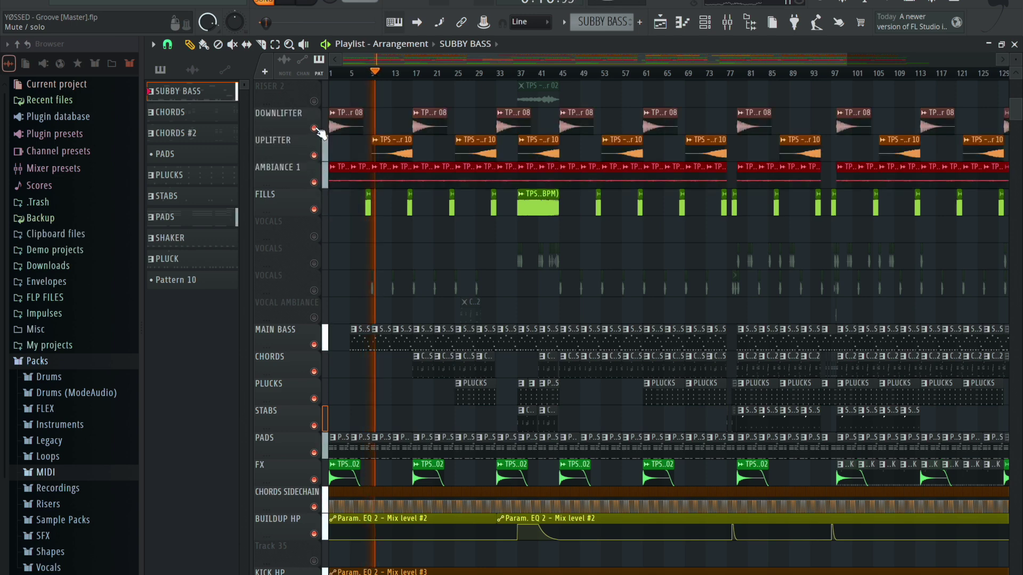
Unmute the RISER 2 and RISER tracks and mute the FILLS track.
{"action": "scroll", "coordinate": [314, 134], "scroll_direction": "up", "scroll_amount": 3}
{"action": "left_click", "coordinate": [313, 182]}
{"action": "left_click", "coordinate": [313, 155]}
{"action": "scroll", "coordinate": [316, 159], "scroll_direction": "down", "scroll_amount": 2}
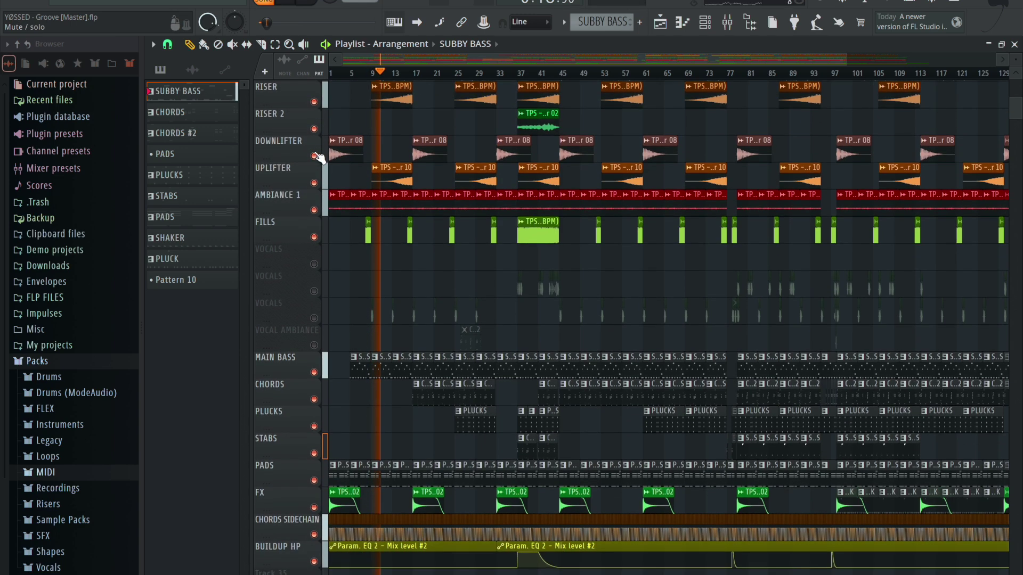
{"action": "left_click", "coordinate": [314, 236]}
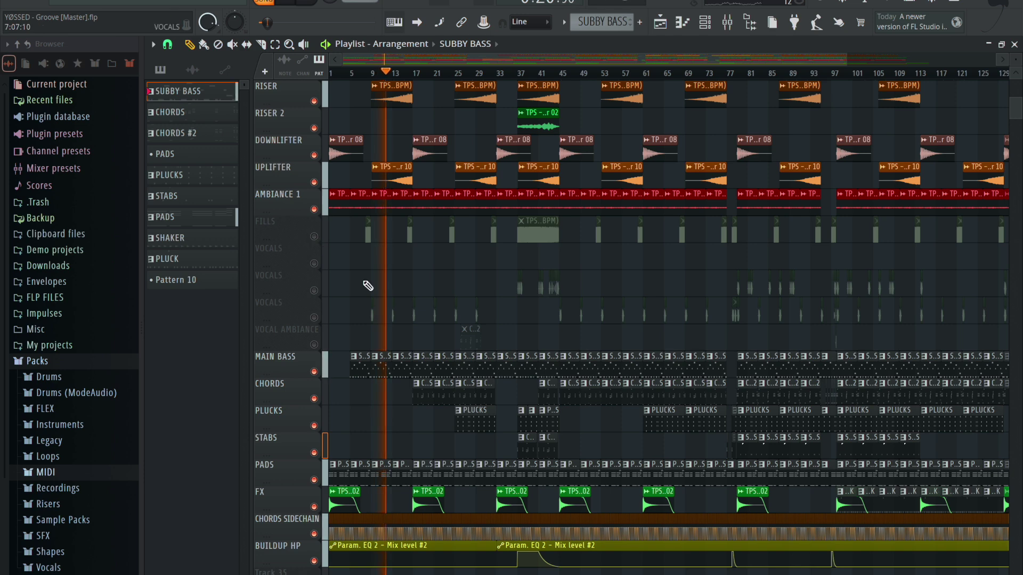
Audition the VOCAL AMBIANCE track with the playing arrangement from about bar 25 and mute it again.
{"action": "scroll", "coordinate": [365, 282], "scroll_direction": "down", "scroll_amount": 3}
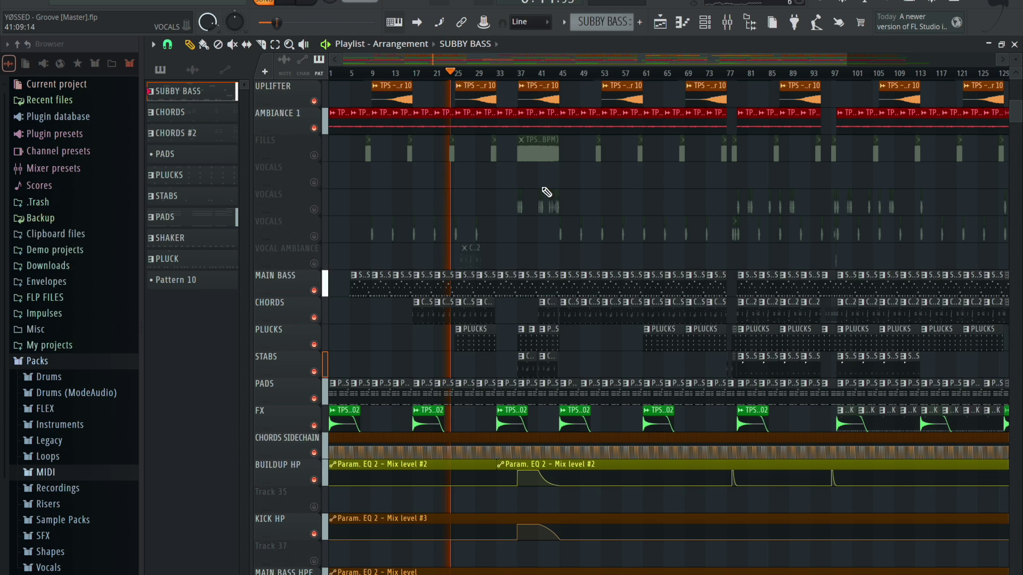
{"action": "left_click", "coordinate": [314, 264]}
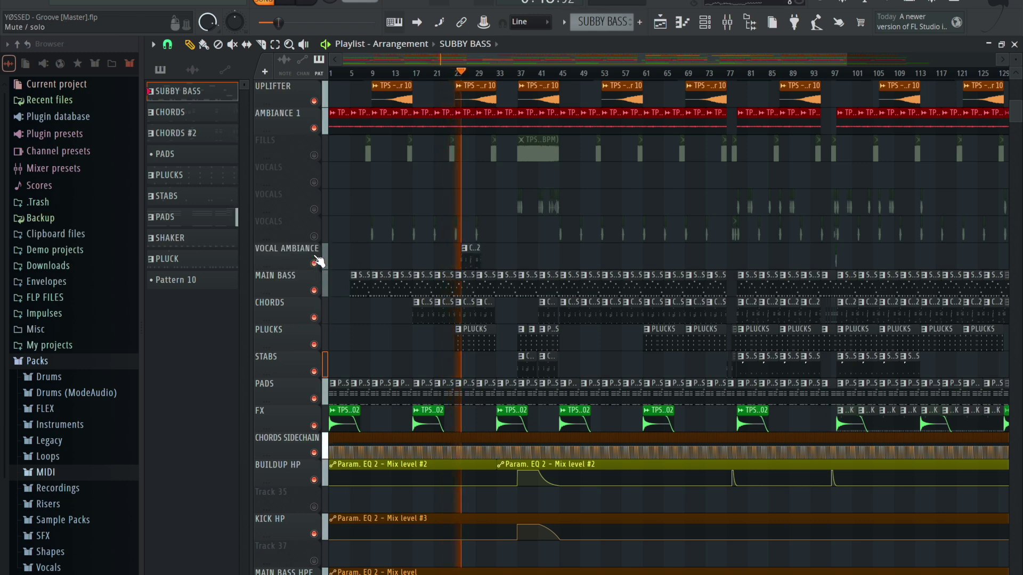
{"action": "left_click", "coordinate": [315, 264]}
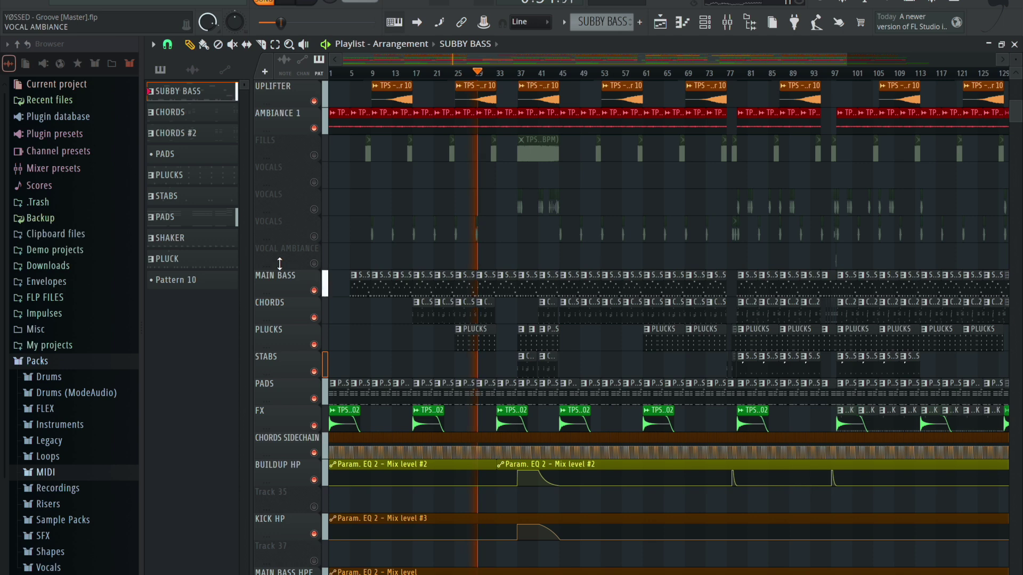
{"action": "scroll", "coordinate": [279, 264], "scroll_direction": "up", "scroll_amount": 5}
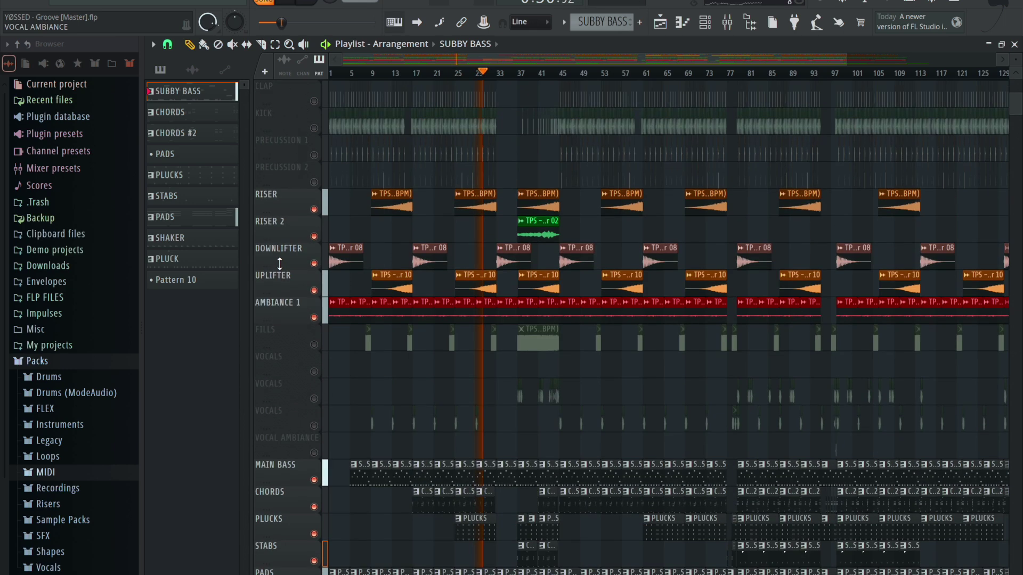
Play the arrangement from the buildup at bar 37.
{"action": "scroll", "coordinate": [507, 325], "scroll_direction": "down", "scroll_amount": 3}
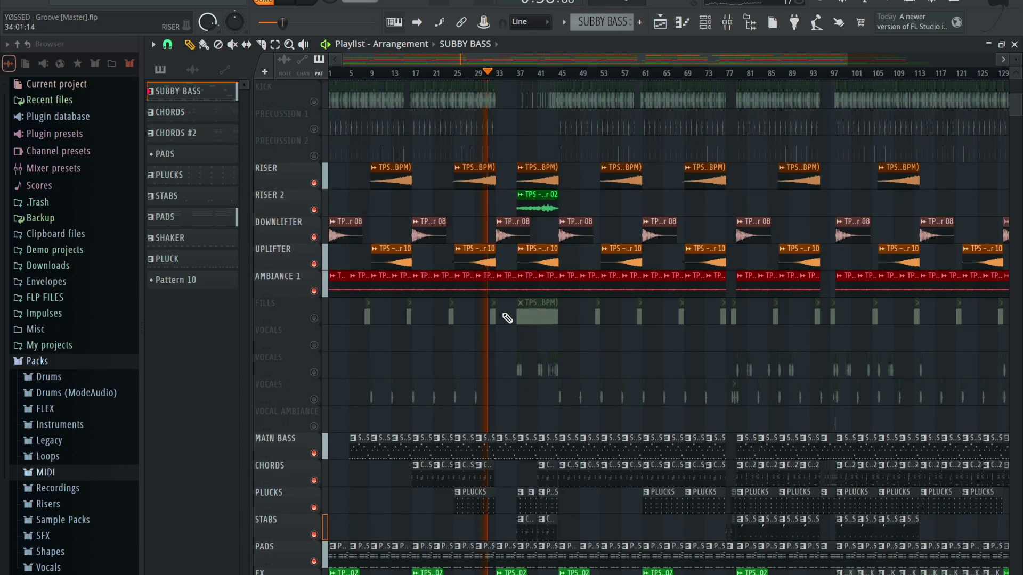
{"action": "scroll", "coordinate": [507, 319], "scroll_direction": "down", "scroll_amount": 5}
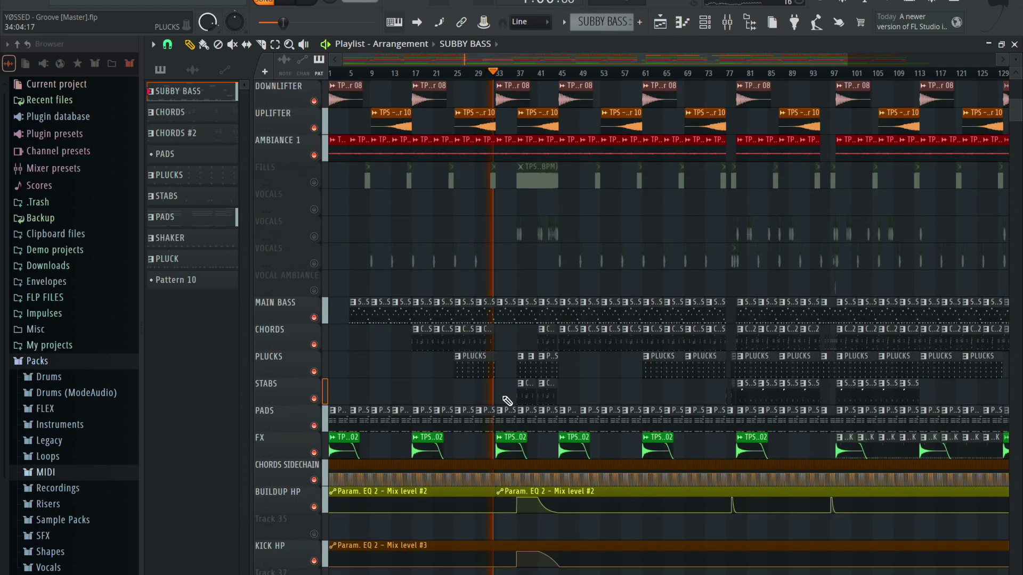
{"action": "scroll", "coordinate": [514, 298], "scroll_direction": "down", "scroll_amount": 3}
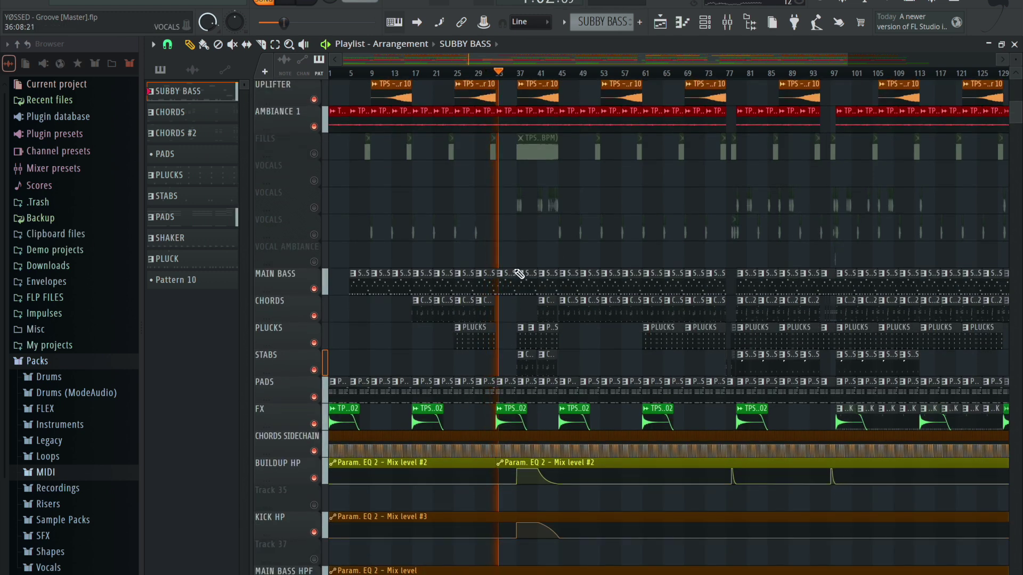
{"action": "left_click", "coordinate": [520, 75]}
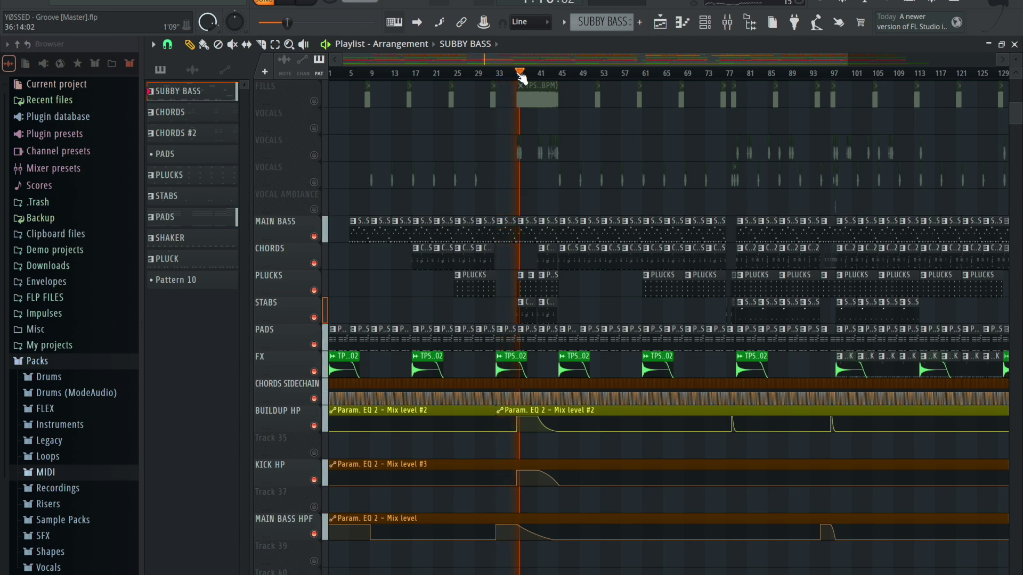
{"action": "scroll", "coordinate": [509, 162], "scroll_direction": "up", "scroll_amount": 1}
{"action": "scroll", "coordinate": [510, 162], "scroll_direction": "up", "scroll_amount": 5}
{"action": "scroll", "coordinate": [507, 160], "scroll_direction": "down", "scroll_amount": 3}
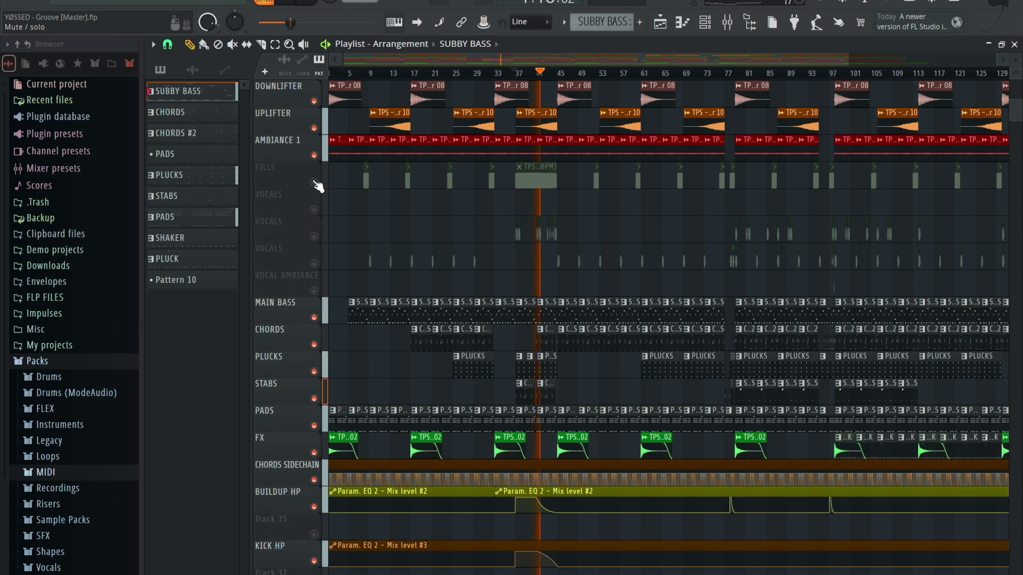
Unmute the middle VOCALS track, audition it with the buildup and stop playback.
{"action": "left_click", "coordinate": [314, 236]}
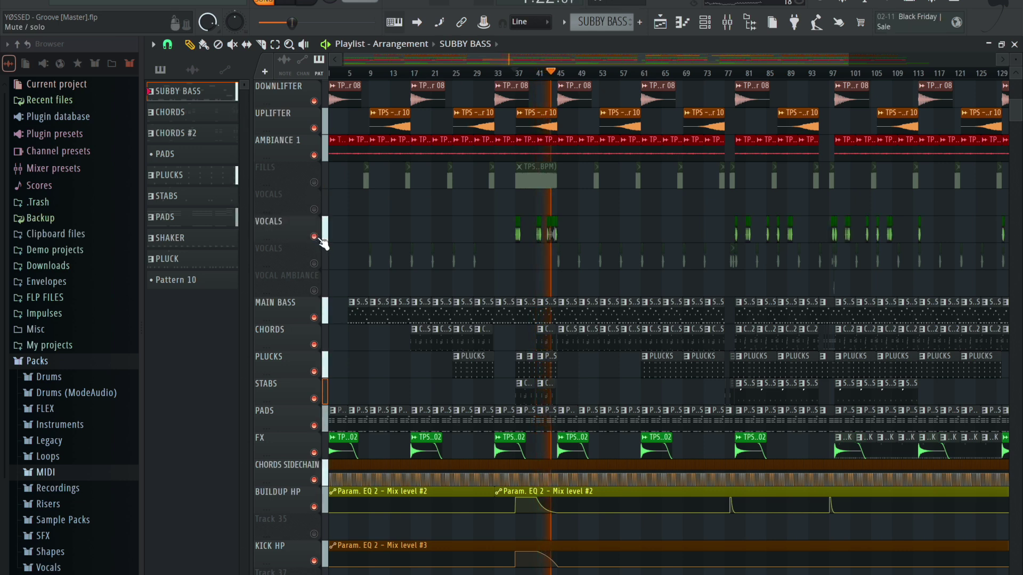
{"action": "scroll", "coordinate": [445, 207], "scroll_direction": "up", "scroll_amount": 4}
{"action": "scroll", "coordinate": [446, 206], "scroll_direction": "up", "scroll_amount": 1}
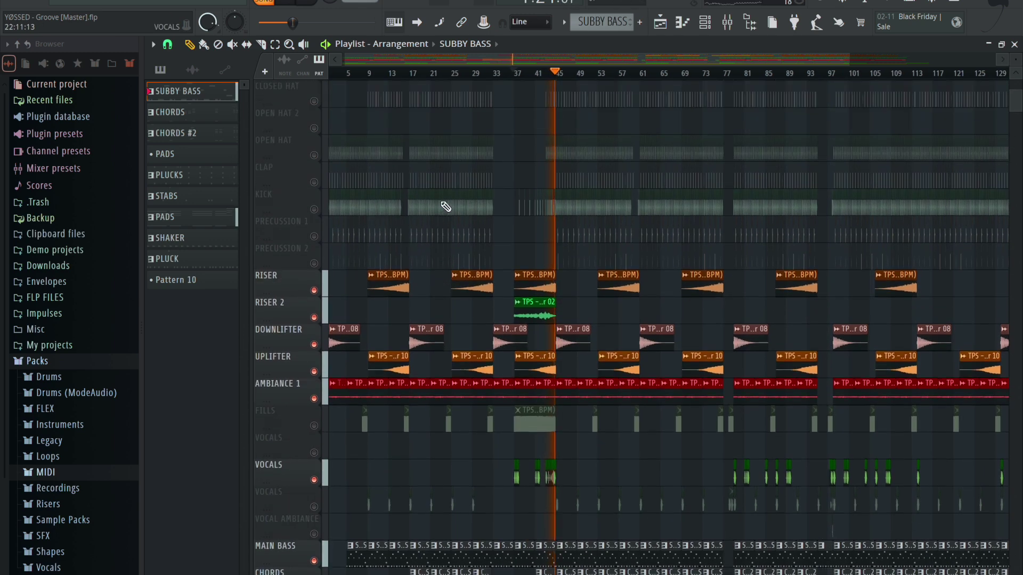
{"action": "scroll", "coordinate": [445, 205], "scroll_direction": "down", "scroll_amount": 3}
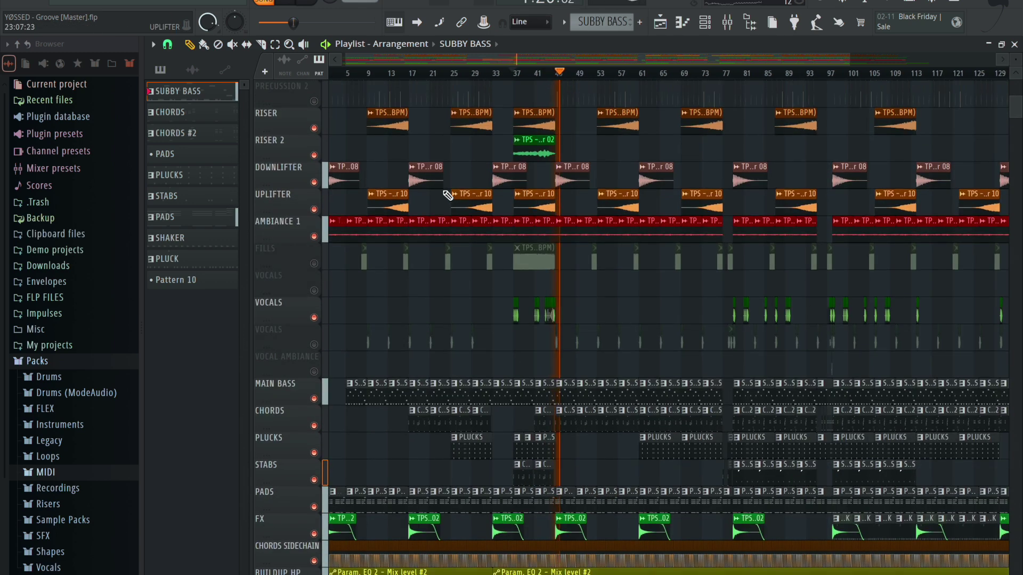
{"action": "key", "text": "space"}
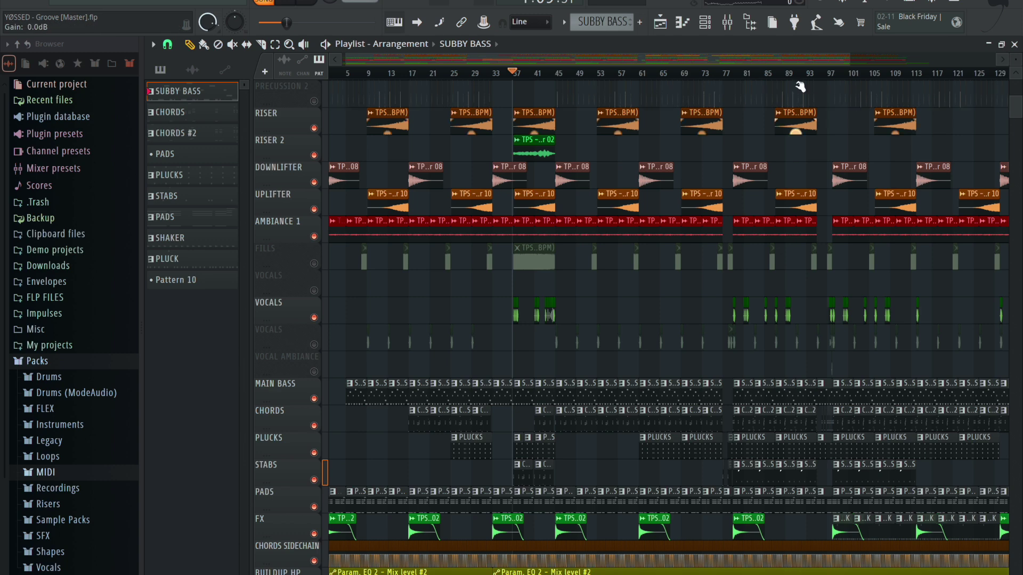
Play the arrangement from about bar 77, where the STABS section begins.
{"action": "left_click", "coordinate": [726, 73]}
{"action": "scroll", "coordinate": [792, 103], "scroll_direction": "up", "scroll_amount": 5}
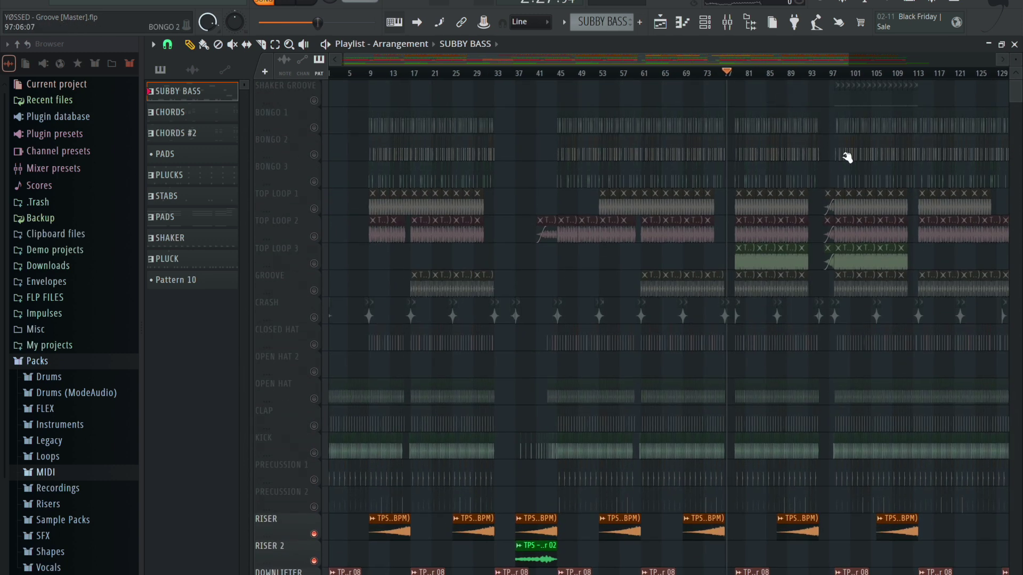
{"action": "scroll", "coordinate": [840, 153], "scroll_direction": "down", "scroll_amount": 2}
{"action": "scroll", "coordinate": [771, 139], "scroll_direction": "down", "scroll_amount": 9}
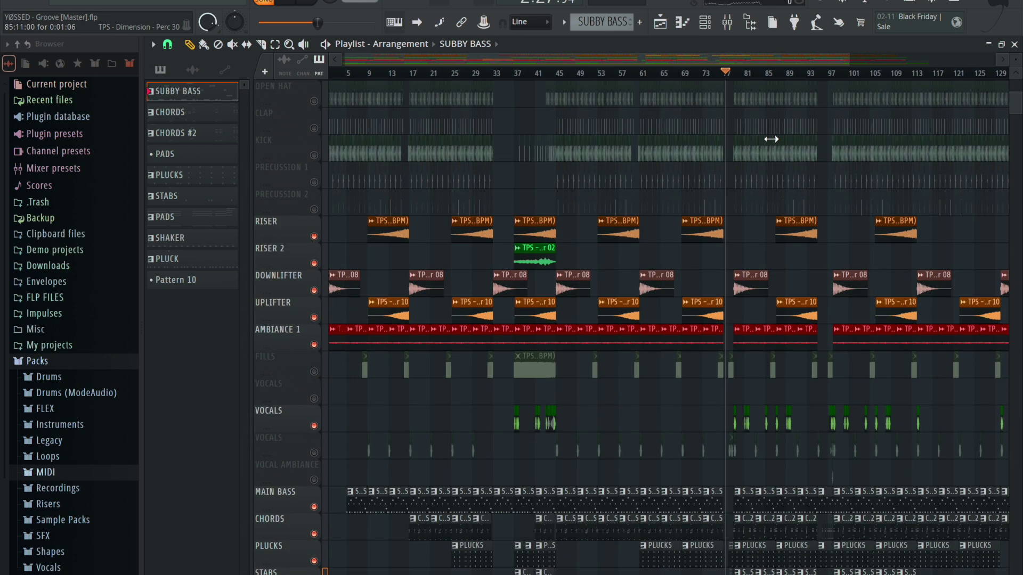
{"action": "scroll", "coordinate": [771, 139], "scroll_direction": "down", "scroll_amount": 2}
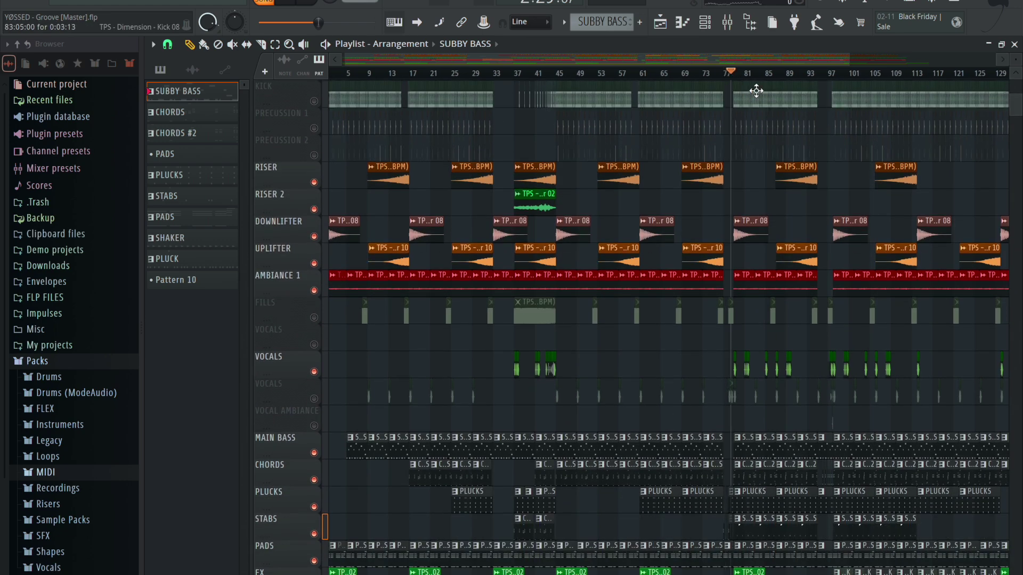
{"action": "key", "text": "space"}
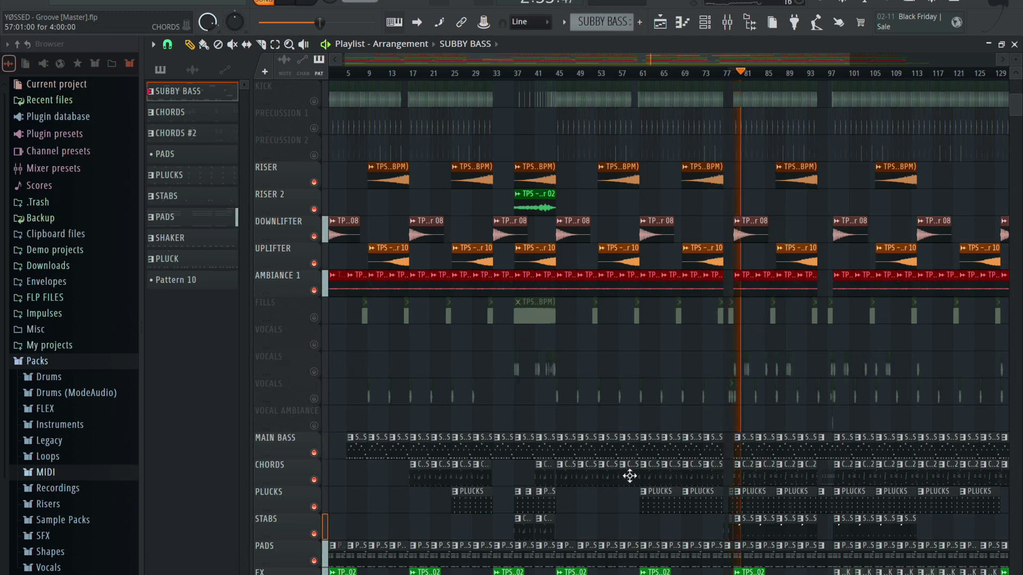
Open the STABS pattern in the piano roll, stop playback and examine its notes from bar 1.
{"action": "double_click", "coordinate": [746, 526]}
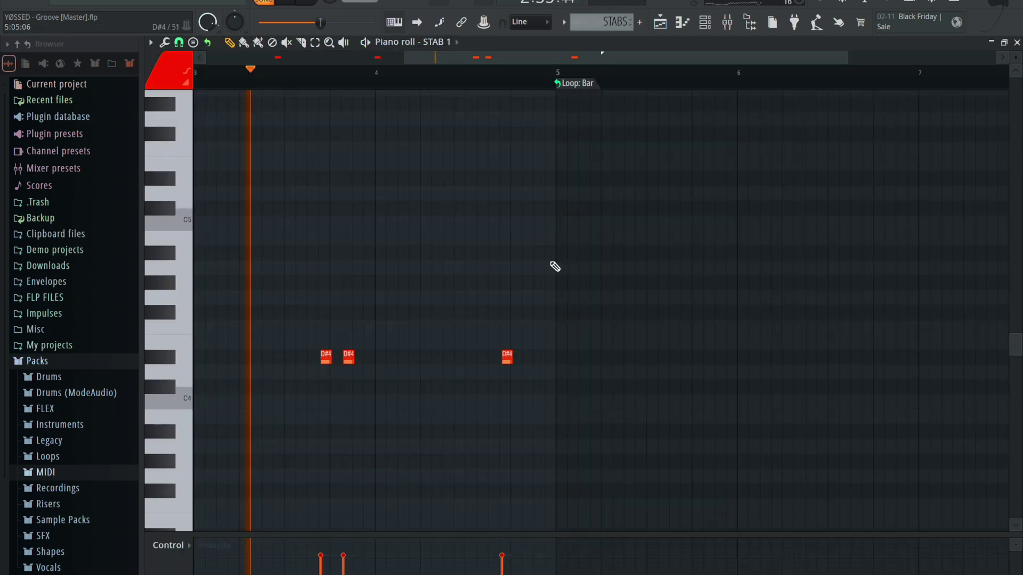
{"action": "left_click_drag", "start_coordinate": [473, 58], "coordinate": [410, 60]}
{"action": "key", "text": "space"}
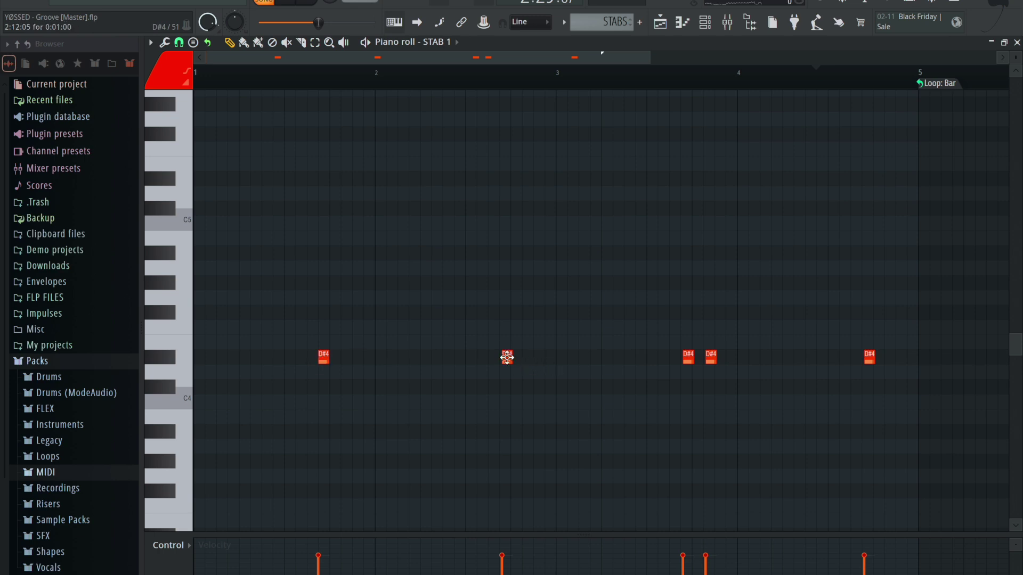
{"action": "scroll", "coordinate": [502, 304], "scroll_direction": "down", "scroll_amount": 1}
{"action": "scroll", "coordinate": [501, 304], "scroll_direction": "up", "scroll_amount": 9}
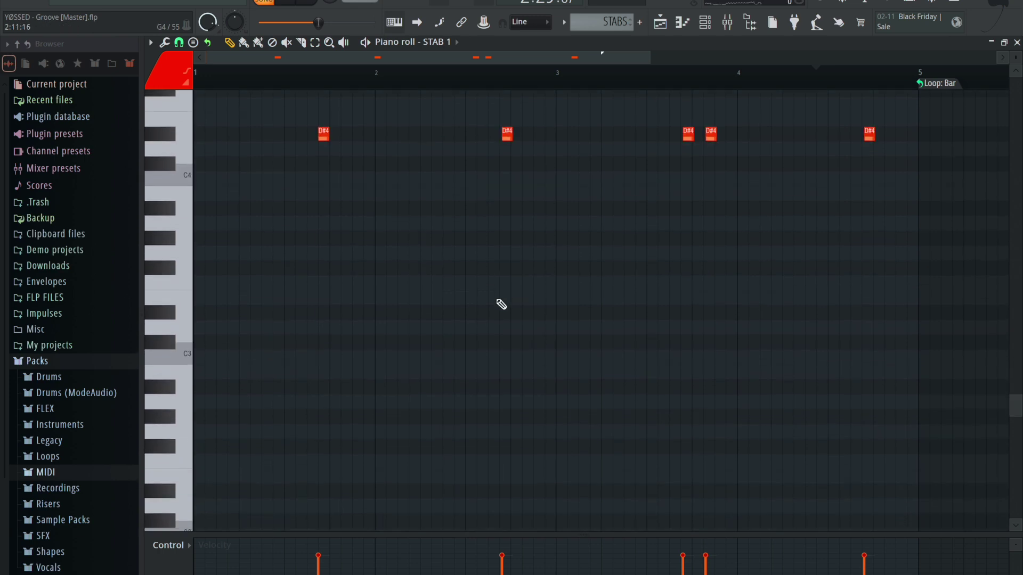
Return to the playlist and zoom in on the melodic clips between about bars 86 and 114.
{"action": "left_click", "coordinate": [660, 23]}
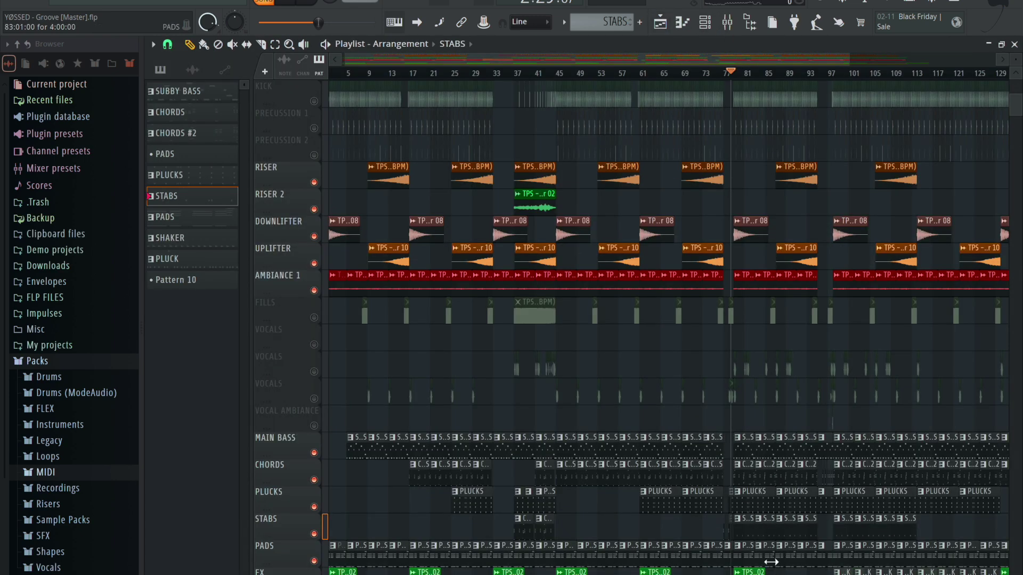
{"action": "scroll", "coordinate": [853, 541], "scroll_direction": "down", "scroll_amount": 1}
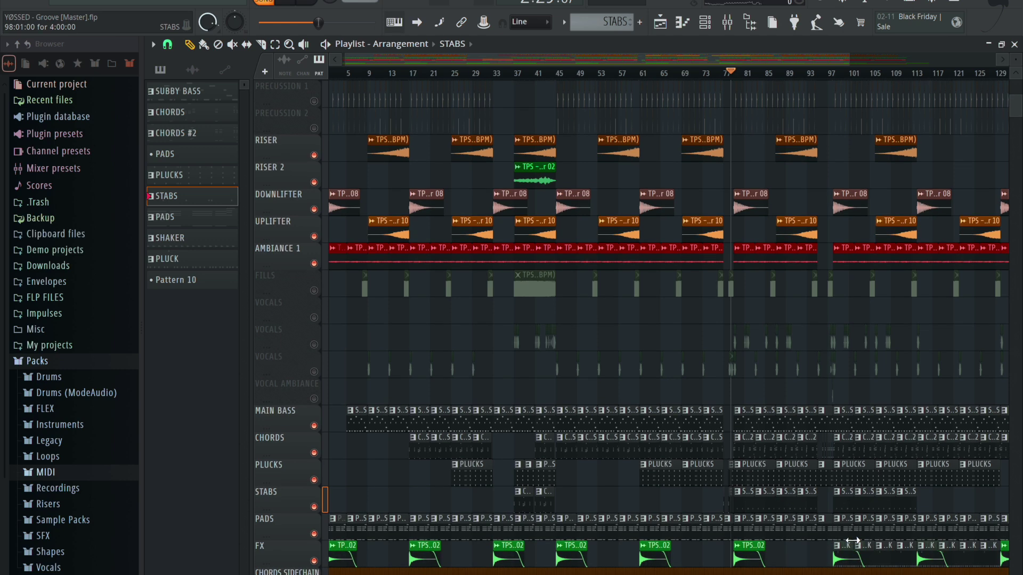
{"action": "left_click", "coordinate": [288, 45]}
{"action": "left_click_drag", "start_coordinate": [771, 404], "coordinate": [925, 507]}
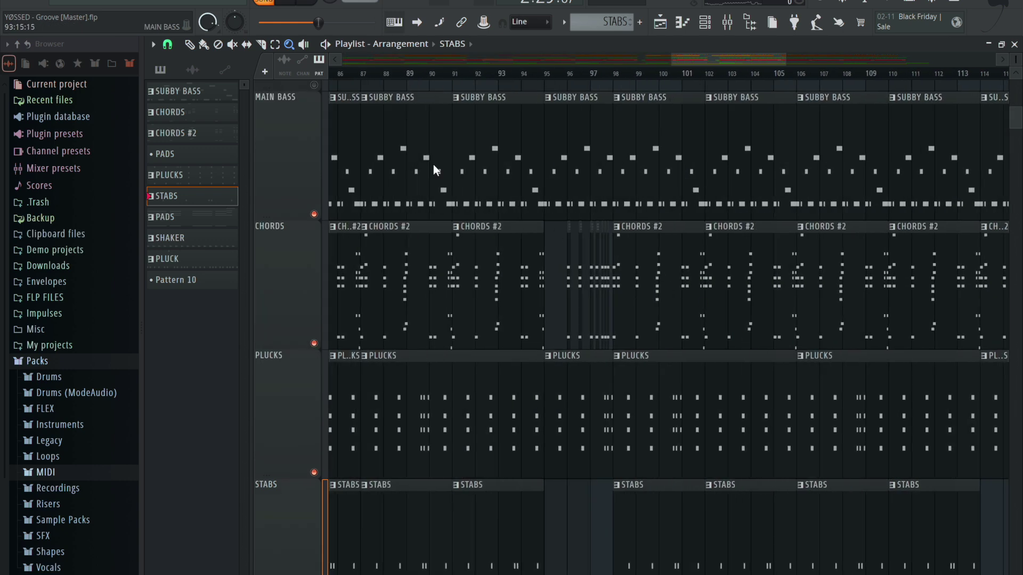
{"action": "key", "text": "p"}
Examine the gap in the drum and riser tracks around bars 95 to 97 and play from about bar 94.
{"action": "scroll", "coordinate": [605, 268], "scroll_direction": "down", "scroll_amount": 4}
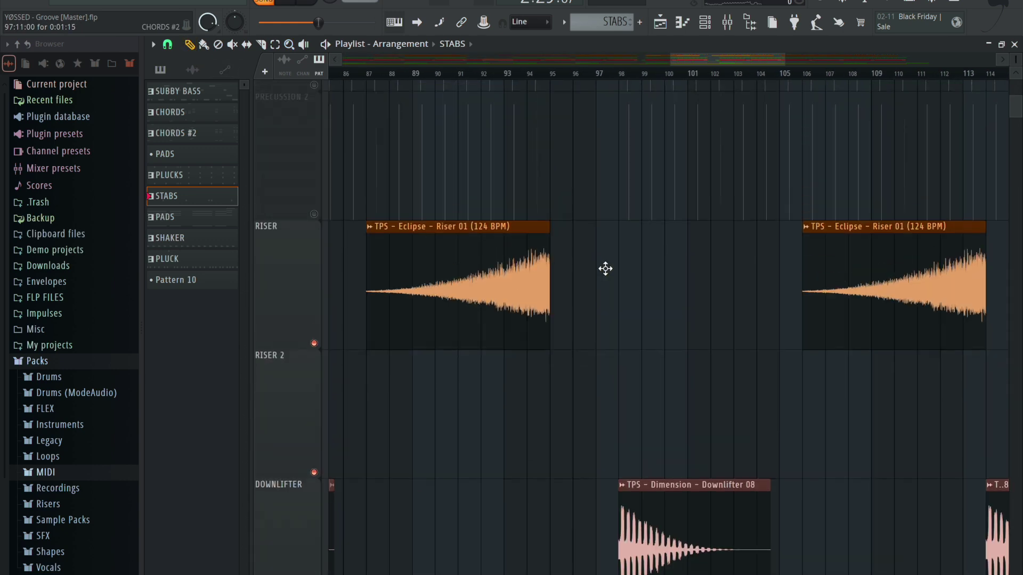
{"action": "scroll", "coordinate": [605, 269], "scroll_direction": "up", "scroll_amount": 3}
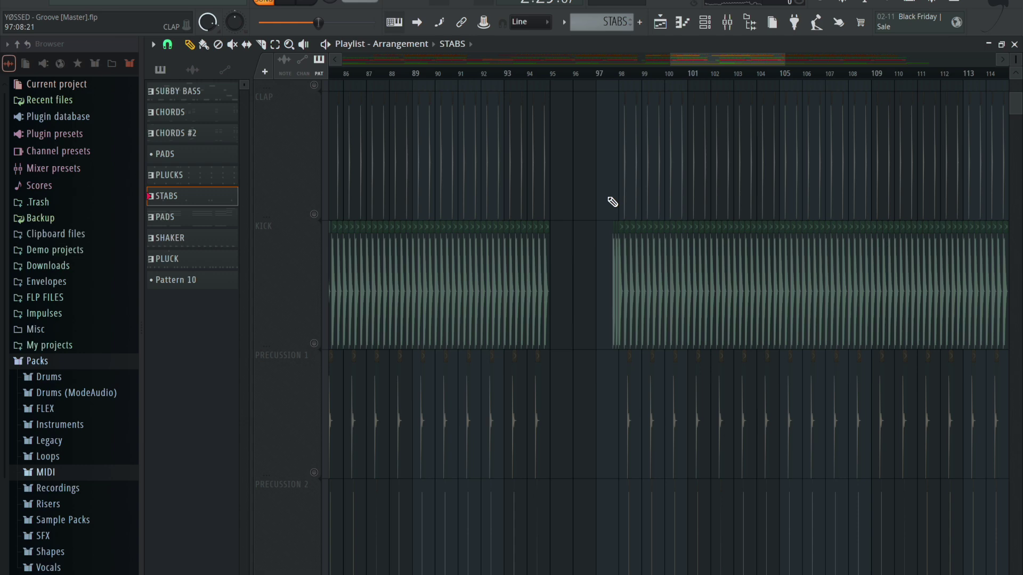
{"action": "scroll", "coordinate": [612, 202], "scroll_direction": "up", "scroll_amount": 8}
{"action": "scroll", "coordinate": [610, 202], "scroll_direction": "down", "scroll_amount": 4}
{"action": "scroll", "coordinate": [610, 202], "scroll_direction": "up", "scroll_amount": 4}
{"action": "left_click", "coordinate": [535, 73]}
{"action": "key", "text": "space"}
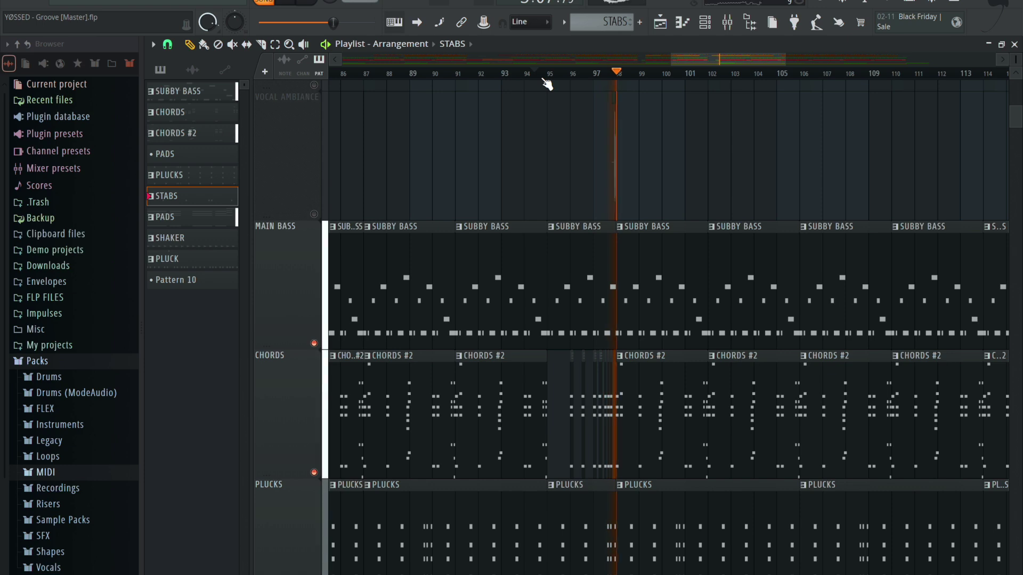
Open the PLUCK pattern from the FX track in the piano roll, examine its notes and return to the playlist.
{"action": "scroll", "coordinate": [642, 269], "scroll_direction": "down", "scroll_amount": 4}
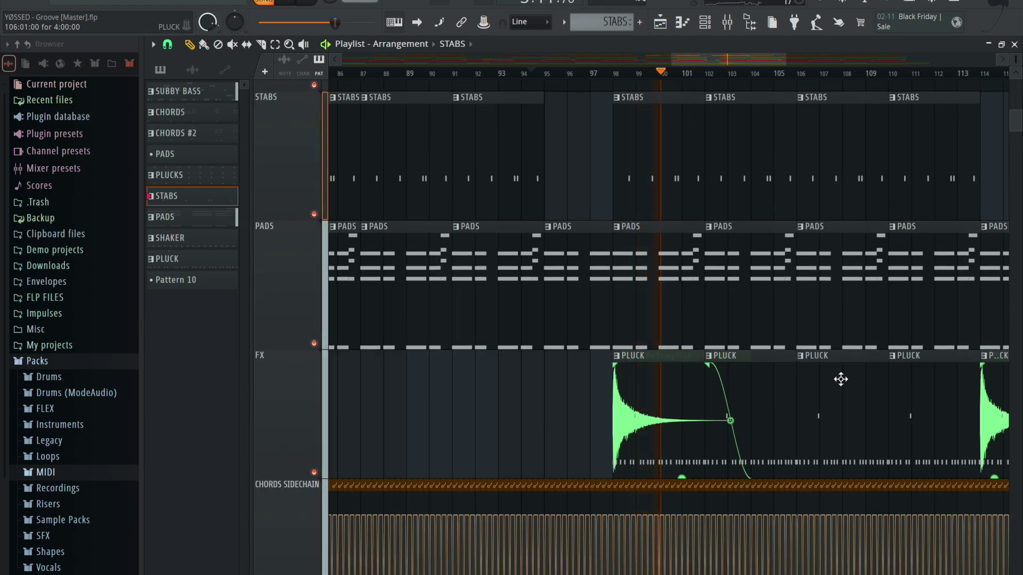
{"action": "double_click", "coordinate": [841, 379]}
{"action": "scroll", "coordinate": [664, 132], "scroll_direction": "up", "scroll_amount": 6}
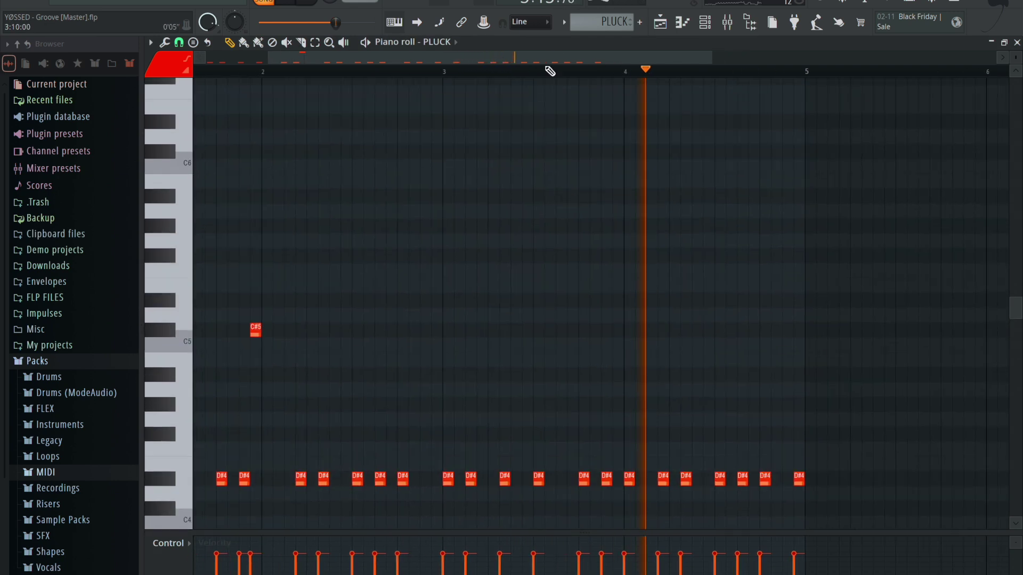
{"action": "scroll", "coordinate": [548, 71], "scroll_direction": "up", "scroll_amount": 2}
{"action": "scroll", "coordinate": [445, 155], "scroll_direction": "down", "scroll_amount": 3}
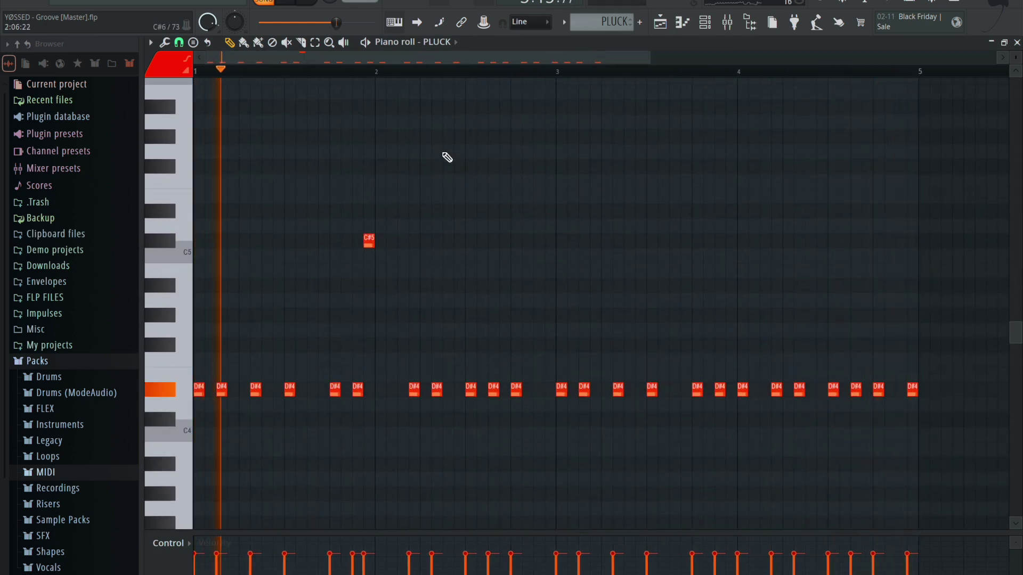
{"action": "key", "text": "F5"}
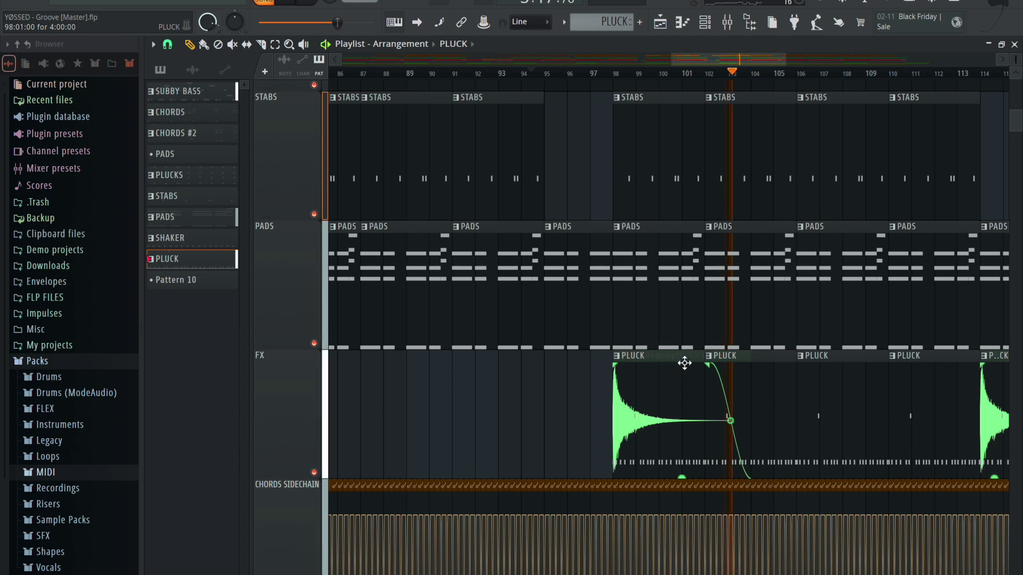
Unmute the KICK track and zoom the playlist out to the whole arrangement.
{"action": "scroll", "coordinate": [452, 213], "scroll_direction": "down", "scroll_amount": 6}
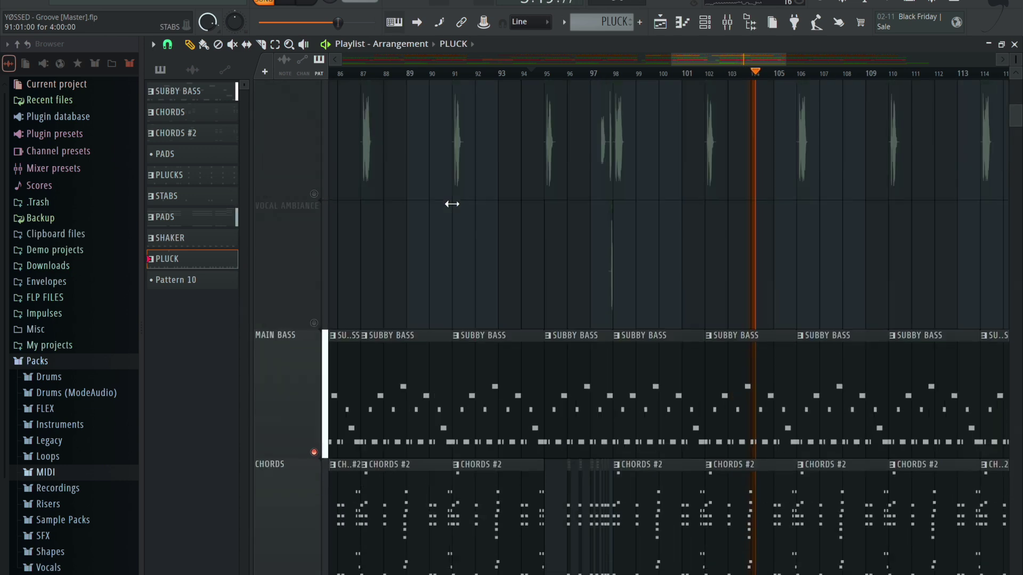
{"action": "scroll", "coordinate": [452, 204], "scroll_direction": "up", "scroll_amount": 8}
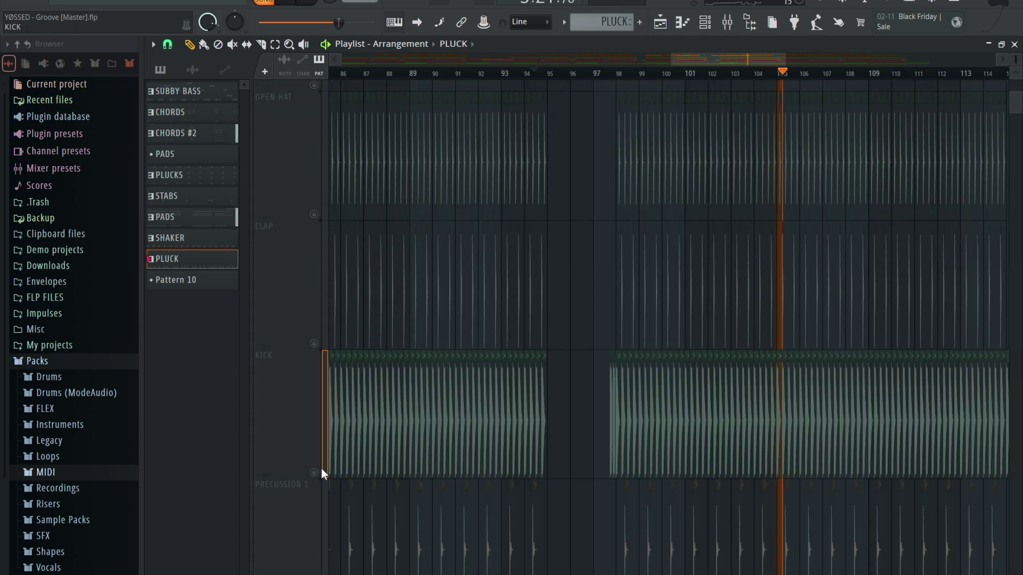
{"action": "right_click", "coordinate": [315, 472]}
{"action": "scroll", "coordinate": [630, 376], "scroll_direction": "down", "scroll_amount": 10}
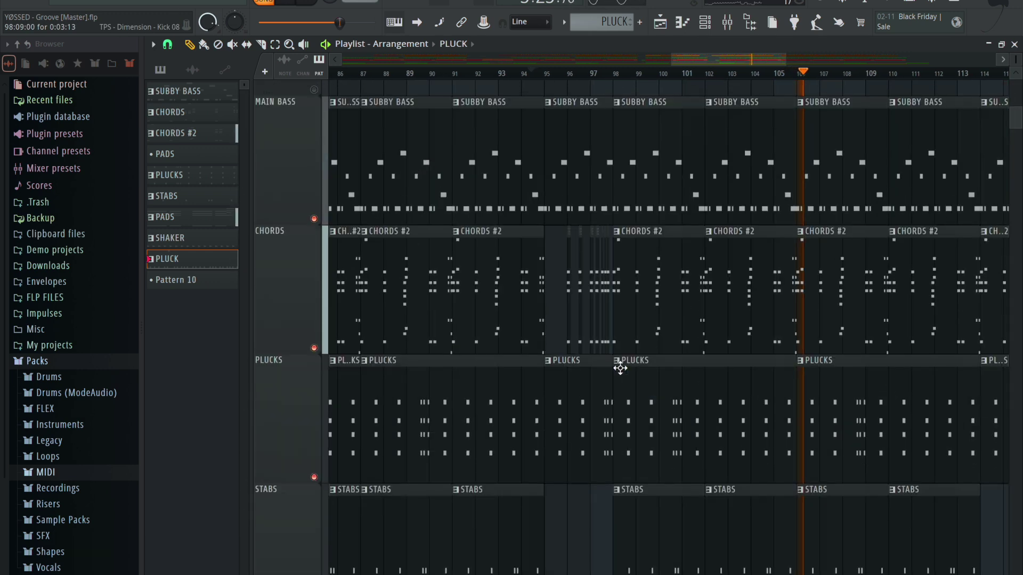
{"action": "left_click", "coordinate": [290, 45]}
{"action": "right_click", "coordinate": [452, 134]}
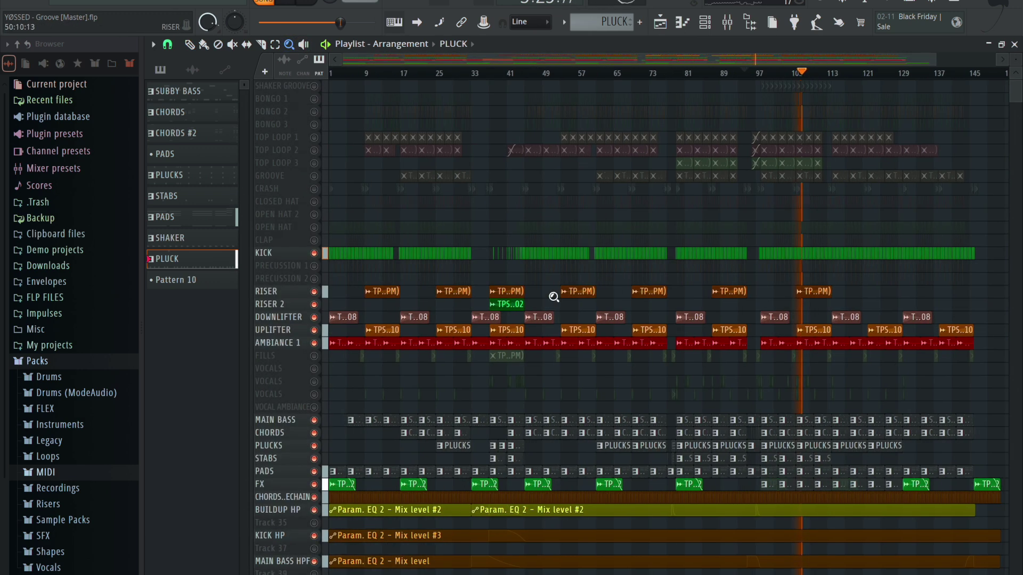
Unmute the CLAP, OPEN HAT, PRECUSSION 1, PRECUSSION 2, OPEN HAT 2, CLOSED HAT and CRASH tracks.
{"action": "left_click", "coordinate": [314, 240]}
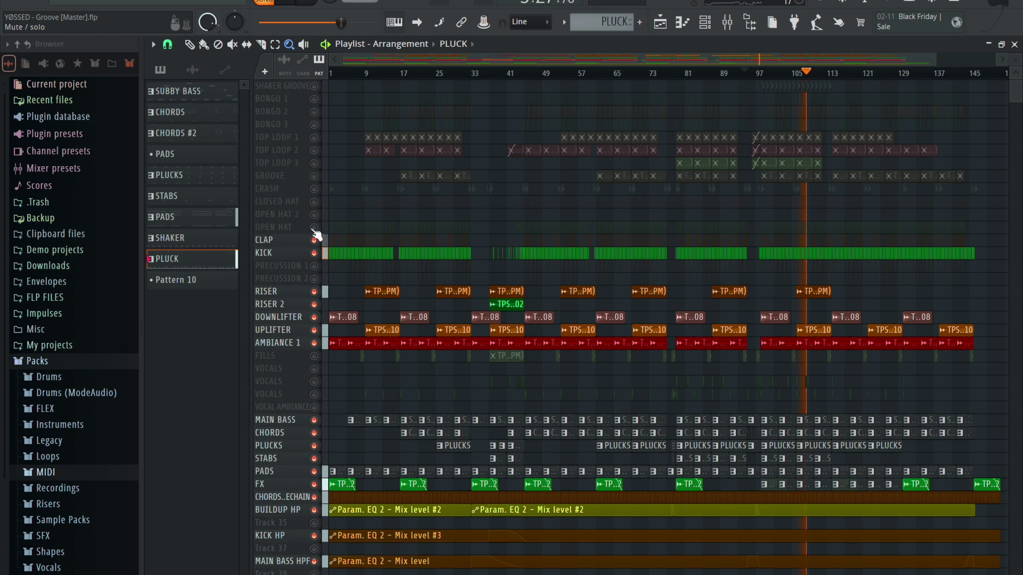
{"action": "left_click", "coordinate": [315, 227]}
{"action": "left_click", "coordinate": [314, 265]}
{"action": "left_click", "coordinate": [314, 278]}
{"action": "left_click", "coordinate": [315, 214]}
{"action": "left_click", "coordinate": [314, 201]}
{"action": "left_click", "coordinate": [314, 188]}
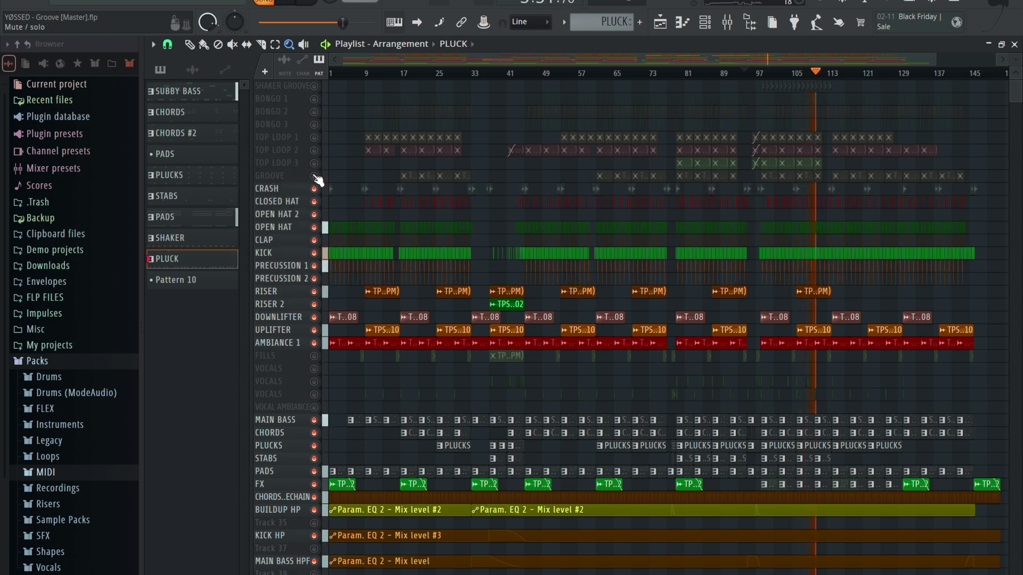
Unmute the GROOVE, TOP LOOP 3, TOP LOOP 2 and TOP LOOP 1 tracks.
{"action": "left_click", "coordinate": [314, 176]}
{"action": "left_click", "coordinate": [314, 163]}
{"action": "left_click", "coordinate": [315, 150]}
{"action": "left_click", "coordinate": [314, 137]}
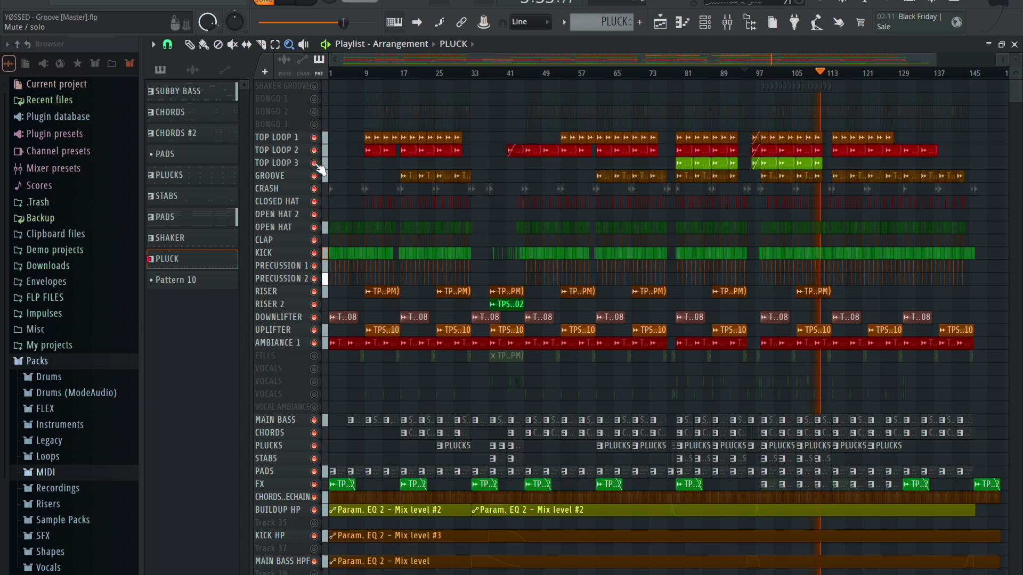
Unmute SHAKER GROOVE and the three BONGO tracks, and bring back every other muted playlist track.
{"action": "left_click", "coordinate": [315, 163]}
{"action": "left_click", "coordinate": [314, 124]}
{"action": "left_click", "coordinate": [314, 112]}
{"action": "left_click", "coordinate": [314, 99]}
{"action": "left_click", "coordinate": [314, 86]}
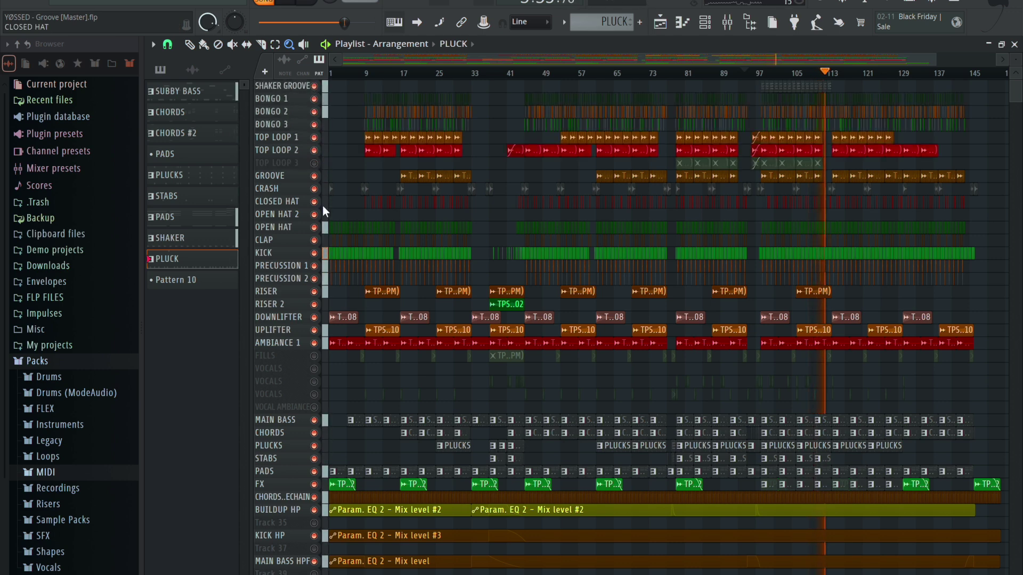
{"action": "right_click", "coordinate": [315, 356]}
{"action": "right_click", "coordinate": [315, 356]}
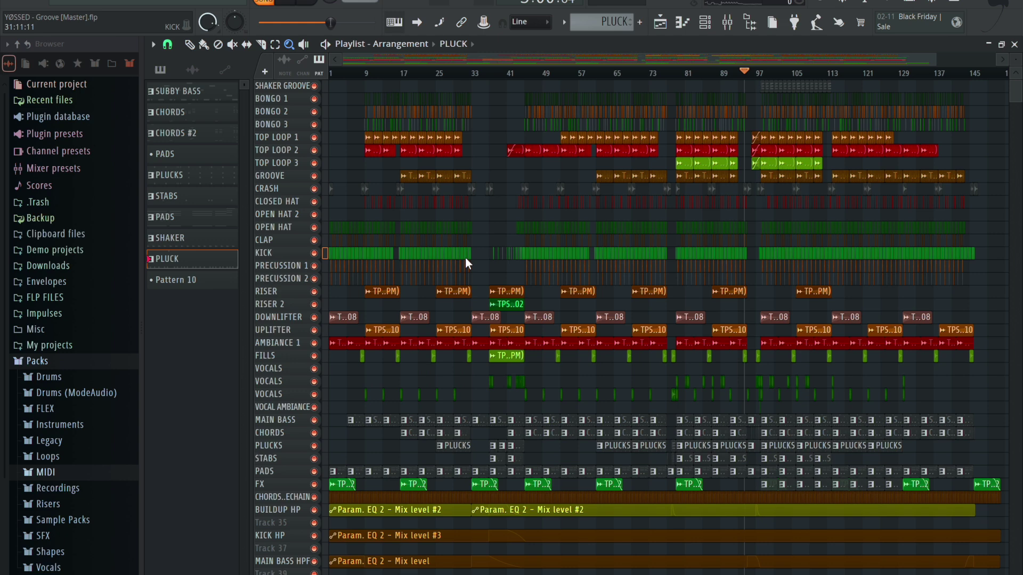
Isolate the PADS, STABS and PLUCKS tracks in the playlist so only these three are audible.
{"action": "left_click", "coordinate": [189, 44]}
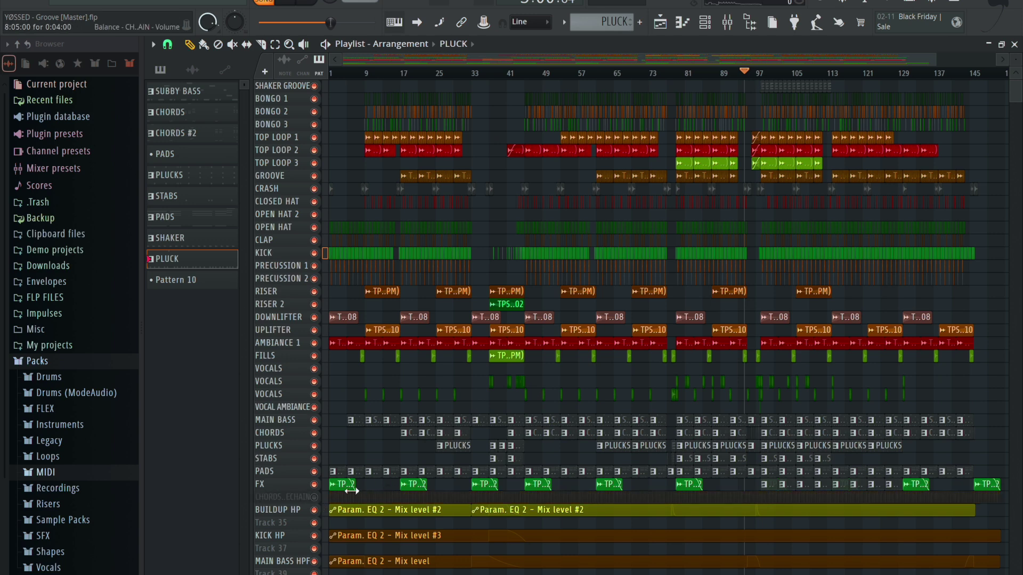
{"action": "right_click", "coordinate": [316, 471]}
{"action": "left_click", "coordinate": [314, 458]}
{"action": "left_click", "coordinate": [314, 445]}
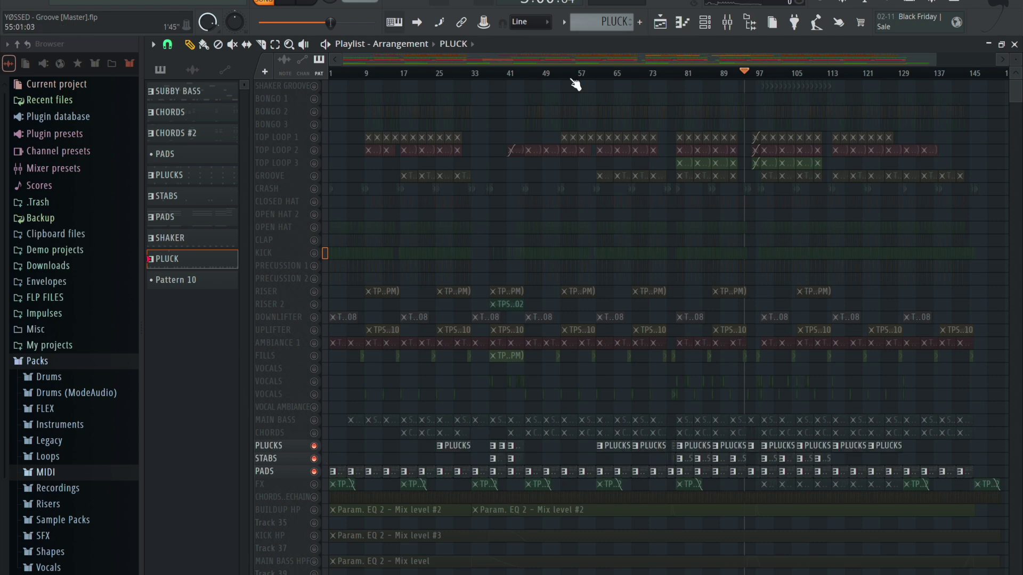
Open the mixer and examine the effect chains of the STAB 2 and STAB 3 tracks.
{"action": "key", "text": "F9"}
{"action": "left_click", "coordinate": [627, 204]}
{"action": "left_click", "coordinate": [846, 181]}
{"action": "scroll", "coordinate": [846, 181], "scroll_direction": "down", "scroll_amount": 2}
{"action": "left_click", "coordinate": [736, 197]}
{"action": "left_click", "coordinate": [702, 197]}
{"action": "left_click_drag", "start_coordinate": [632, 15], "coordinate": [632, 35]}
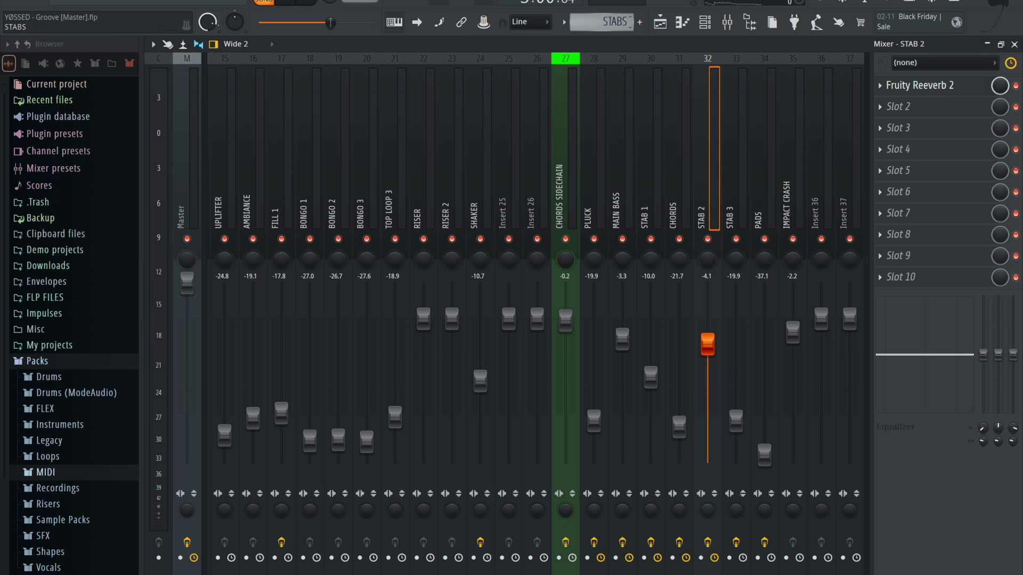
Stop playback and return the song position to the beginning.
{"action": "left_click", "coordinate": [264, 2]}
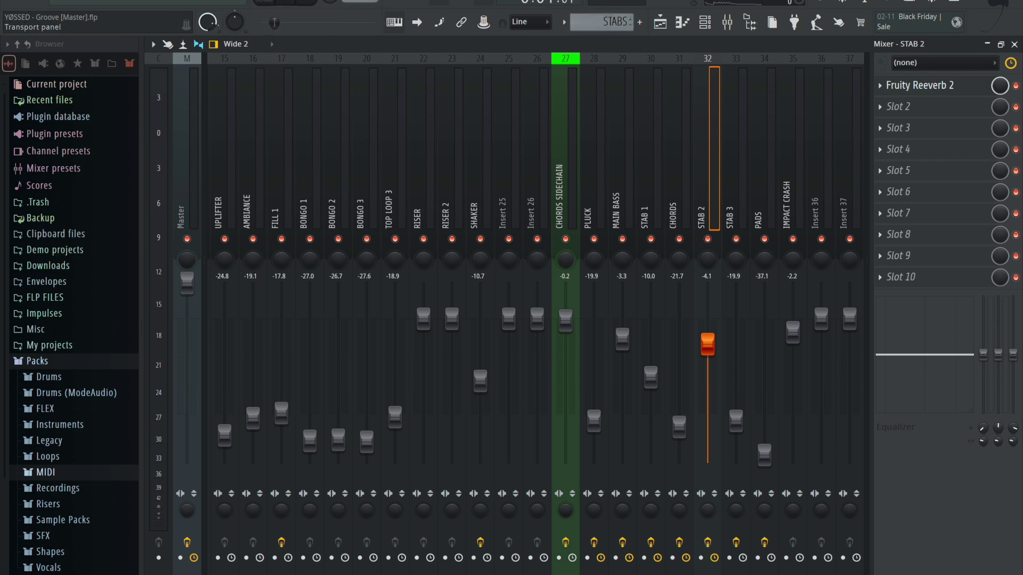
{"action": "left_click", "coordinate": [265, 3]}
{"action": "key", "text": "space"}
{"action": "left_click", "coordinate": [264, 3]}
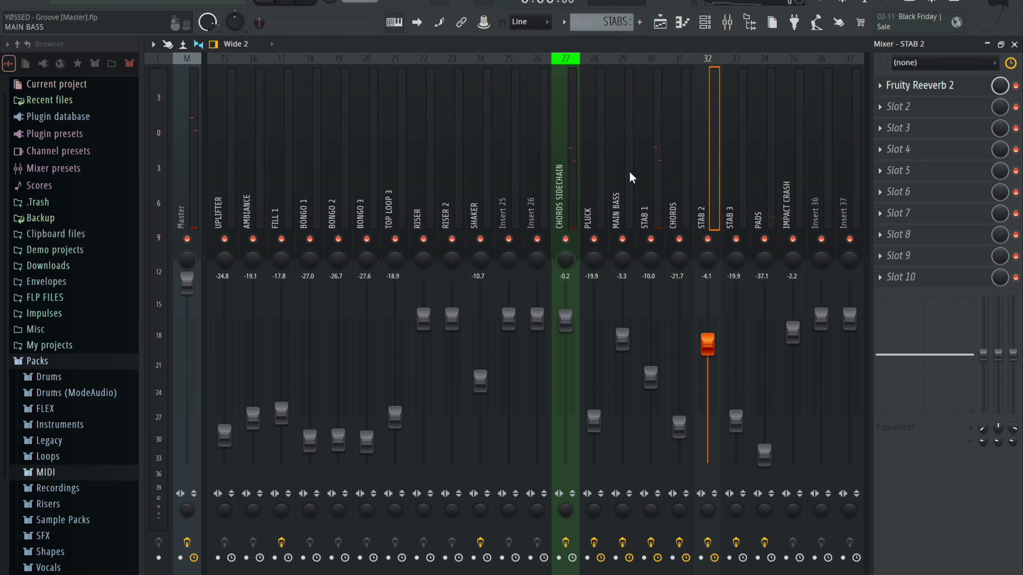
Compare the CHORDS SIDECHAIN mixer track with the CHORDS, STAB 1 and MAIN BASS tracks and their effects.
{"action": "left_click", "coordinate": [562, 125]}
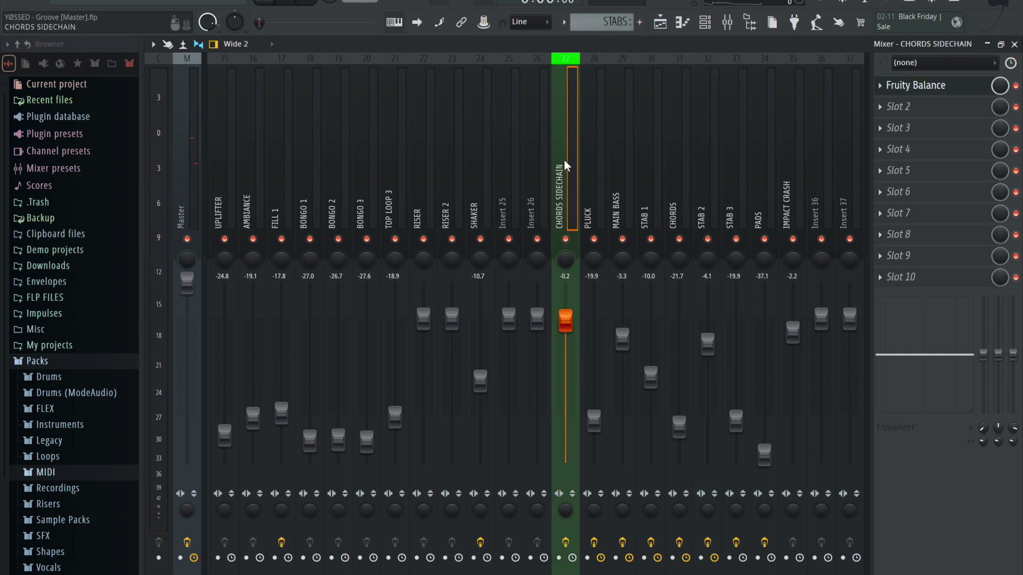
{"action": "left_click", "coordinate": [708, 190]}
{"action": "left_click", "coordinate": [679, 193]}
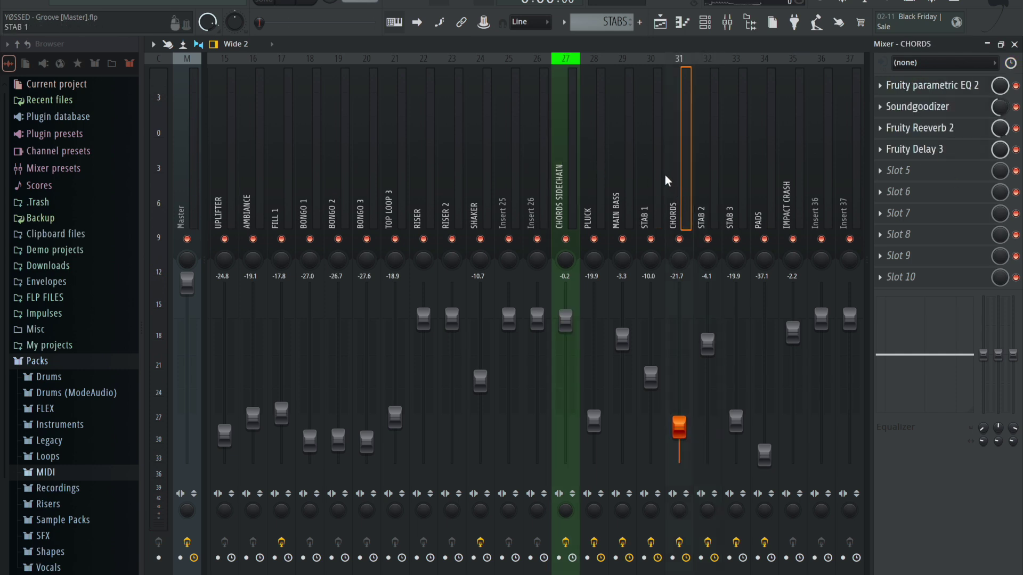
{"action": "left_click", "coordinate": [648, 183]}
{"action": "left_click", "coordinate": [562, 168]}
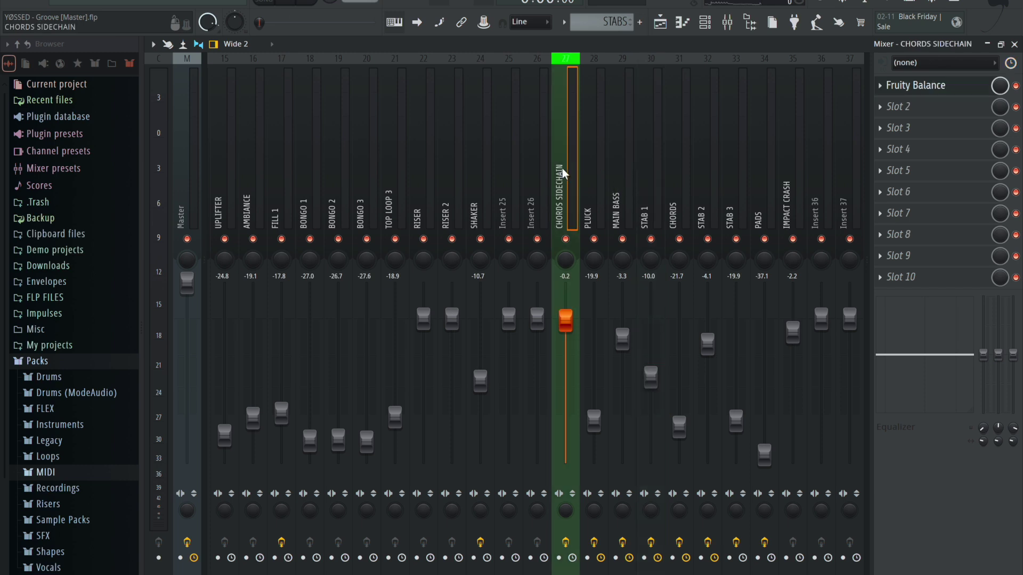
{"action": "left_click", "coordinate": [645, 190]}
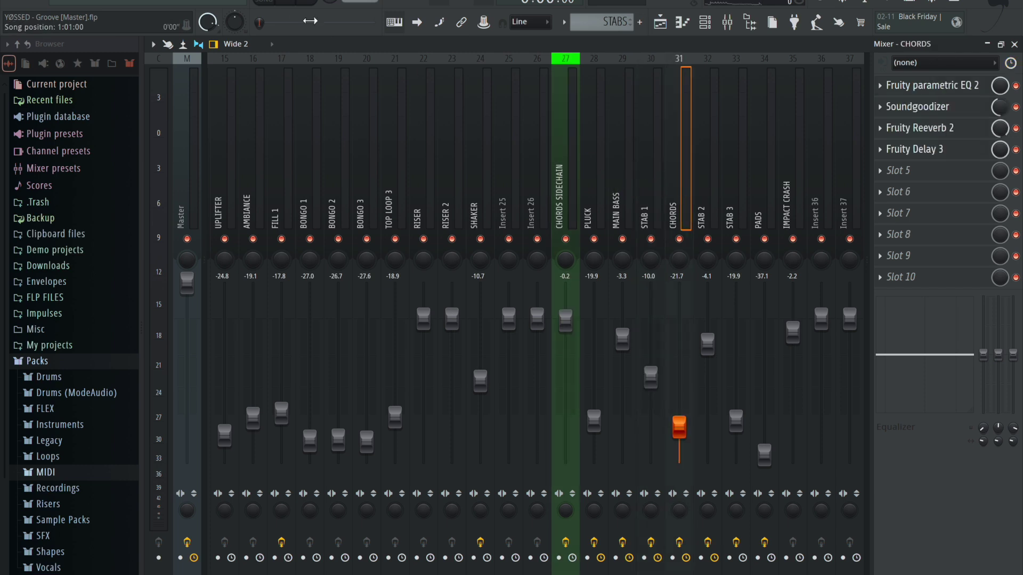
{"action": "left_click", "coordinate": [611, 173]}
{"action": "left_click", "coordinate": [599, 171]}
{"action": "left_click", "coordinate": [623, 176]}
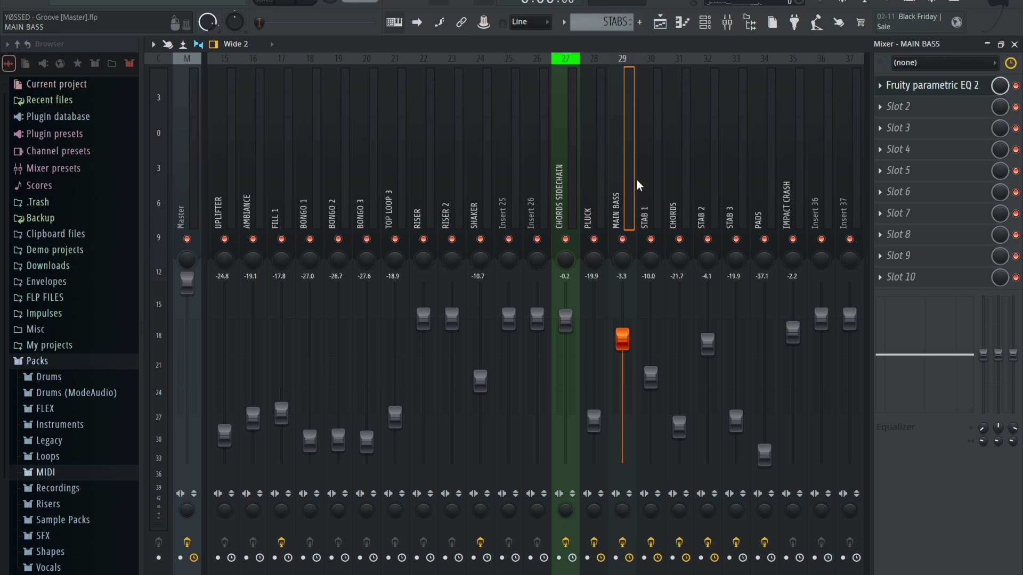
{"action": "left_click", "coordinate": [566, 166]}
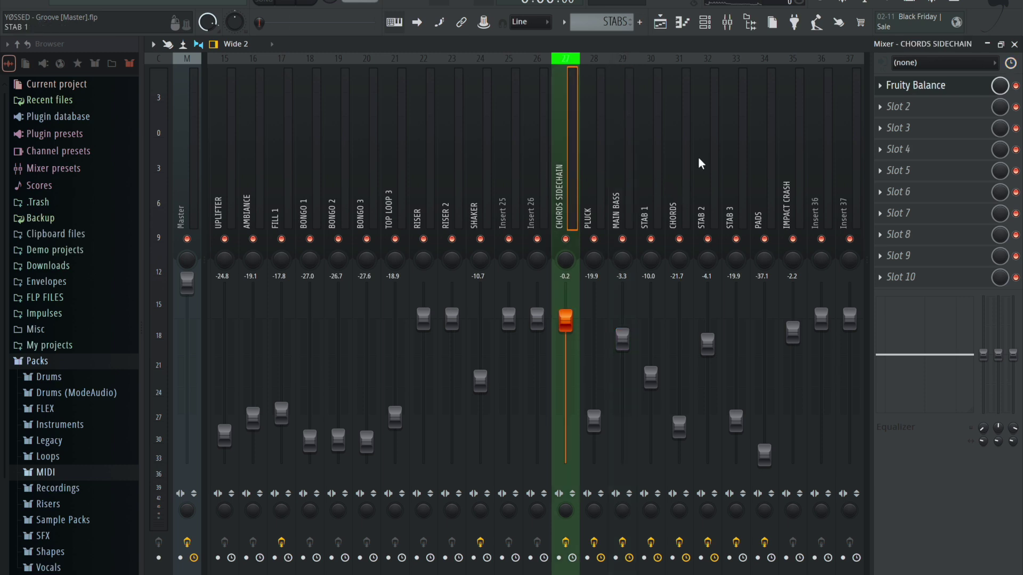
Inspect the automation options of the volume knob in Fruity Balance on the CHORDS SIDECHAIN track.
{"action": "left_click", "coordinate": [911, 88]}
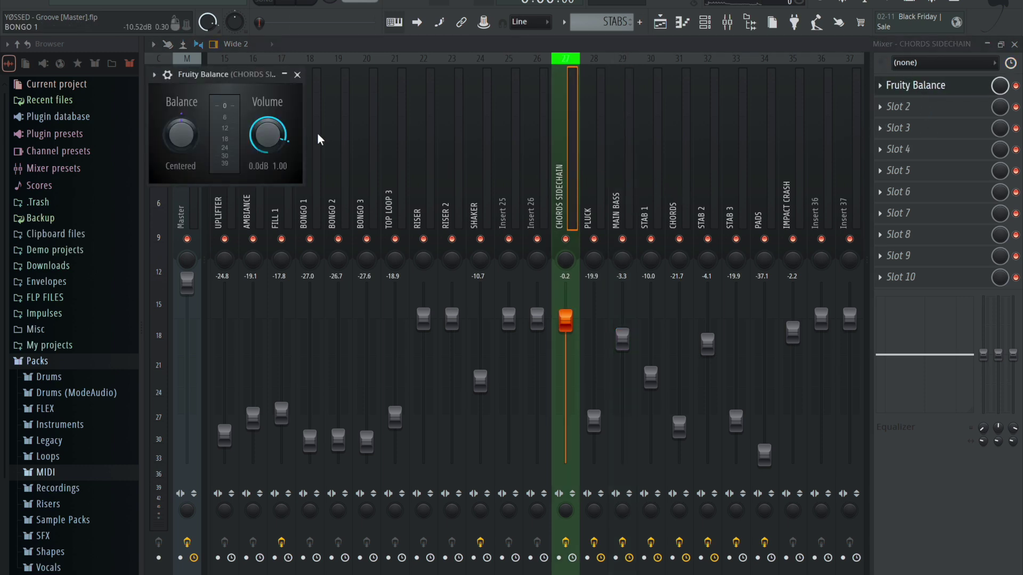
{"action": "right_click", "coordinate": [269, 141]}
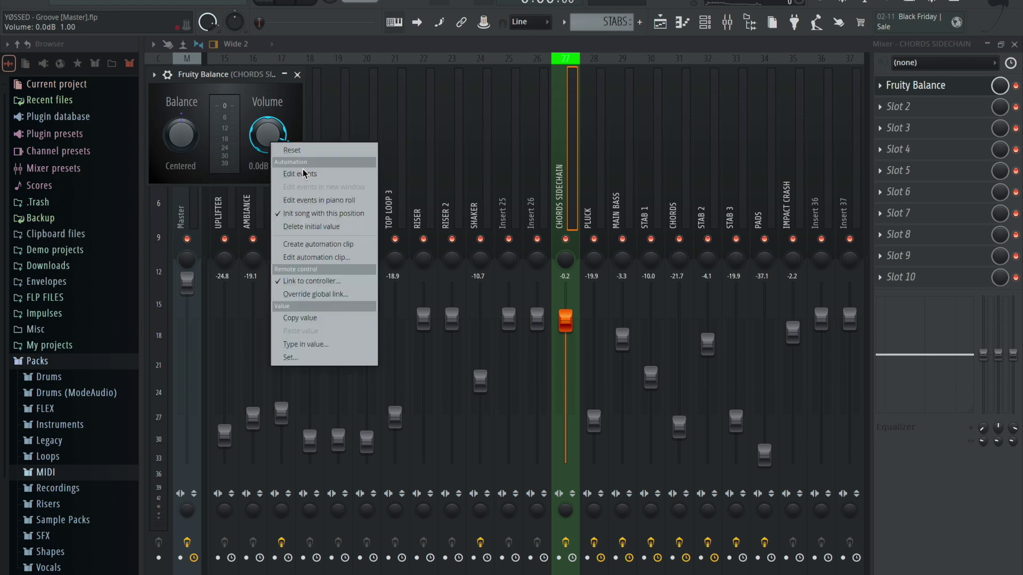
{"action": "left_click", "coordinate": [297, 75]}
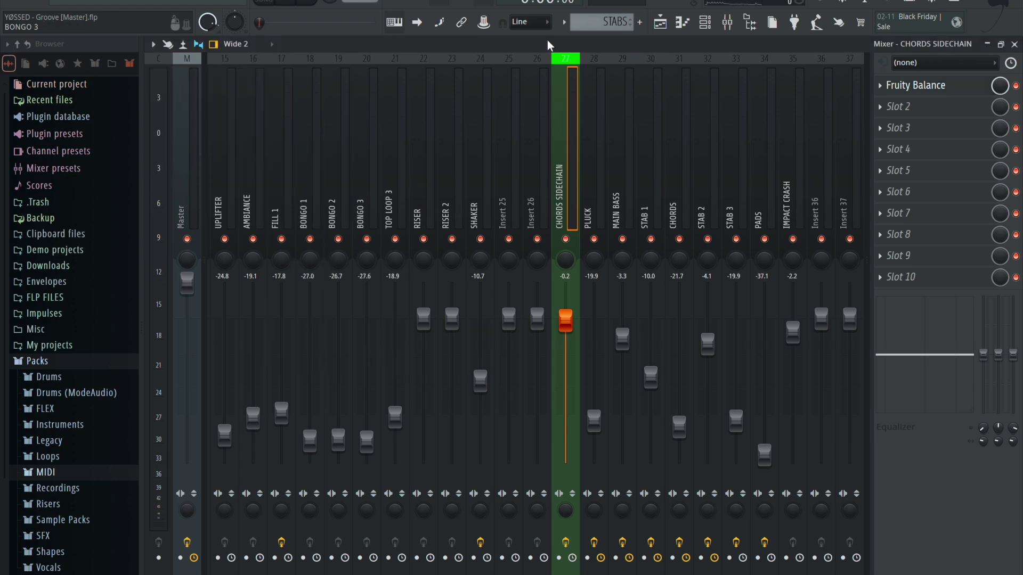
Unmute the CHORDS SIDECHAIN automation track and the CHORDS track in the playlist.
{"action": "left_click", "coordinate": [660, 21]}
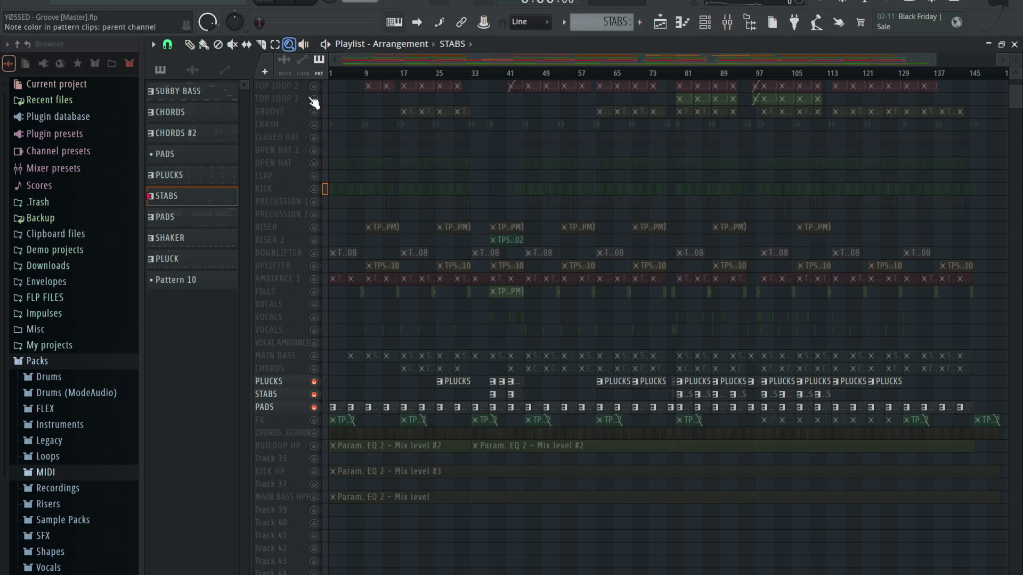
{"action": "left_click", "coordinate": [289, 45]}
{"action": "left_click_drag", "start_coordinate": [428, 458], "coordinate": [249, 324]}
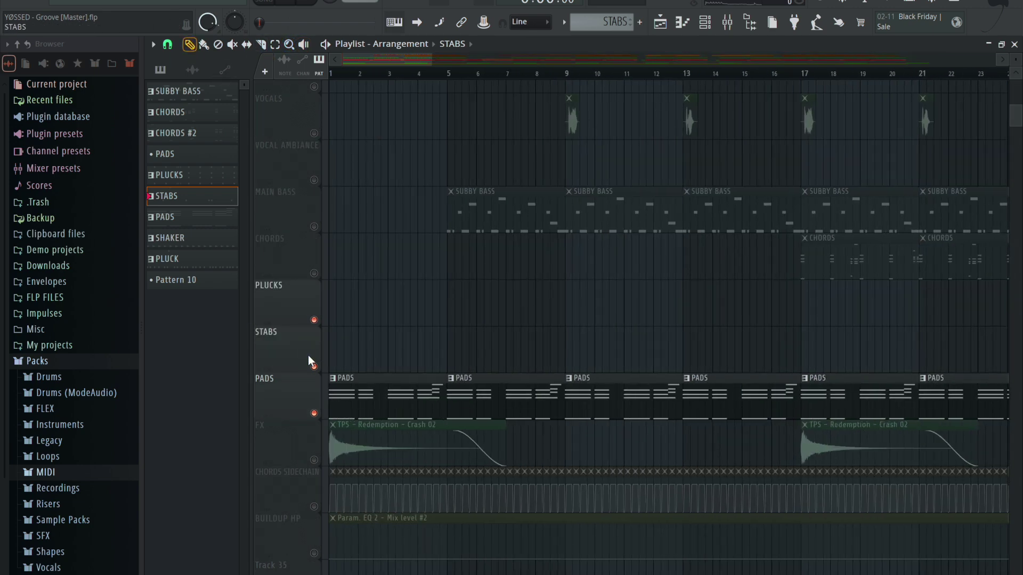
{"action": "left_click", "coordinate": [315, 503]}
{"action": "left_click_drag", "start_coordinate": [382, 60], "coordinate": [589, 74]}
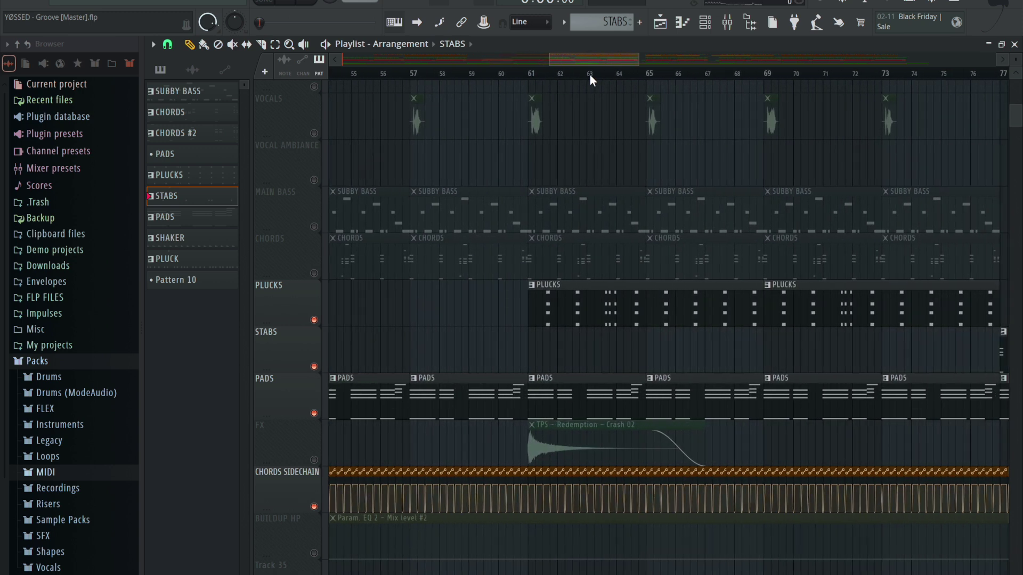
{"action": "left_click", "coordinate": [315, 273]}
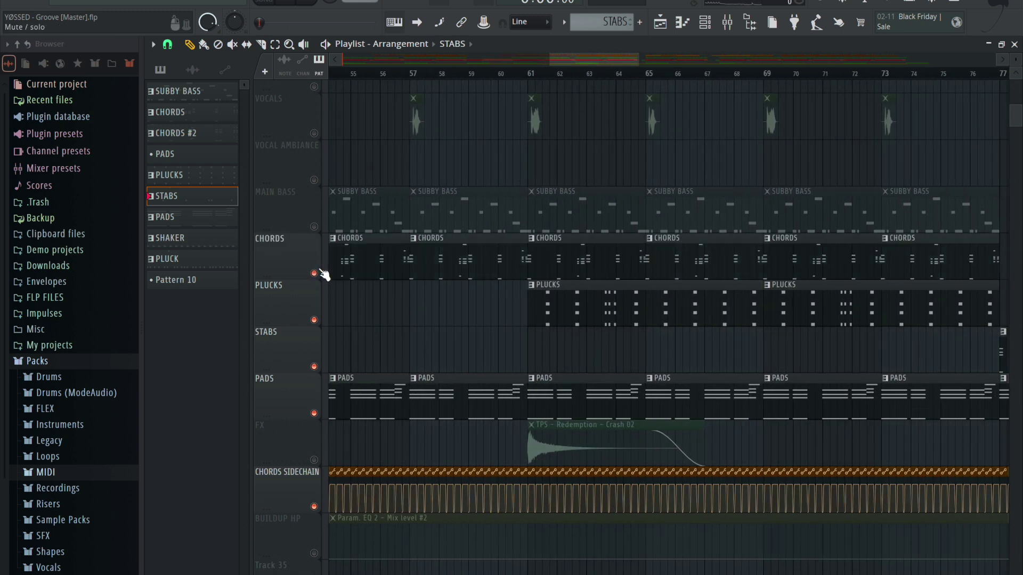
Mute the CHORDS SIDECHAIN automation and audition the chords and pads from around bar 60.
{"action": "left_click", "coordinate": [516, 73]}
{"action": "key", "text": "space"}
{"action": "left_click", "coordinate": [314, 506]}
{"action": "key", "text": "space"}
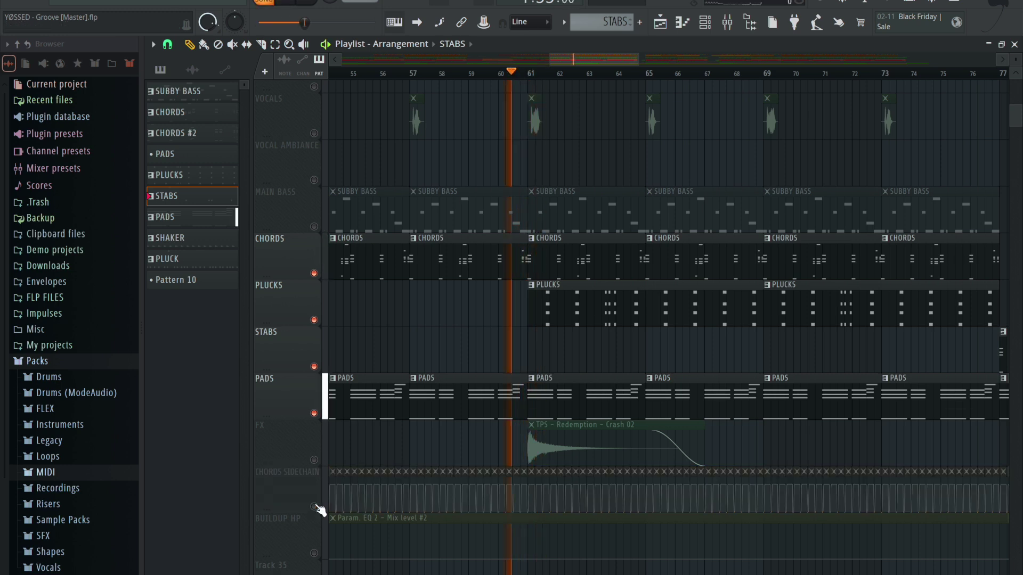
{"action": "key", "text": "space"}
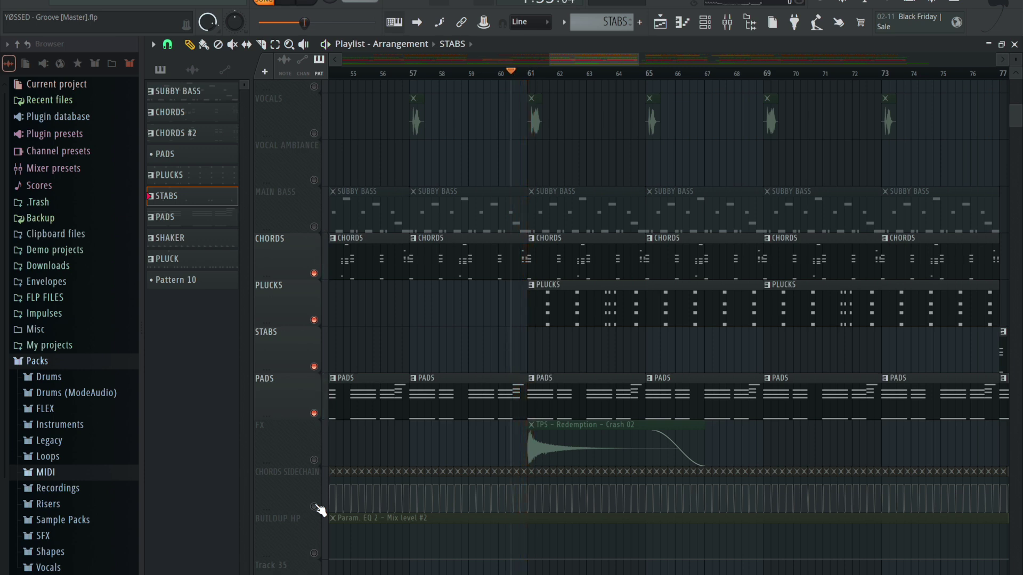
Re-enable the CHORDS SIDECHAIN automation and audition the same section with the sidechain active.
{"action": "left_click", "coordinate": [315, 507]}
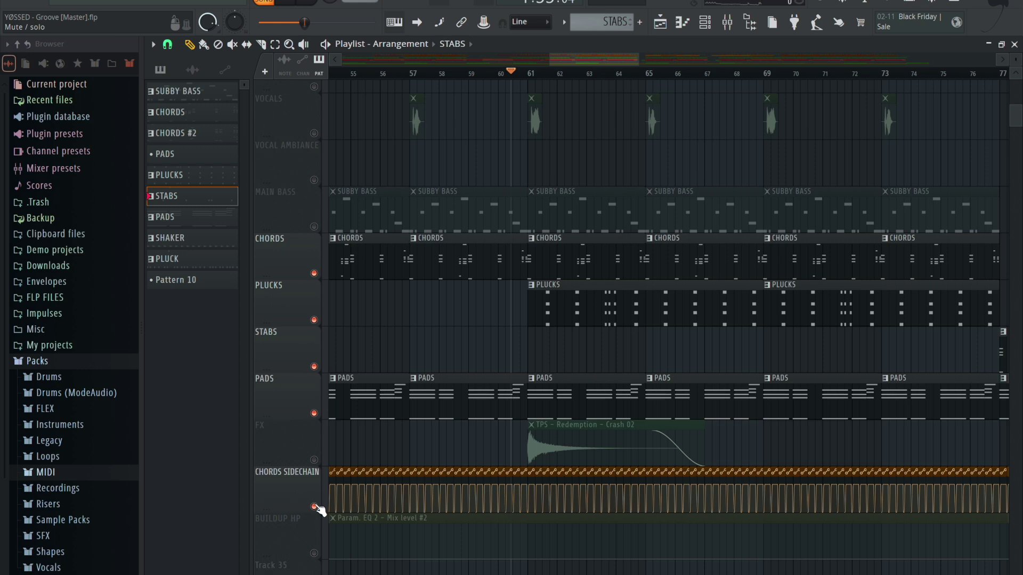
{"action": "key", "text": "space"}
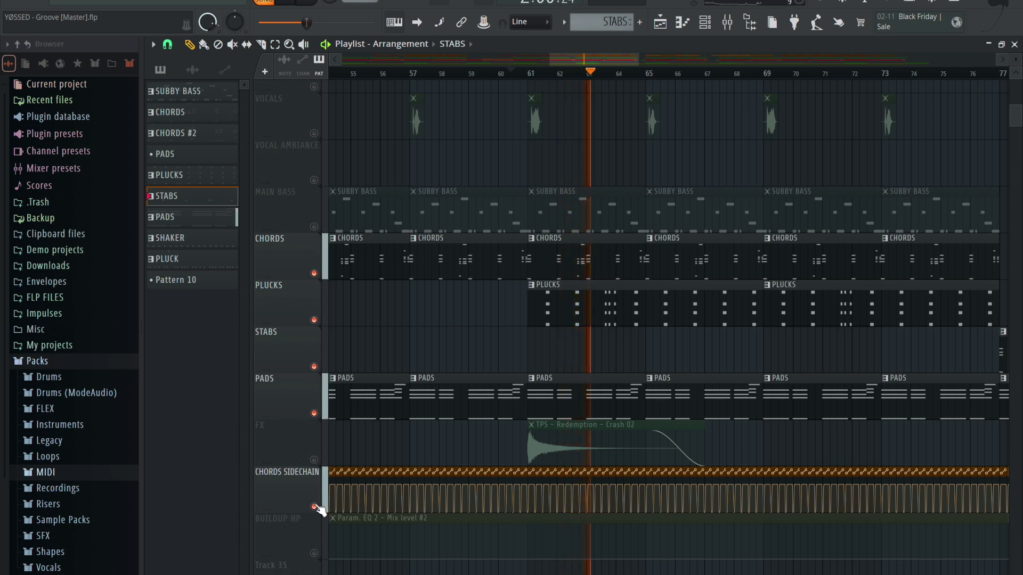
{"action": "key", "text": "space"}
Unmute all playlist tracks by soloing and unsoloing the FX track.
{"action": "right_click", "coordinate": [314, 460]}
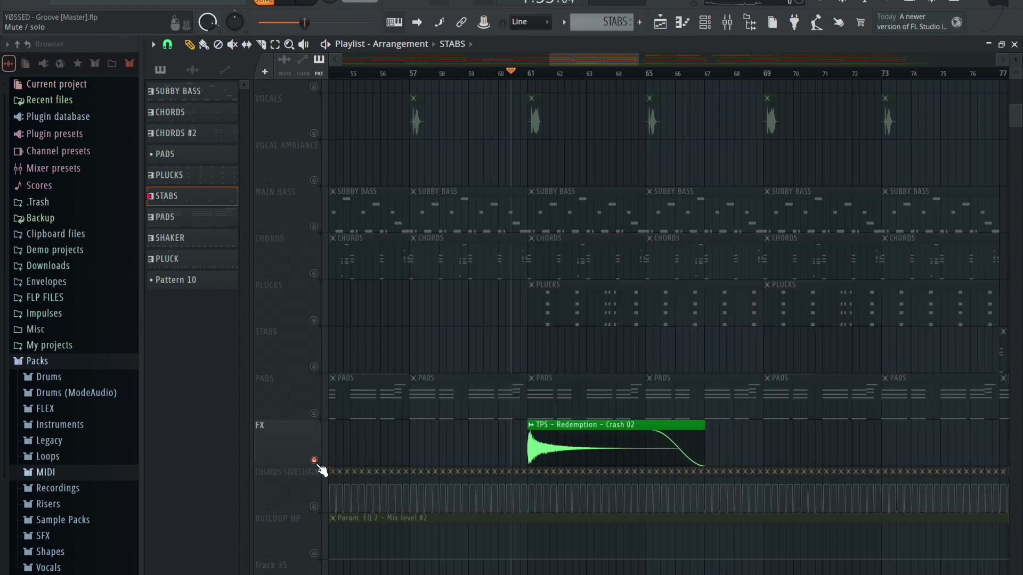
{"action": "right_click", "coordinate": [314, 460]}
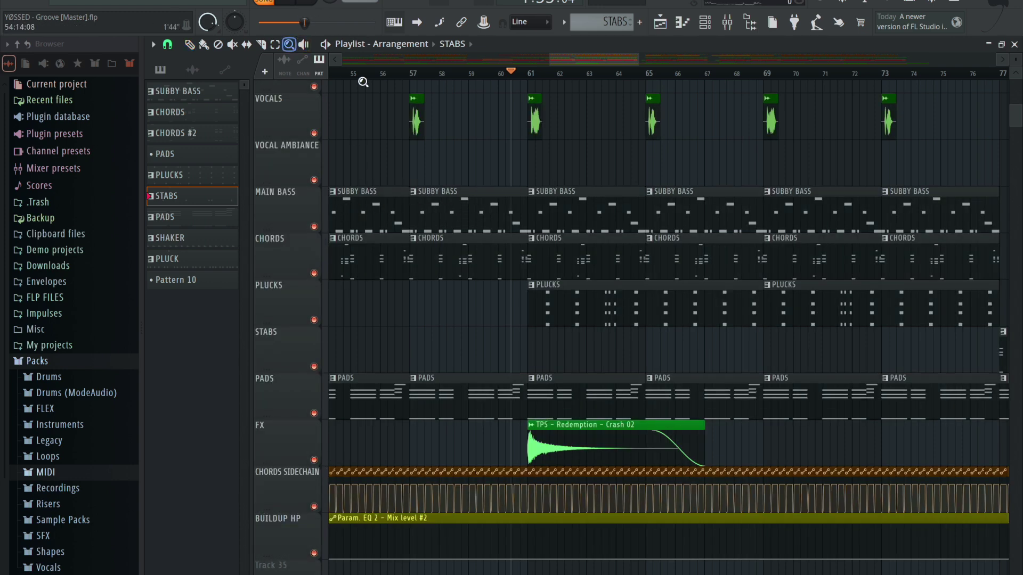
{"action": "right_click", "coordinate": [438, 153]}
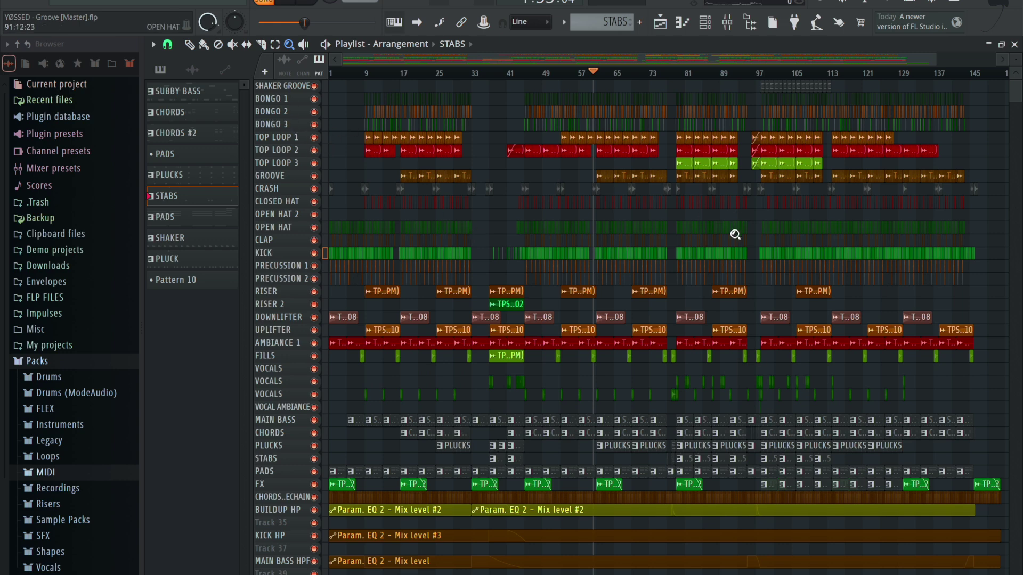
Solo the MAIN BASS track in the playlist.
{"action": "left_click_drag", "start_coordinate": [656, 131], "coordinate": [973, 459]}
{"action": "right_click", "coordinate": [643, 414]}
{"action": "left_click_drag", "start_coordinate": [607, 248], "coordinate": [948, 517]}
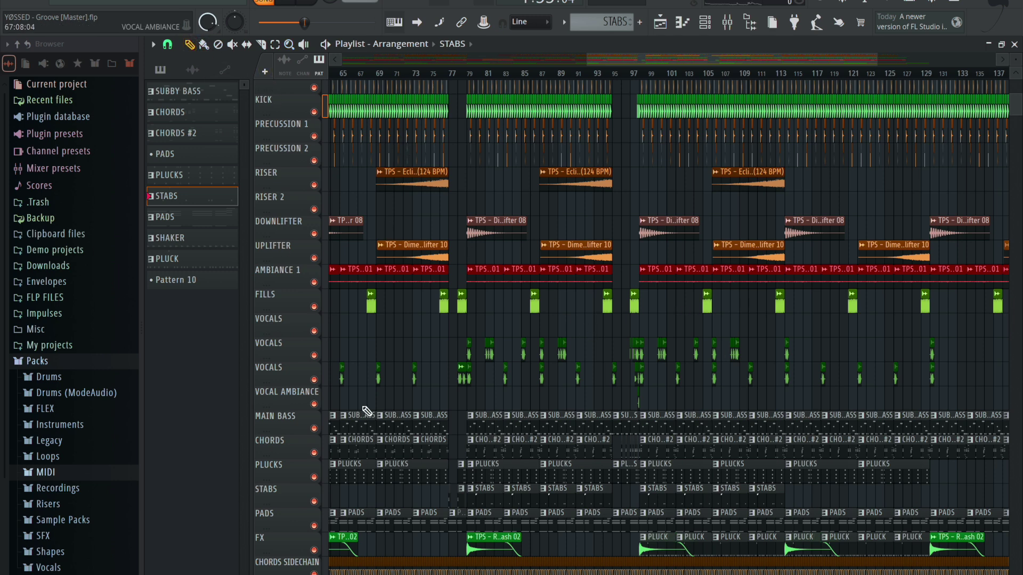
{"action": "left_click", "coordinate": [314, 428], "text": "ctrl"}
Unmute Track 35, KICK HP, Track 37, MAIN BASS HPF and BUILDUP HP alongside the main bass.
{"action": "scroll", "coordinate": [316, 466], "scroll_direction": "down", "scroll_amount": 3}
{"action": "scroll", "coordinate": [316, 465], "scroll_direction": "down", "scroll_amount": 1}
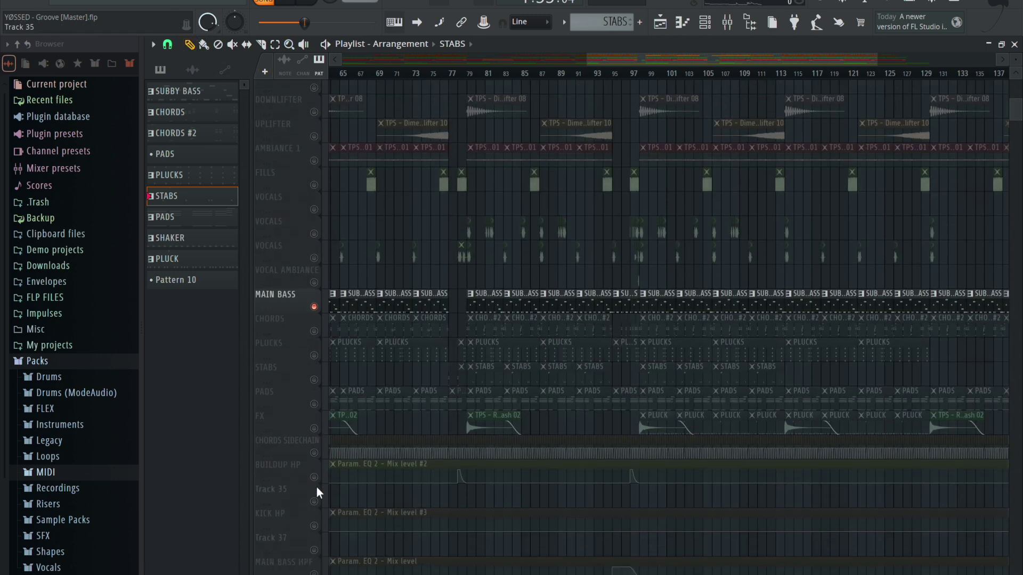
{"action": "left_click", "coordinate": [314, 525]}
{"action": "left_click", "coordinate": [313, 526]}
{"action": "left_click", "coordinate": [314, 549]}
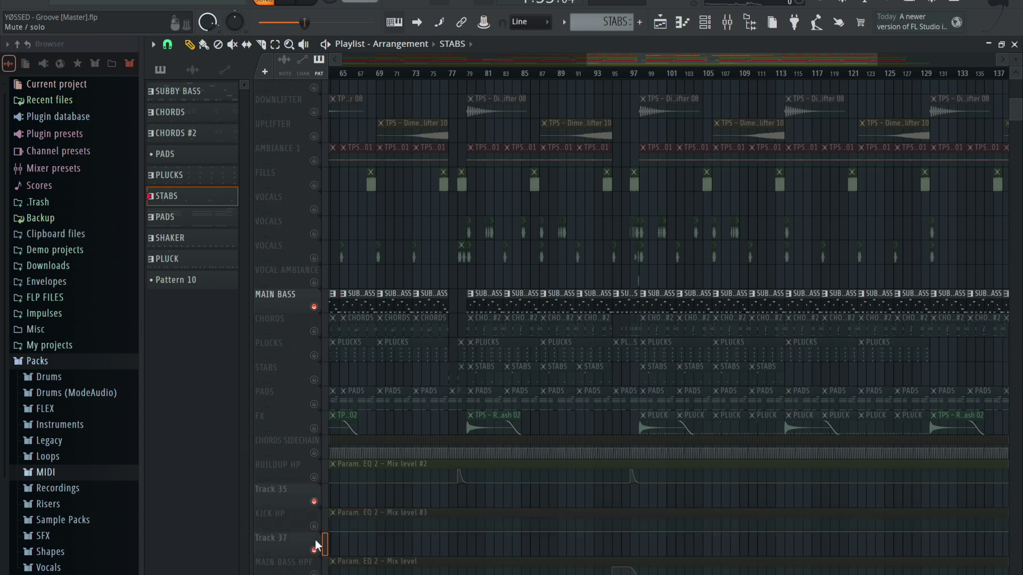
{"action": "left_click", "coordinate": [314, 525]}
{"action": "scroll", "coordinate": [315, 534], "scroll_direction": "down", "scroll_amount": 1}
{"action": "left_click", "coordinate": [315, 526]}
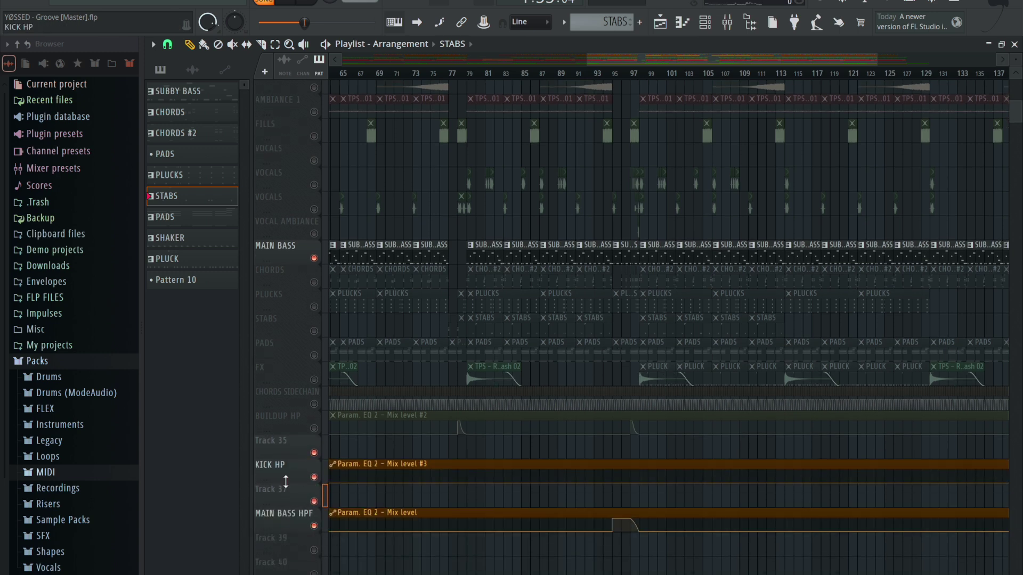
{"action": "left_click", "coordinate": [314, 428]}
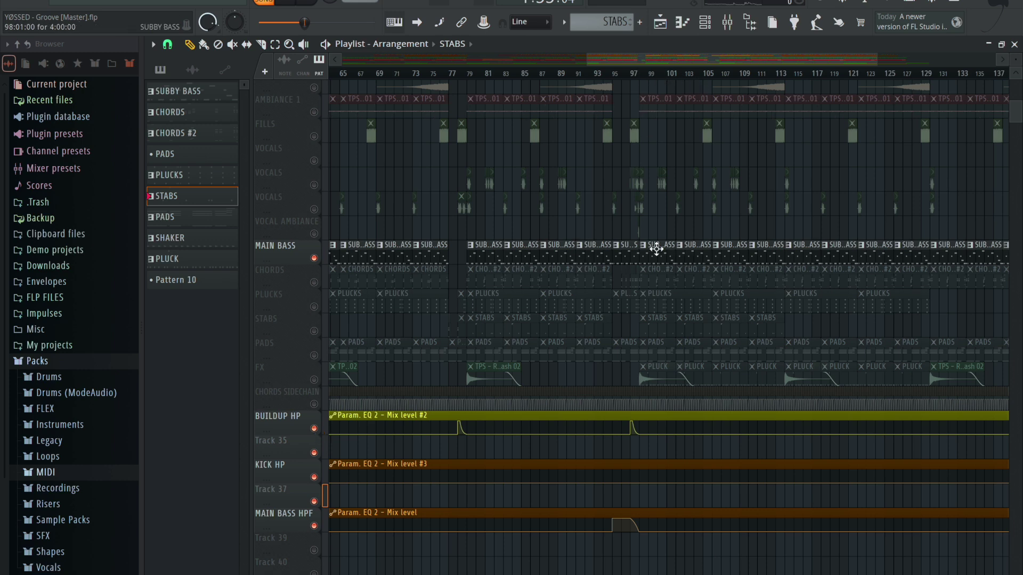
Play the main bass from bar 98 and switch the KICK track's mute during playback.
{"action": "left_click", "coordinate": [642, 77]}
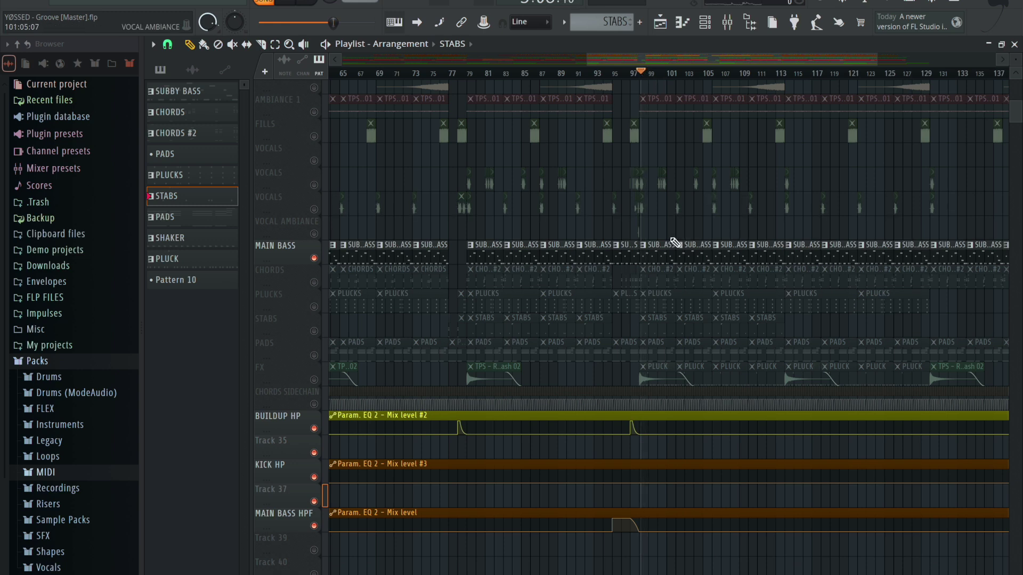
{"action": "key", "text": "space"}
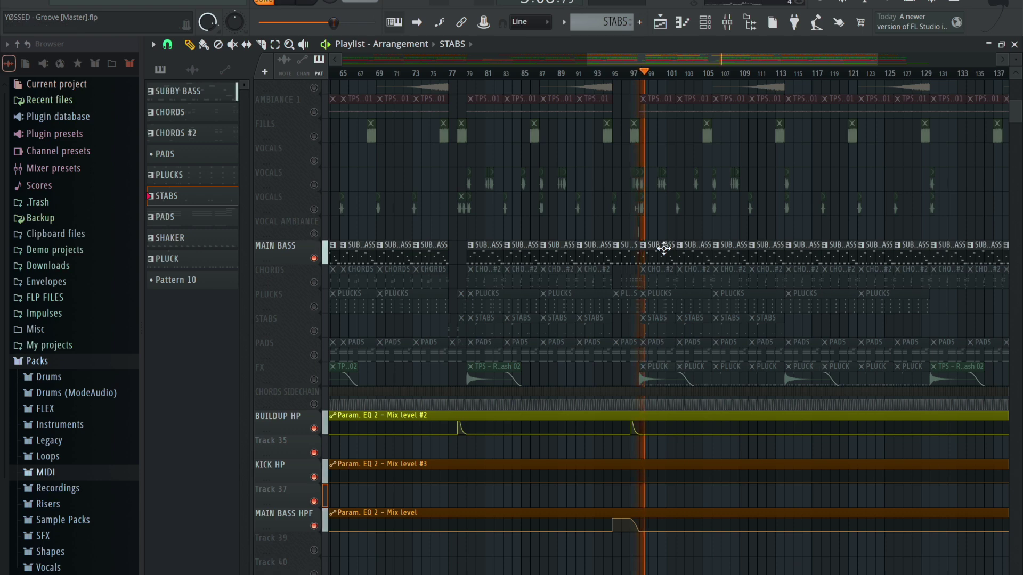
{"action": "scroll", "coordinate": [441, 129], "scroll_direction": "up", "scroll_amount": 1}
{"action": "scroll", "coordinate": [434, 129], "scroll_direction": "up", "scroll_amount": 8}
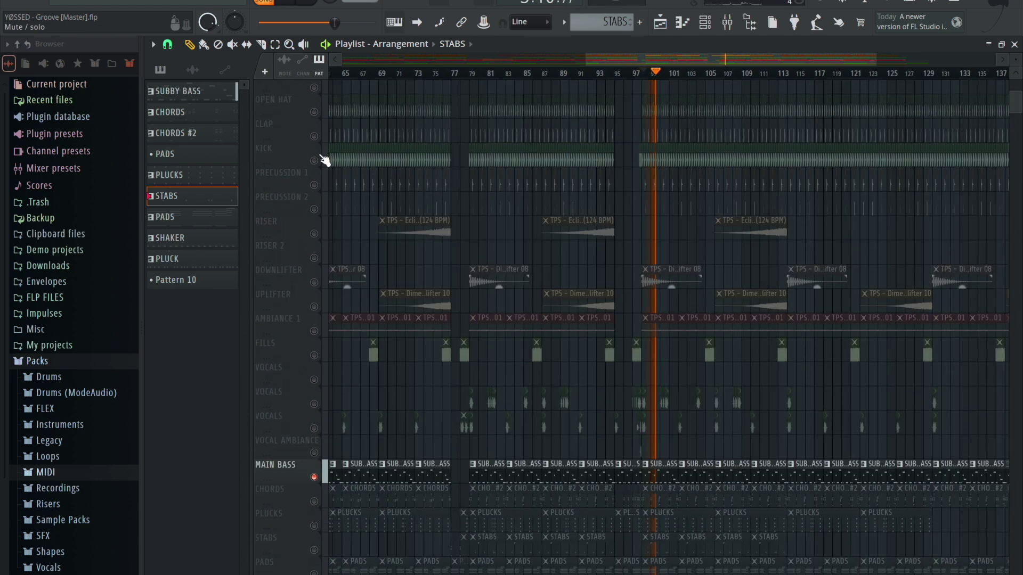
{"action": "left_click", "coordinate": [315, 160]}
{"action": "scroll", "coordinate": [450, 216], "scroll_direction": "down", "scroll_amount": 6}
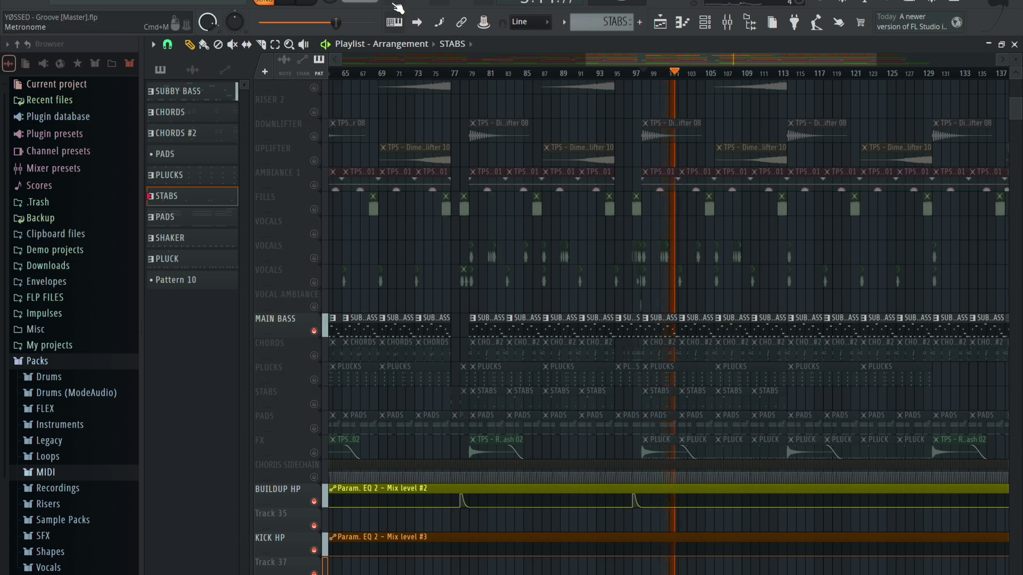
{"action": "key", "text": "space"}
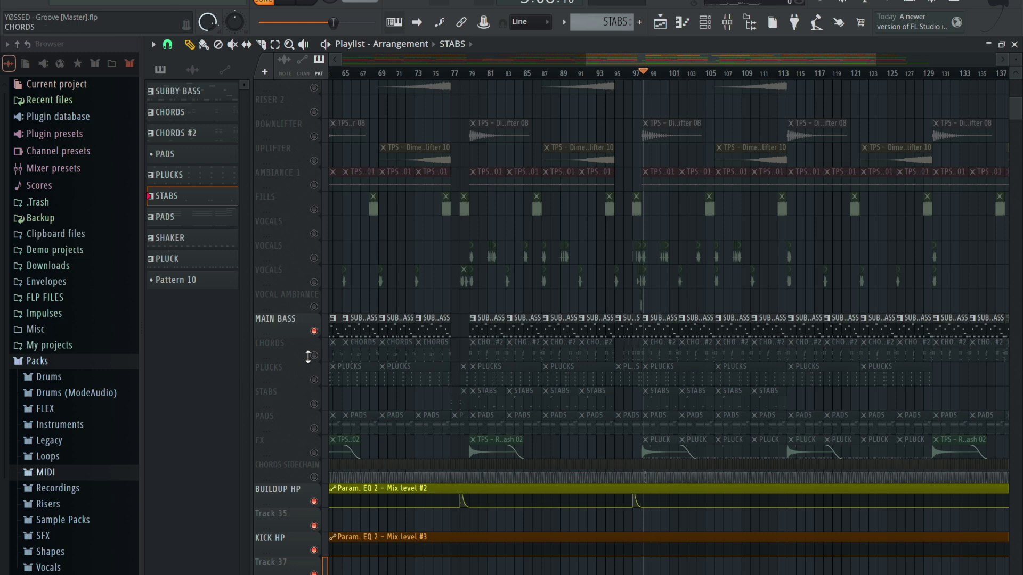
Unmute the CHORDS and CHORDS SIDECHAIN tracks and audition them with the main bass from bar 98.
{"action": "left_click", "coordinate": [314, 356]}
{"action": "key", "text": "space"}
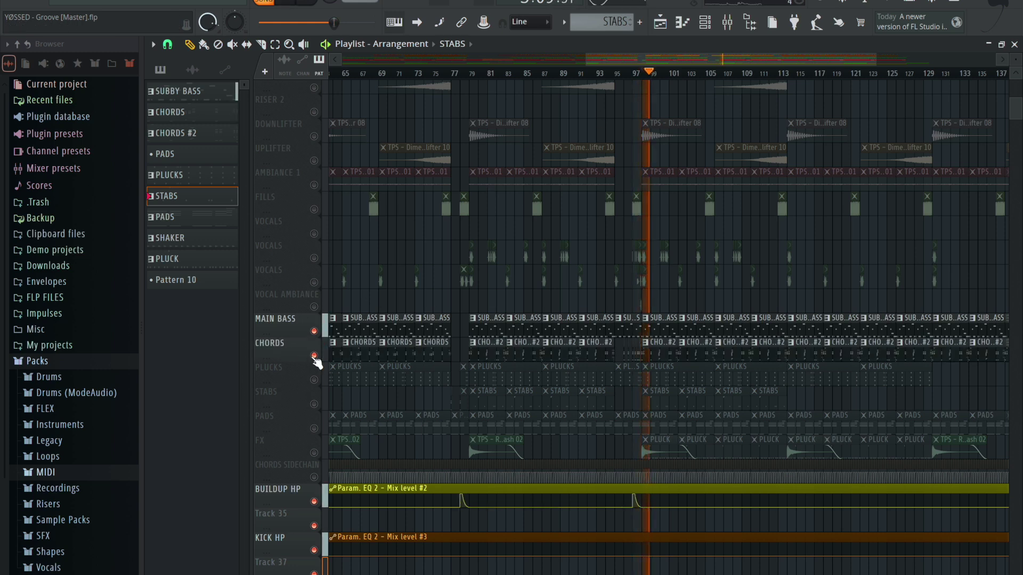
{"action": "left_click", "coordinate": [314, 477]}
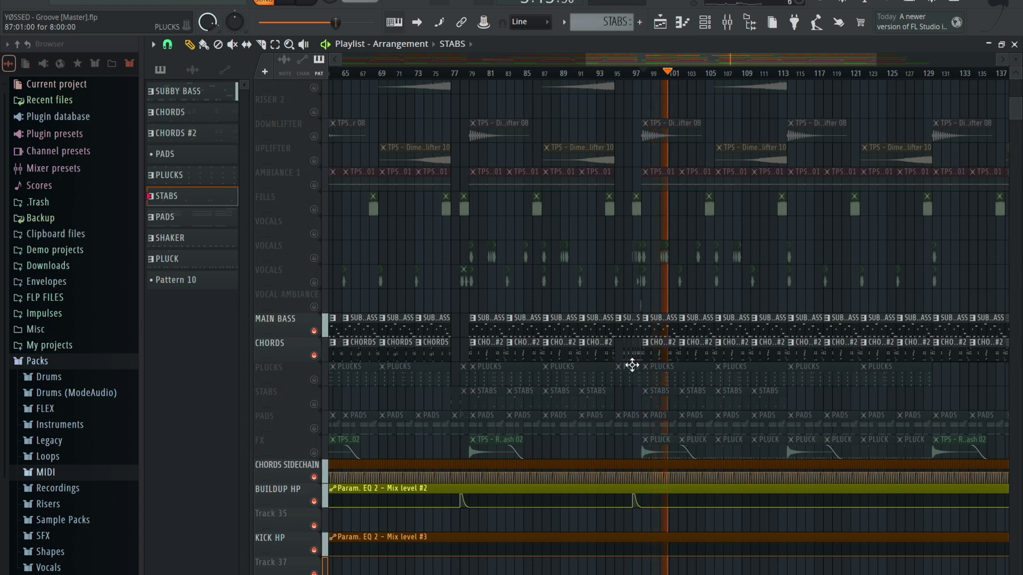
Open the CHORDS #2 clip at bar 98 in the piano roll and inspect its chord notes.
{"action": "double_click", "coordinate": [659, 357]}
{"action": "left_click_drag", "start_coordinate": [544, 54], "coordinate": [427, 52]}
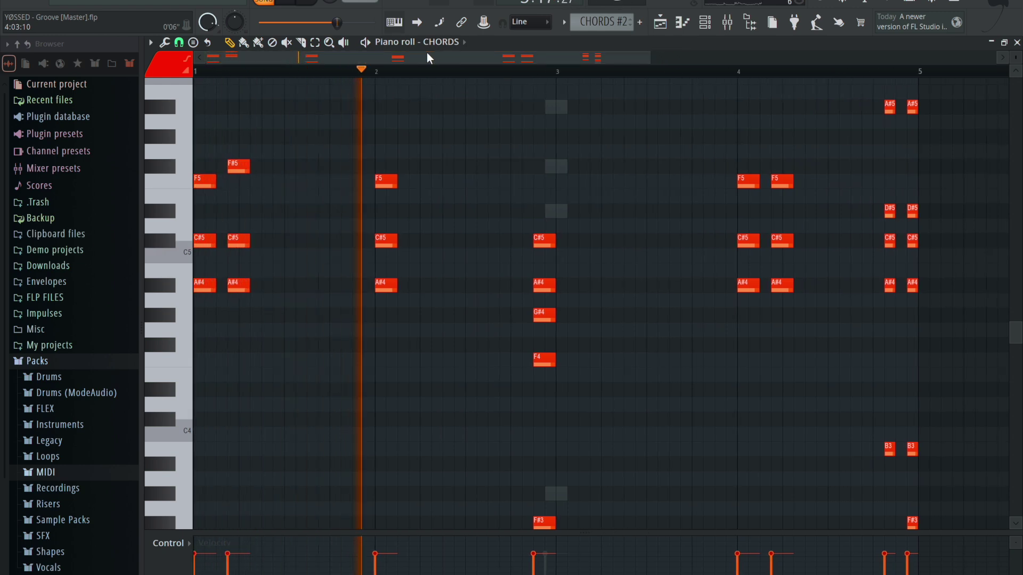
{"action": "scroll", "coordinate": [427, 123], "scroll_direction": "down", "scroll_amount": 3}
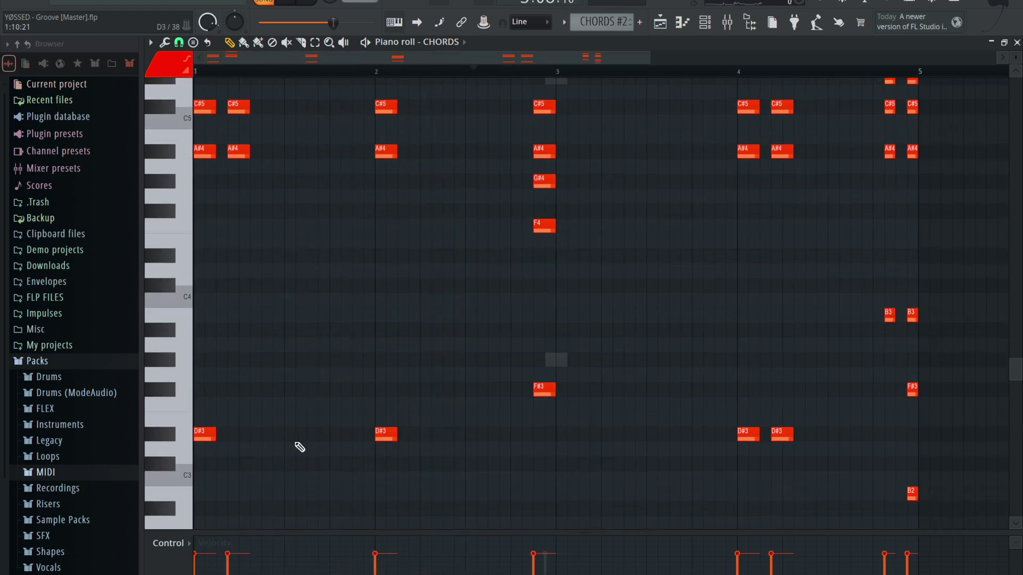
{"action": "scroll", "coordinate": [285, 442], "scroll_direction": "up", "scroll_amount": 2}
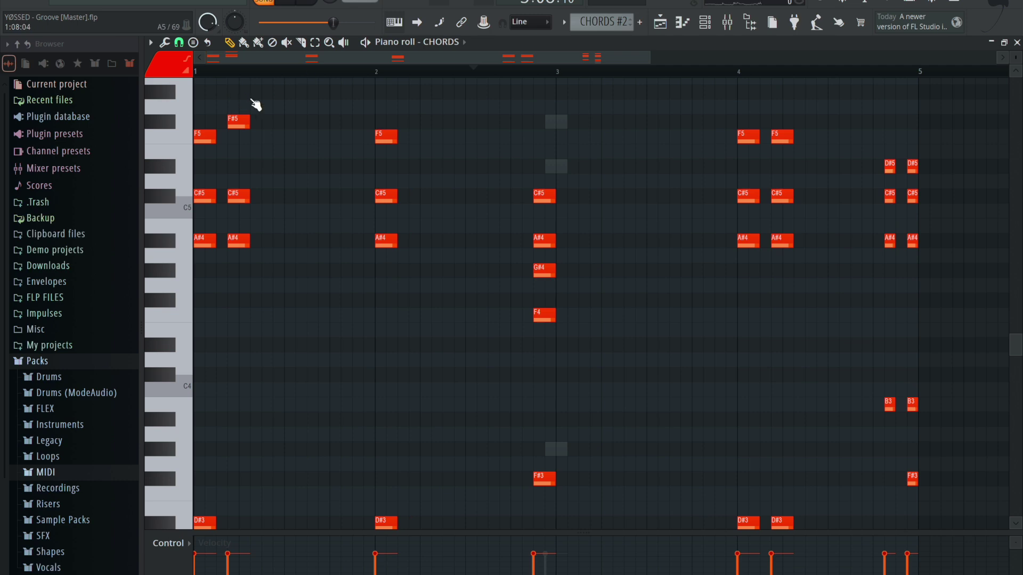
Audition the opening chords of the CHORDS #2 pattern from bar 1.
{"action": "mouse_move", "coordinate": [204, 137]}
{"action": "left_mouse_down"}
{"action": "mouse_move", "coordinate": [205, 156]}
{"action": "mouse_move", "coordinate": [206, 131]}
{"action": "left_mouse_up"}
{"action": "key", "text": "space"}
{"action": "key", "text": "space"}
{"action": "key", "text": "space"}
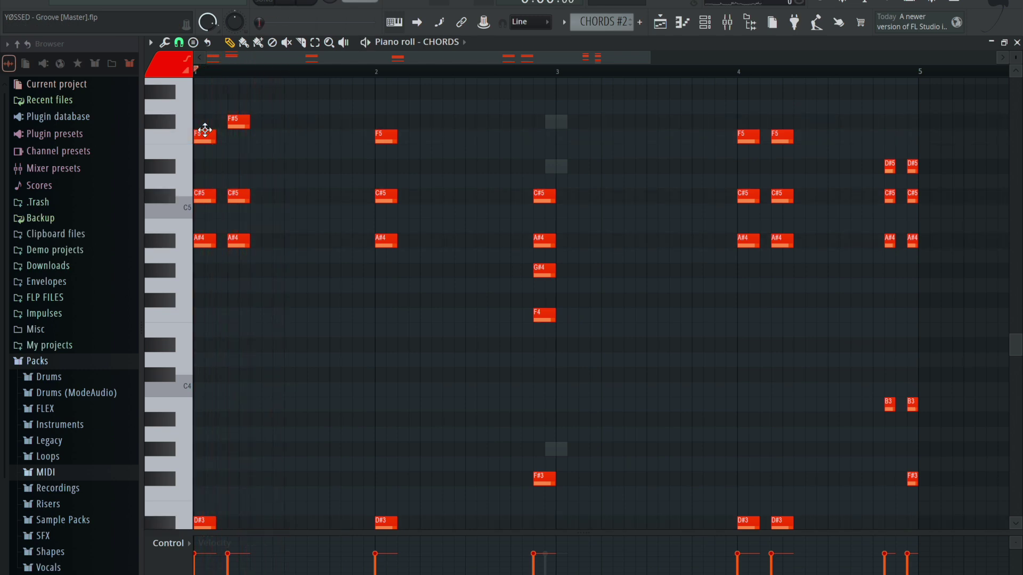
{"action": "key", "text": "space"}
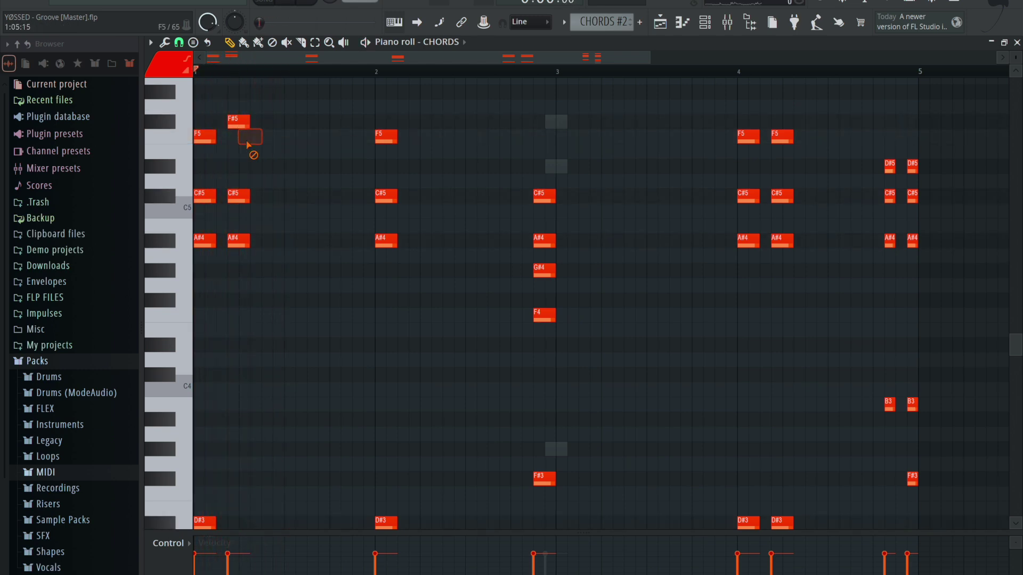
Try the second chord's F#5 note at F5, audition it, and return the note to F#5.
{"action": "left_click_drag", "start_coordinate": [239, 121], "coordinate": [239, 138]}
{"action": "key", "text": "space"}
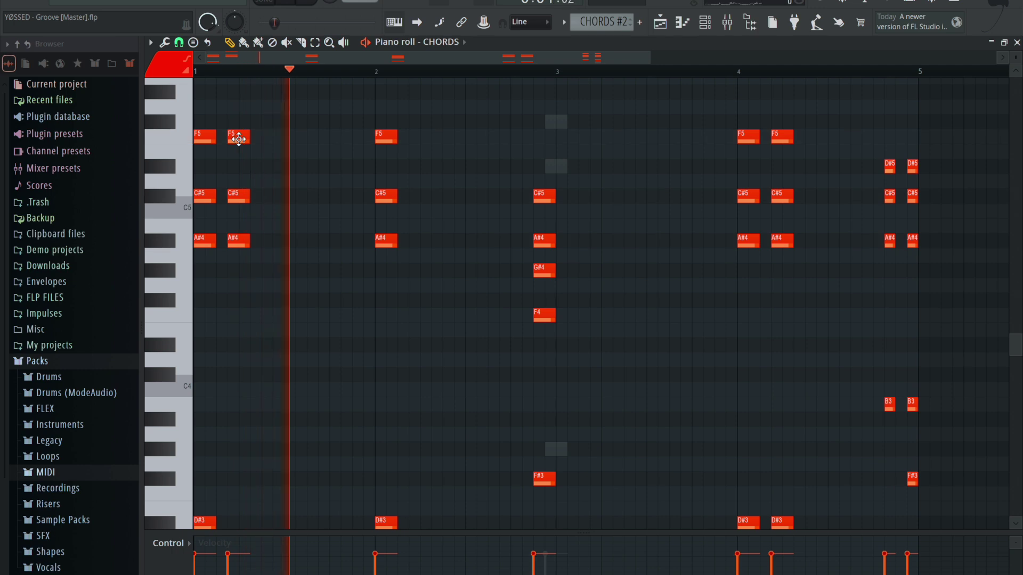
{"action": "key", "text": "space"}
{"action": "left_click_drag", "start_coordinate": [239, 138], "coordinate": [244, 118]}
Try raising the second chord's C#5 note to G#5 and its A#4 note to B4, auditioning the changes.
{"action": "left_click_drag", "start_coordinate": [235, 197], "coordinate": [236, 98]}
{"action": "key", "text": "space"}
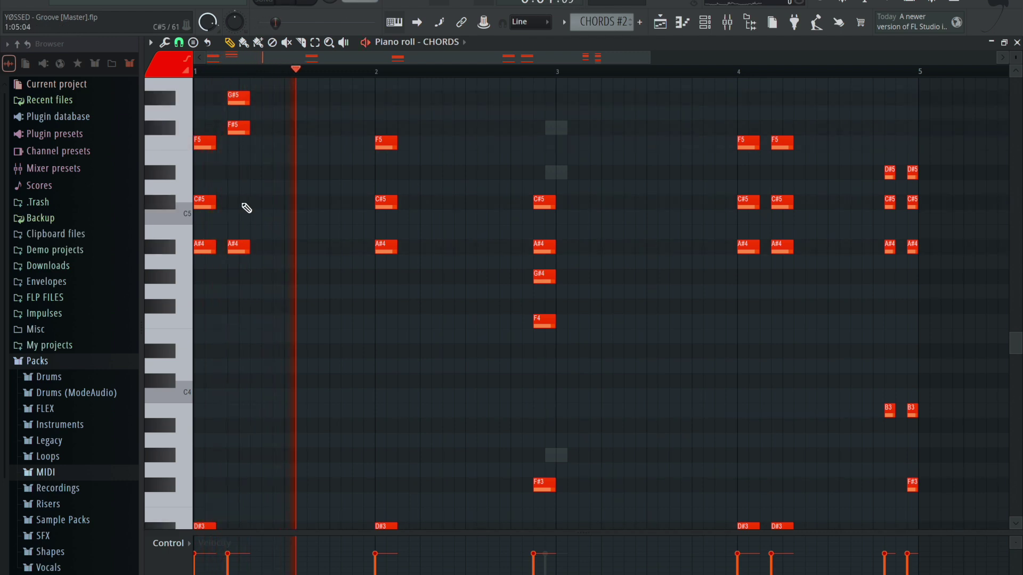
{"action": "left_click_drag", "start_coordinate": [235, 246], "coordinate": [238, 229]}
{"action": "key", "text": "space"}
{"action": "key", "text": "space"}
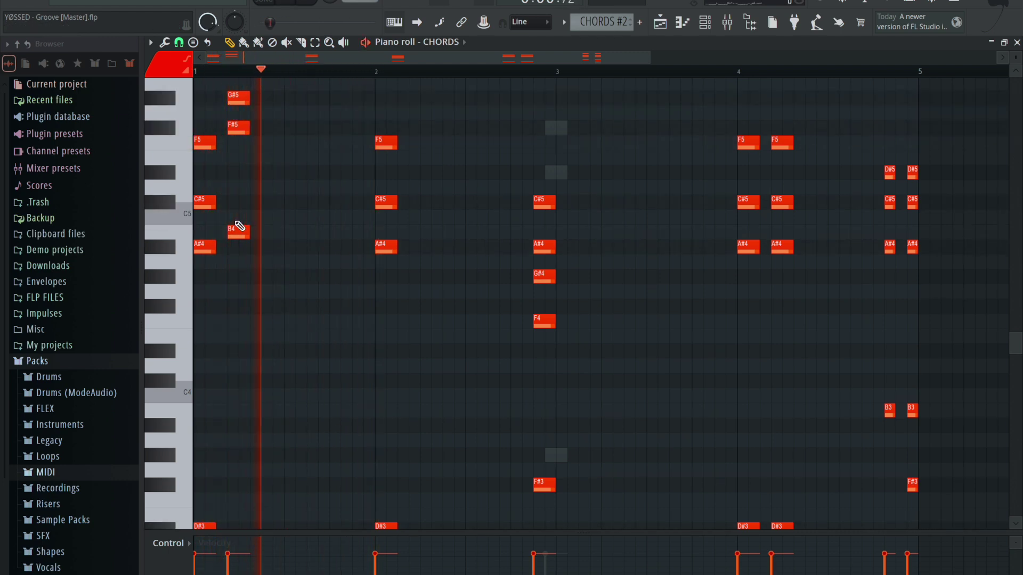
{"action": "key", "text": "space"}
{"action": "scroll", "coordinate": [237, 250], "scroll_direction": "down", "scroll_amount": 3}
{"action": "scroll", "coordinate": [215, 101], "scroll_direction": "up", "scroll_amount": 3}
Try raising the second chord's B4 note to C#5 and audition the resulting voicing.
{"action": "left_click_drag", "start_coordinate": [236, 236], "coordinate": [235, 200]}
{"action": "key", "text": "space"}
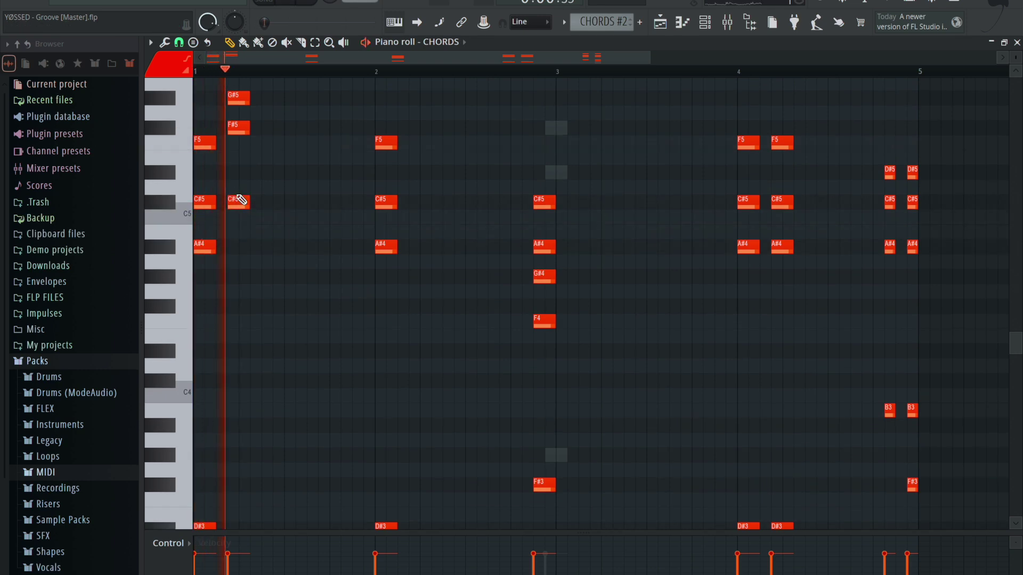
{"action": "key", "text": "space"}
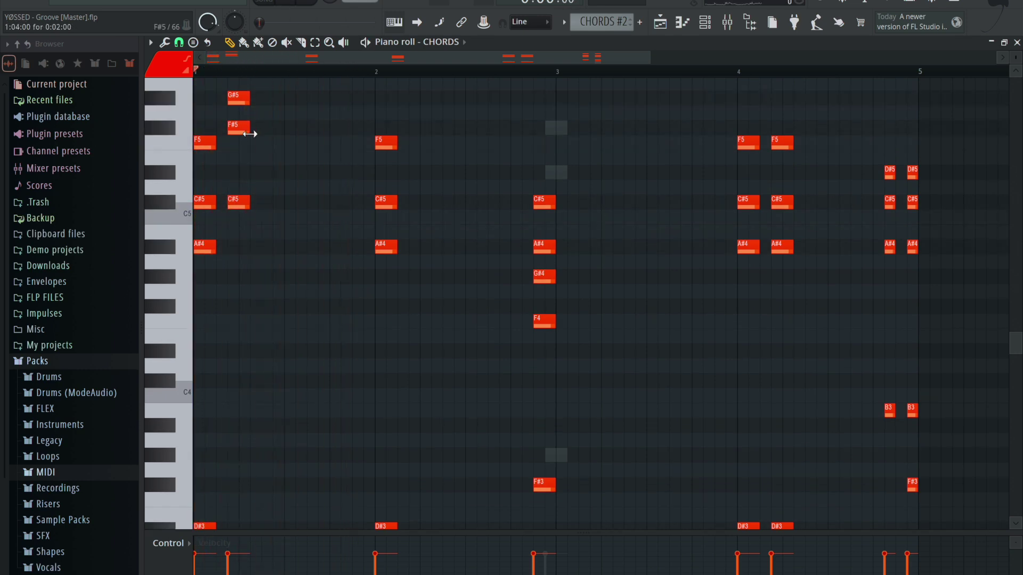
Undo the note moves made in the second chord and look over the original voicing.
{"action": "key", "text": "ctrl+z"}
{"action": "key", "text": "ctrl+z"}
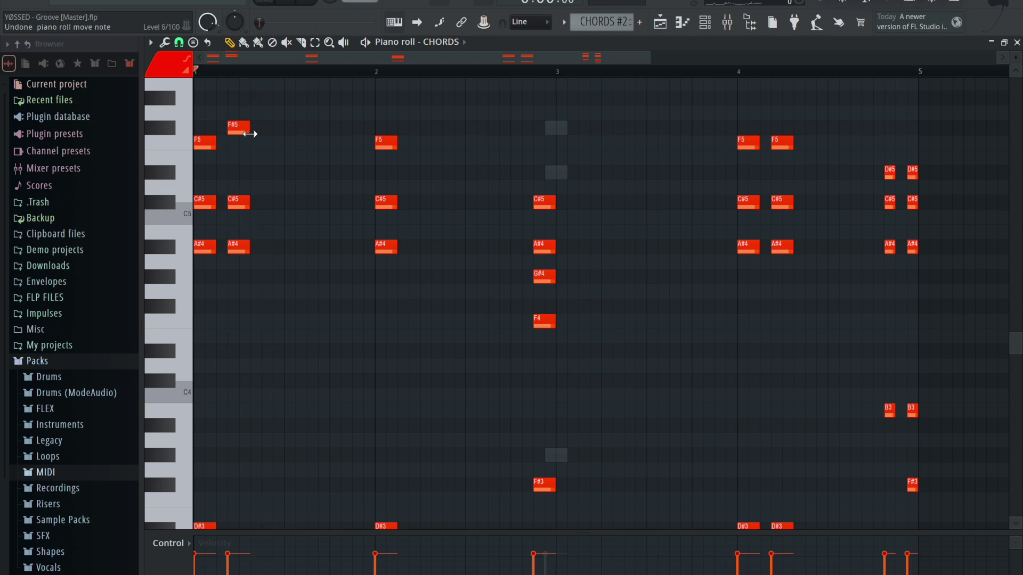
{"action": "key", "text": "ctrl+z"}
{"action": "right_click", "coordinate": [250, 138]}
{"action": "scroll", "coordinate": [314, 178], "scroll_direction": "down", "scroll_amount": 2}
{"action": "scroll", "coordinate": [360, 137], "scroll_direction": "up", "scroll_amount": 5}
{"action": "scroll", "coordinate": [361, 136], "scroll_direction": "down", "scroll_amount": 5}
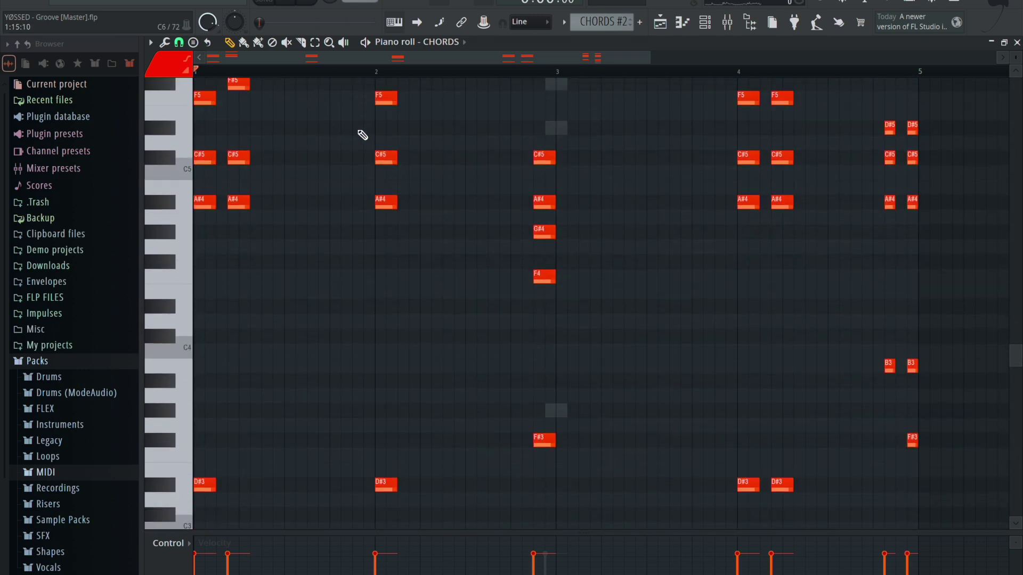
{"action": "scroll", "coordinate": [457, 181], "scroll_direction": "up", "scroll_amount": 2}
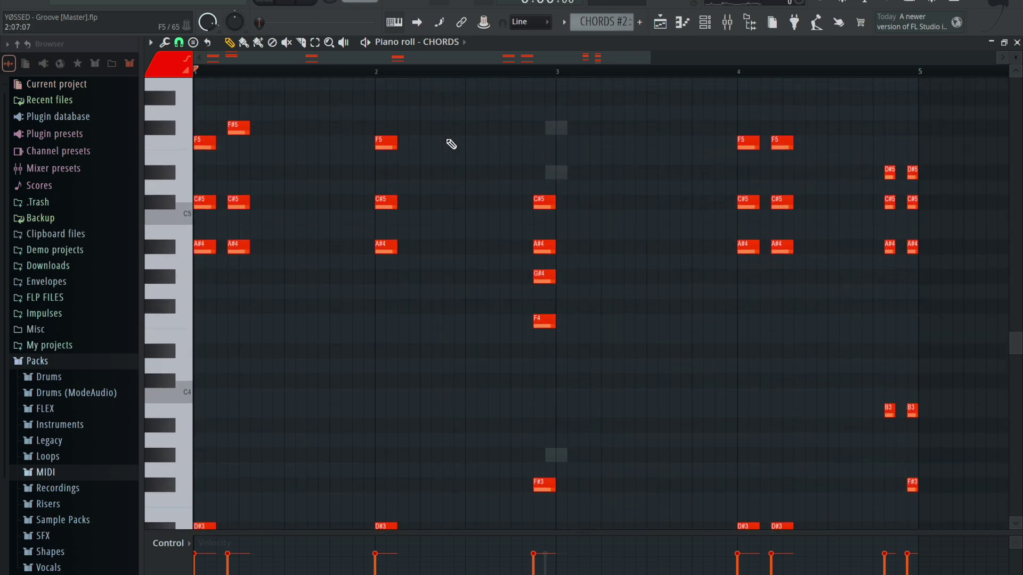
Show the STAB 3 channel in the piano roll, place the playhead just before bar 3, and inspect the stab's notes.
{"action": "left_click", "coordinate": [457, 47]}
{"action": "left_click", "coordinate": [657, 15]}
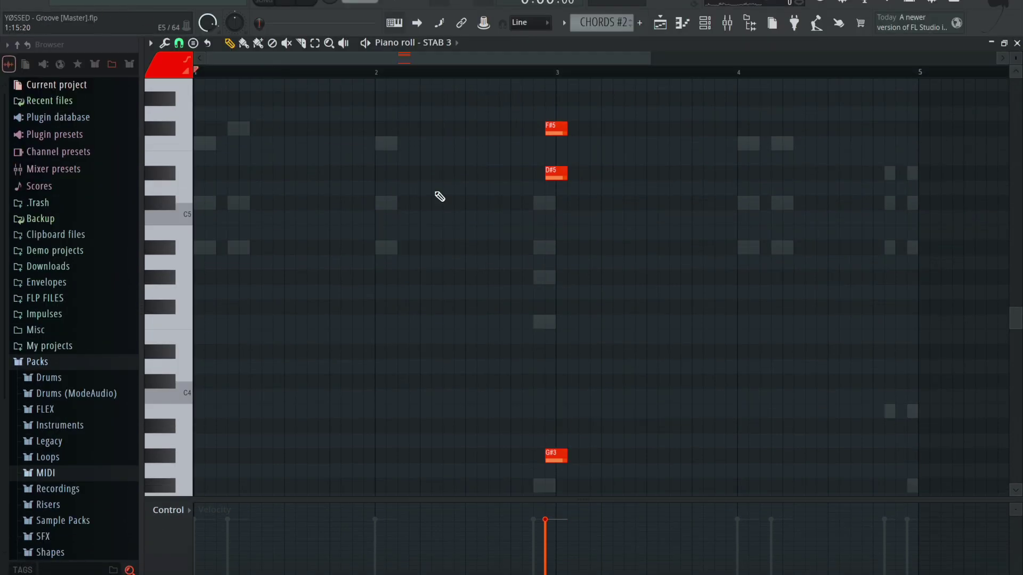
{"action": "left_click", "coordinate": [534, 71]}
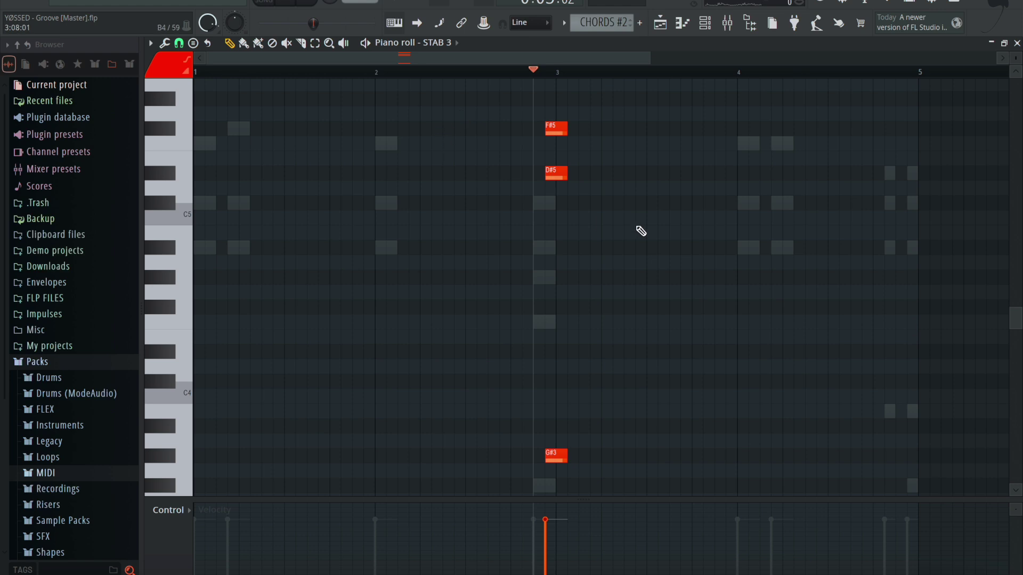
{"action": "key", "text": "space"}
{"action": "scroll", "coordinate": [564, 225], "scroll_direction": "down", "scroll_amount": 4}
{"action": "scroll", "coordinate": [549, 187], "scroll_direction": "down", "scroll_amount": 3}
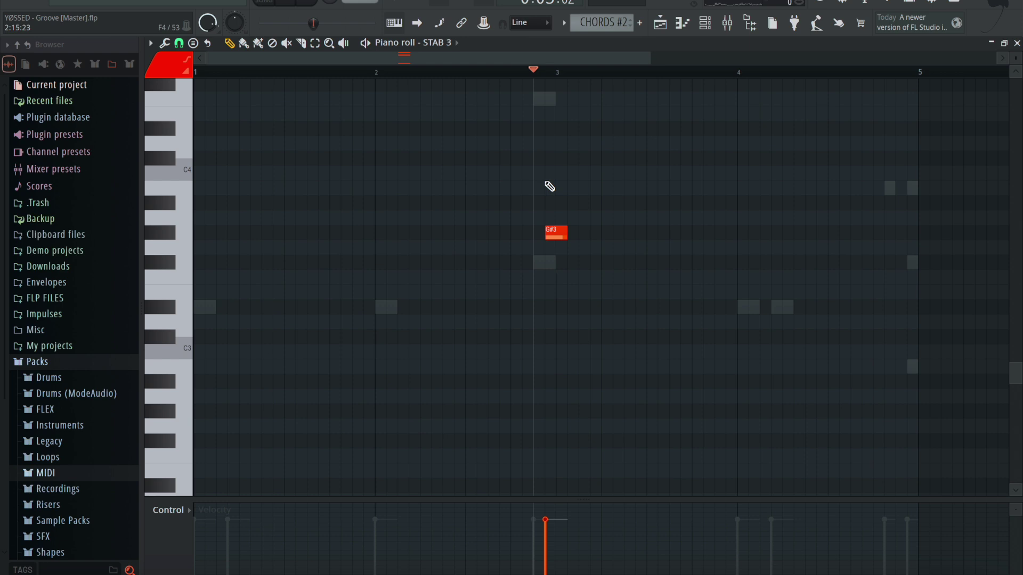
{"action": "scroll", "coordinate": [549, 187], "scroll_direction": "up", "scroll_amount": 9}
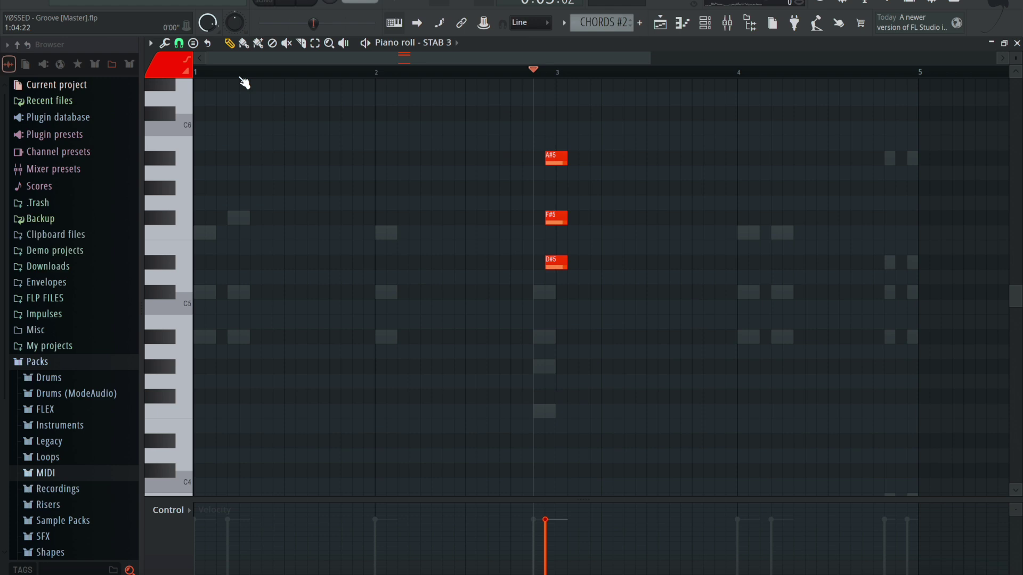
Return the playhead to bar 1 and switch the piano roll back to the CHORDS channel.
{"action": "left_click_drag", "start_coordinate": [228, 69], "coordinate": [180, 70]}
{"action": "key", "text": "space"}
{"action": "key", "text": "space"}
{"action": "left_click", "coordinate": [449, 42]}
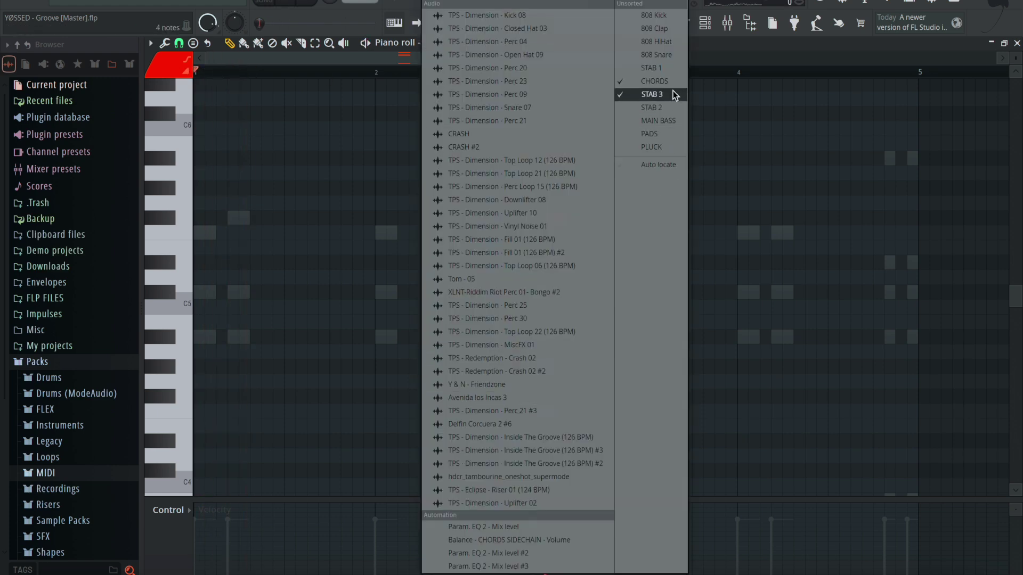
{"action": "left_click", "coordinate": [650, 93]}
Select the second chord's F#5, C#5 and A#4 notes and audition the chord.
{"action": "left_click_drag", "start_coordinate": [237, 203], "coordinate": [238, 345]}
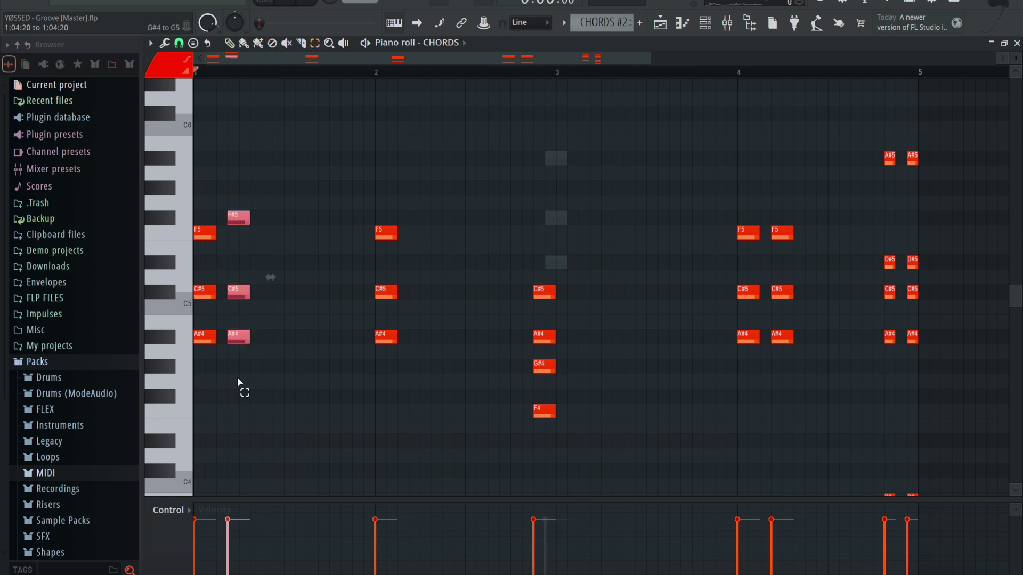
{"action": "key", "text": "space"}
{"action": "mouse_move", "coordinate": [240, 218]}
{"action": "left_mouse_down"}
{"action": "mouse_move", "coordinate": [252, 217]}
{"action": "mouse_move", "coordinate": [229, 218]}
{"action": "mouse_move", "coordinate": [240, 217]}
{"action": "left_mouse_up"}
{"action": "key", "text": "space"}
Examine the full note range of the CHORDS #2 pattern, from its highest to its lowest notes.
{"action": "scroll", "coordinate": [239, 218], "scroll_direction": "down", "scroll_amount": 3}
{"action": "scroll", "coordinate": [237, 216], "scroll_direction": "up", "scroll_amount": 7}
{"action": "scroll", "coordinate": [242, 223], "scroll_direction": "down", "scroll_amount": 5}
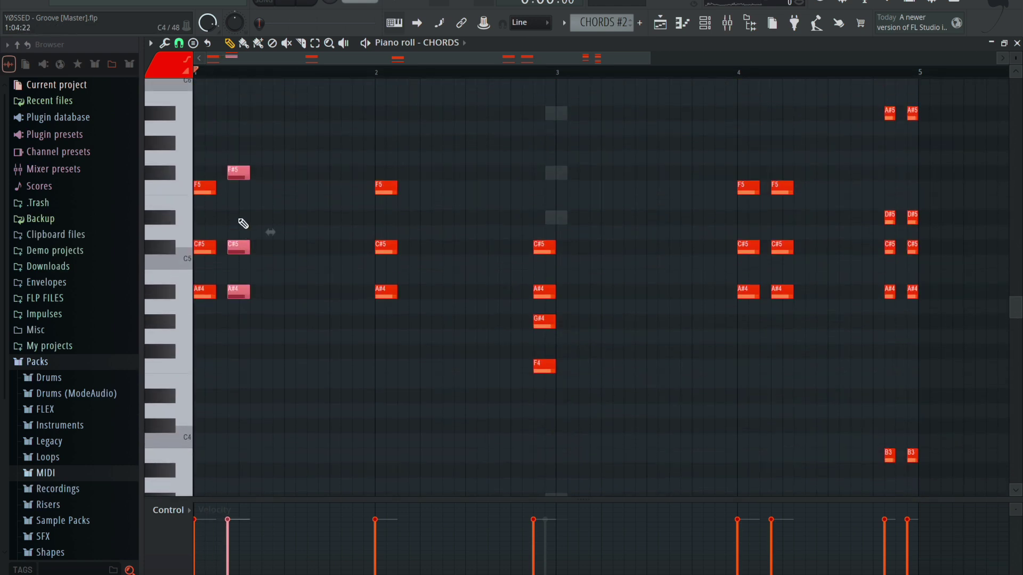
{"action": "scroll", "coordinate": [433, 258], "scroll_direction": "down", "scroll_amount": 2}
{"action": "scroll", "coordinate": [458, 281], "scroll_direction": "down", "scroll_amount": 2}
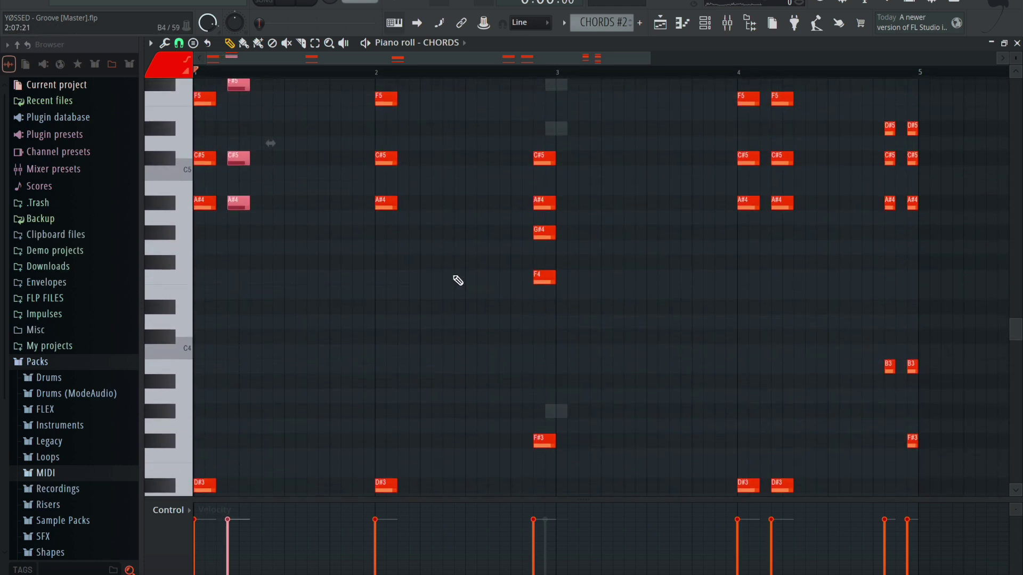
{"action": "scroll", "coordinate": [458, 280], "scroll_direction": "up", "scroll_amount": 8}
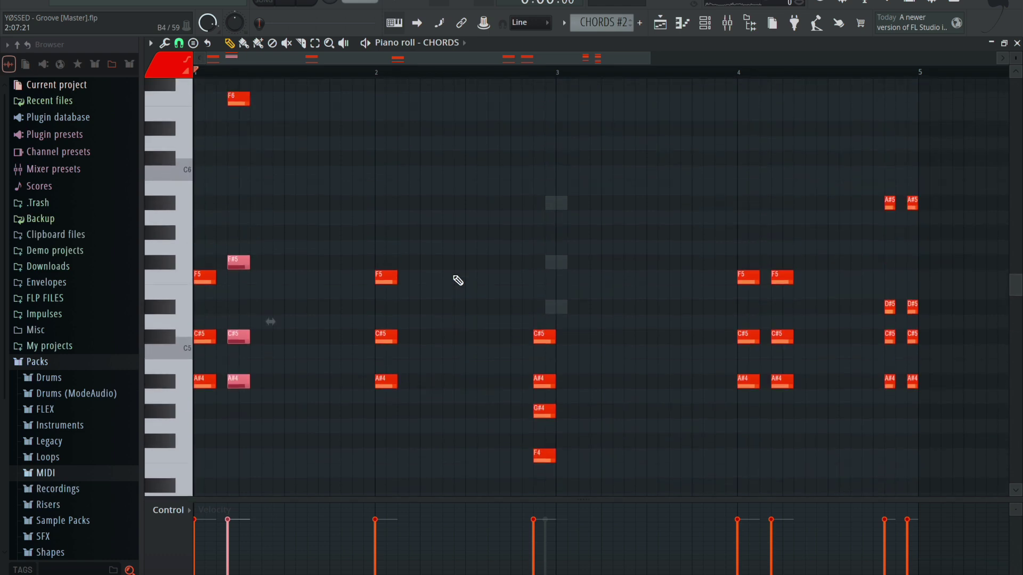
{"action": "scroll", "coordinate": [458, 281], "scroll_direction": "down", "scroll_amount": 15}
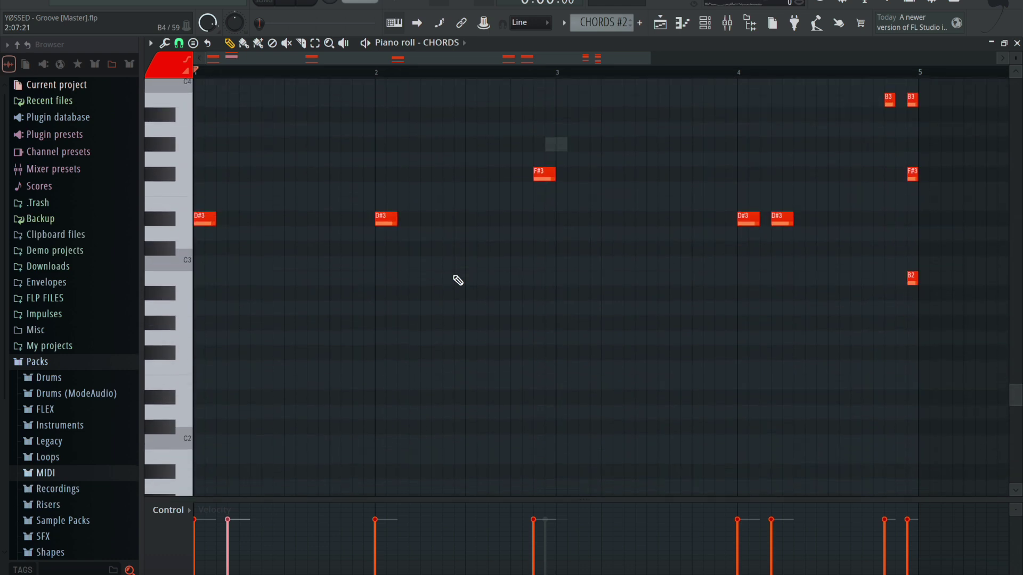
{"action": "scroll", "coordinate": [458, 280], "scroll_direction": "up", "scroll_amount": 12}
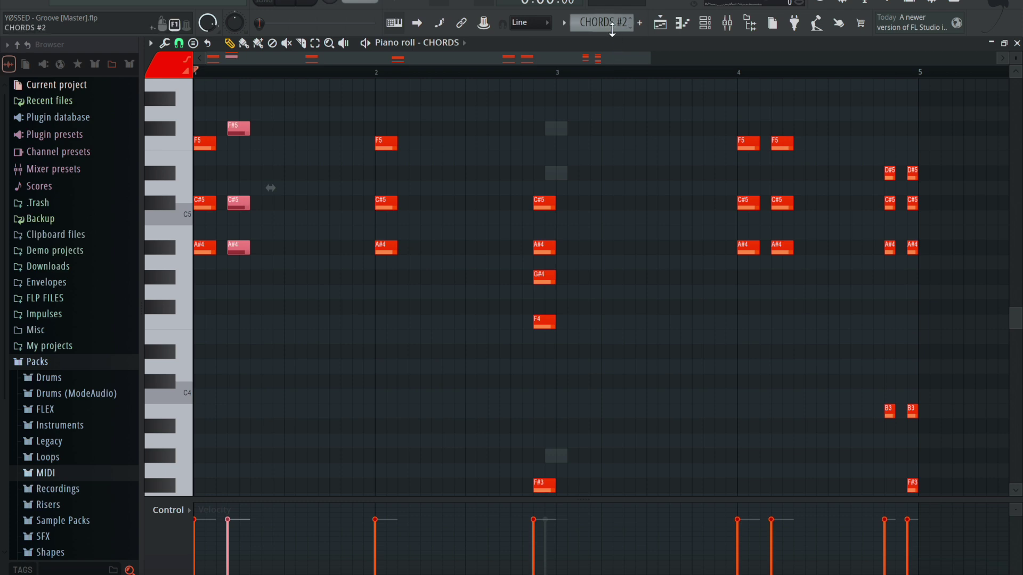
Switch to the CHORDS pattern and examine its high and low chord notes in the piano roll.
{"action": "scroll", "coordinate": [612, 24], "scroll_direction": "up", "scroll_amount": 2}
{"action": "scroll", "coordinate": [521, 358], "scroll_direction": "down", "scroll_amount": 6}
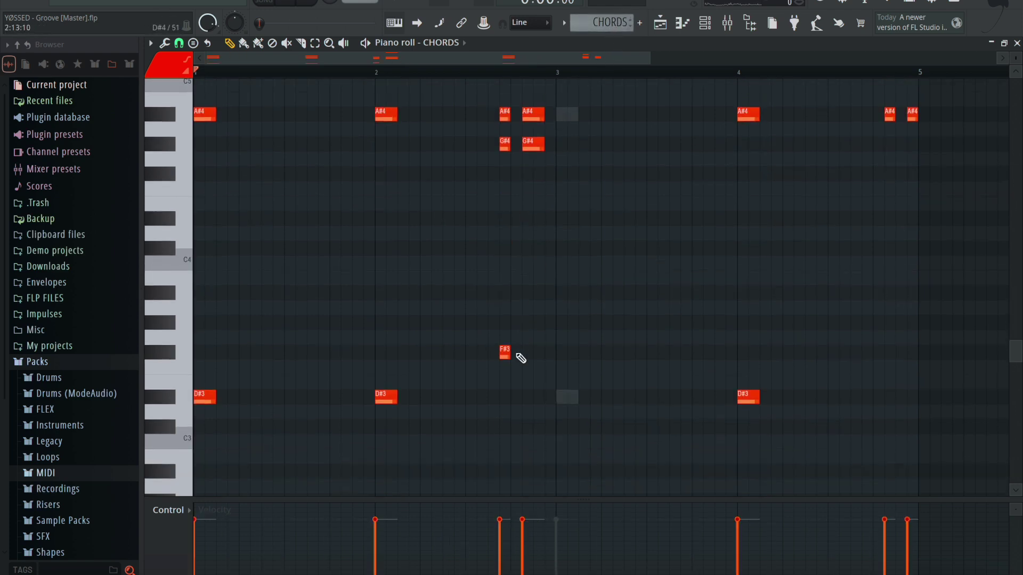
{"action": "scroll", "coordinate": [521, 358], "scroll_direction": "up", "scroll_amount": 4}
{"action": "scroll", "coordinate": [521, 358], "scroll_direction": "down", "scroll_amount": 6}
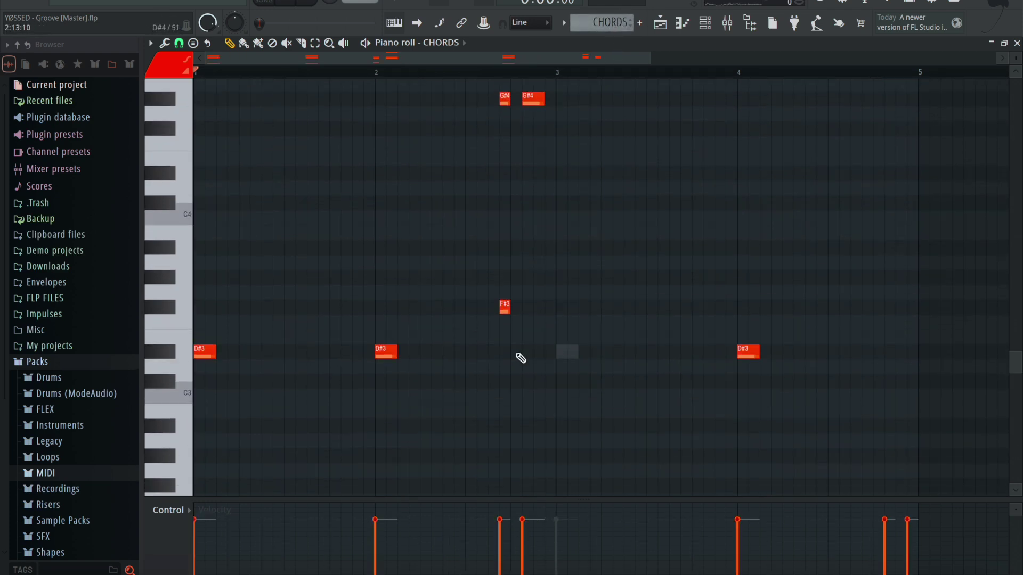
{"action": "scroll", "coordinate": [521, 358], "scroll_direction": "up", "scroll_amount": 11}
{"action": "scroll", "coordinate": [521, 358], "scroll_direction": "down", "scroll_amount": 2}
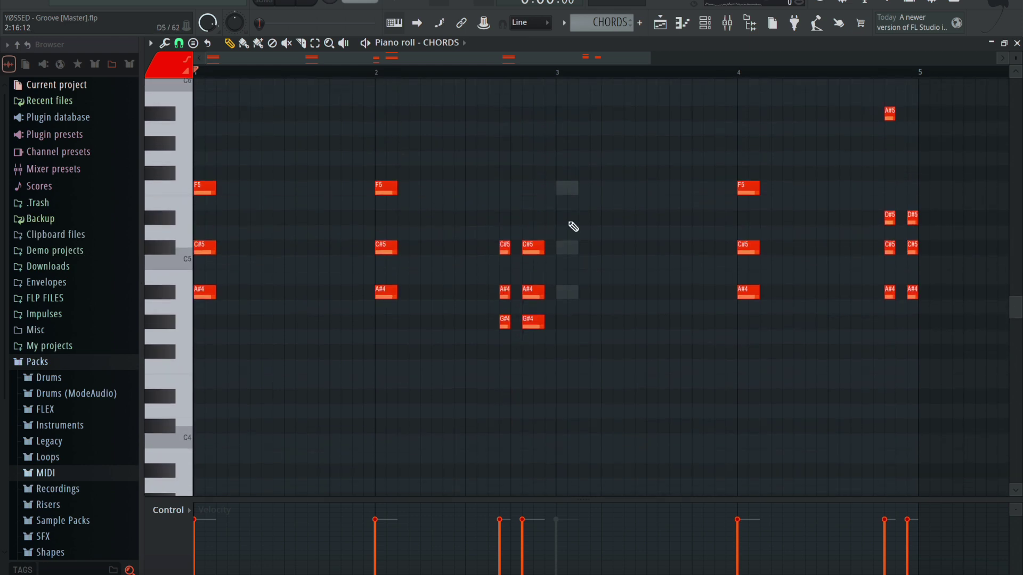
Switch the active pattern to STABS with the piano roll open.
{"action": "left_click_drag", "start_coordinate": [602, 22], "coordinate": [601, 40]}
{"action": "scroll", "coordinate": [635, 126], "scroll_direction": "down", "scroll_amount": 5}
{"action": "scroll", "coordinate": [635, 126], "scroll_direction": "up", "scroll_amount": 4}
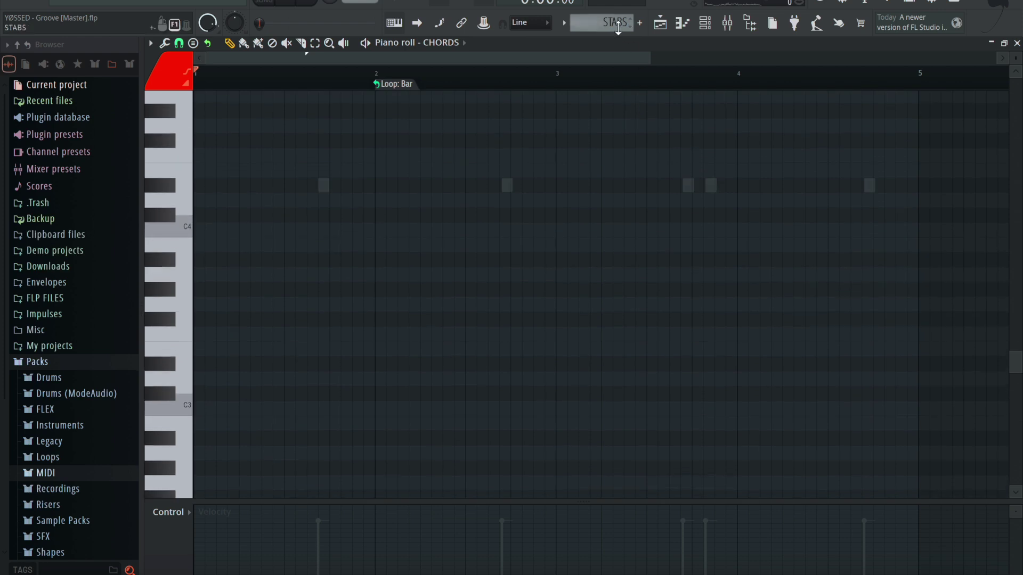
Switch the active pattern to CHORDS #2 and play its chords in the piano roll.
{"action": "mouse_move", "coordinate": [616, 25]}
{"action": "left_mouse_down"}
{"action": "mouse_move", "coordinate": [616, 15]}
{"action": "mouse_move", "coordinate": [616, 26]}
{"action": "left_mouse_up"}
{"action": "scroll", "coordinate": [662, 176], "scroll_direction": "up", "scroll_amount": 5}
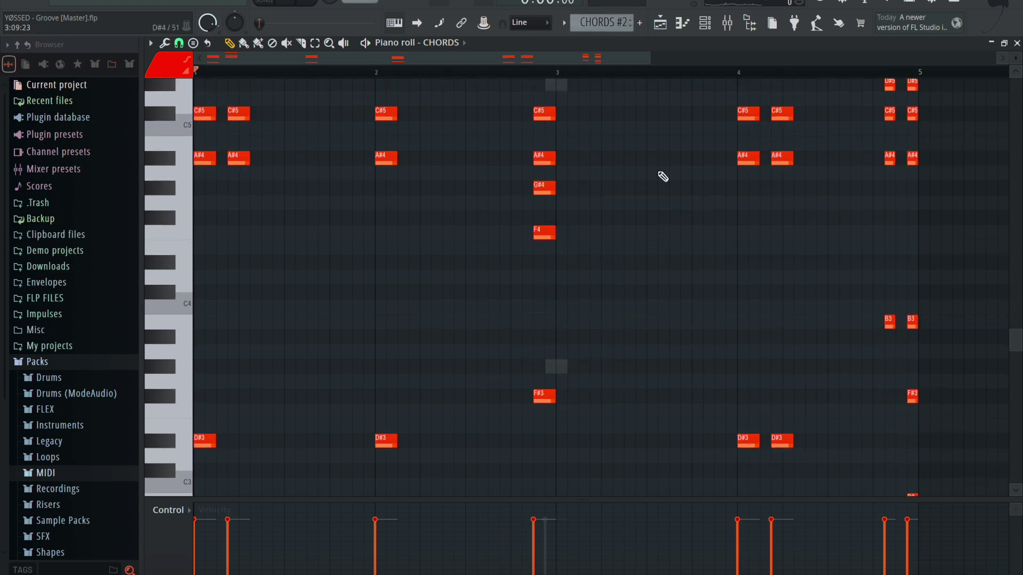
{"action": "scroll", "coordinate": [662, 177], "scroll_direction": "up", "scroll_amount": 5}
{"action": "key", "text": "space"}
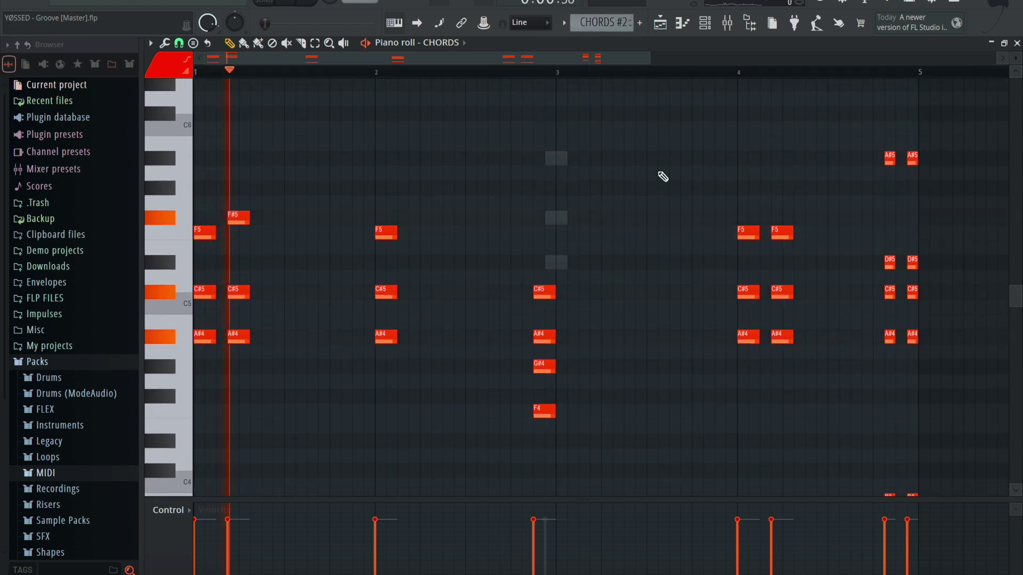
{"action": "scroll", "coordinate": [663, 176], "scroll_direction": "down", "scroll_amount": 5}
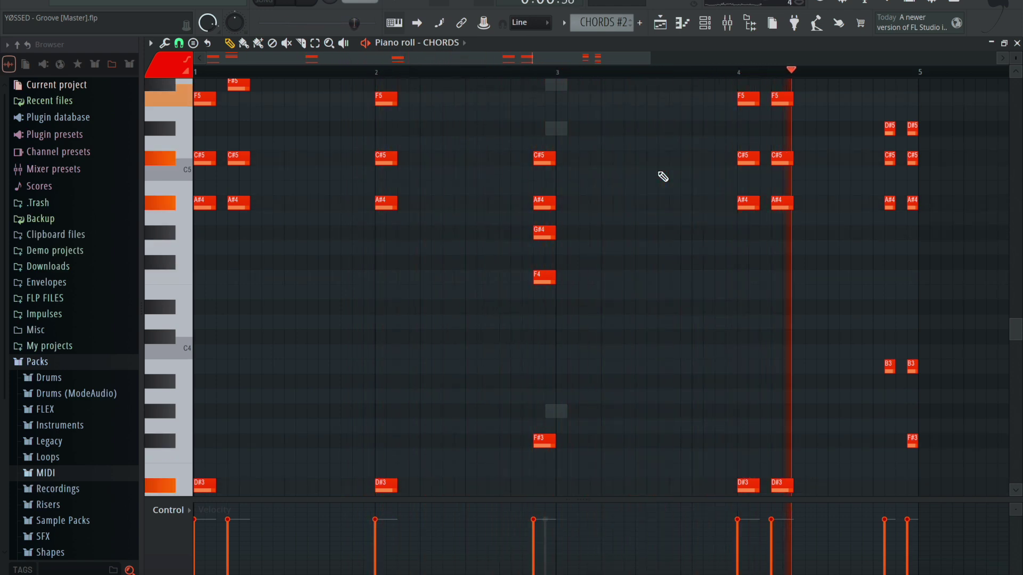
{"action": "key", "text": "space"}
Replay the CHORDS #2 pattern and examine its upper and lower chord notes.
{"action": "scroll", "coordinate": [999, 208], "scroll_direction": "down", "scroll_amount": 1}
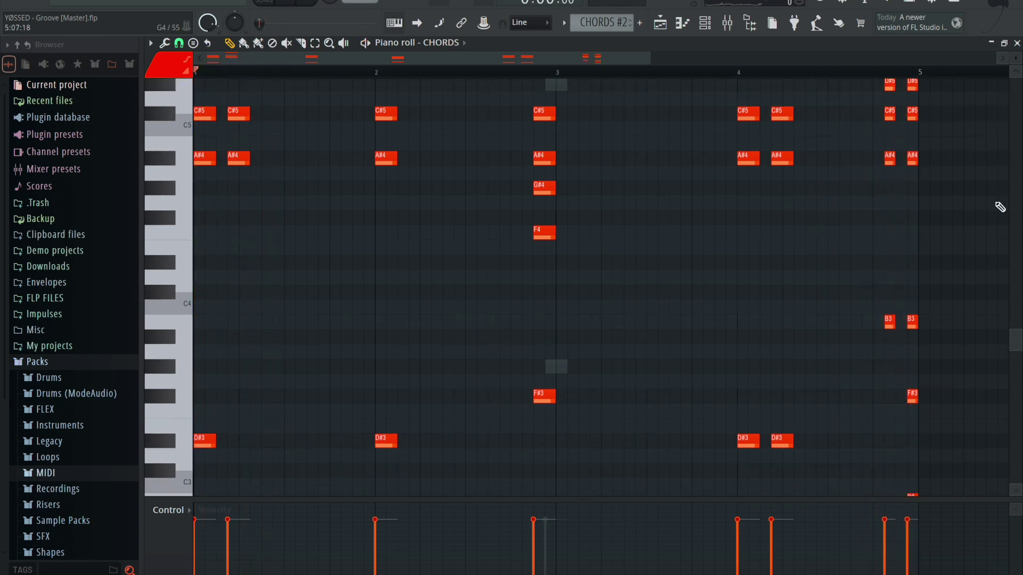
{"action": "scroll", "coordinate": [968, 334], "scroll_direction": "up", "scroll_amount": 5}
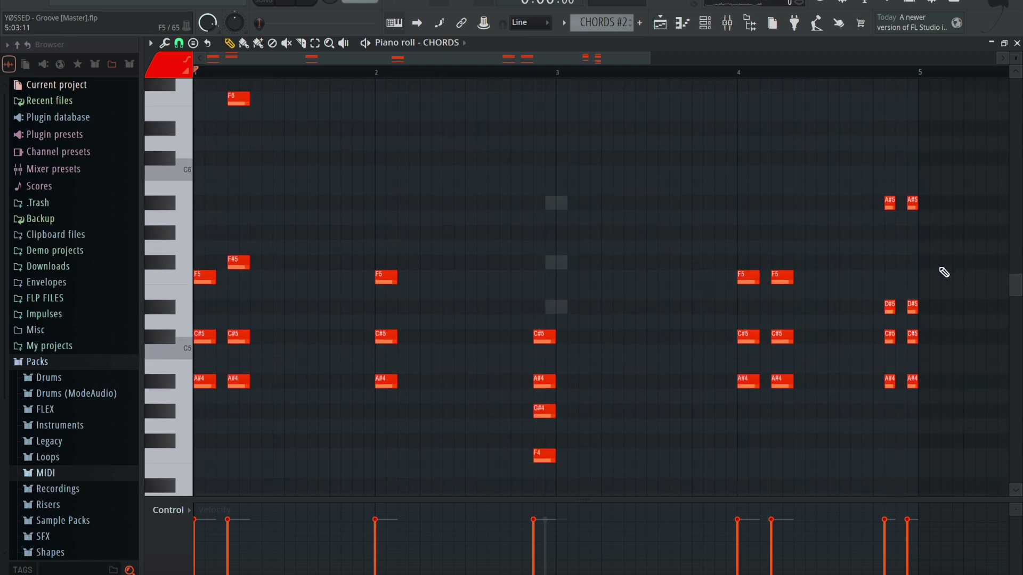
{"action": "key", "text": "space"}
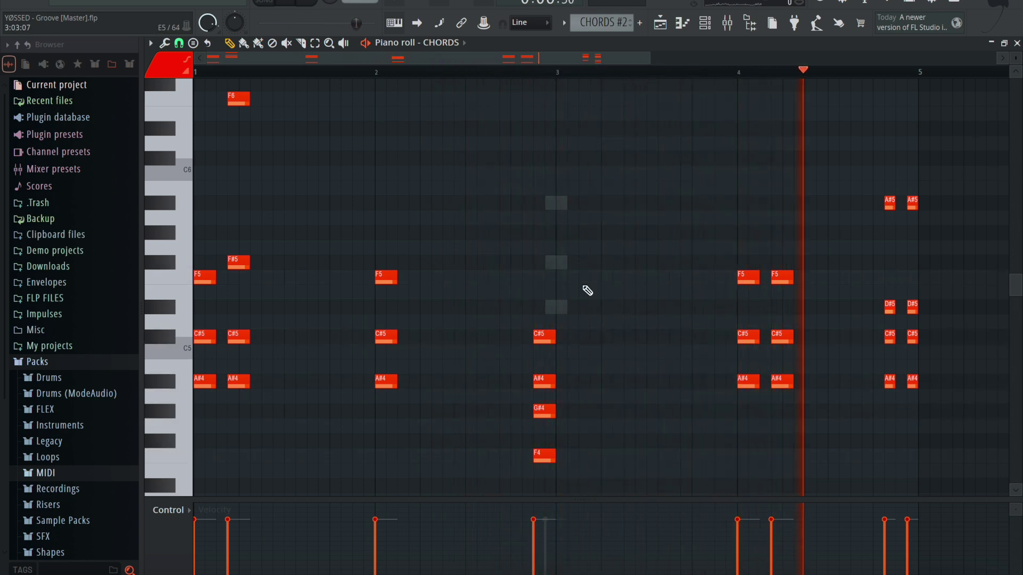
{"action": "key", "text": "space"}
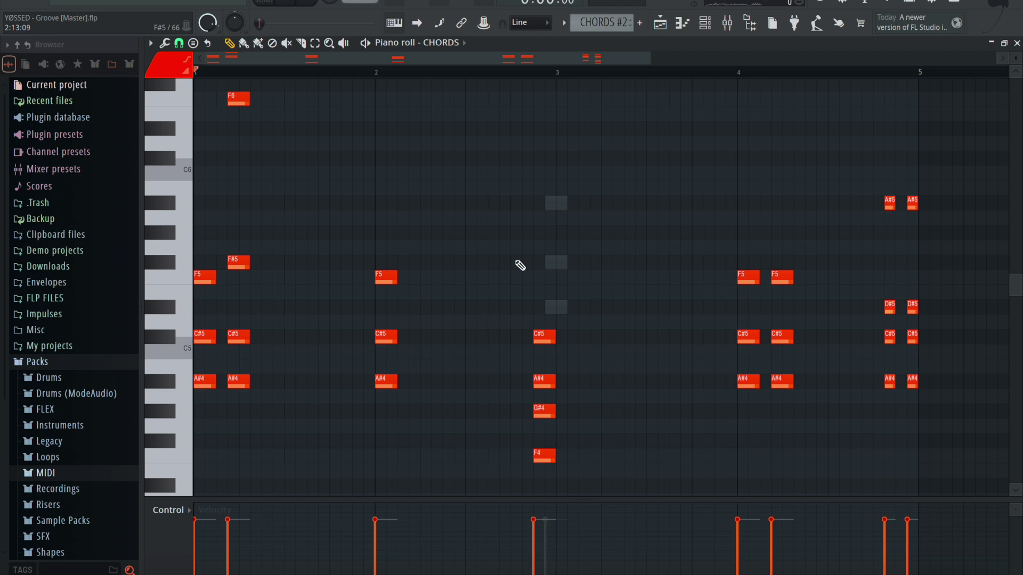
{"action": "scroll", "coordinate": [383, 200], "scroll_direction": "down", "scroll_amount": 4}
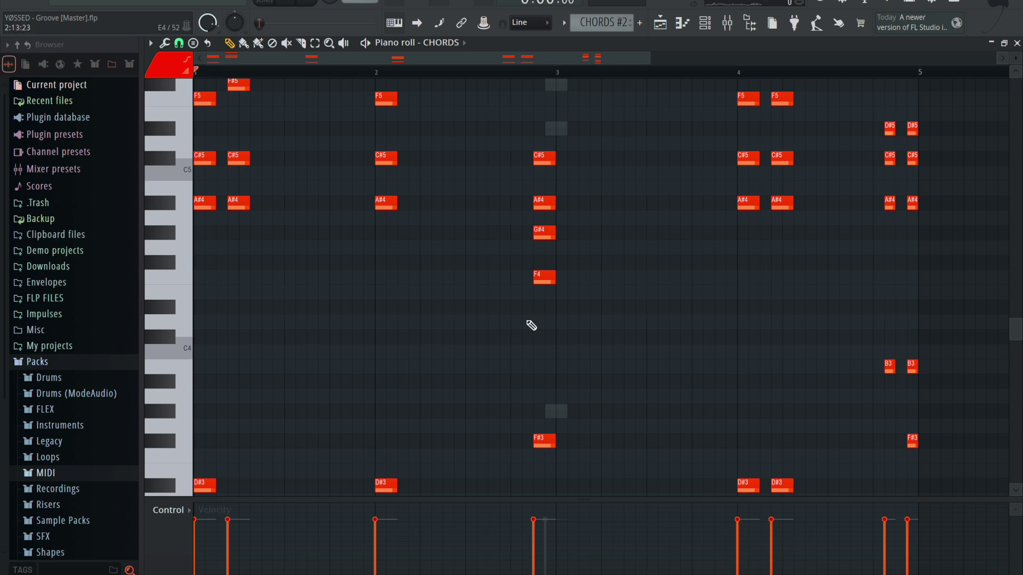
{"action": "left_click", "coordinate": [659, 307]}
{"action": "right_click", "coordinate": [656, 306]}
Solo the CHORDS track in the playlist and unmute the CHORDS SIDECHAIN track alongside it.
{"action": "left_click", "coordinate": [660, 22]}
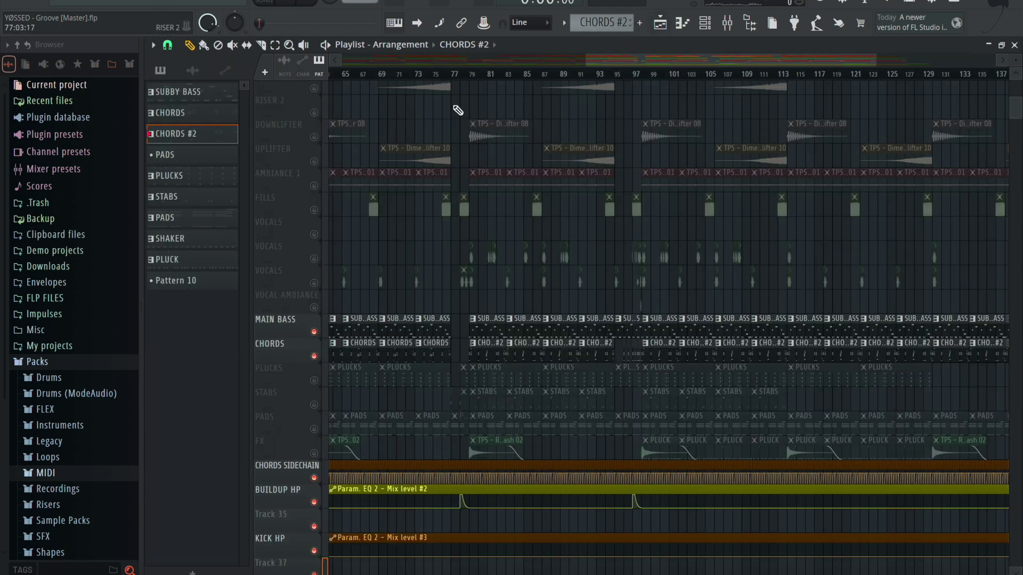
{"action": "left_click", "coordinate": [289, 44]}
{"action": "left_click_drag", "start_coordinate": [631, 289], "coordinate": [677, 437]}
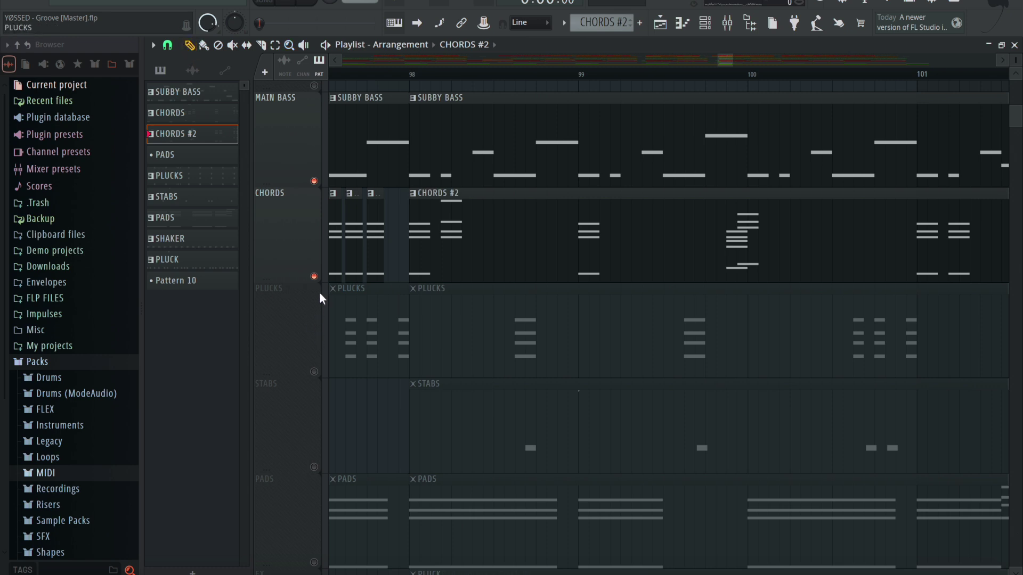
{"action": "right_click", "coordinate": [315, 276]}
{"action": "scroll", "coordinate": [352, 266], "scroll_direction": "down", "scroll_amount": 4}
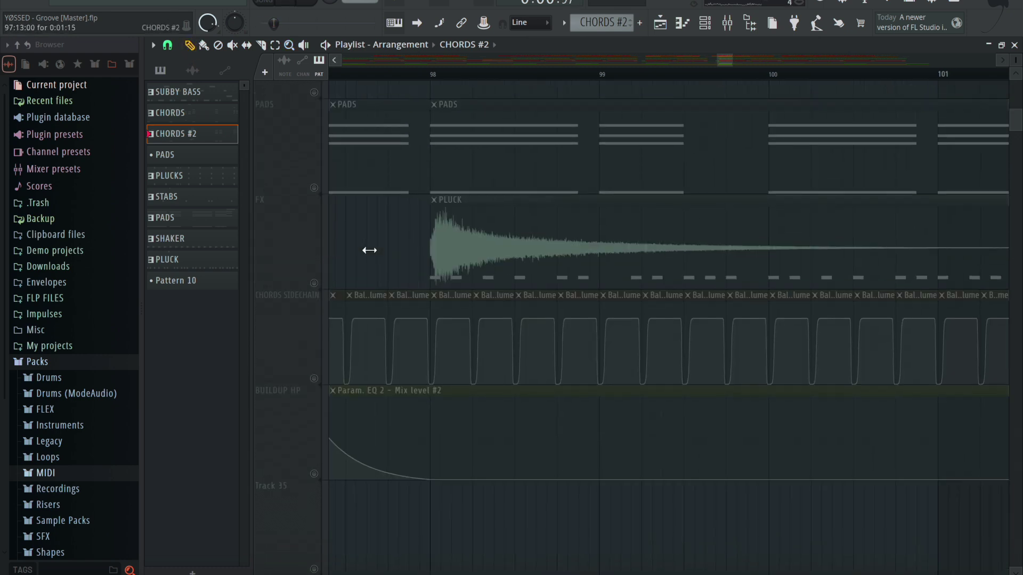
{"action": "left_click", "coordinate": [314, 370]}
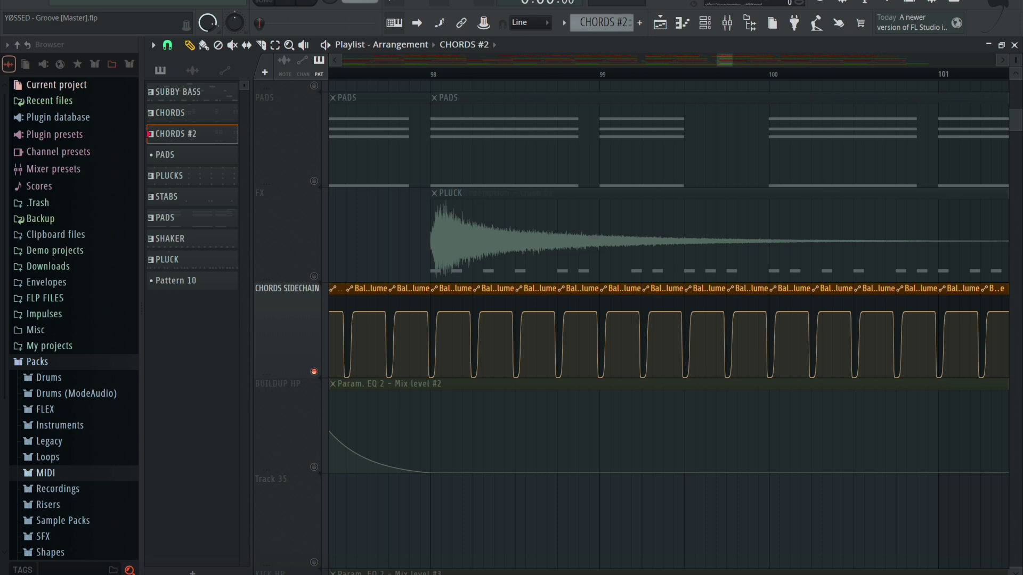
{"action": "scroll", "coordinate": [432, 133], "scroll_direction": "up", "scroll_amount": 4}
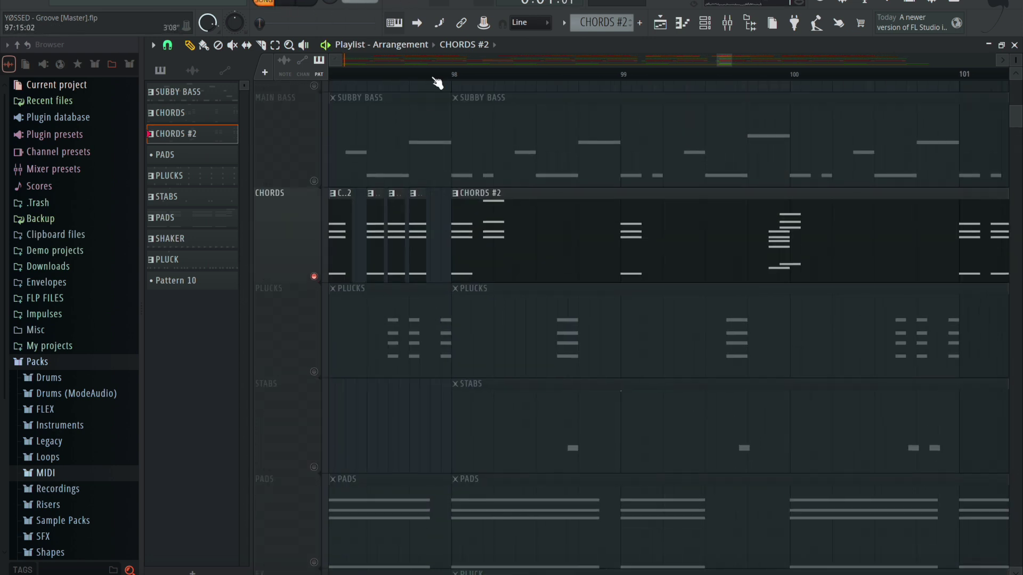
Unmute the PLUCKS track and play it together with the chords from just before bar 98.
{"action": "left_click", "coordinate": [441, 77]}
{"action": "key", "text": "space"}
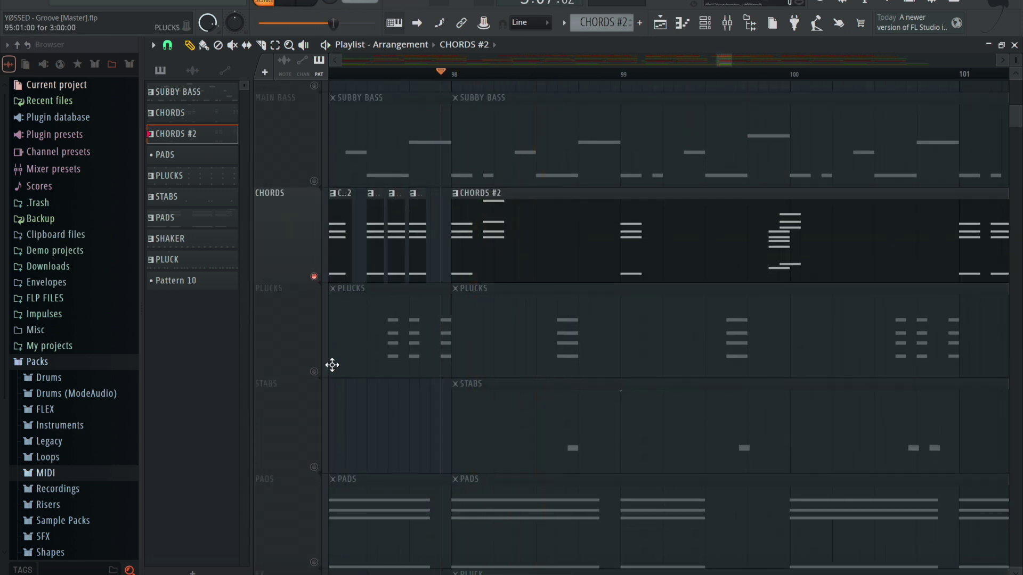
{"action": "left_click", "coordinate": [314, 371]}
{"action": "key", "text": "space"}
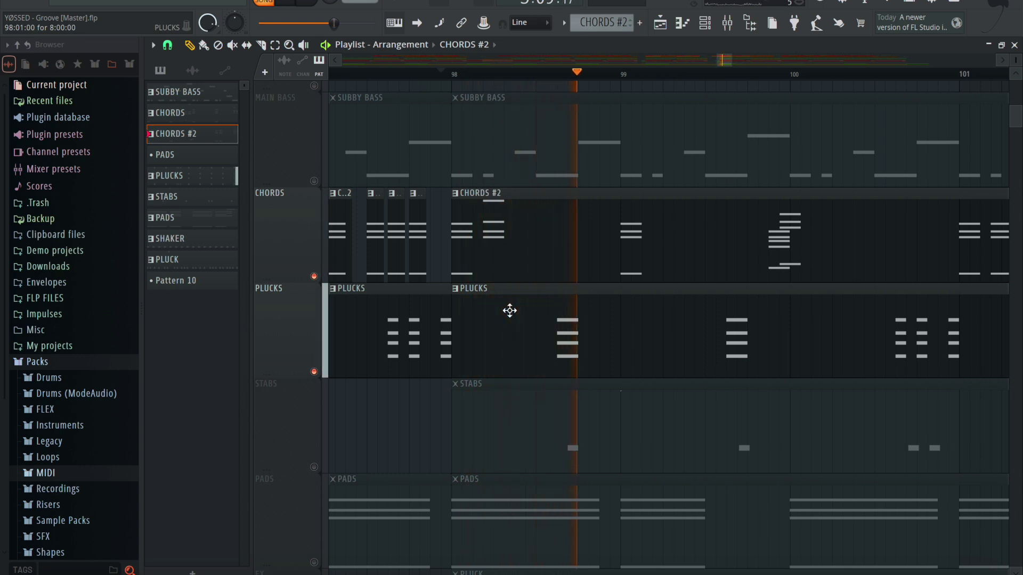
{"action": "key", "text": "space"}
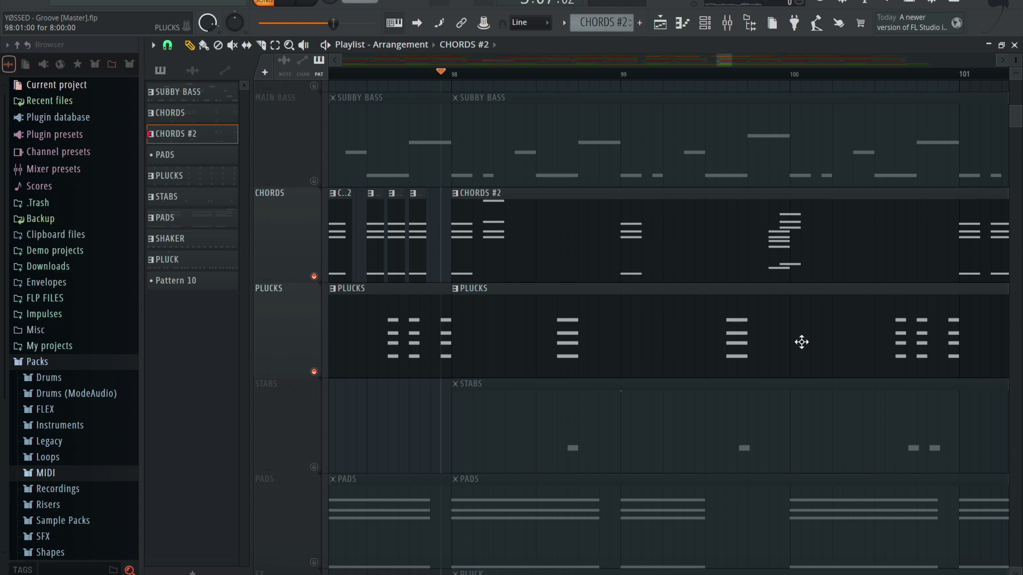
Open the CHORDS #2 clip in the piano roll and switch to the STAB 3 channel's notes.
{"action": "double_click", "coordinate": [780, 229]}
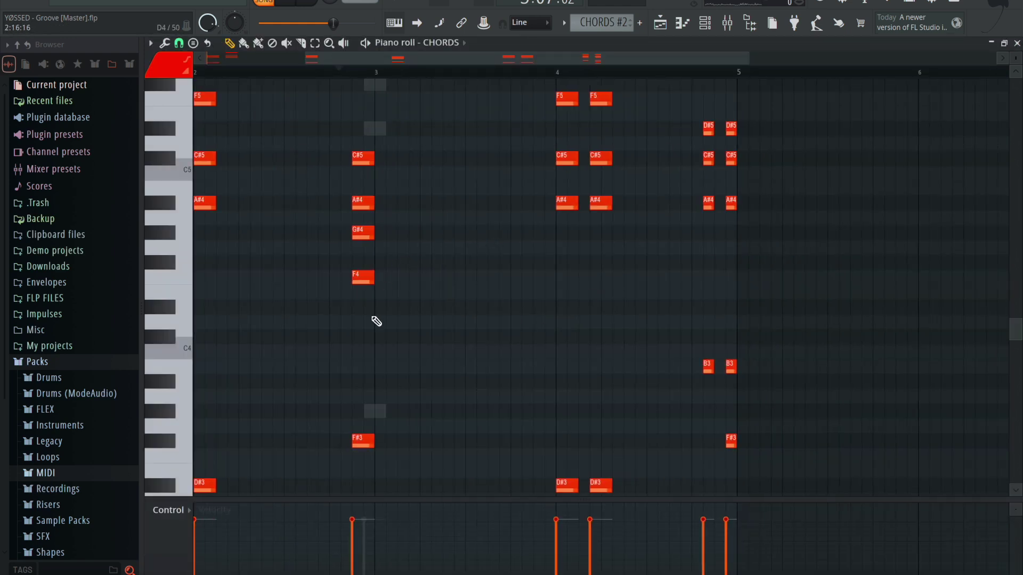
{"action": "left_click", "coordinate": [426, 46]}
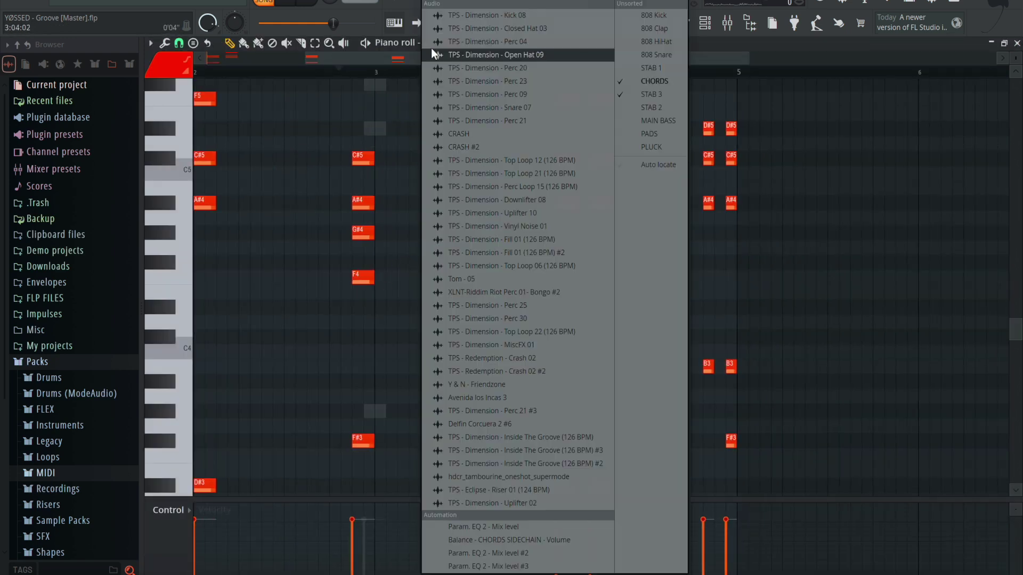
{"action": "left_click", "coordinate": [654, 100]}
{"action": "scroll", "coordinate": [379, 397], "scroll_direction": "up", "scroll_amount": 1}
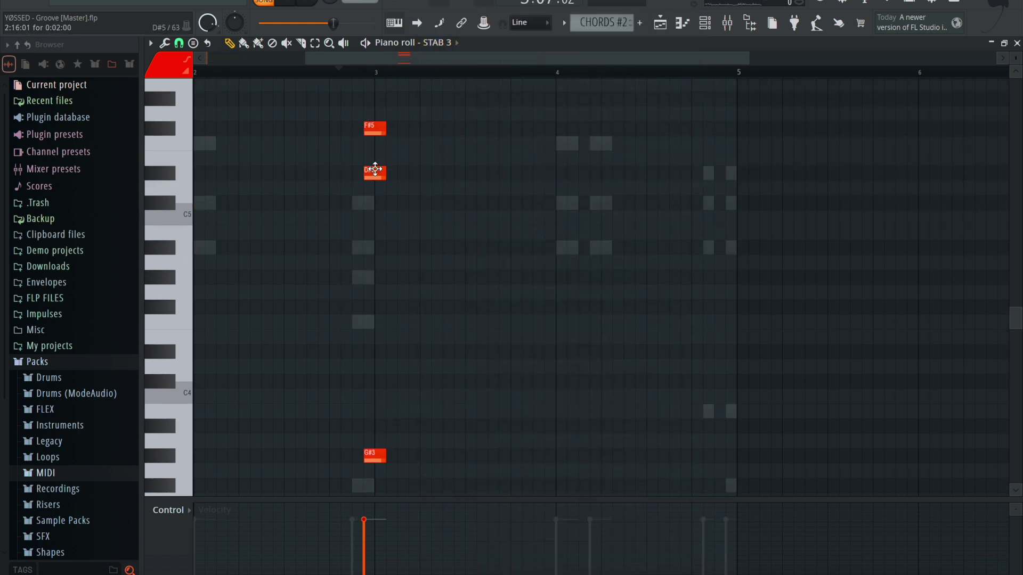
Audition the STAB 3 chord just before bar 3 and examine its notes from G#3 up to A#5.
{"action": "left_click", "coordinate": [372, 457]}
{"action": "left_click", "coordinate": [364, 74]}
{"action": "left_click", "coordinate": [361, 75]}
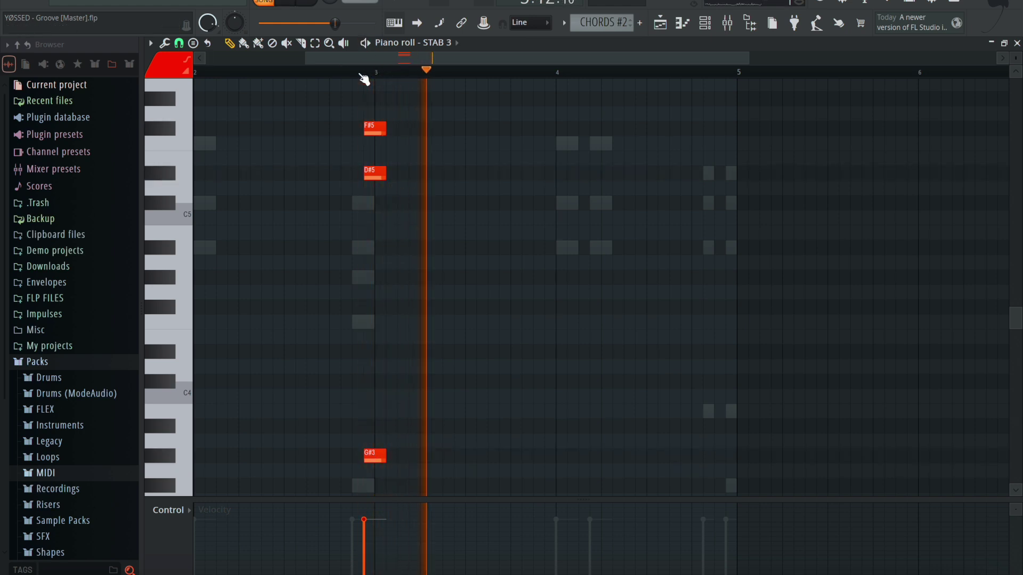
{"action": "left_click", "coordinate": [347, 75]}
{"action": "left_click", "coordinate": [347, 76]}
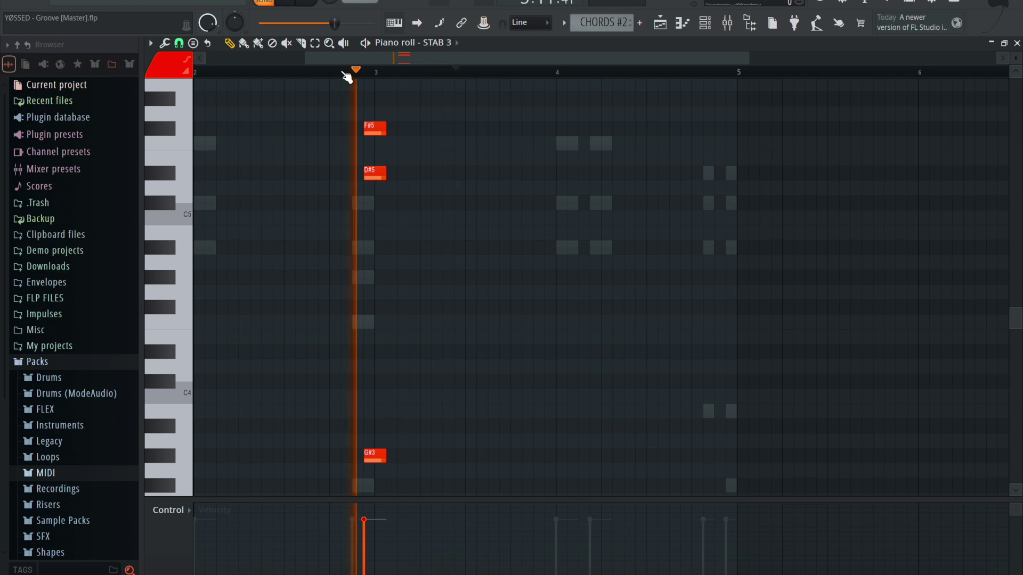
{"action": "key", "text": "space"}
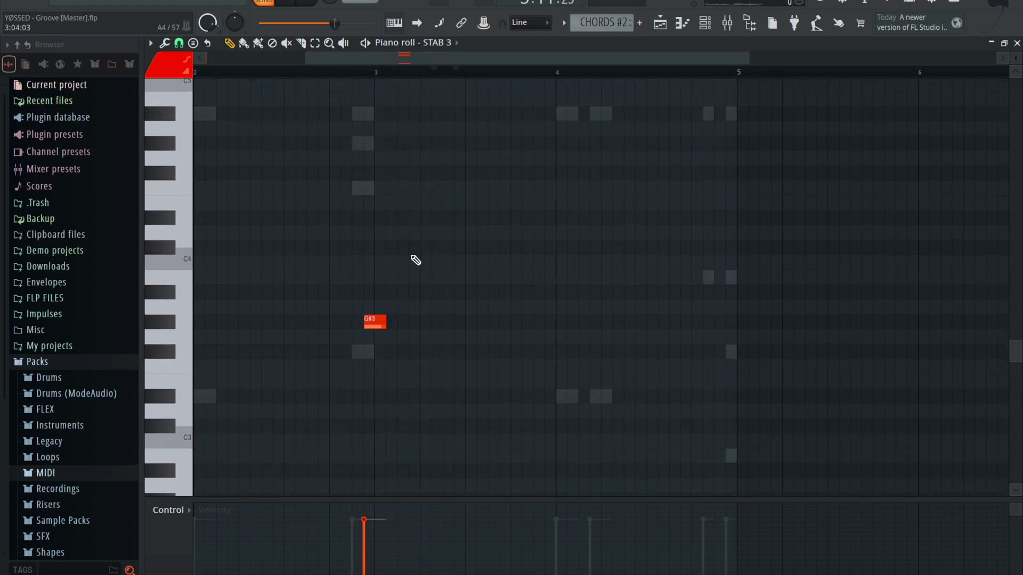
{"action": "scroll", "coordinate": [587, 192], "scroll_direction": "down", "scroll_amount": 7}
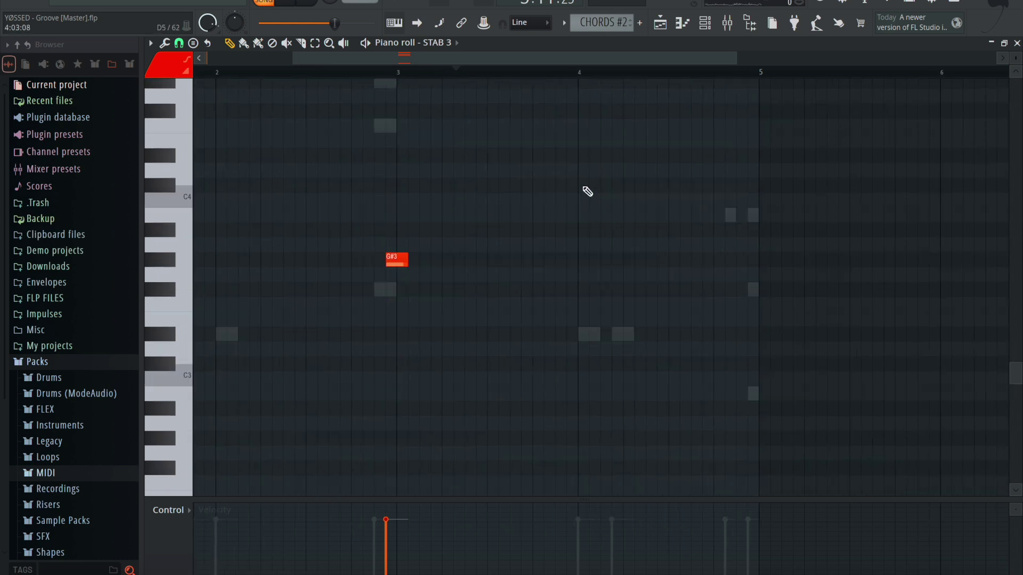
{"action": "scroll", "coordinate": [574, 125], "scroll_direction": "up", "scroll_amount": 6}
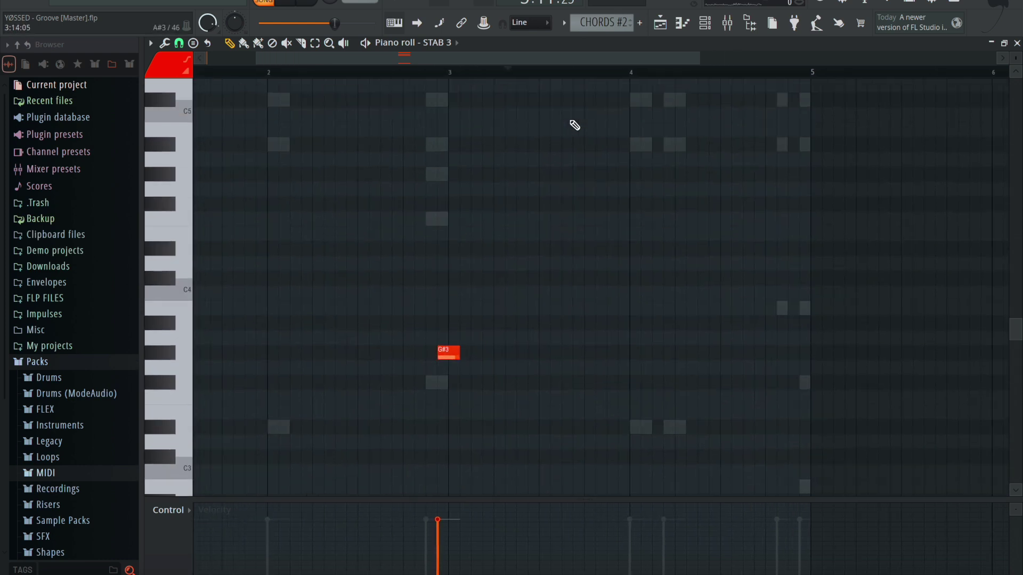
{"action": "scroll", "coordinate": [574, 126], "scroll_direction": "up", "scroll_amount": 2}
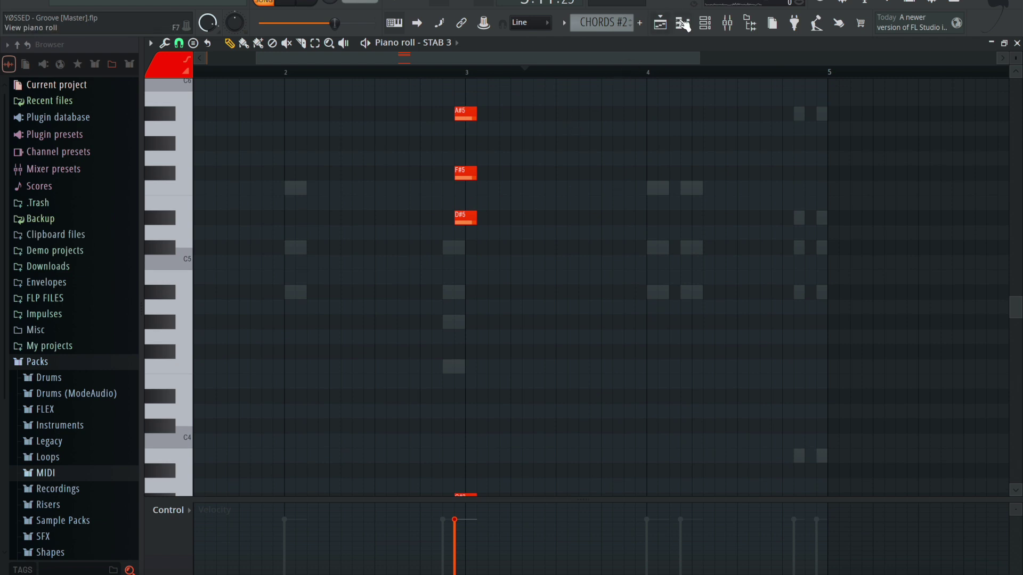
Return to the playlist and open the PLUCKS clip in the piano roll at the pattern's start.
{"action": "left_click", "coordinate": [661, 32]}
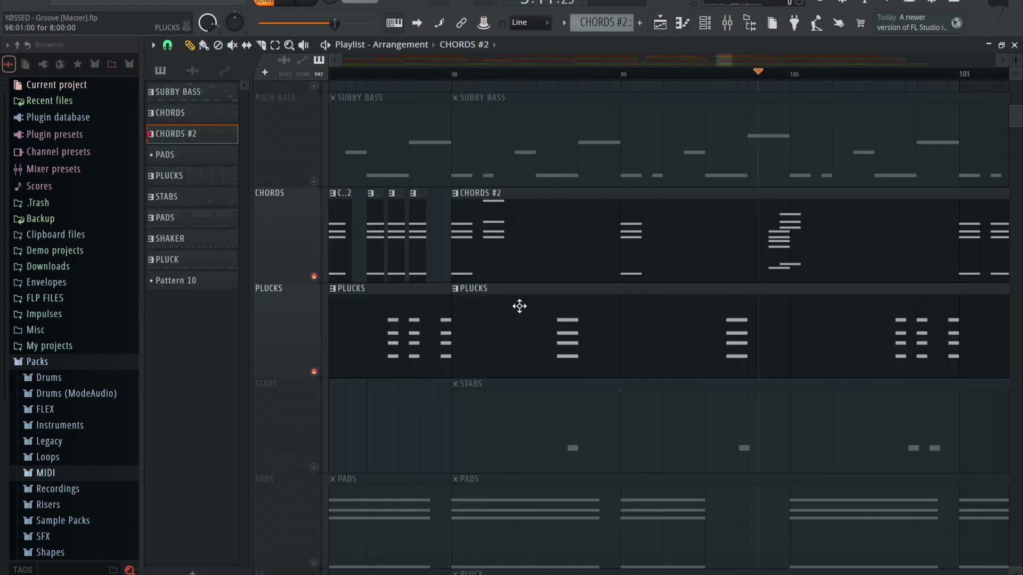
{"action": "scroll", "coordinate": [875, 371], "scroll_direction": "right", "scroll_amount": 5}
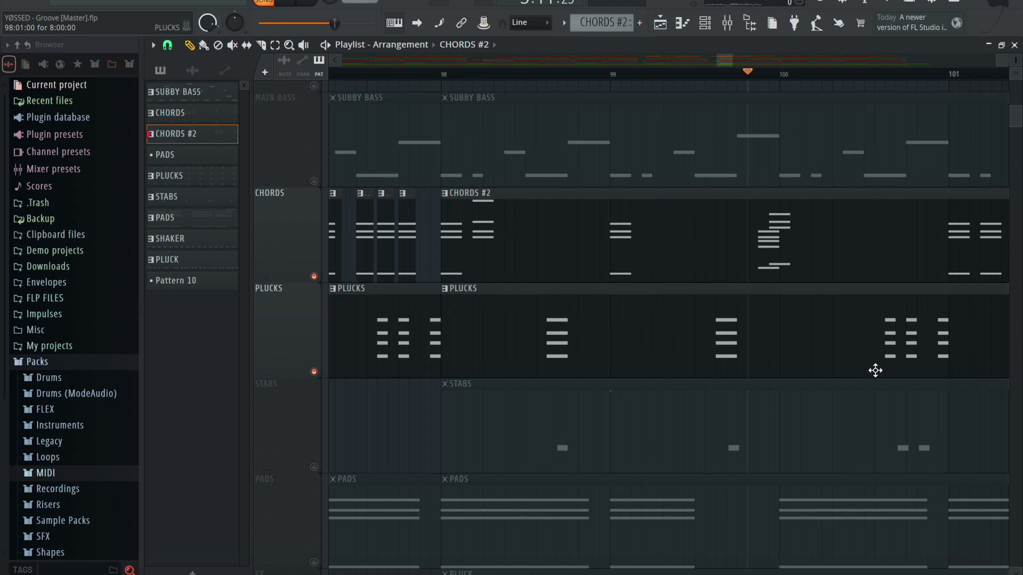
{"action": "scroll", "coordinate": [875, 371], "scroll_direction": "up", "scroll_amount": 2}
{"action": "scroll", "coordinate": [875, 370], "scroll_direction": "down", "scroll_amount": 2}
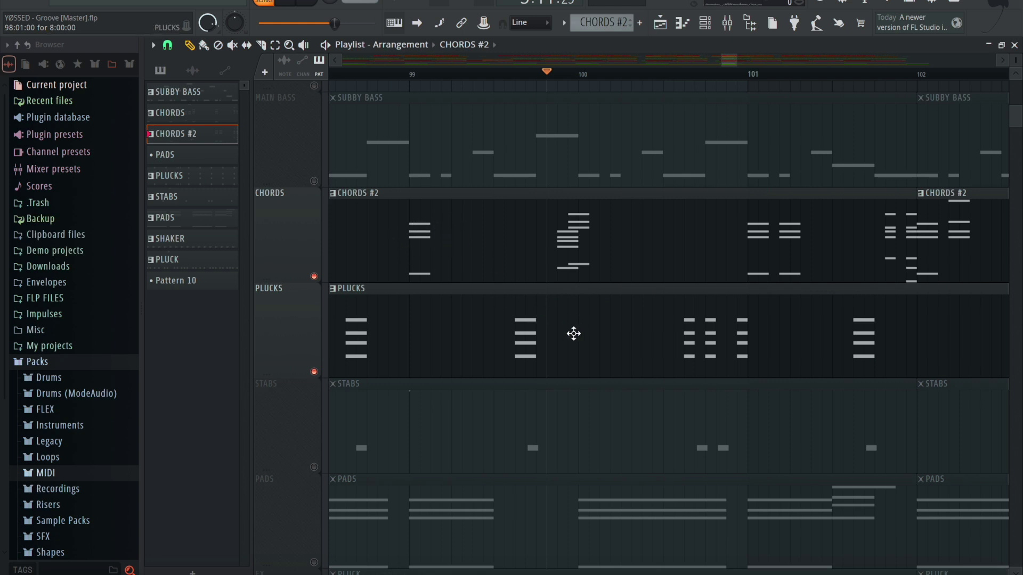
{"action": "double_click", "coordinate": [538, 340]}
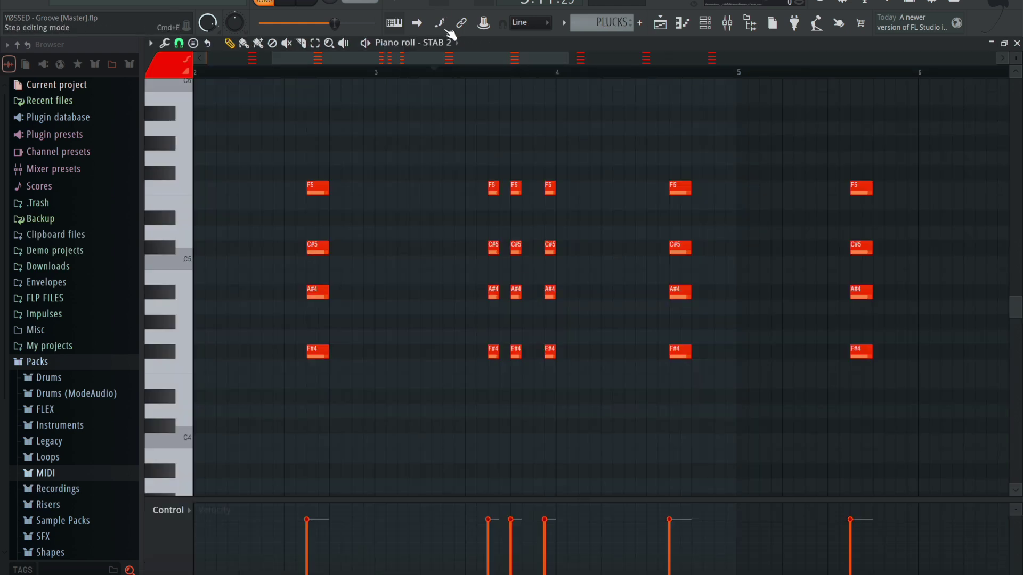
{"action": "left_click_drag", "start_coordinate": [448, 57], "coordinate": [227, 45]}
Audition the first pluck chord's F#4, add temporary G4, G#4, A4 and B4 notes above it, and remove them.
{"action": "left_click", "coordinate": [317, 351]}
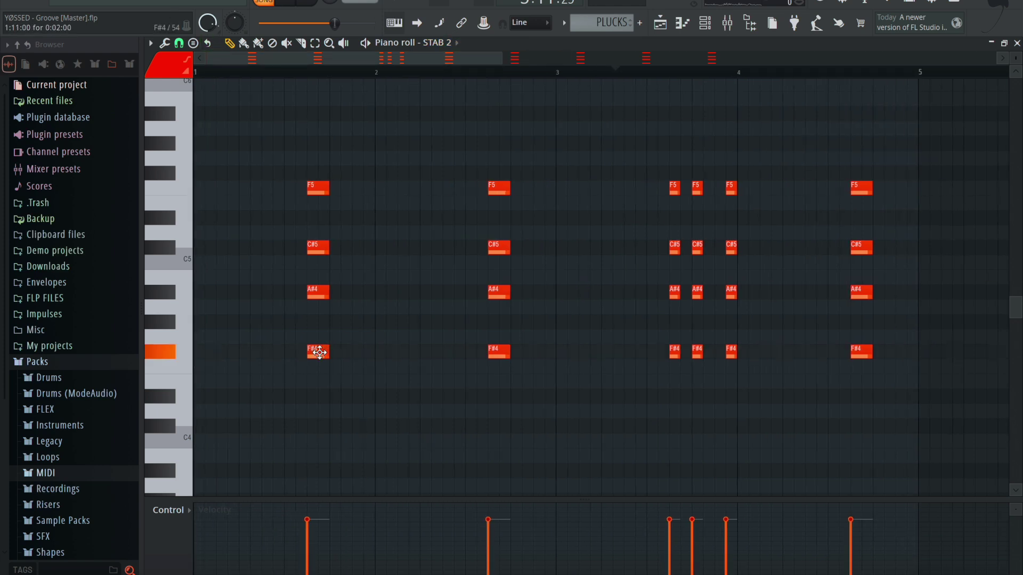
{"action": "mouse_move", "coordinate": [318, 345]}
{"action": "left_mouse_down"}
{"action": "mouse_move", "coordinate": [312, 257]}
{"action": "mouse_move", "coordinate": [314, 278]}
{"action": "left_mouse_up"}
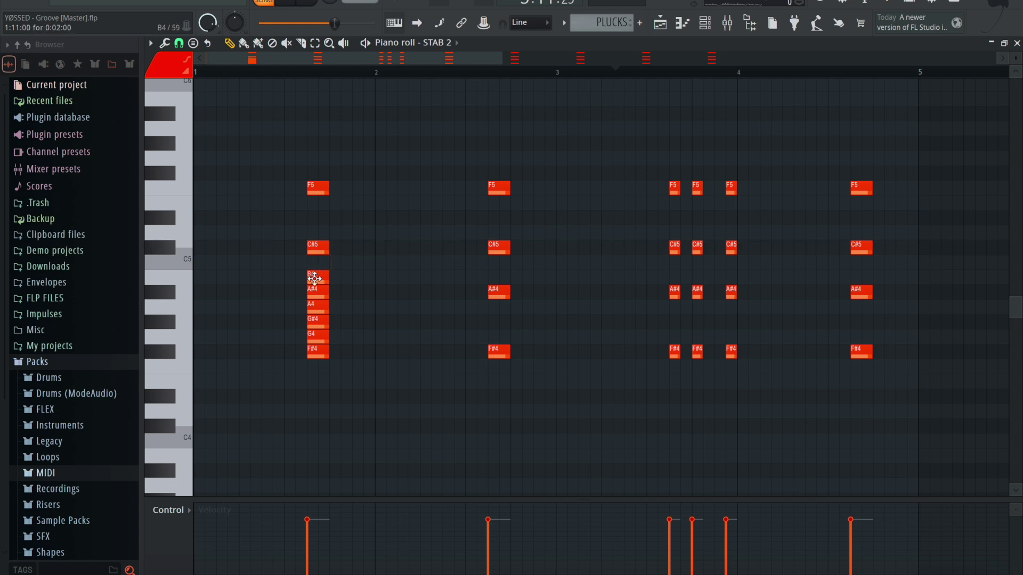
{"action": "right_click", "coordinate": [319, 336]}
{"action": "right_click", "coordinate": [318, 321]}
{"action": "right_click", "coordinate": [318, 305]}
{"action": "right_click", "coordinate": [318, 275]}
Play the PLUCKS pattern's STAB 2 chords, and unmute the STABS track in the playlist.
{"action": "left_click", "coordinate": [367, 46]}
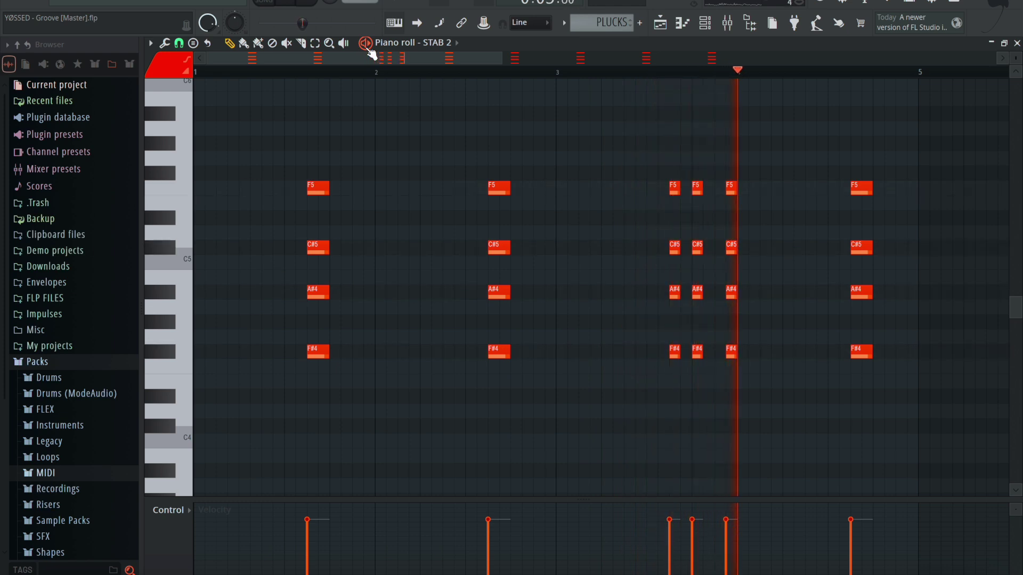
{"action": "left_click", "coordinate": [366, 43]}
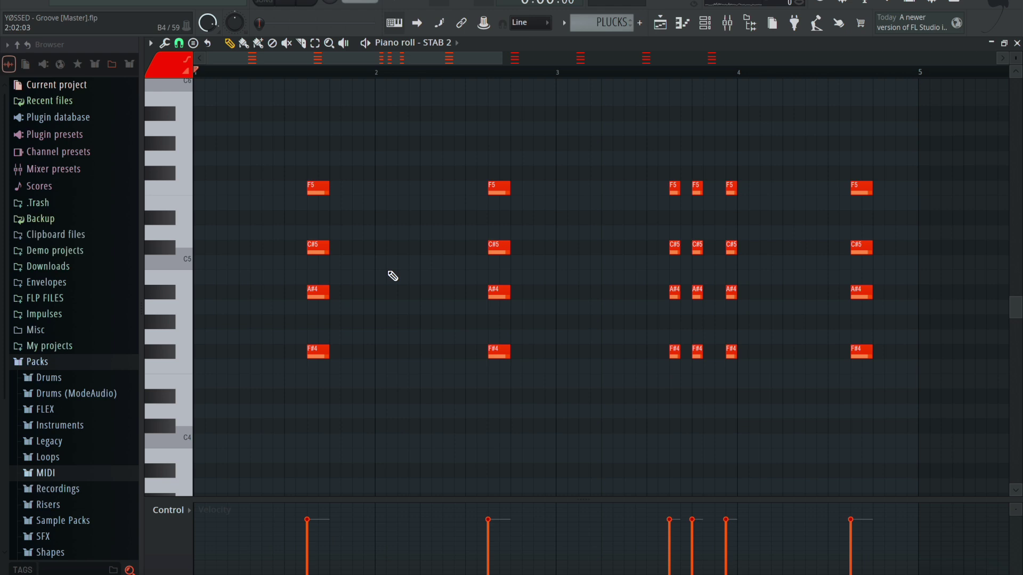
{"action": "left_click", "coordinate": [659, 21]}
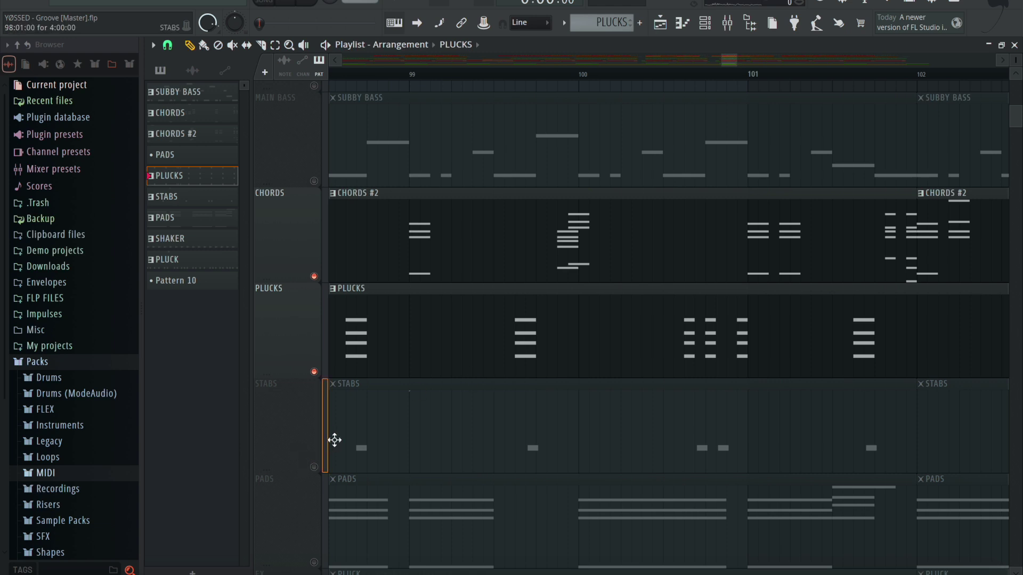
{"action": "left_click", "coordinate": [314, 467]}
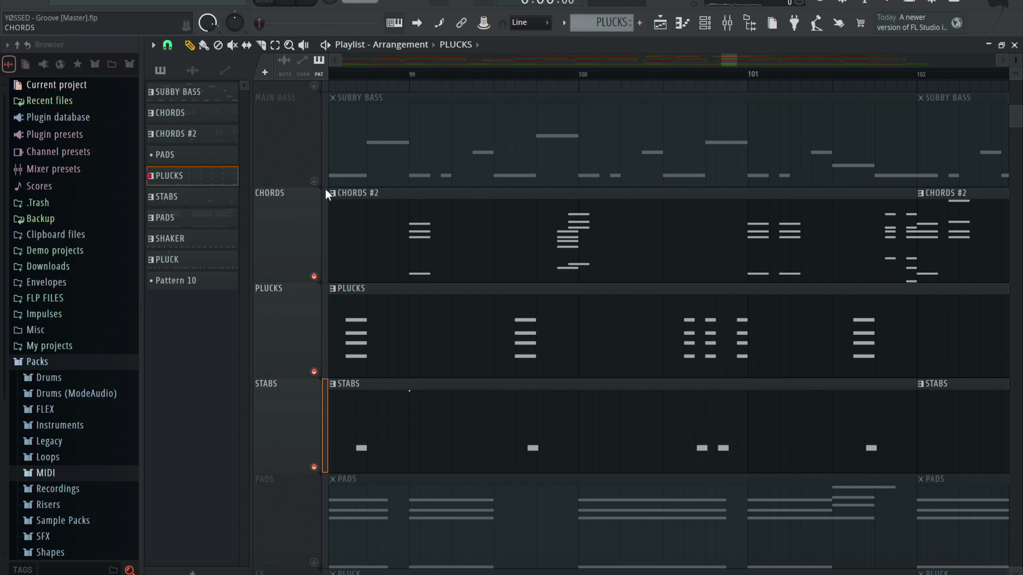
Play the arrangement from just before bar 99 with the CHORDS, PLUCKS and STABS tracks active.
{"action": "left_click", "coordinate": [408, 78]}
{"action": "key", "text": "space"}
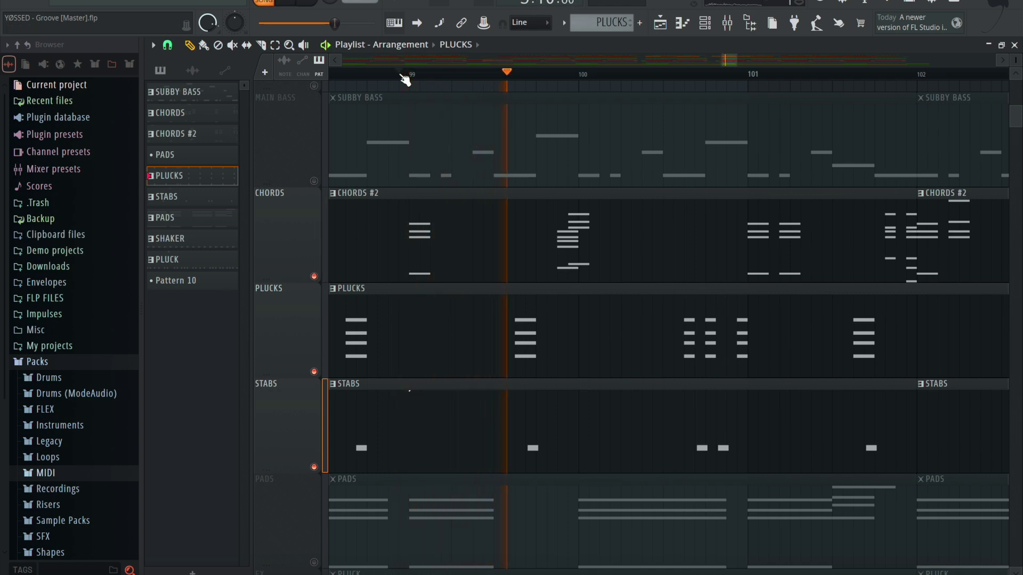
{"action": "key", "text": "space"}
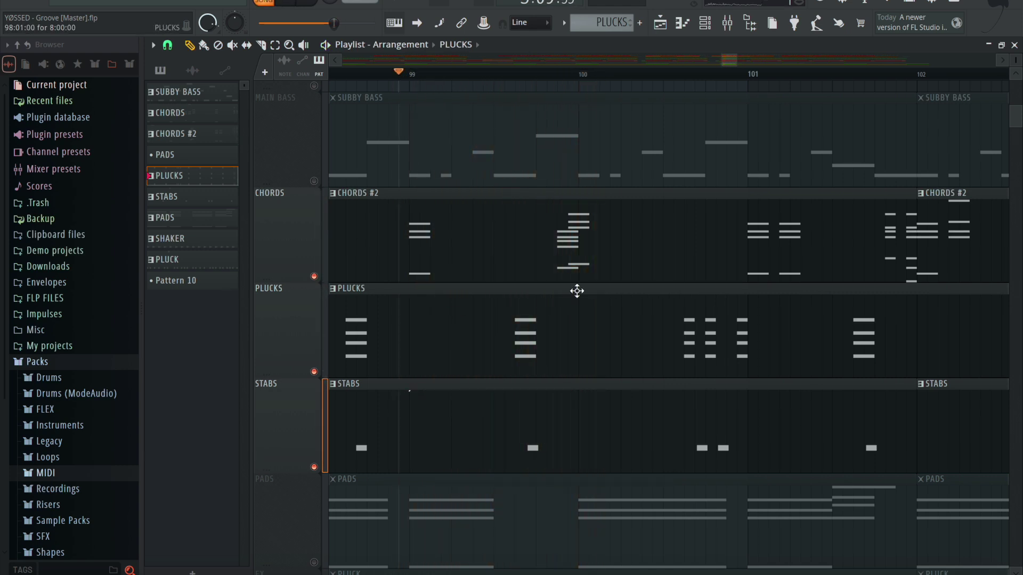
{"action": "key", "text": "space"}
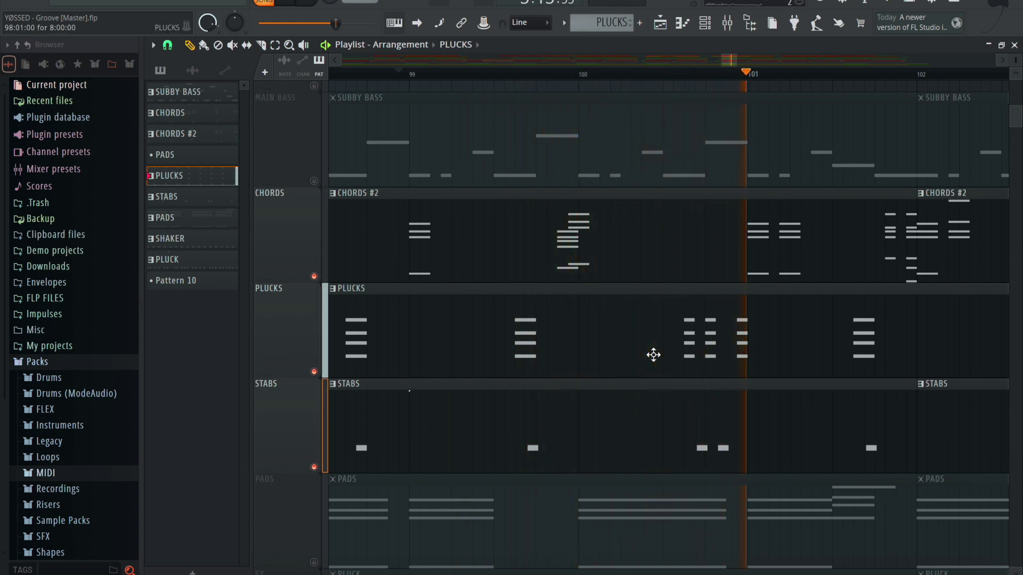
{"action": "key", "text": "space"}
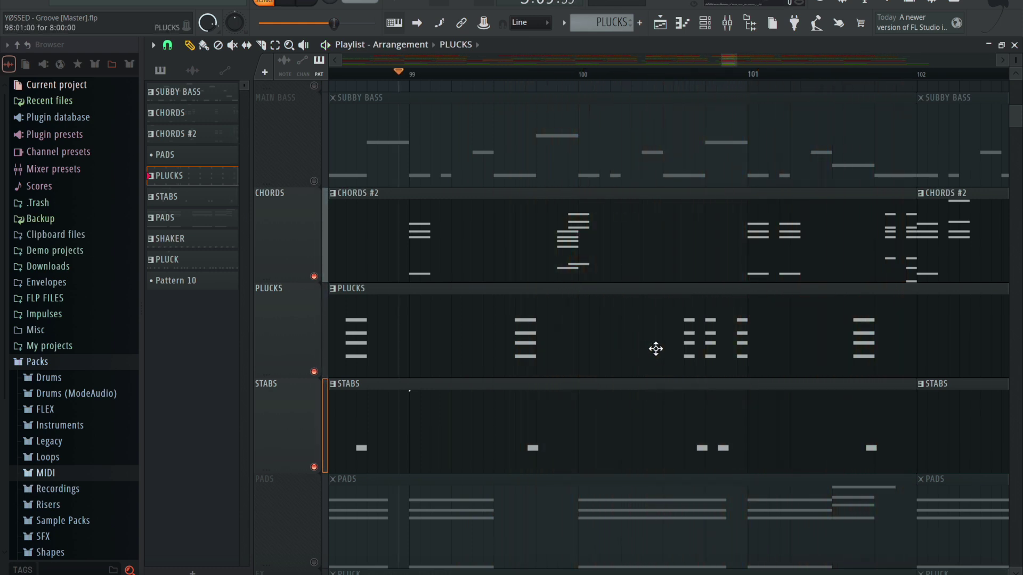
Unmute the MAIN BASS, BUILDUP HP, KICK HP and MAIN BASS HPF tracks and play them with the chords, plucks and stabs.
{"action": "left_click", "coordinate": [313, 181]}
{"action": "key", "text": "space"}
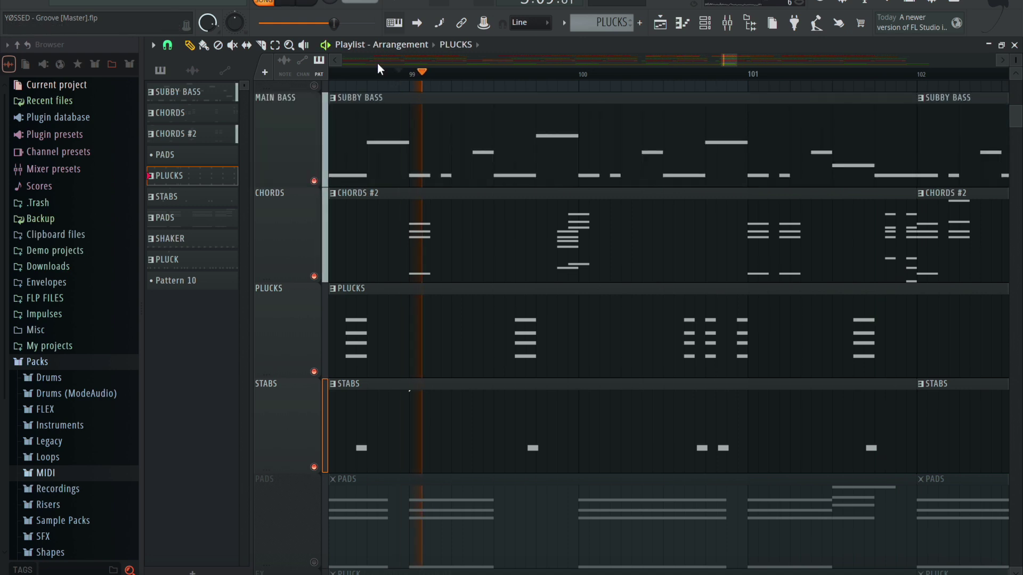
{"action": "scroll", "coordinate": [400, 222], "scroll_direction": "down", "scroll_amount": 10}
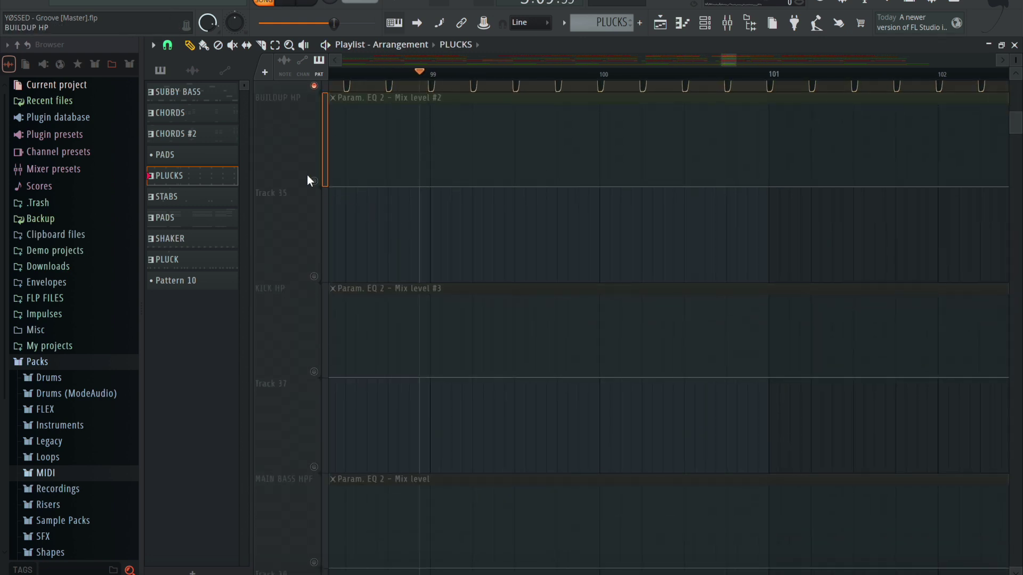
{"action": "left_click", "coordinate": [314, 180]}
{"action": "left_click", "coordinate": [314, 372]}
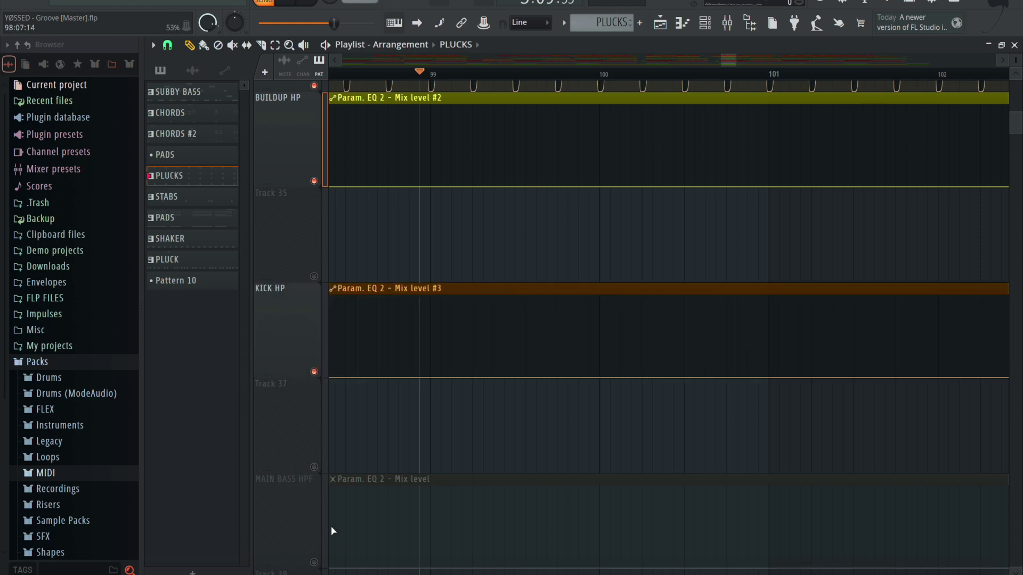
{"action": "left_click", "coordinate": [313, 562]}
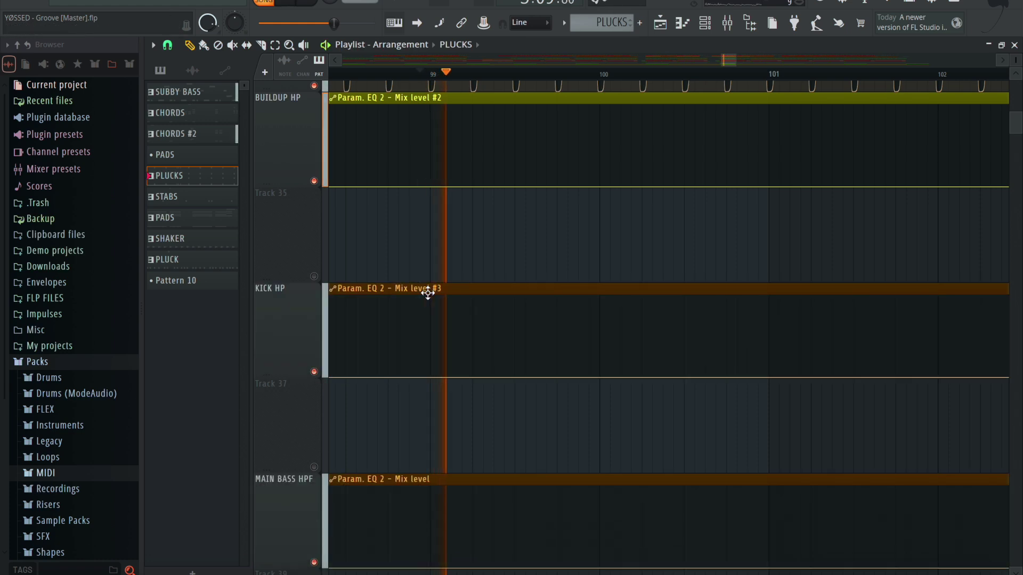
{"action": "scroll", "coordinate": [425, 290], "scroll_direction": "up", "scroll_amount": 10}
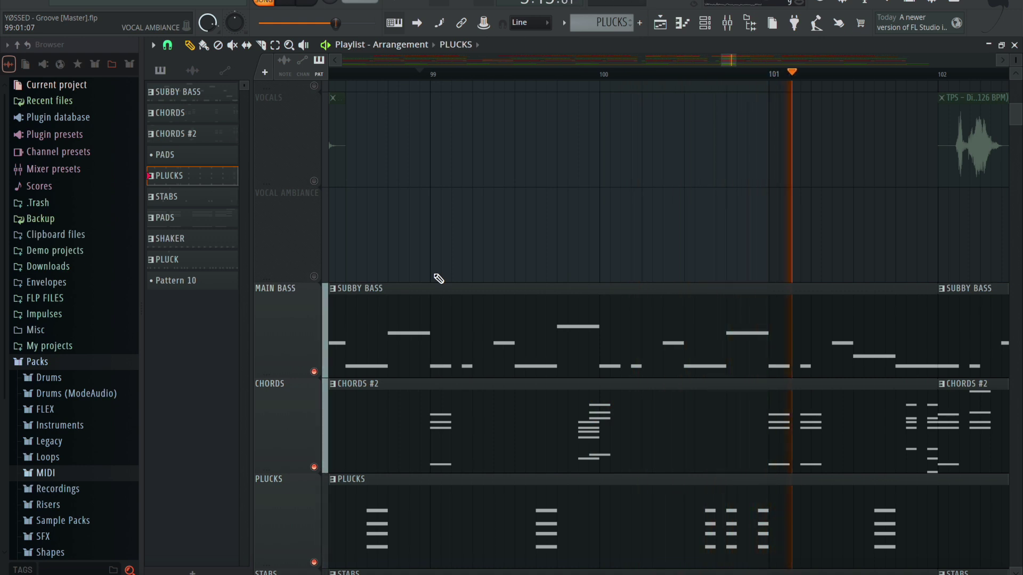
Unmute the PADS and FX tracks during playback from just before bar 99.
{"action": "scroll", "coordinate": [438, 279], "scroll_direction": "down", "scroll_amount": 3}
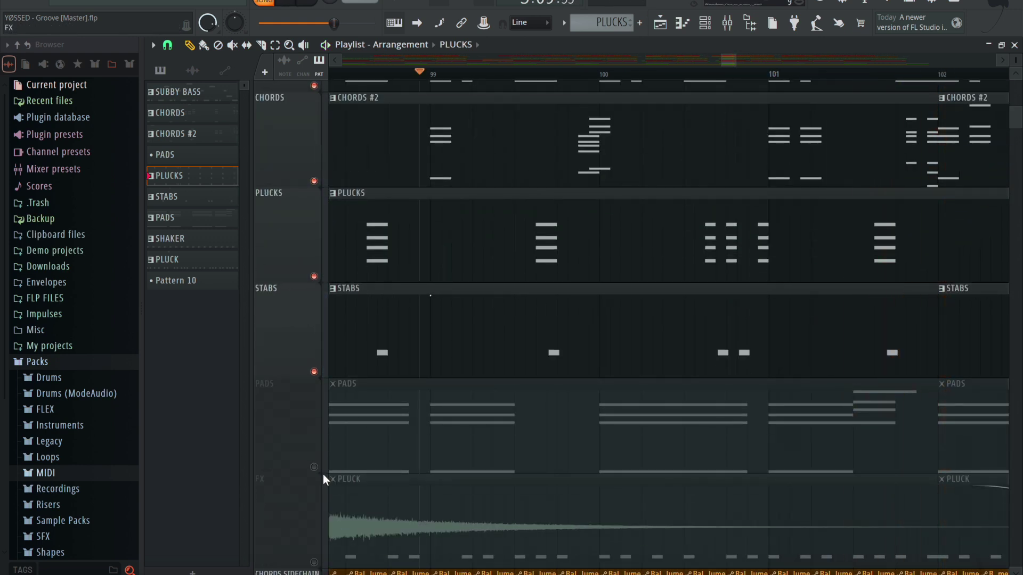
{"action": "left_click", "coordinate": [314, 467]}
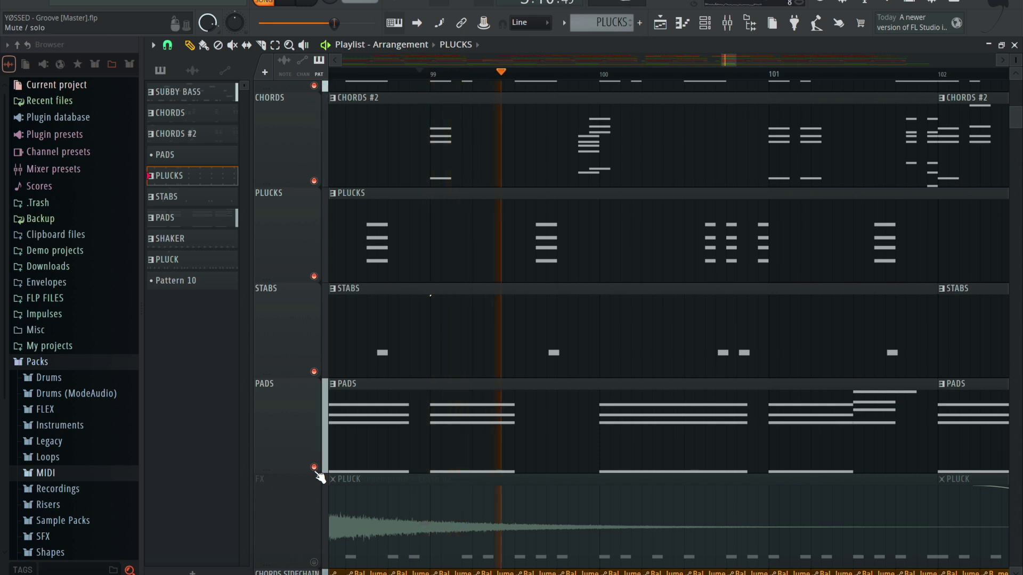
{"action": "scroll", "coordinate": [539, 413], "scroll_direction": "down", "scroll_amount": 3}
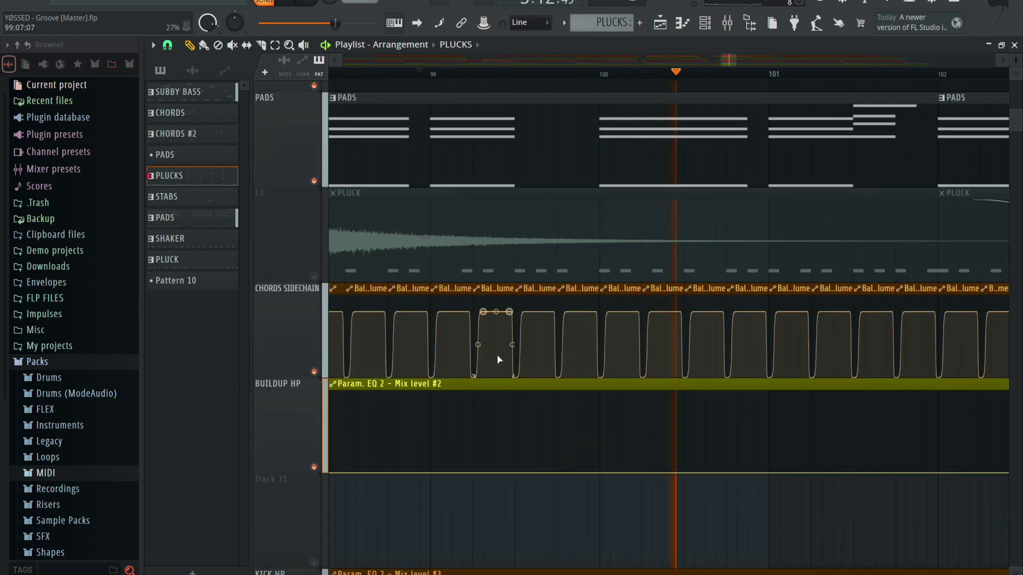
{"action": "left_click", "coordinate": [314, 276]}
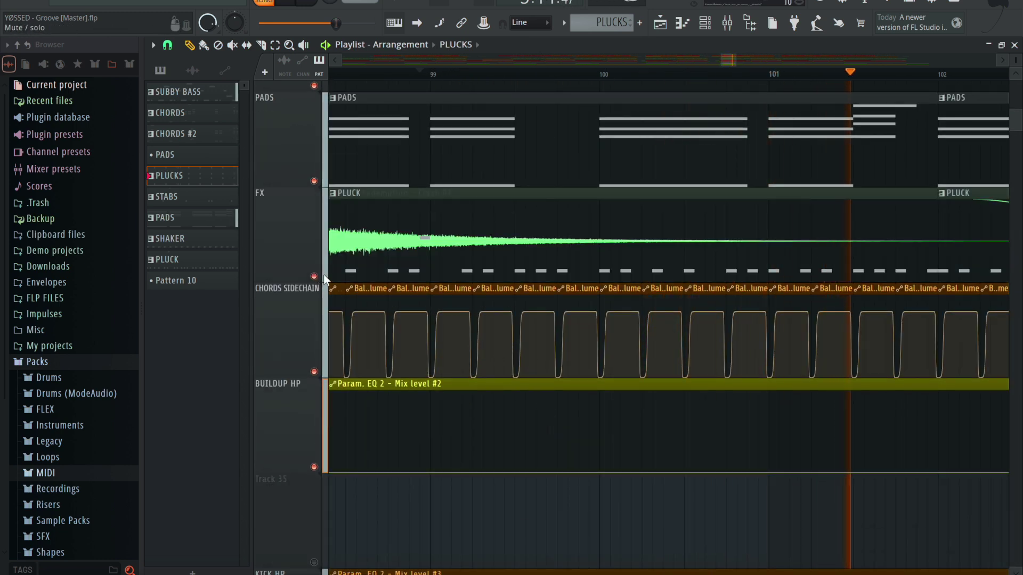
Stop playback and open a PLUCK clip from the FX track in the piano roll.
{"action": "right_click", "coordinate": [383, 110]}
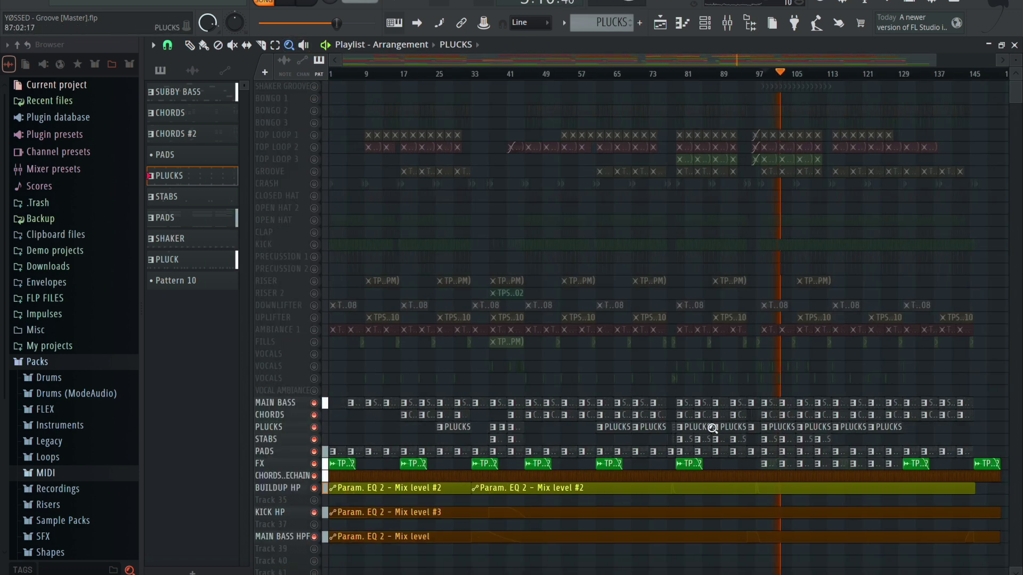
{"action": "left_click_drag", "start_coordinate": [709, 424], "coordinate": [913, 485]}
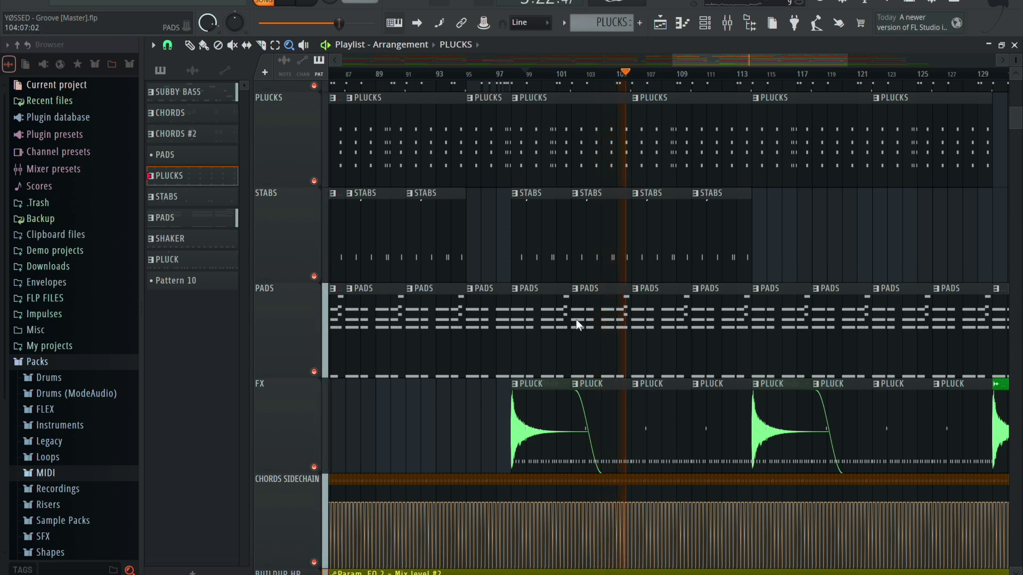
{"action": "left_click", "coordinate": [168, 45]}
{"action": "key", "text": "space"}
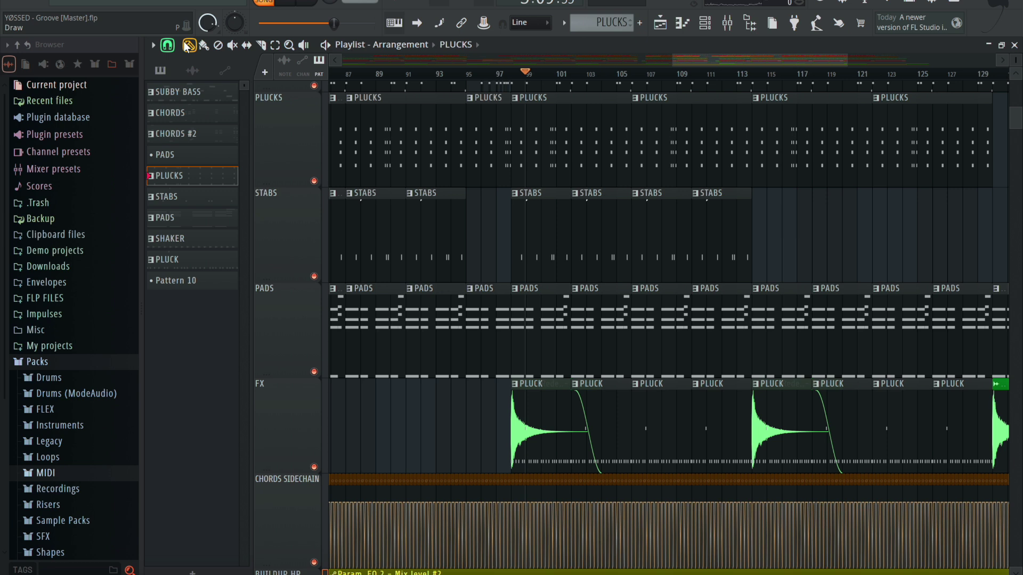
{"action": "double_click", "coordinate": [672, 437]}
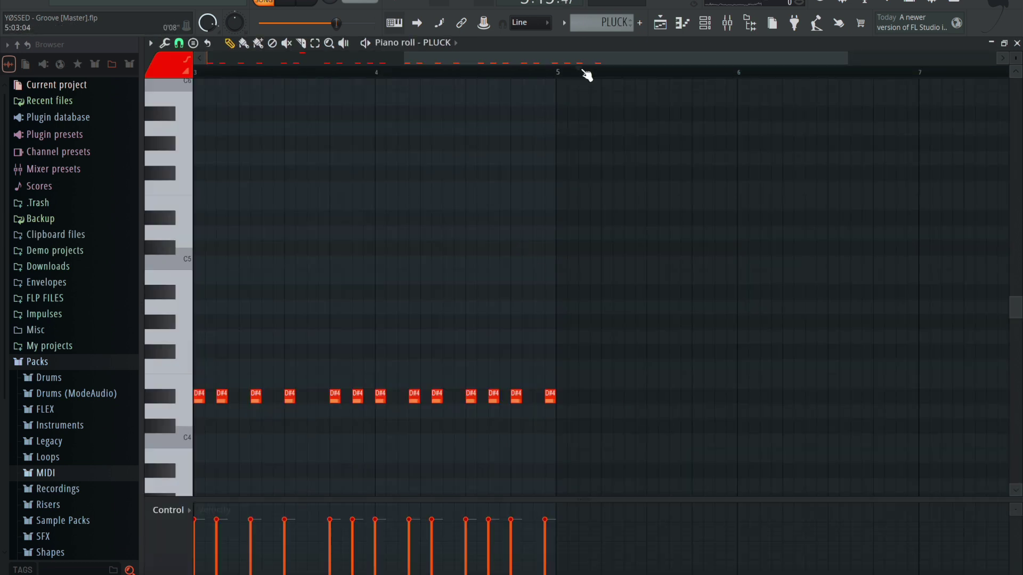
Play the opening D#4 notes of the PLUCK pattern from bar 1.
{"action": "left_click_drag", "start_coordinate": [578, 60], "coordinate": [210, 62]}
{"action": "key", "text": "space"}
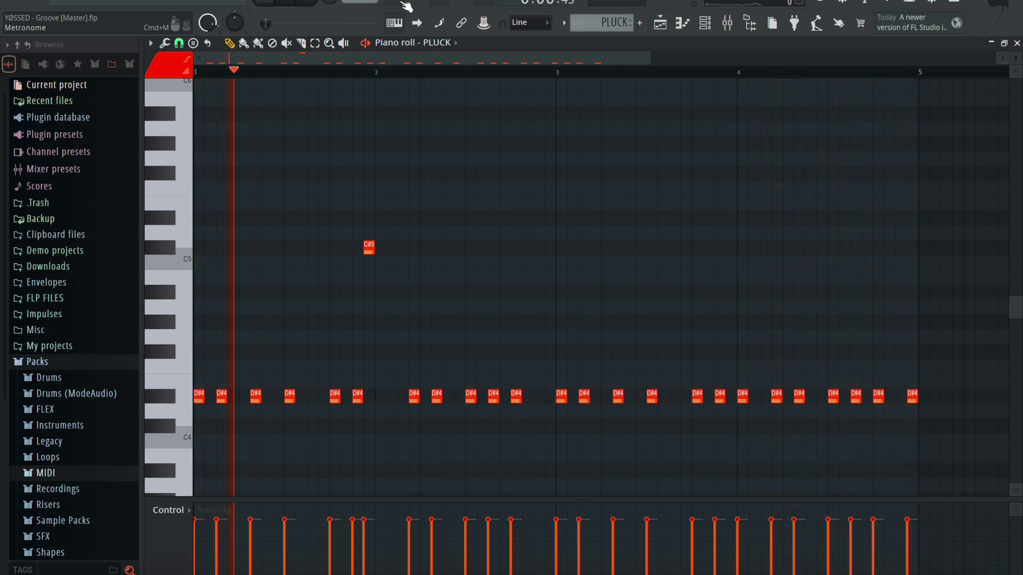
{"action": "key", "text": "space"}
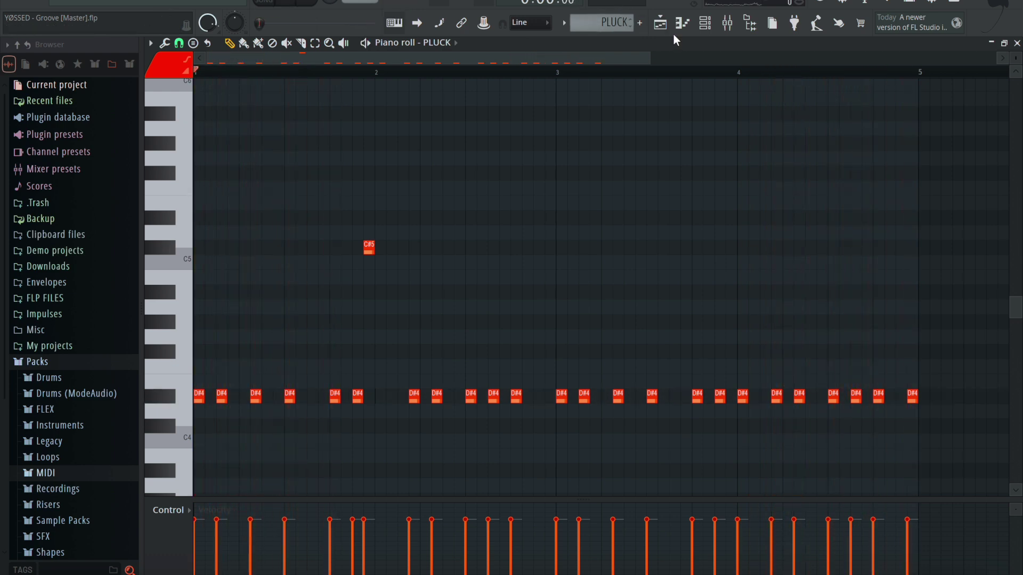
Return to the full playlist and isolate the PRECUSSION 2, RISER and RISER 2 tracks.
{"action": "left_click", "coordinate": [660, 23]}
{"action": "left_click_drag", "start_coordinate": [684, 56], "coordinate": [753, 60]}
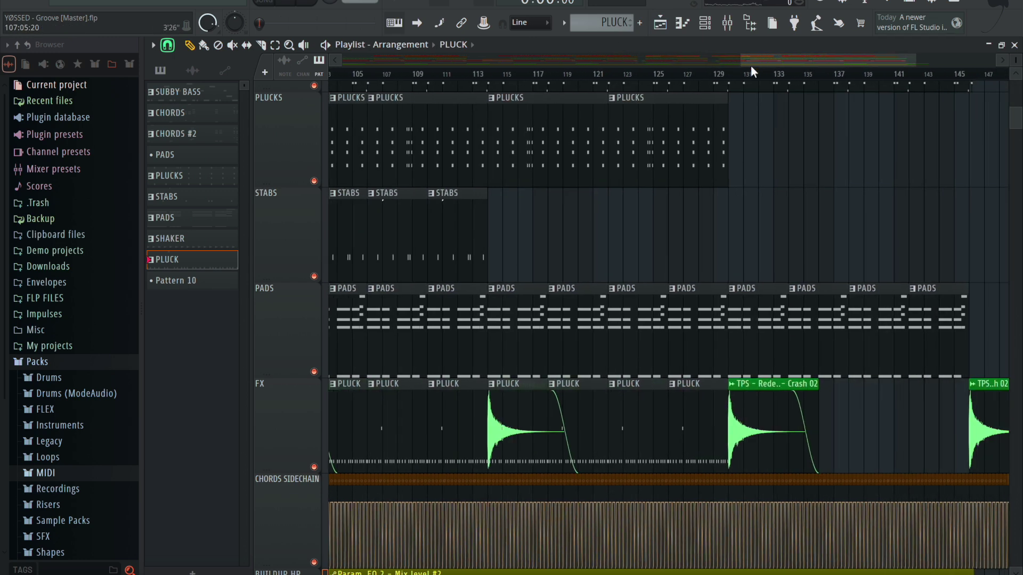
{"action": "scroll", "coordinate": [628, 302], "scroll_direction": "up", "scroll_amount": 4}
{"action": "scroll", "coordinate": [629, 260], "scroll_direction": "down", "scroll_amount": 4}
{"action": "right_click", "coordinate": [511, 164]}
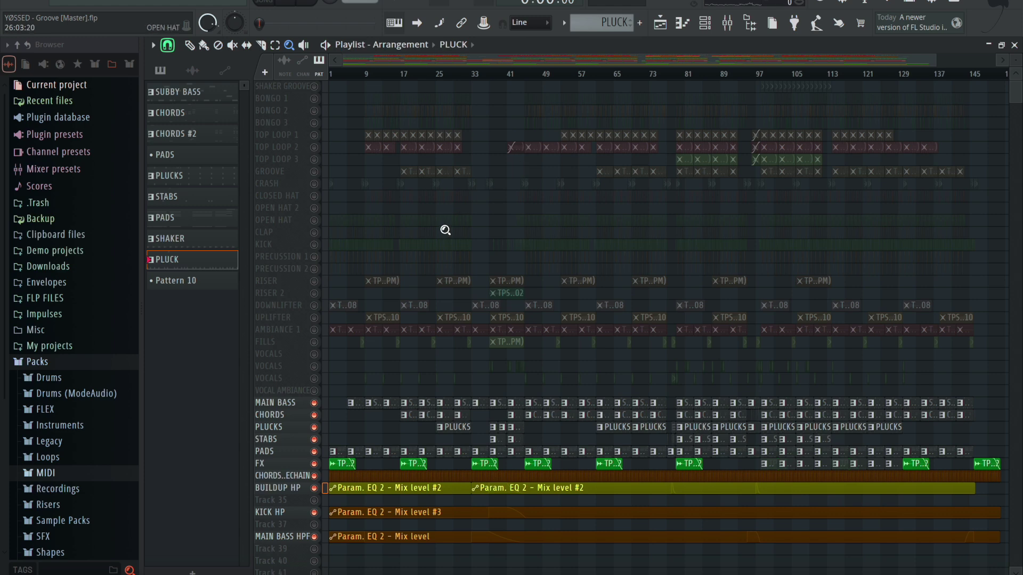
{"action": "right_click", "coordinate": [314, 269]}
{"action": "left_click", "coordinate": [314, 281]}
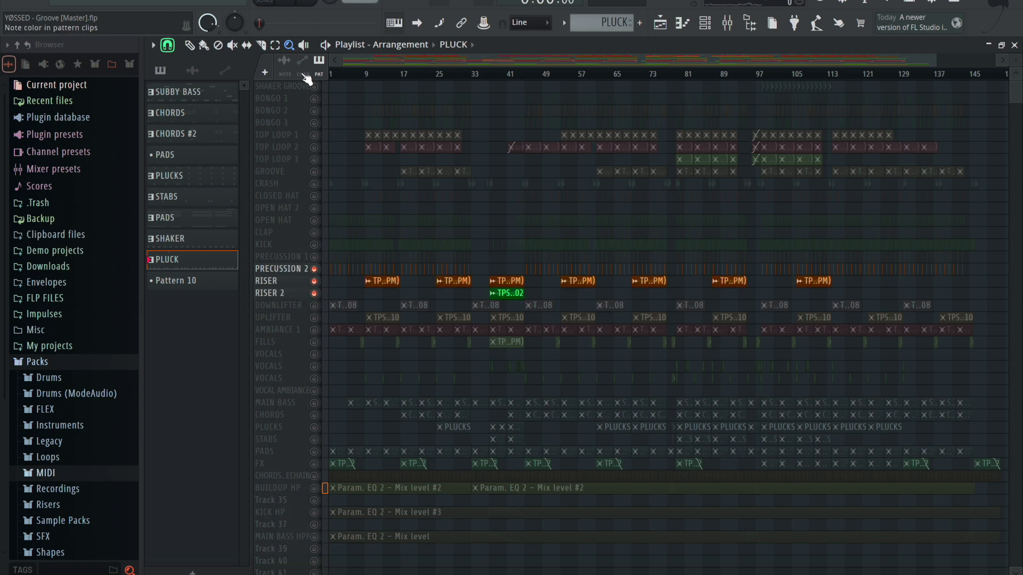
Isolate the FILLS track and the three VOCALS tracks, and show the vocal clips from bar 31 to 57.
{"action": "right_click", "coordinate": [314, 342]}
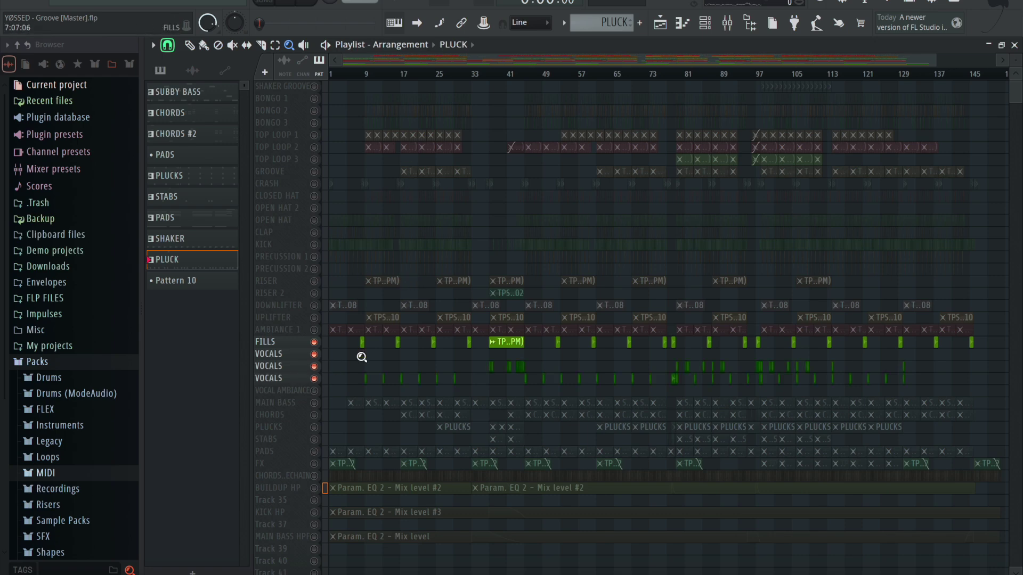
{"action": "left_click_drag", "start_coordinate": [357, 336], "coordinate": [686, 384]}
{"action": "left_click_drag", "start_coordinate": [548, 353], "coordinate": [787, 498]}
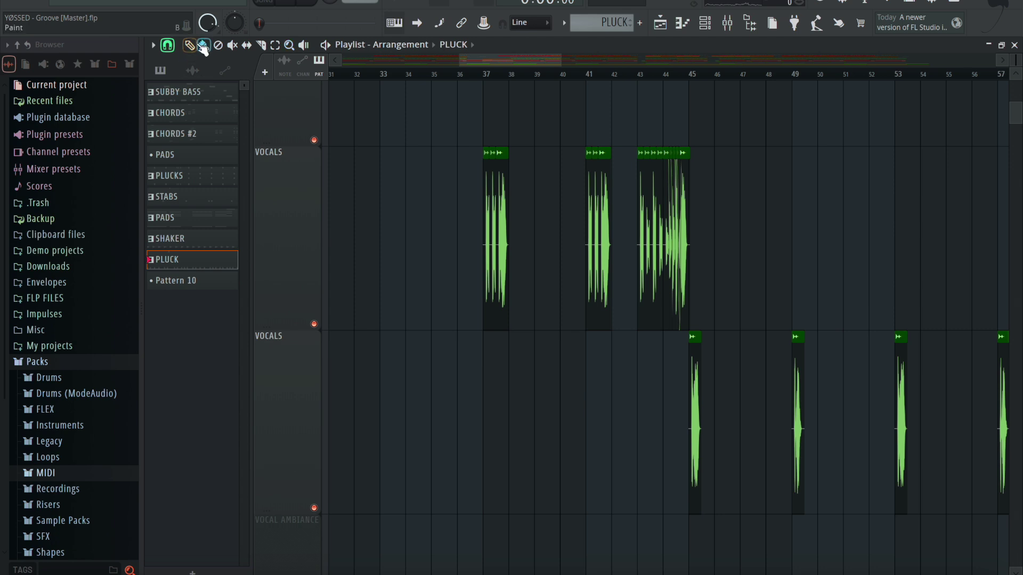
In the settings of the pitched vocal clip at bar 43, reset the time-stretching pitch to zero and raise it again.
{"action": "double_click", "coordinate": [638, 281]}
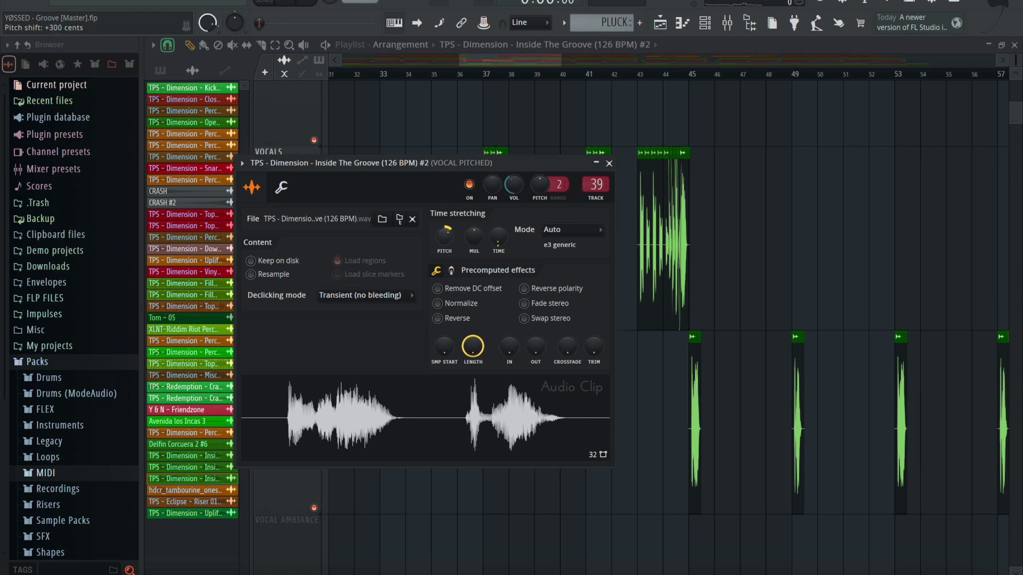
{"action": "left_click_drag", "start_coordinate": [445, 241], "coordinate": [446, 241]}
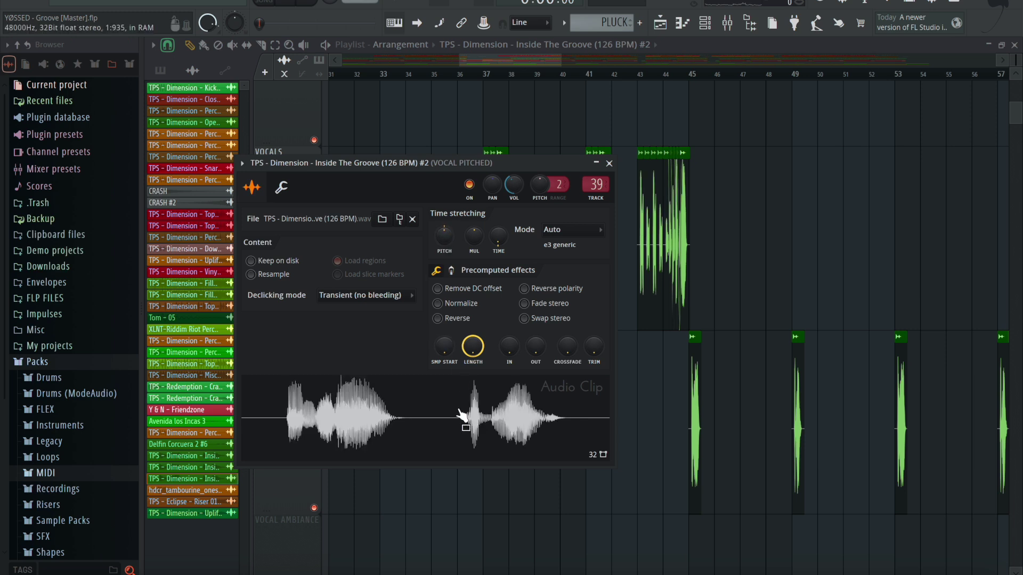
{"action": "left_click_drag", "start_coordinate": [442, 241], "coordinate": [442, 213]}
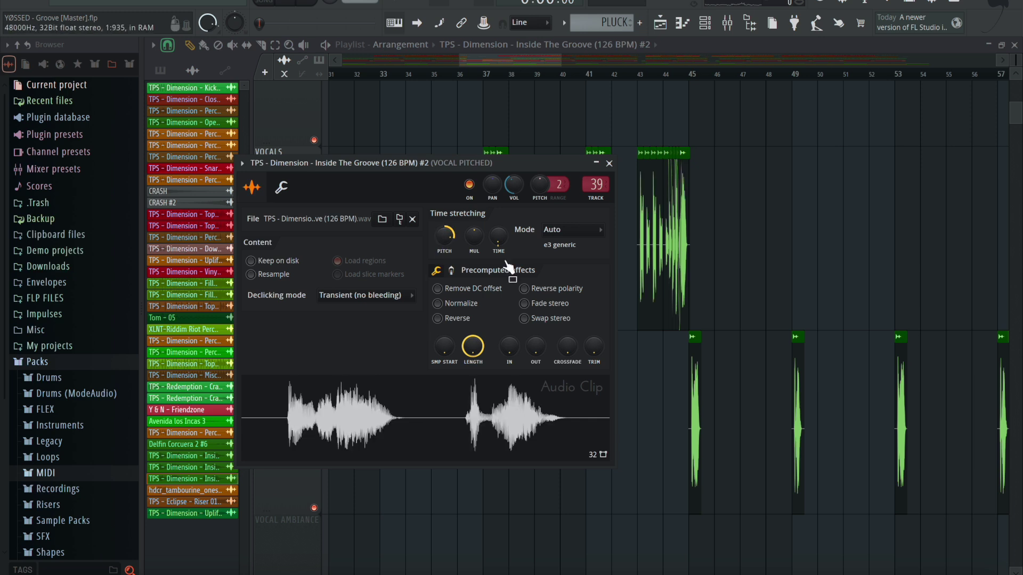
{"action": "left_click", "coordinate": [609, 163]}
Unmute the MAIN BASS HPF automation track below the vocals and pads.
{"action": "left_click", "coordinate": [289, 45]}
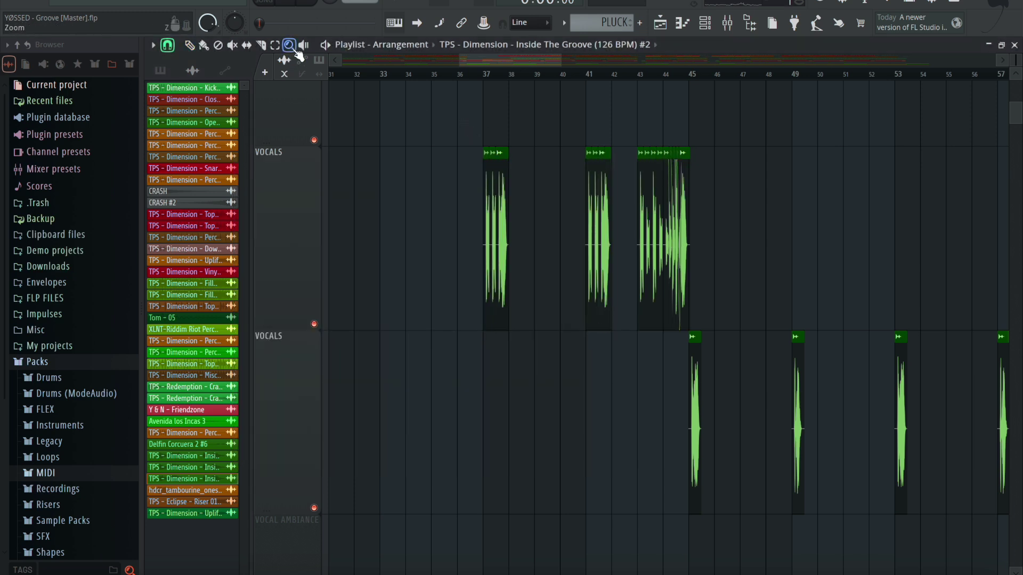
{"action": "left_click", "coordinate": [453, 246]}
{"action": "left_click", "coordinate": [488, 337]}
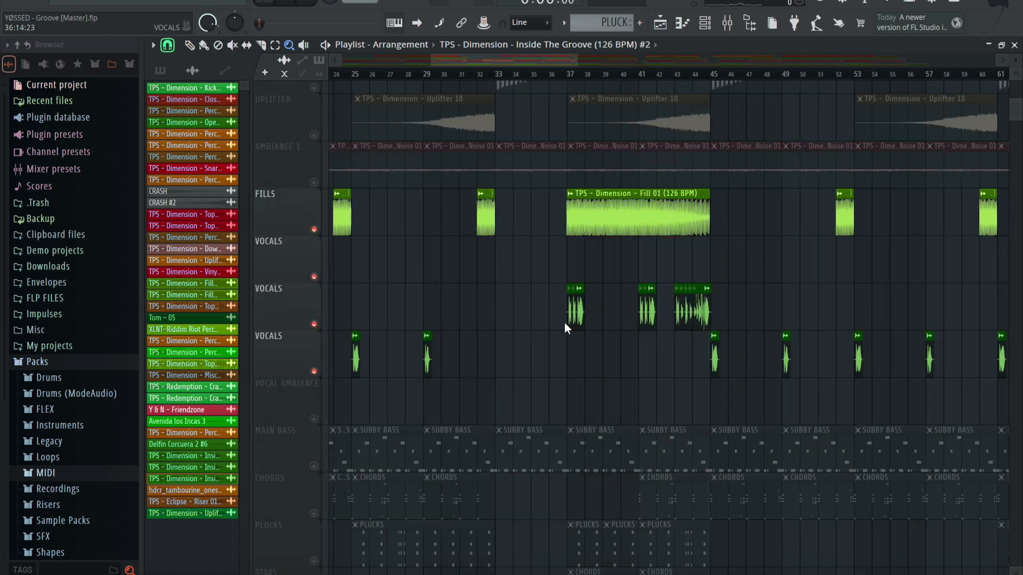
{"action": "scroll", "coordinate": [564, 322], "scroll_direction": "up", "scroll_amount": 1}
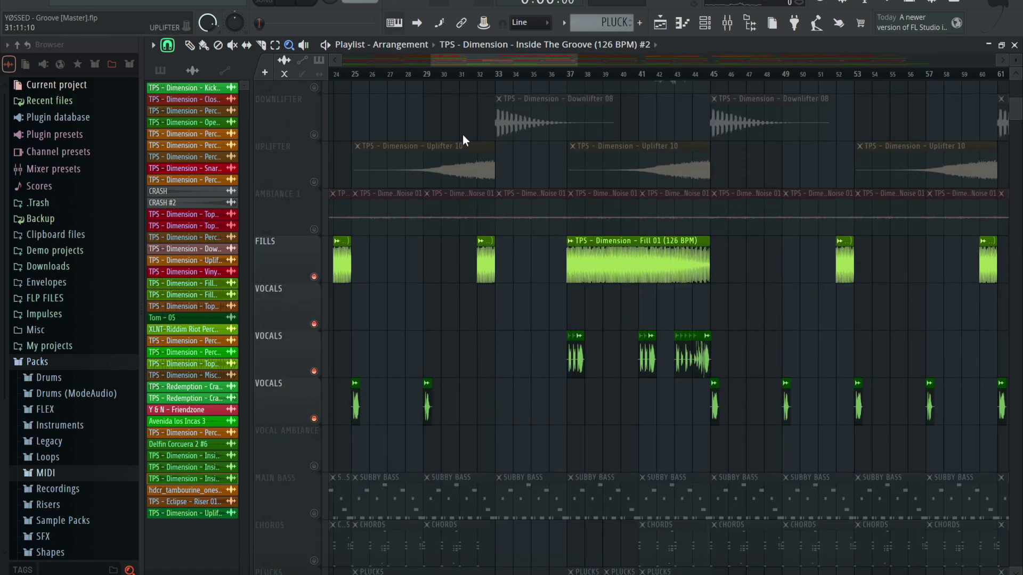
{"action": "left_click", "coordinate": [189, 46]}
{"action": "scroll", "coordinate": [575, 432], "scroll_direction": "down", "scroll_amount": 5}
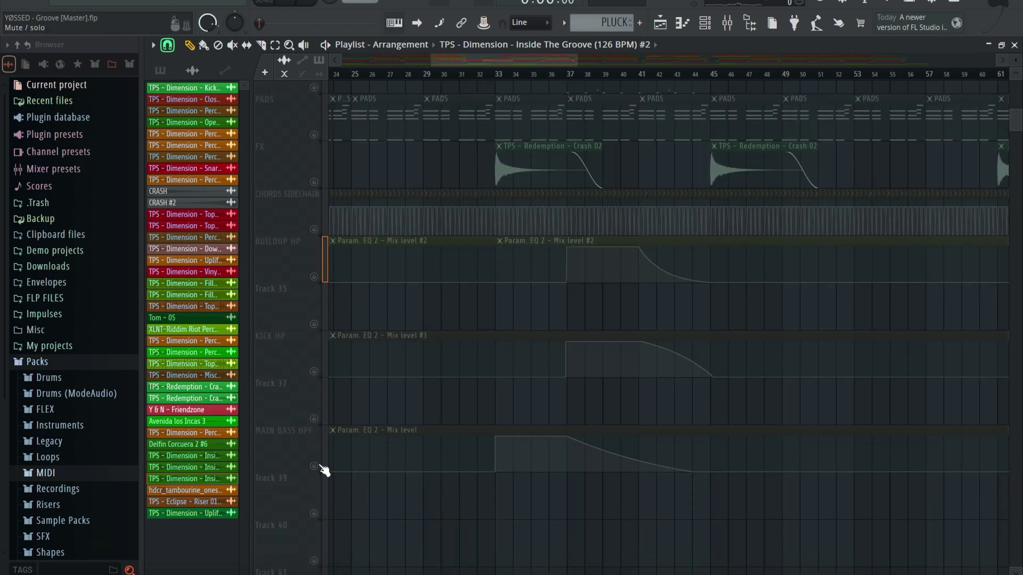
{"action": "left_click", "coordinate": [322, 468]}
{"action": "scroll", "coordinate": [323, 379], "scroll_direction": "down", "scroll_amount": 4}
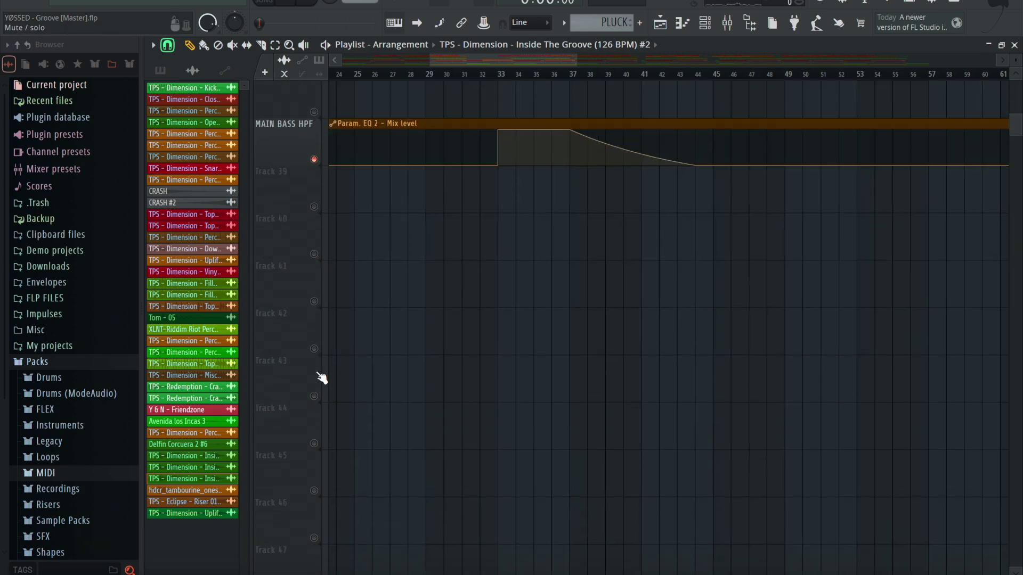
Unmute the KICK HP, BUILDUP HP and CHORDS SIDECHAIN automation tracks.
{"action": "scroll", "coordinate": [326, 471], "scroll_direction": "up", "scroll_amount": 12}
{"action": "scroll", "coordinate": [320, 513], "scroll_direction": "down", "scroll_amount": 8}
{"action": "left_click", "coordinate": [323, 260]}
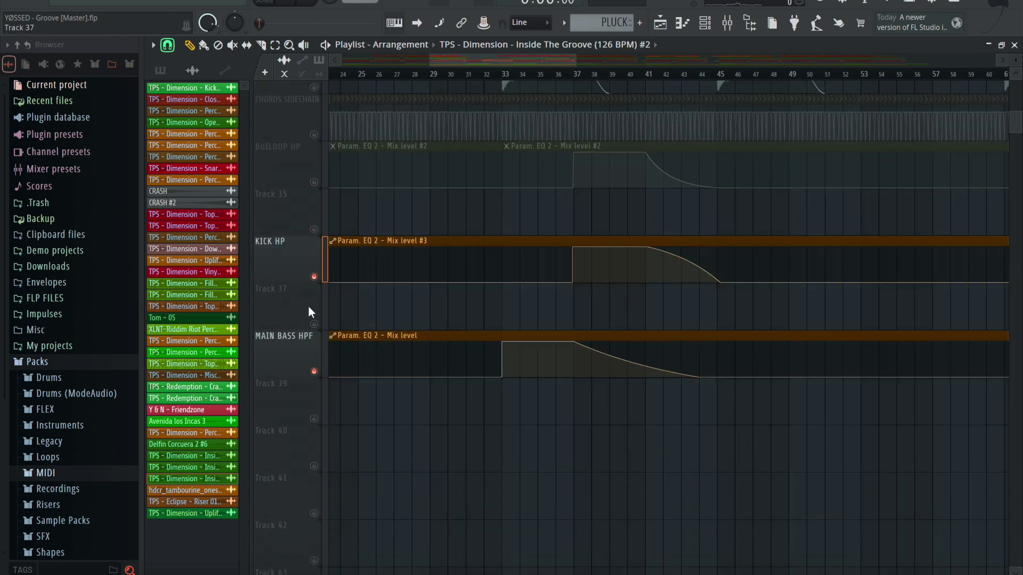
{"action": "left_click", "coordinate": [314, 182]}
{"action": "left_click", "coordinate": [313, 134]}
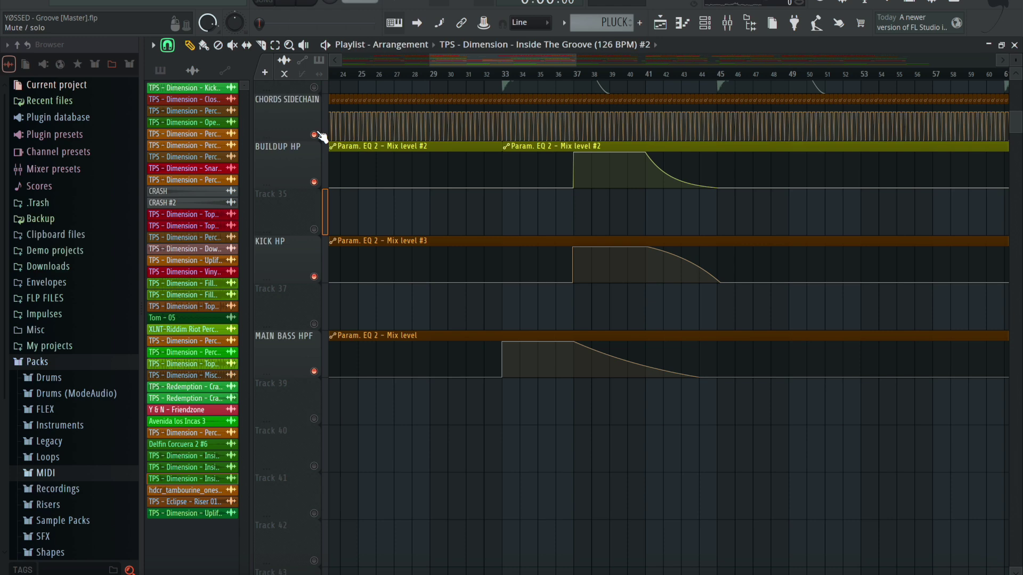
Show the whole arrangement and solo the MAIN BASS track.
{"action": "left_click", "coordinate": [288, 45]}
{"action": "right_click", "coordinate": [377, 231]}
{"action": "right_click", "coordinate": [313, 402]}
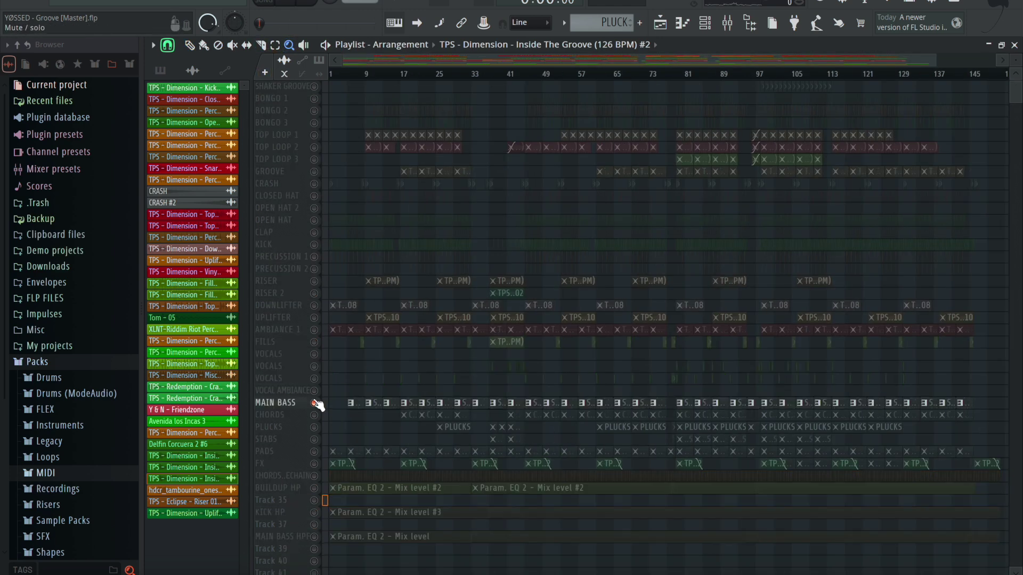
Clear the MAIN BASS solo and isolate the two lower VOCALS tracks.
{"action": "right_click", "coordinate": [314, 403]}
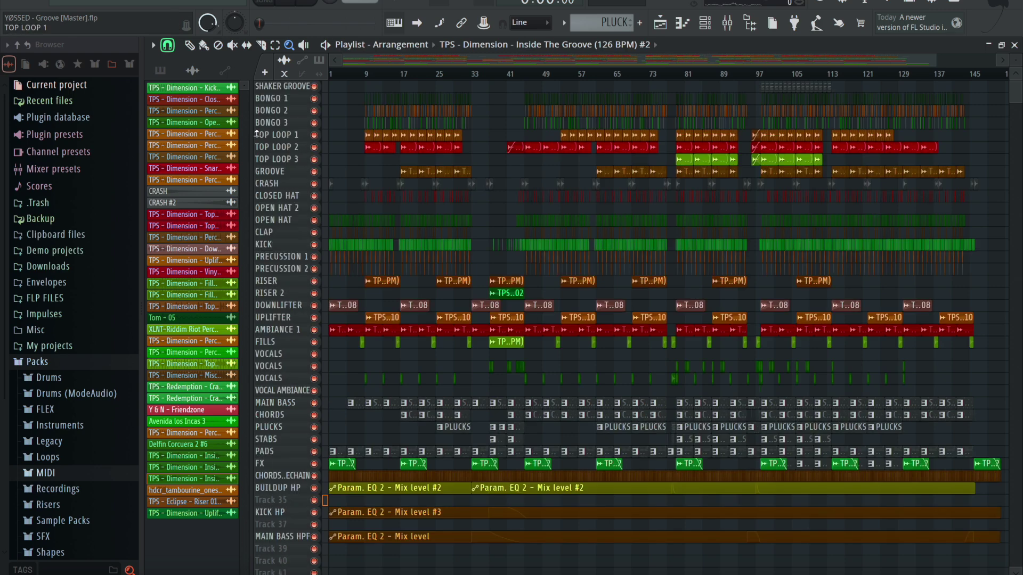
{"action": "right_click", "coordinate": [314, 378]}
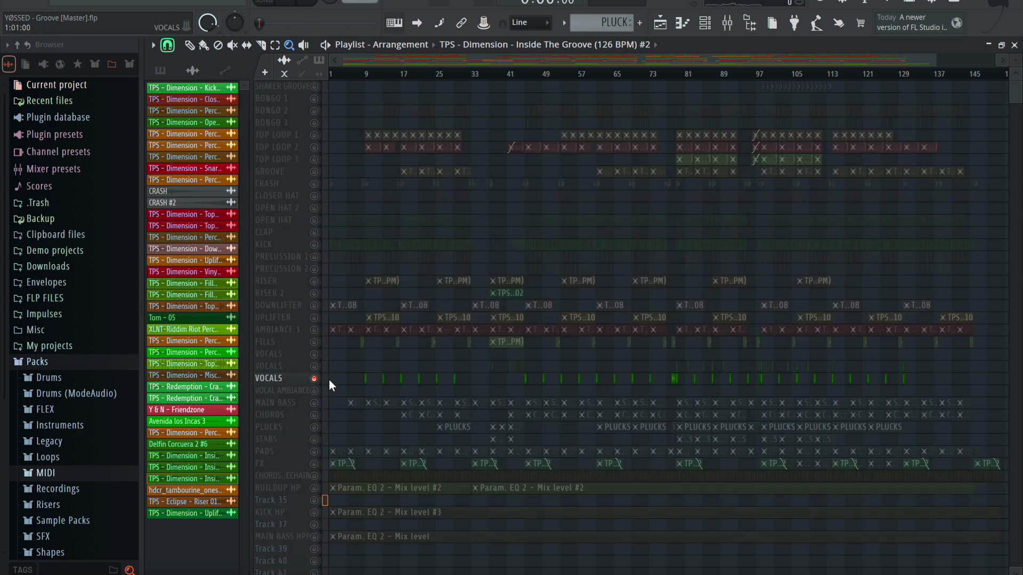
{"action": "left_click", "coordinate": [315, 366]}
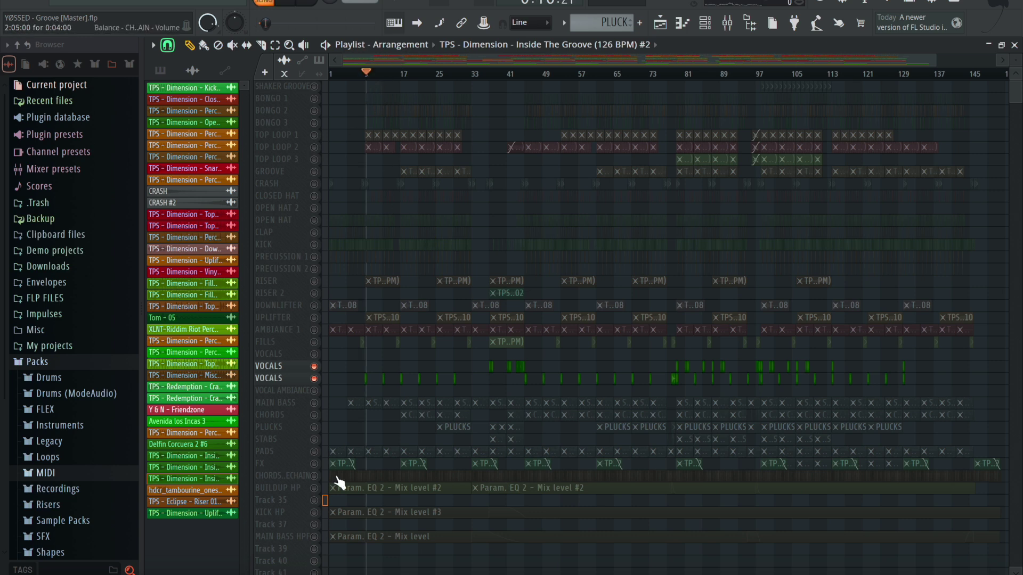
Unmute the MAIN BASS, PLUCKS, STABS, PADS and chords sidechain tracks alongside the vocals.
{"action": "left_click", "coordinate": [314, 403]}
{"action": "left_click", "coordinate": [315, 428]}
{"action": "left_click", "coordinate": [315, 439]}
{"action": "left_click", "coordinate": [314, 452]}
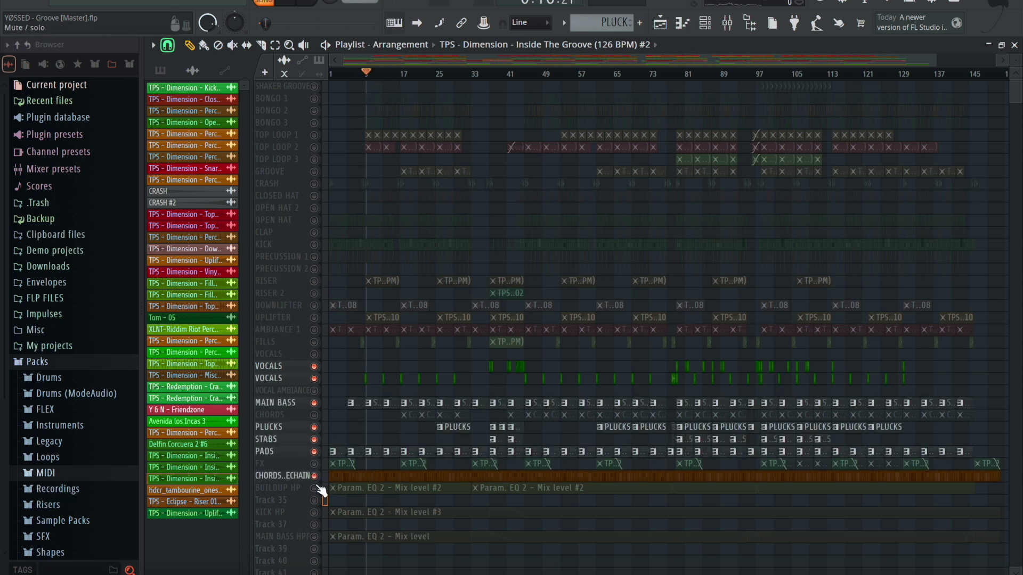
Unmute the BUILDUP HP, KICK HP, MAIN BASS HPF and FX tracks and play from just before bar 9.
{"action": "left_click", "coordinate": [314, 487]}
{"action": "left_click", "coordinate": [315, 512]}
{"action": "left_click", "coordinate": [315, 536]}
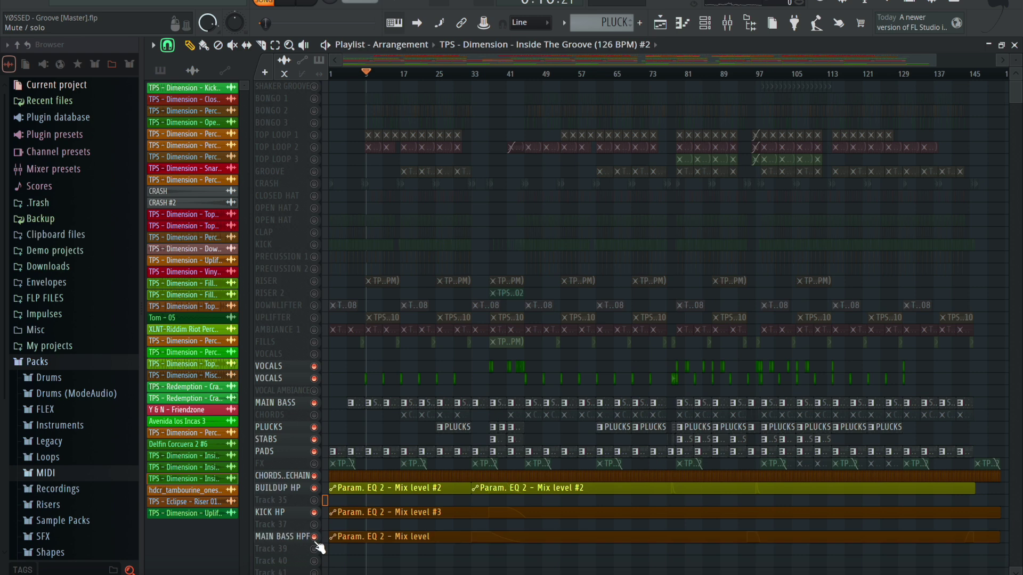
{"action": "left_click", "coordinate": [314, 464]}
{"action": "left_click", "coordinate": [358, 73]}
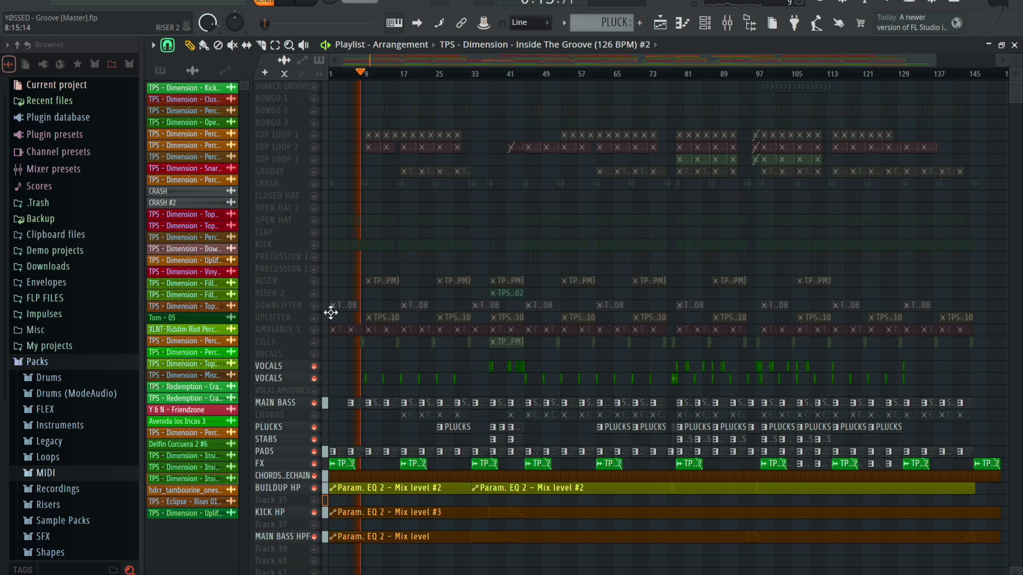
Briefly unmute and mute the FILLS track again during playback, and move the playback position to about bar 12.
{"action": "left_click", "coordinate": [315, 342]}
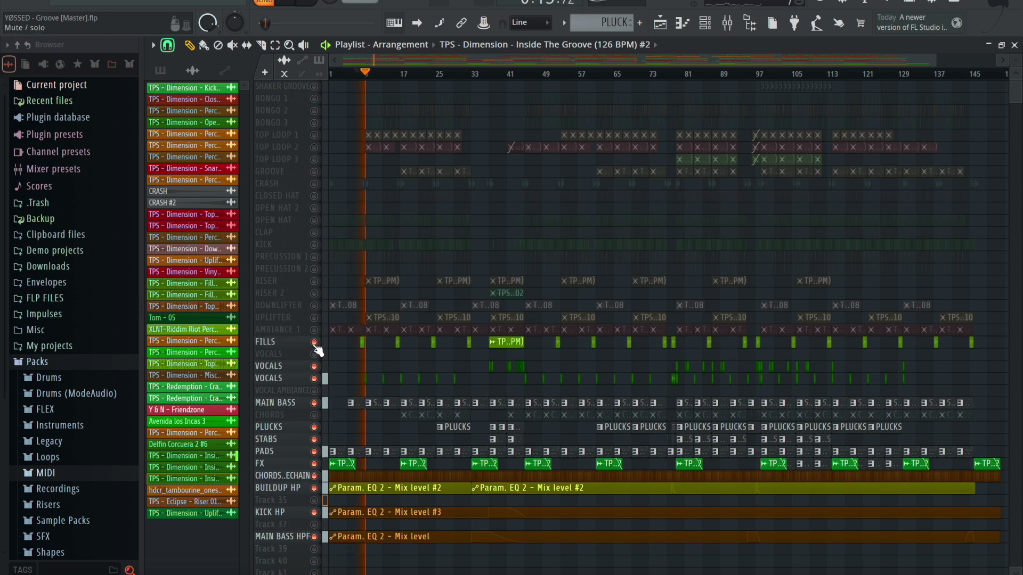
{"action": "left_click", "coordinate": [315, 343]}
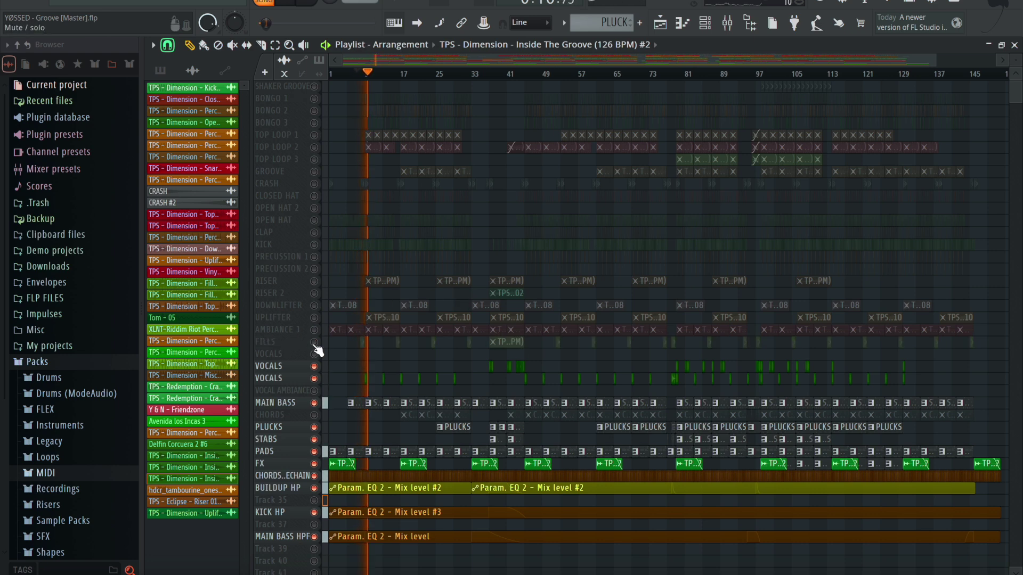
{"action": "left_click", "coordinate": [390, 78]}
{"action": "left_click", "coordinate": [378, 72]}
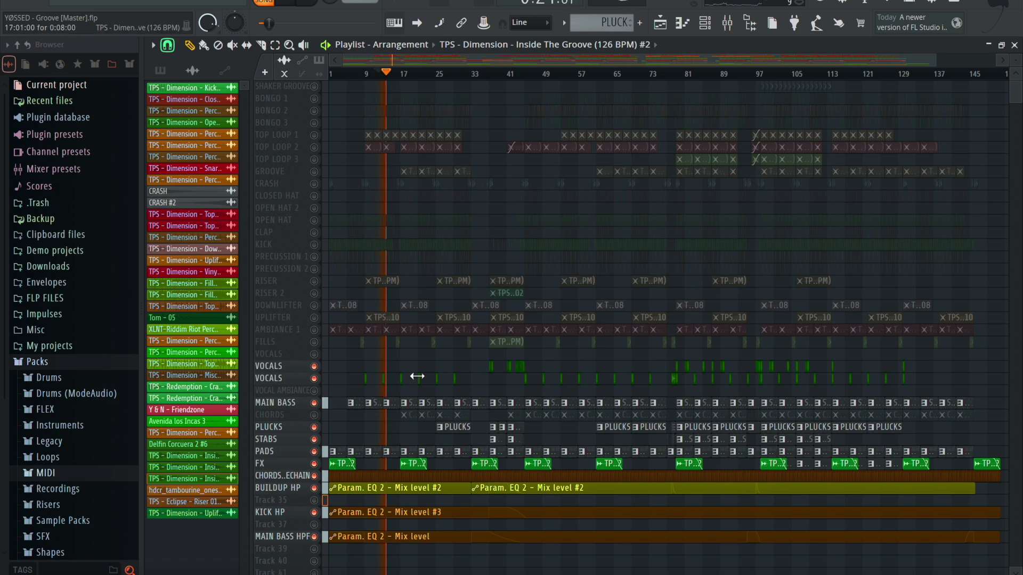
Unmute the CHORDS track and move playback to the breakdown at about bar 37.
{"action": "left_click", "coordinate": [319, 414]}
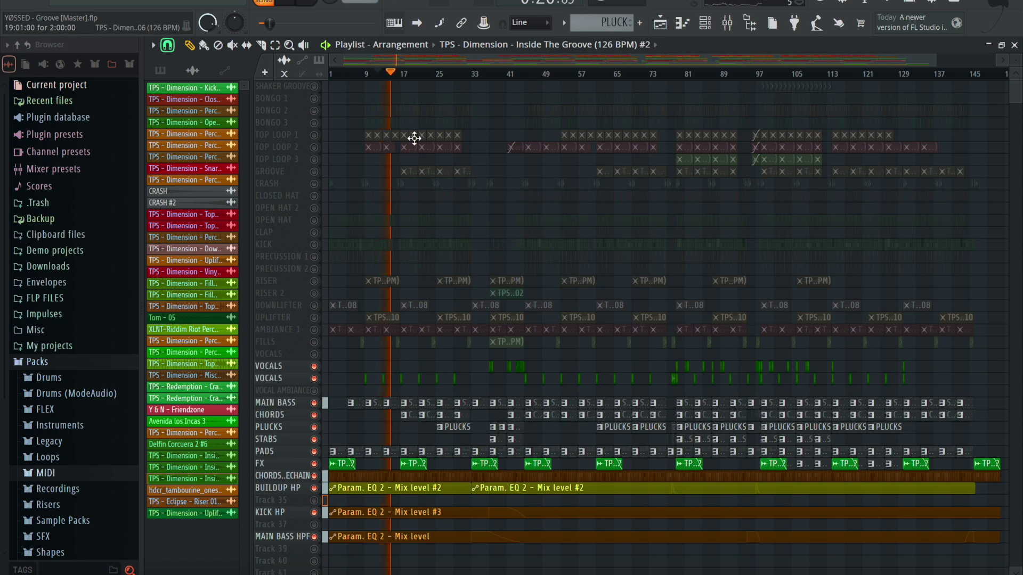
{"action": "left_click", "coordinate": [475, 73]}
{"action": "mouse_move", "coordinate": [478, 79]}
{"action": "left_mouse_down"}
{"action": "mouse_move", "coordinate": [508, 78]}
{"action": "mouse_move", "coordinate": [493, 79]}
{"action": "left_mouse_up"}
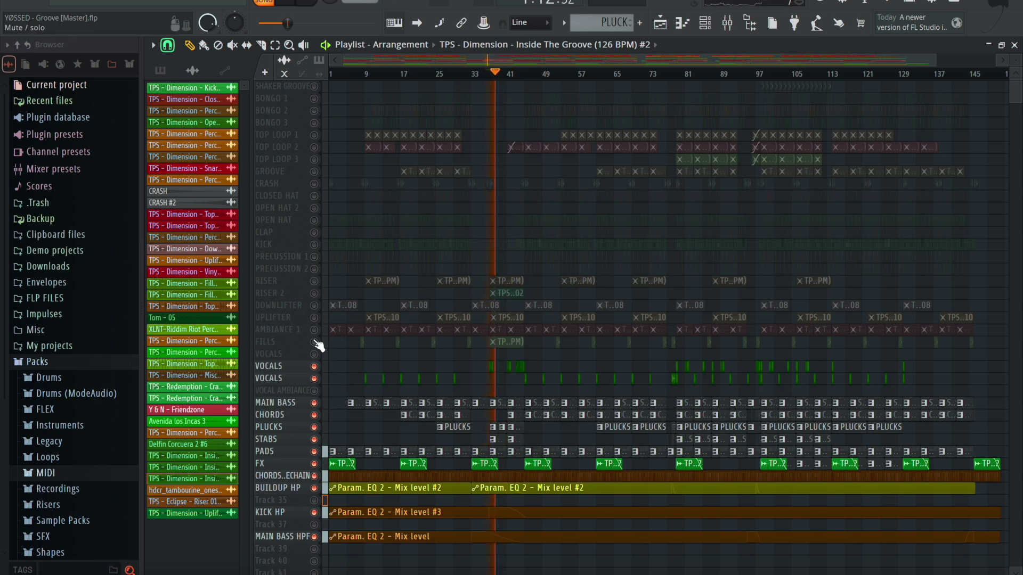
Unmute the AMBIANCE 1, FILLS, upper VOCALS, UPLIFTER, DOWNLIFTER, RISER 2 and RISER tracks.
{"action": "left_click", "coordinate": [314, 330]}
{"action": "left_click", "coordinate": [314, 342]}
{"action": "left_click", "coordinate": [314, 354]}
{"action": "left_click", "coordinate": [314, 366]}
{"action": "left_click", "coordinate": [314, 317]}
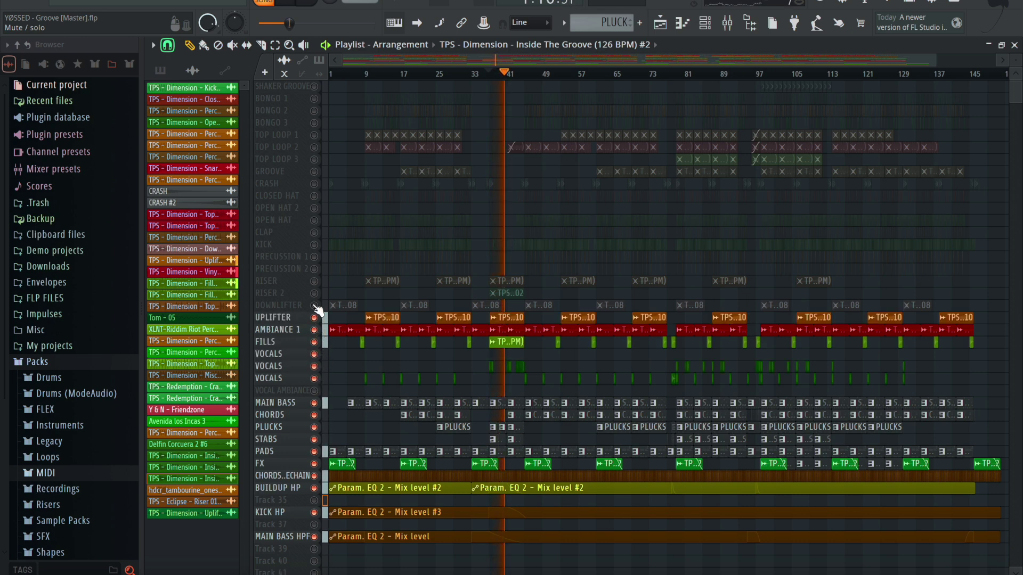
{"action": "left_click", "coordinate": [314, 305]}
{"action": "left_click", "coordinate": [314, 293]}
{"action": "left_click", "coordinate": [314, 281]}
Unmute both PRECUSSION tracks, KICK, CLAP, both OPEN HAT tracks, CLOSED HAT and CRASH.
{"action": "left_click", "coordinate": [314, 269]}
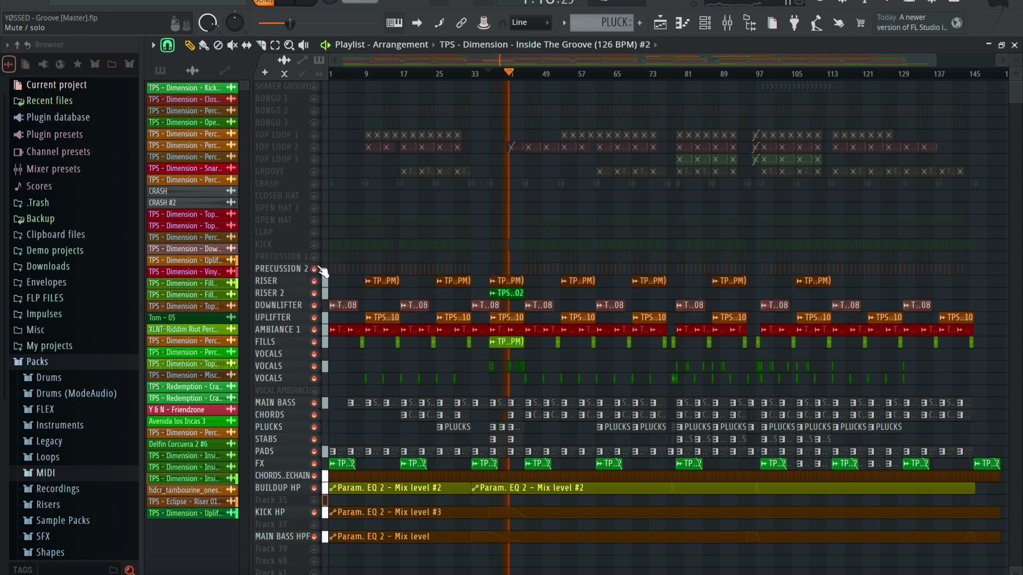
{"action": "left_click", "coordinate": [314, 257]}
{"action": "left_click", "coordinate": [314, 245]}
{"action": "left_click", "coordinate": [315, 232]}
{"action": "left_click", "coordinate": [314, 220]}
{"action": "left_click", "coordinate": [314, 208]}
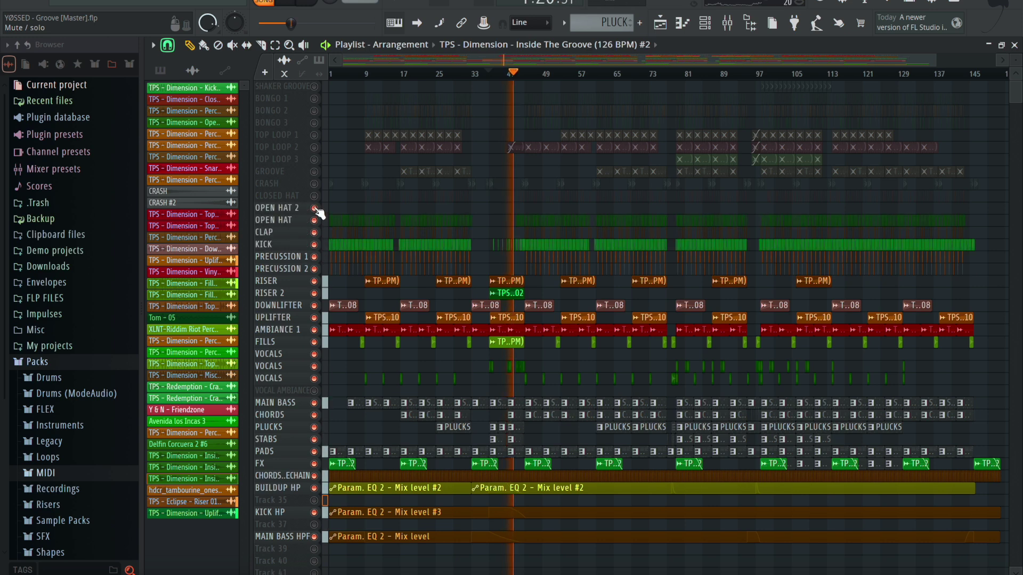
{"action": "left_click", "coordinate": [314, 195]}
{"action": "left_click", "coordinate": [315, 183]}
Unmute the GROOVE, TOP LOOP 1–3, BONGO 1–3, SHAKER GROOVE and VOCAL AMBIANCE tracks.
{"action": "left_click", "coordinate": [314, 171]}
{"action": "left_click", "coordinate": [315, 159]}
{"action": "left_click", "coordinate": [315, 147]}
{"action": "left_click", "coordinate": [314, 135]}
{"action": "left_click", "coordinate": [314, 122]}
{"action": "left_click", "coordinate": [315, 110]}
{"action": "left_click", "coordinate": [314, 98]}
{"action": "left_click", "coordinate": [314, 86]}
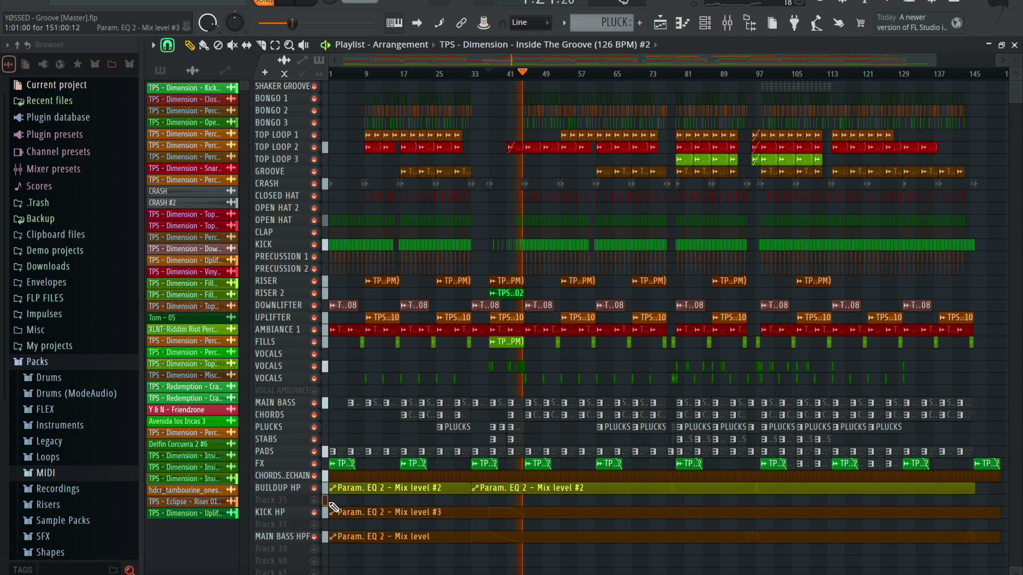
{"action": "left_click", "coordinate": [314, 390]}
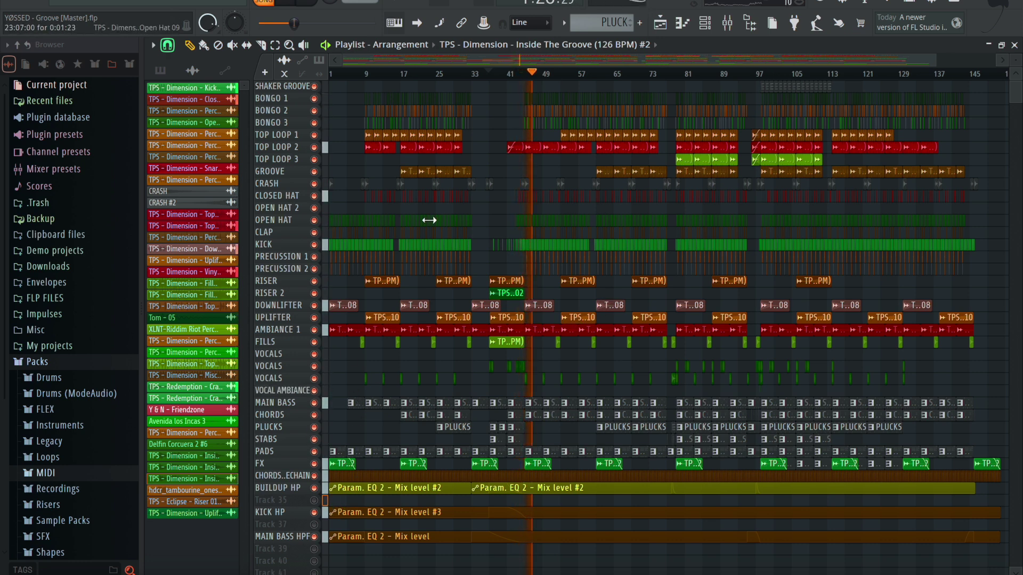
Examine how the layers build between about bars 35 and 111 while the full arrangement plays.
{"action": "left_click_drag", "start_coordinate": [481, 143], "coordinate": [777, 562]}
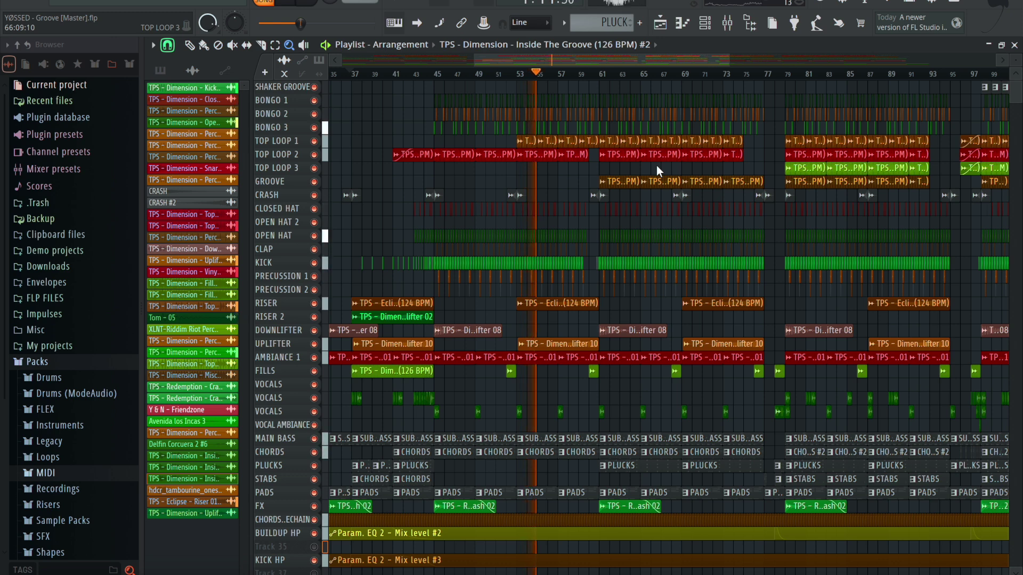
{"action": "scroll", "coordinate": [735, 359], "scroll_direction": "down", "scroll_amount": 4}
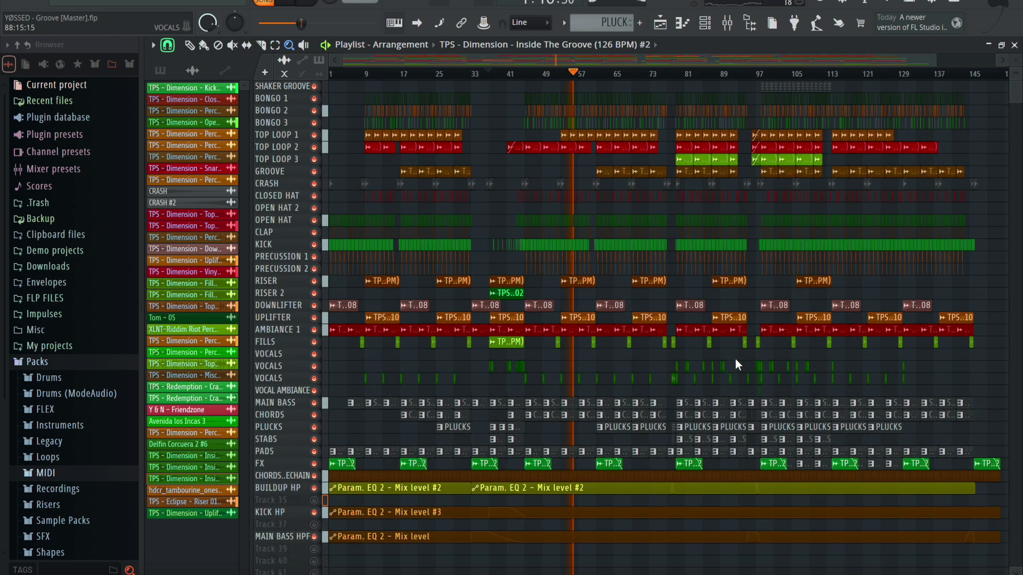
{"action": "left_click_drag", "start_coordinate": [514, 93], "coordinate": [822, 474]}
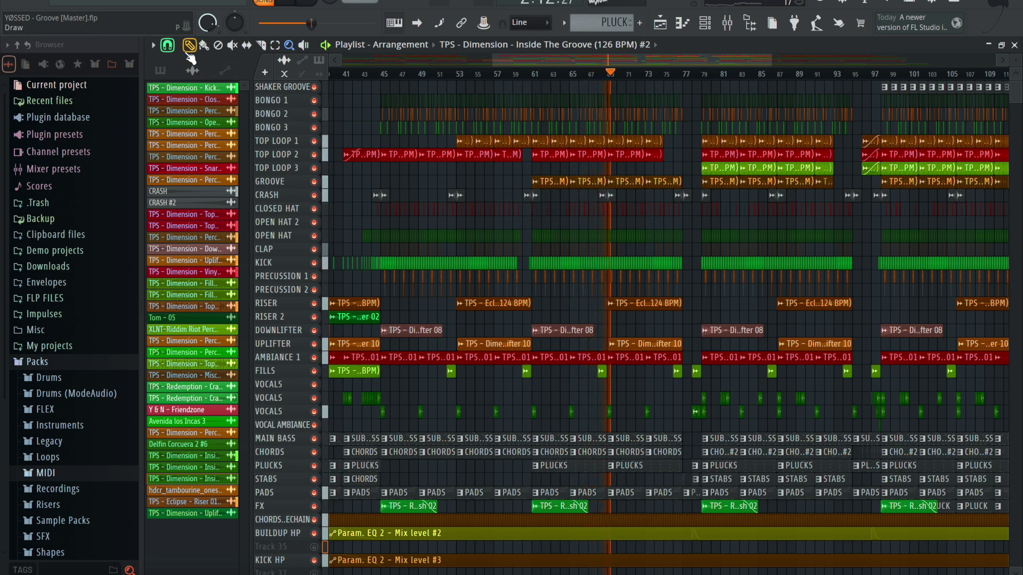
{"action": "left_click_drag", "start_coordinate": [627, 60], "coordinate": [691, 60]}
Listen to the short break from about bar 75 into bar 79, lower the system volume and stop playback.
{"action": "left_click", "coordinate": [509, 72]}
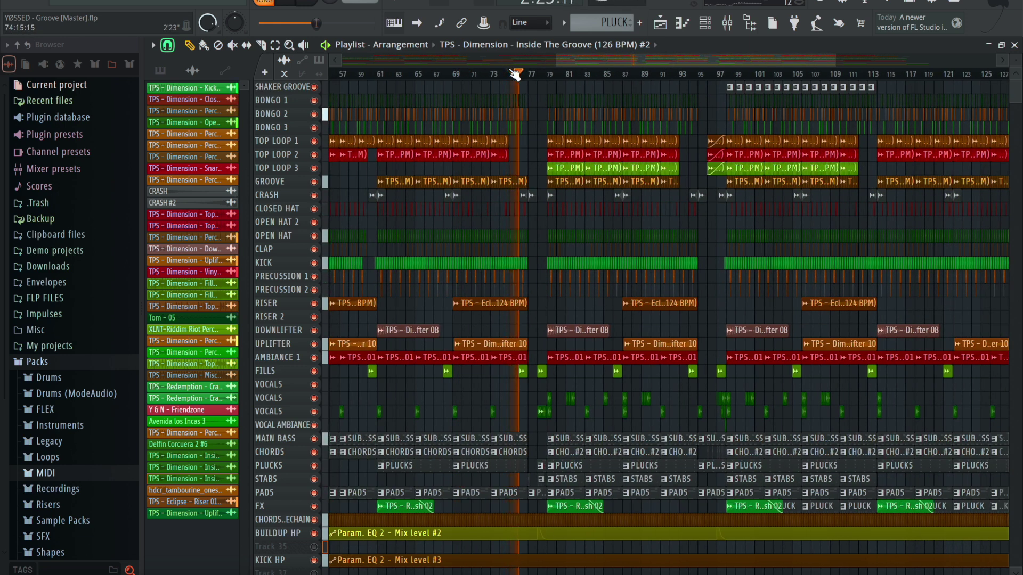
{"action": "scroll", "coordinate": [503, 336], "scroll_direction": "down", "scroll_amount": 2}
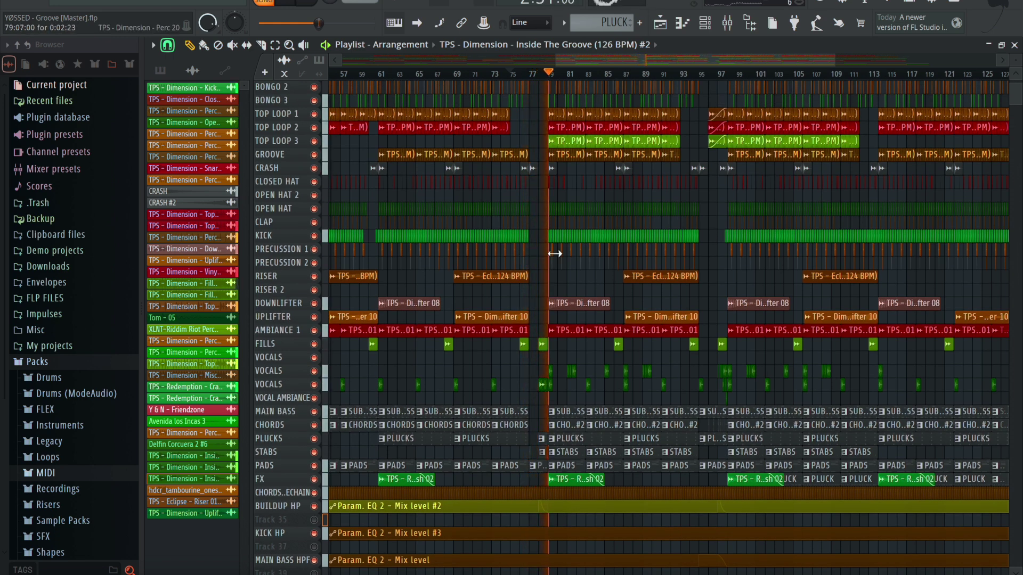
{"action": "scroll", "coordinate": [554, 253], "scroll_direction": "up", "scroll_amount": 2}
{"action": "key", "text": "XF86AudioLowerVolume"}
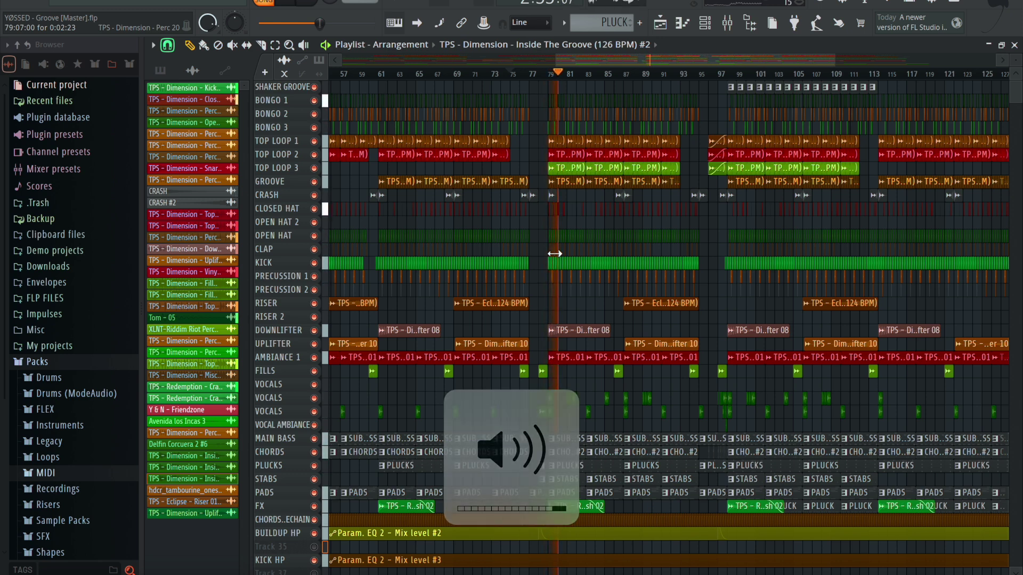
{"action": "key", "text": "space"}
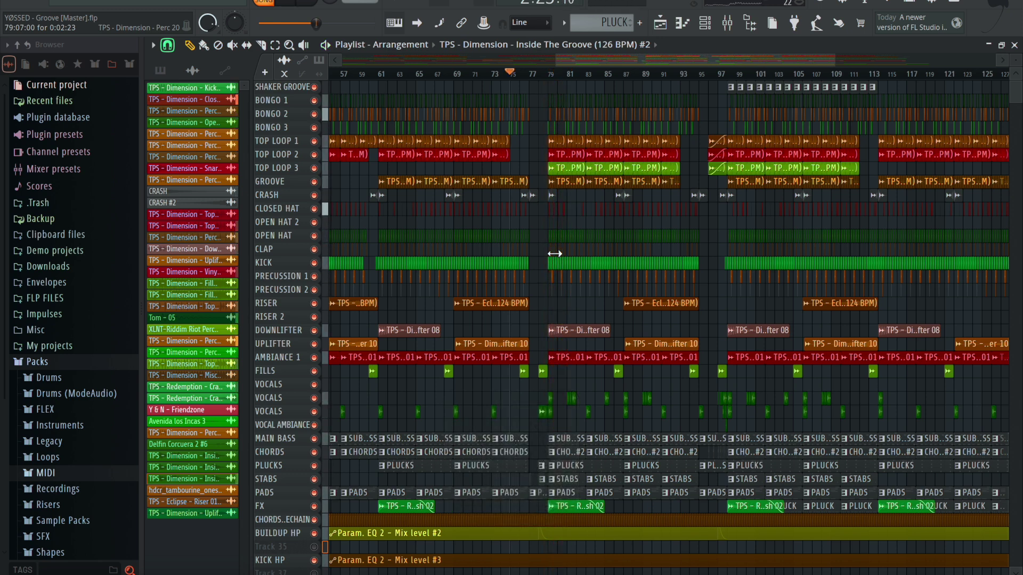
Listen to the transition from about bar 95 into the drop at bar 98 and stop playback.
{"action": "left_click", "coordinate": [706, 73]}
{"action": "key", "text": "space"}
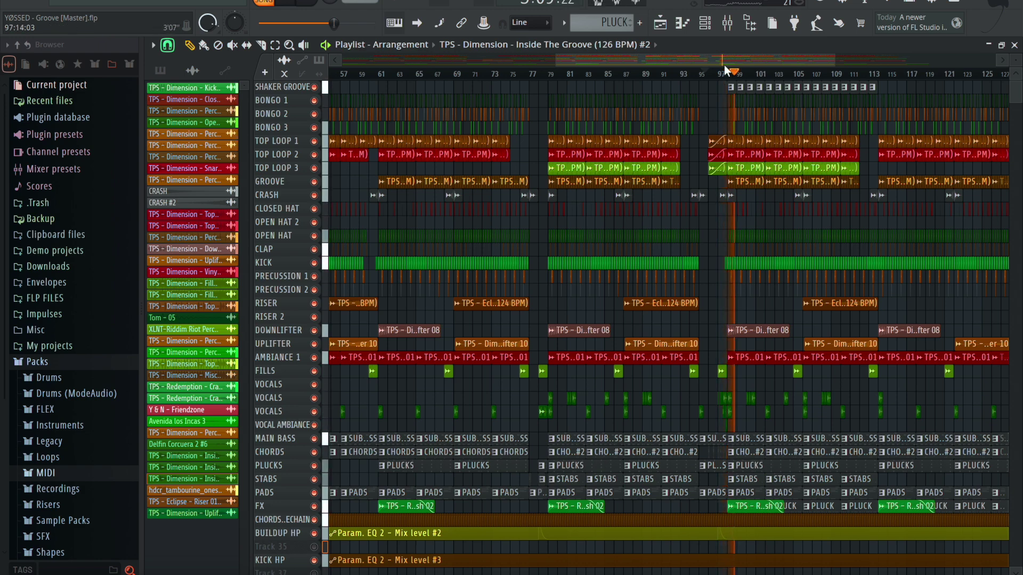
{"action": "key", "text": "space"}
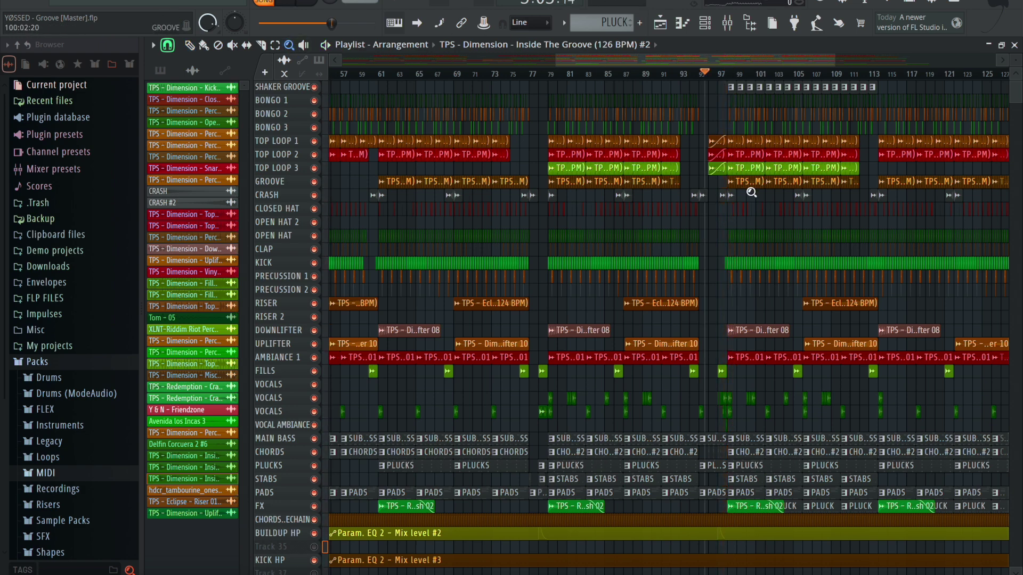
Solo the middle VOCALS track around bars 95–103 and play its chopped vocals from bar 97.
{"action": "left_click_drag", "start_coordinate": [697, 95], "coordinate": [779, 349]}
{"action": "scroll", "coordinate": [776, 341], "scroll_direction": "down", "scroll_amount": 6}
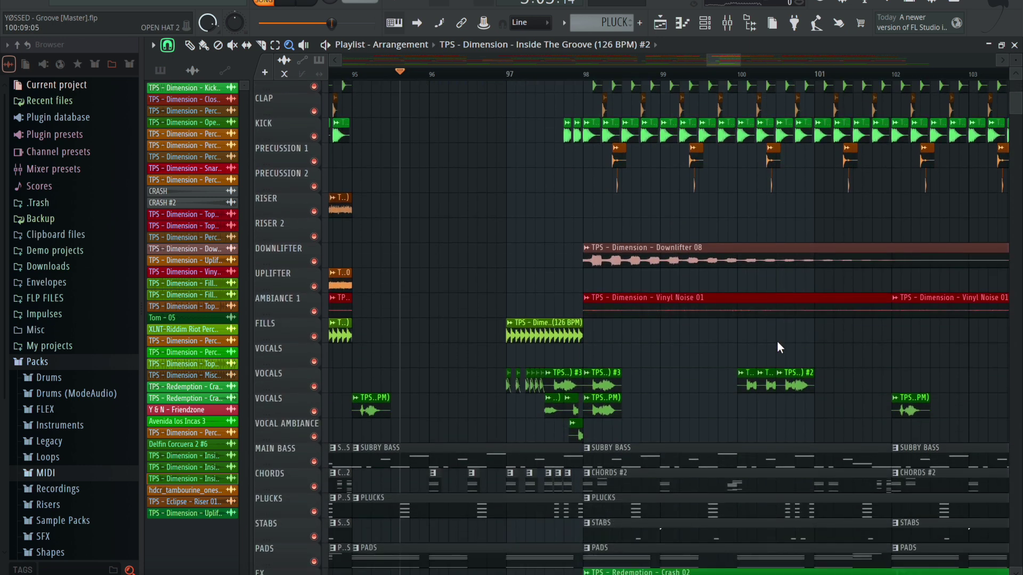
{"action": "right_click", "coordinate": [313, 386]}
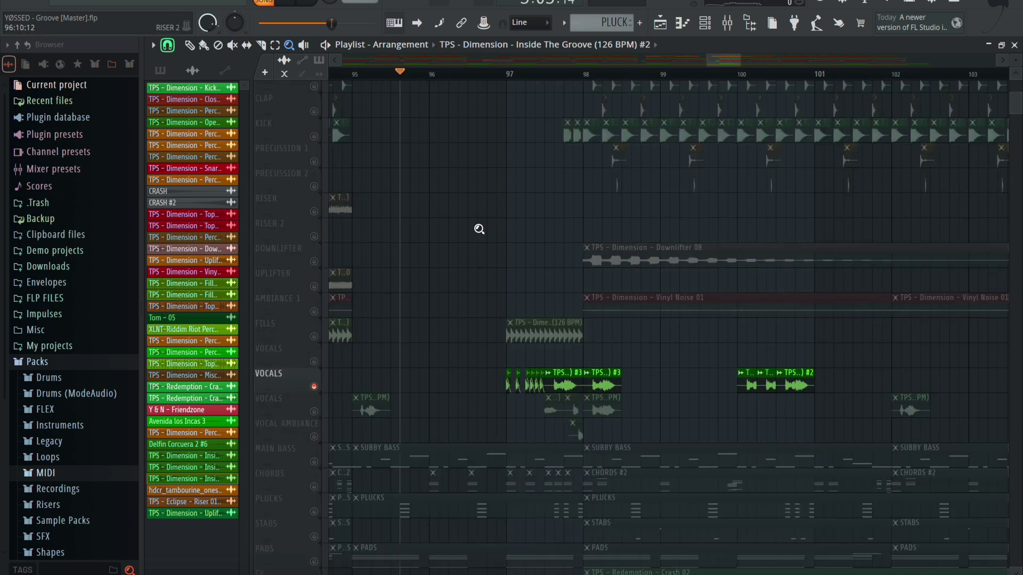
{"action": "left_click", "coordinate": [189, 45]}
{"action": "left_click", "coordinate": [516, 73]}
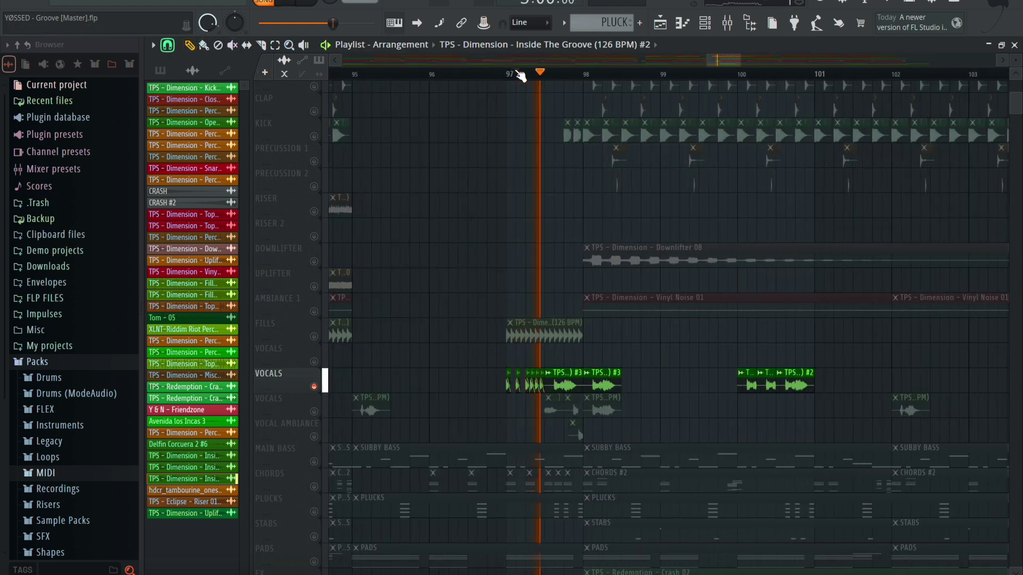
{"action": "key", "text": "space"}
Unmute FILLS, the lower VOCALS and VOCAL AMBIANCE one at a time, replaying the build from bar 97 after each.
{"action": "left_click", "coordinate": [315, 336]}
{"action": "key", "text": "space"}
{"action": "key", "text": "space"}
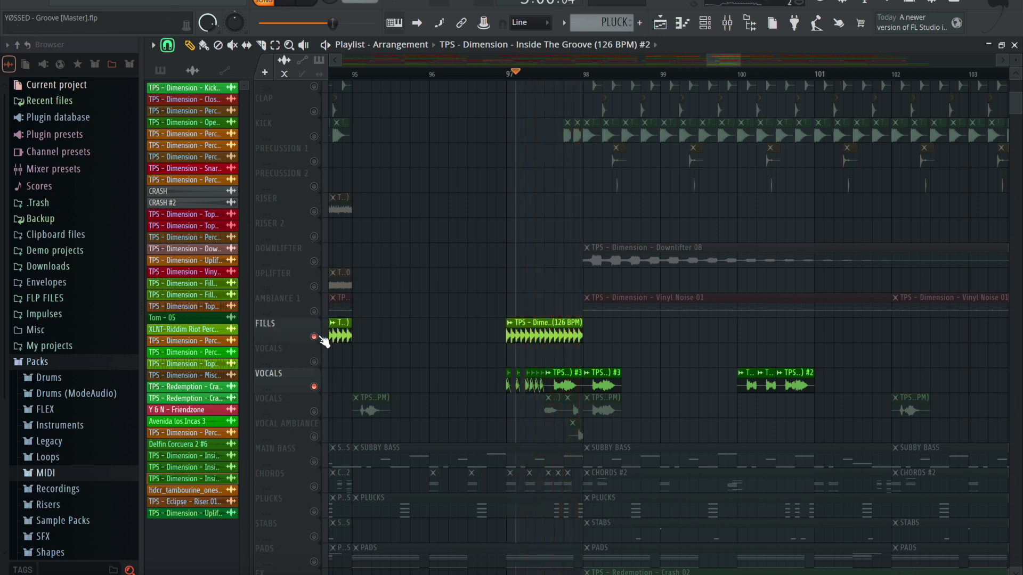
{"action": "left_click", "coordinate": [314, 411]}
{"action": "key", "text": "space"}
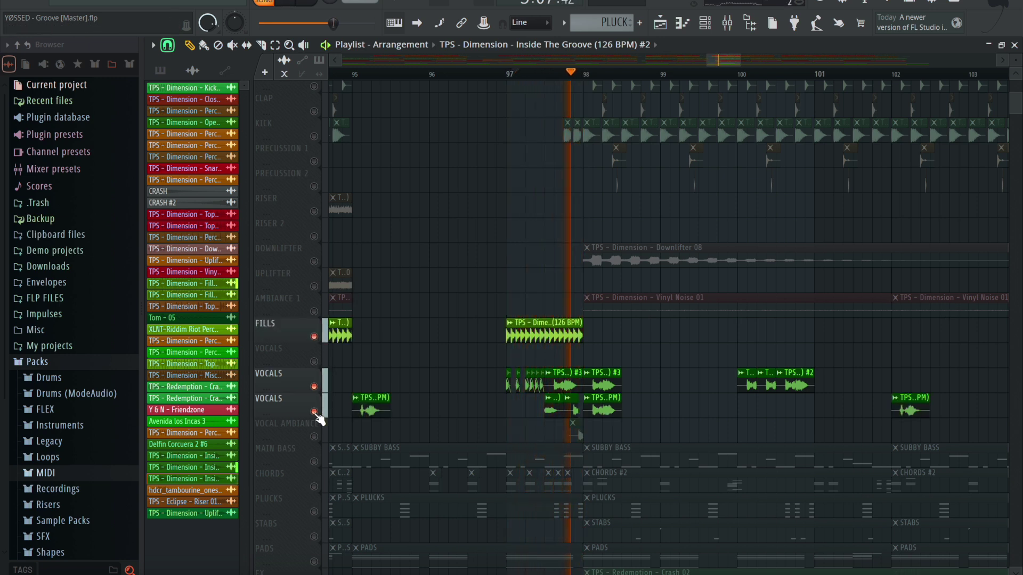
{"action": "key", "text": "space"}
{"action": "left_click", "coordinate": [314, 437]}
{"action": "key", "text": "space"}
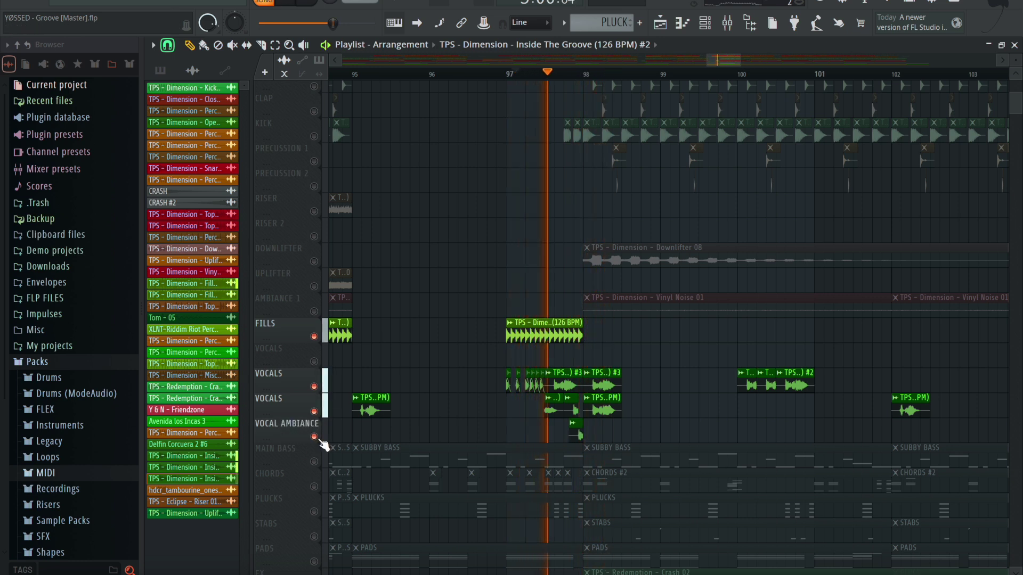
{"action": "key", "text": "space"}
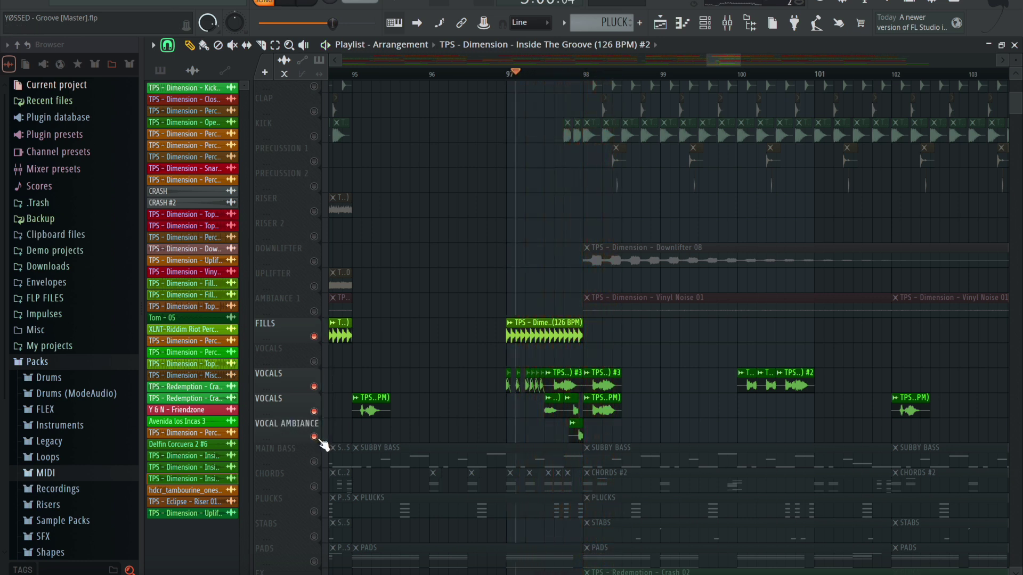
Clear the current solo group, solo the CHORDS track and start playback from late in bar 95.
{"action": "right_click", "coordinate": [314, 361]}
{"action": "right_click", "coordinate": [314, 361]}
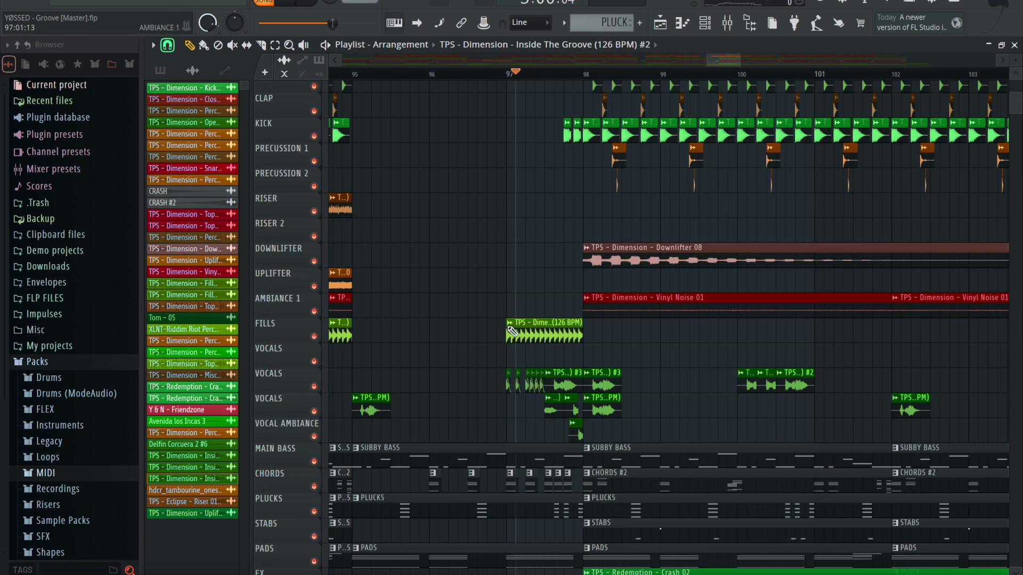
{"action": "right_click", "coordinate": [314, 486]}
{"action": "left_click", "coordinate": [407, 73]}
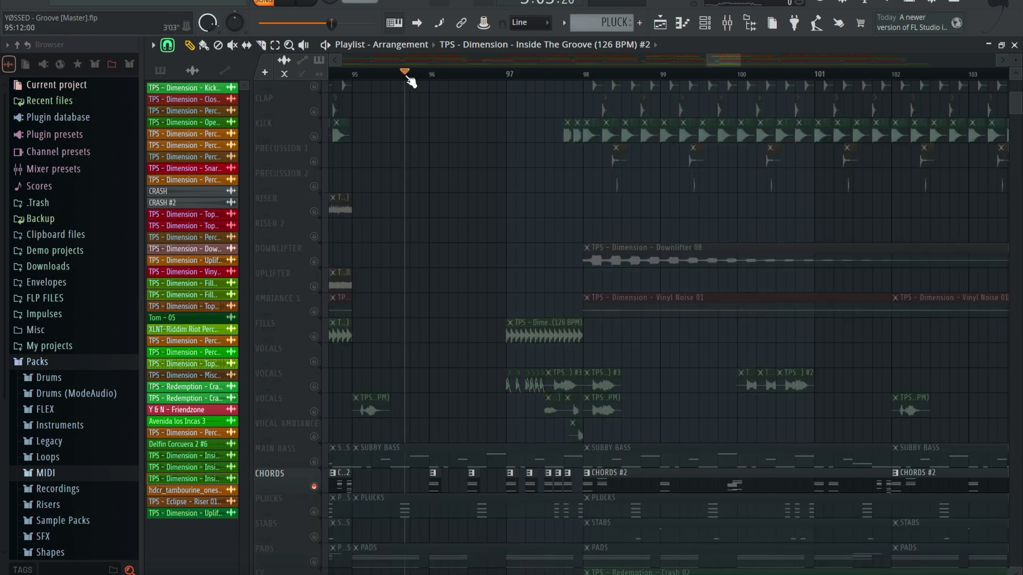
Unmute both lower VOCALS tracks, FILLS and VOCAL AMBIANCE alongside CHORDS during playback, and stop in bar 97.
{"action": "left_click", "coordinate": [314, 412]}
{"action": "left_click", "coordinate": [314, 385]}
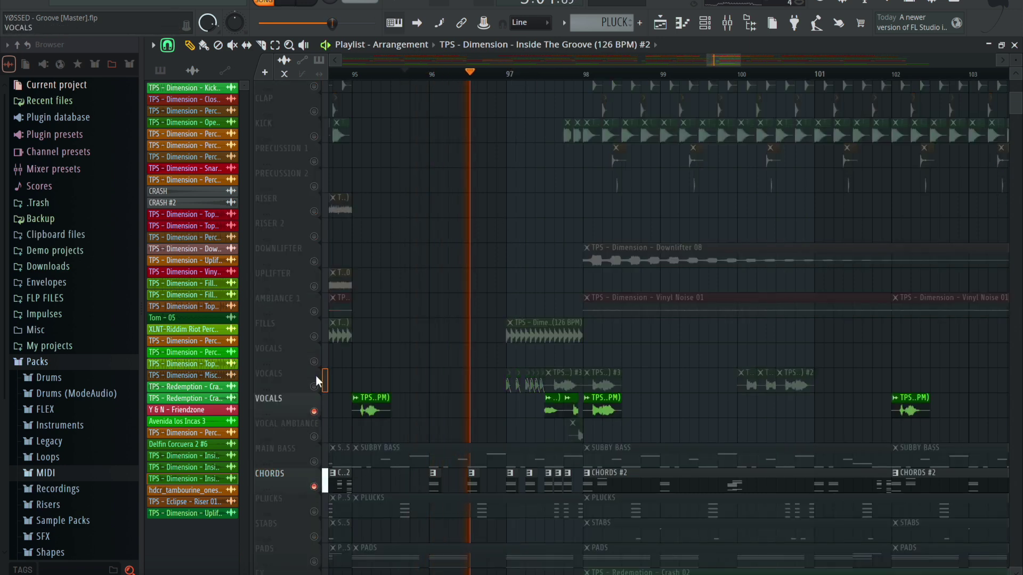
{"action": "left_click", "coordinate": [314, 340]}
{"action": "left_click", "coordinate": [314, 437]}
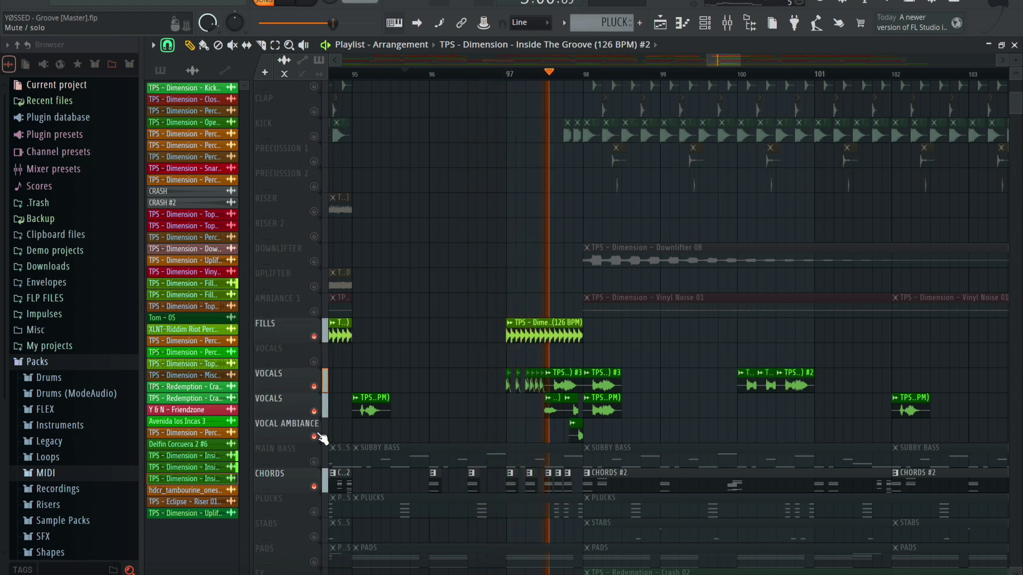
{"action": "key", "text": "space"}
Unmute TOP LOOP 1, TOP LOOP 2 and TOP LOOP 3 to add them to the build before bar 98.
{"action": "scroll", "coordinate": [445, 290], "scroll_direction": "down", "scroll_amount": 4}
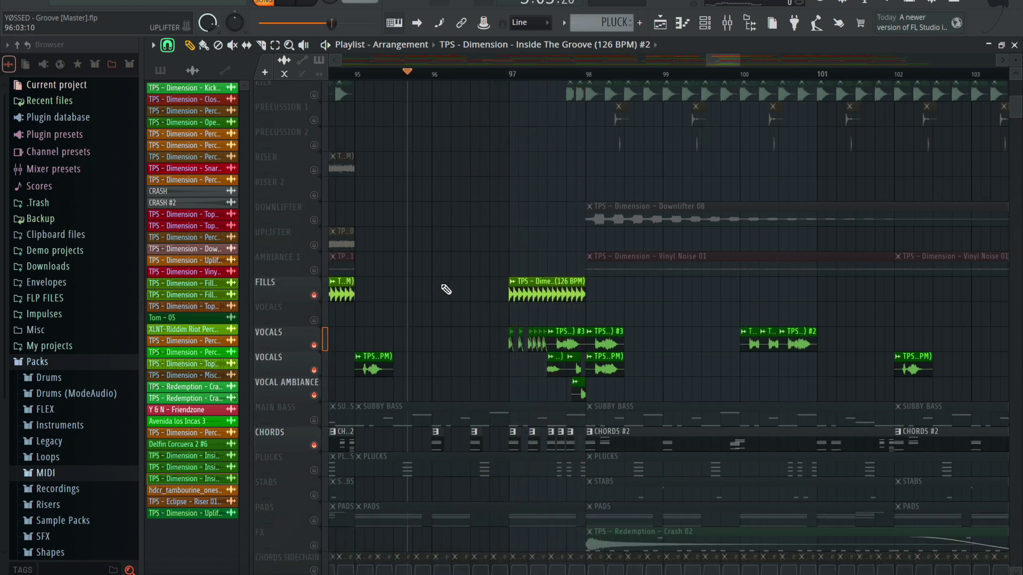
{"action": "scroll", "coordinate": [429, 251], "scroll_direction": "up", "scroll_amount": 8}
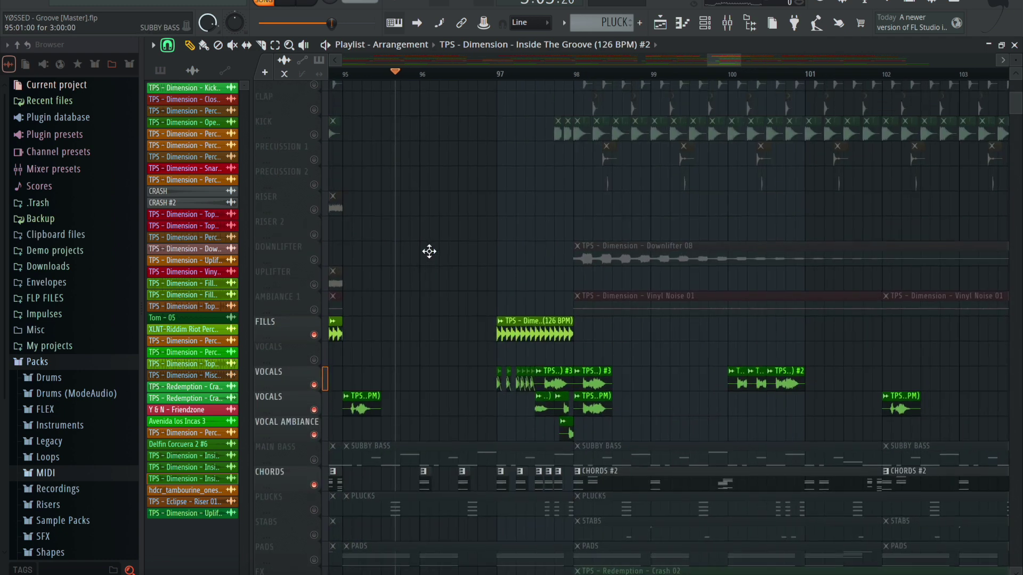
{"action": "scroll", "coordinate": [429, 252], "scroll_direction": "right", "scroll_amount": 3}
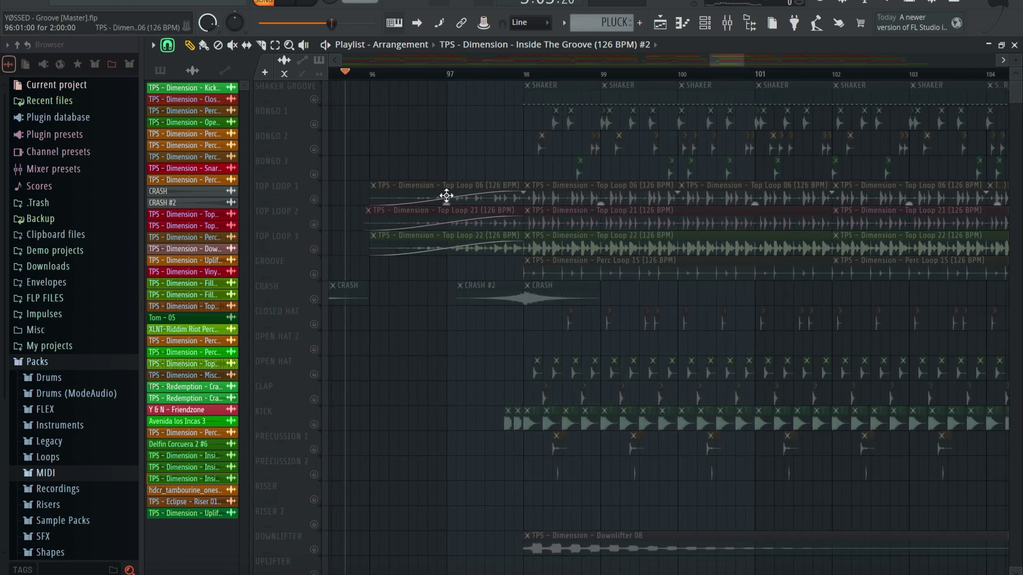
{"action": "left_click", "coordinate": [314, 199]}
{"action": "left_click", "coordinate": [314, 224]}
{"action": "left_click", "coordinate": [324, 249]}
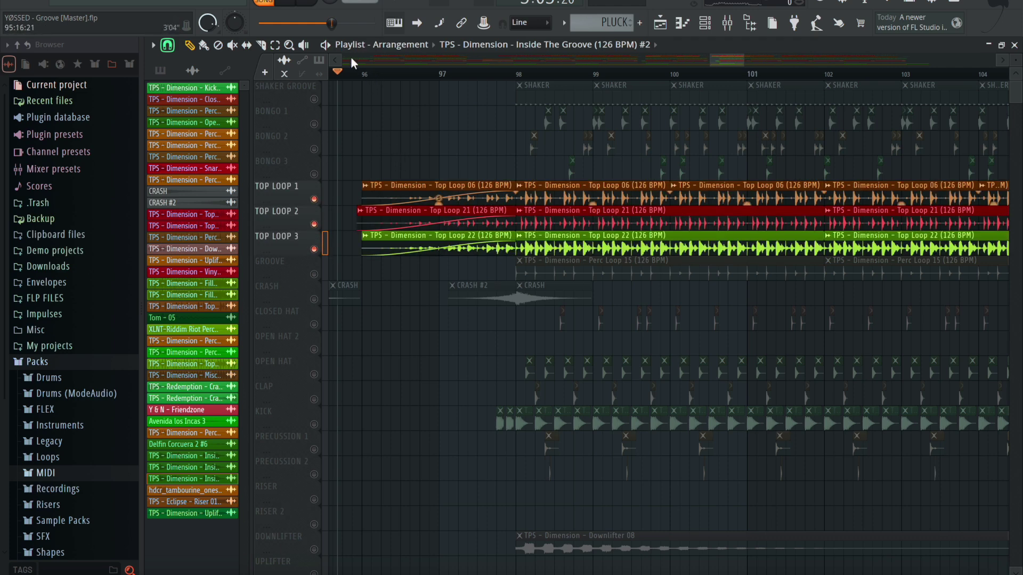
Slightly raise the midpoint of TOP LOOP 1's fade-in curve between bars 96 and 98, and play the faded top loops.
{"action": "left_click", "coordinate": [289, 45]}
{"action": "left_click_drag", "start_coordinate": [467, 144], "coordinate": [565, 406]}
{"action": "right_click", "coordinate": [565, 405]}
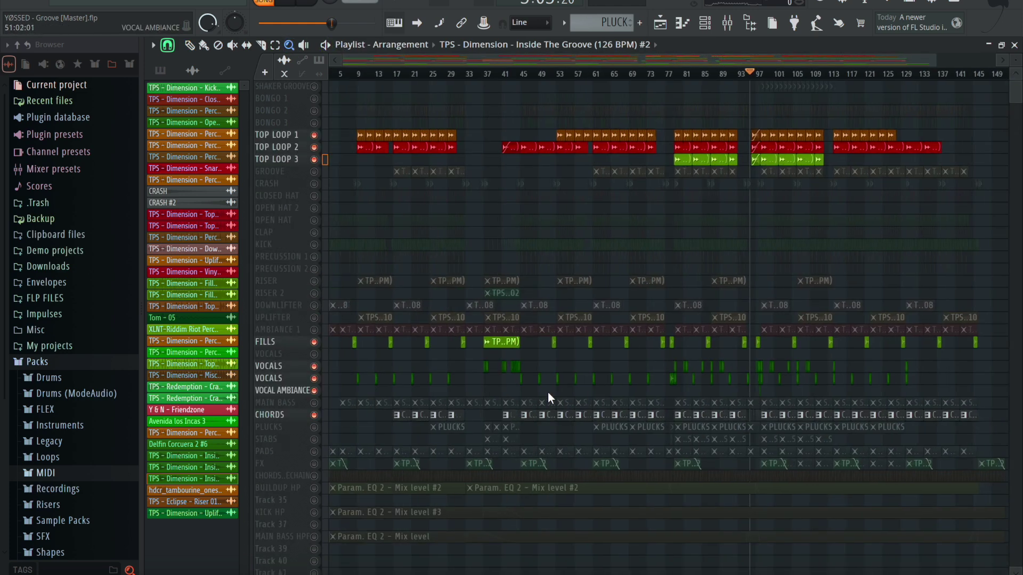
{"action": "left_click_drag", "start_coordinate": [729, 105], "coordinate": [759, 235]}
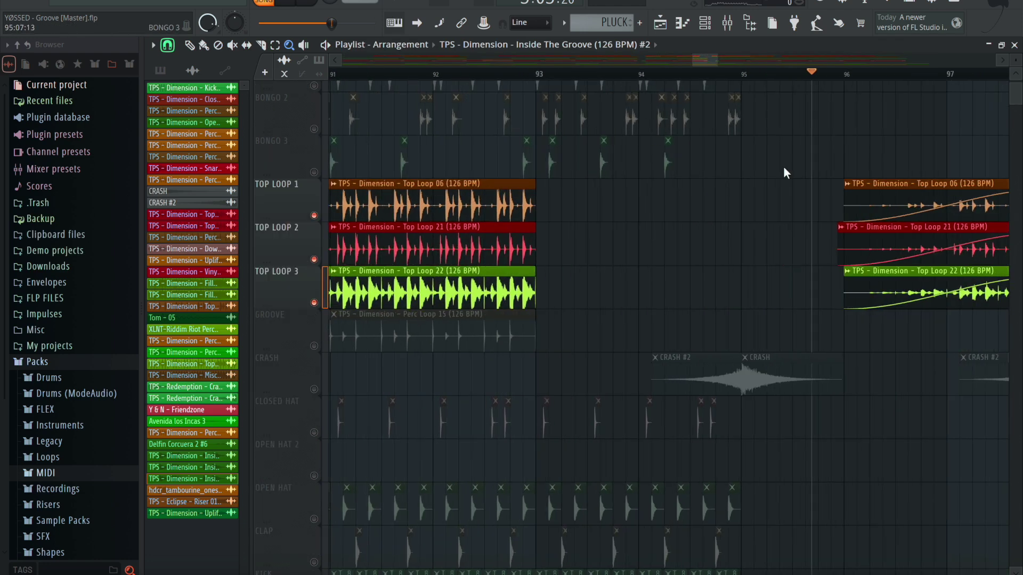
{"action": "mouse_move", "coordinate": [702, 54]}
{"action": "left_mouse_down"}
{"action": "mouse_move", "coordinate": [733, 55]}
{"action": "mouse_move", "coordinate": [714, 56]}
{"action": "left_mouse_up"}
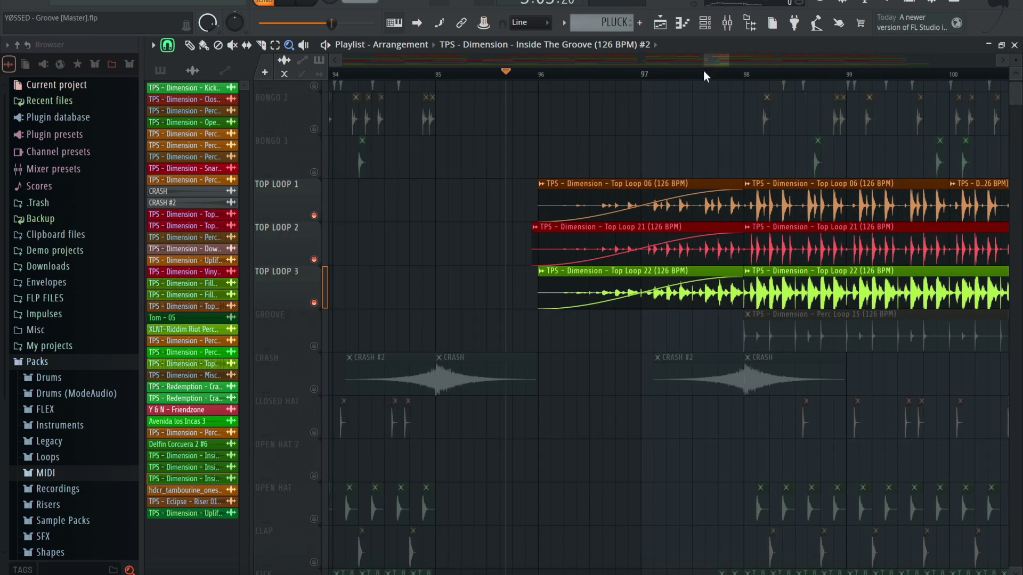
{"action": "left_click_drag", "start_coordinate": [516, 152], "coordinate": [834, 319]}
{"action": "key", "text": "p"}
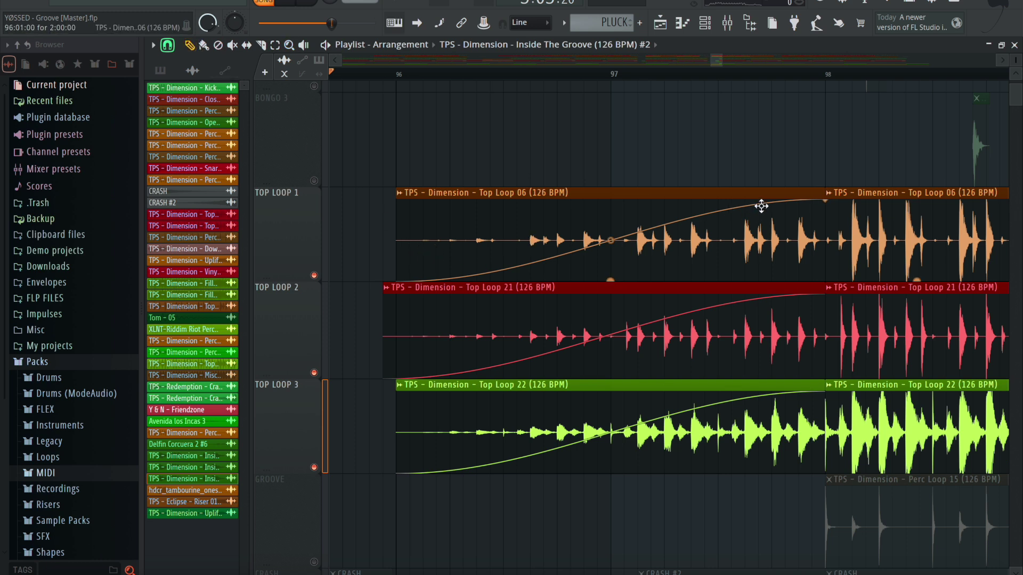
{"action": "mouse_move", "coordinate": [610, 241]}
{"action": "left_mouse_down"}
{"action": "mouse_move", "coordinate": [610, 268]}
{"action": "mouse_move", "coordinate": [610, 232]}
{"action": "left_mouse_up"}
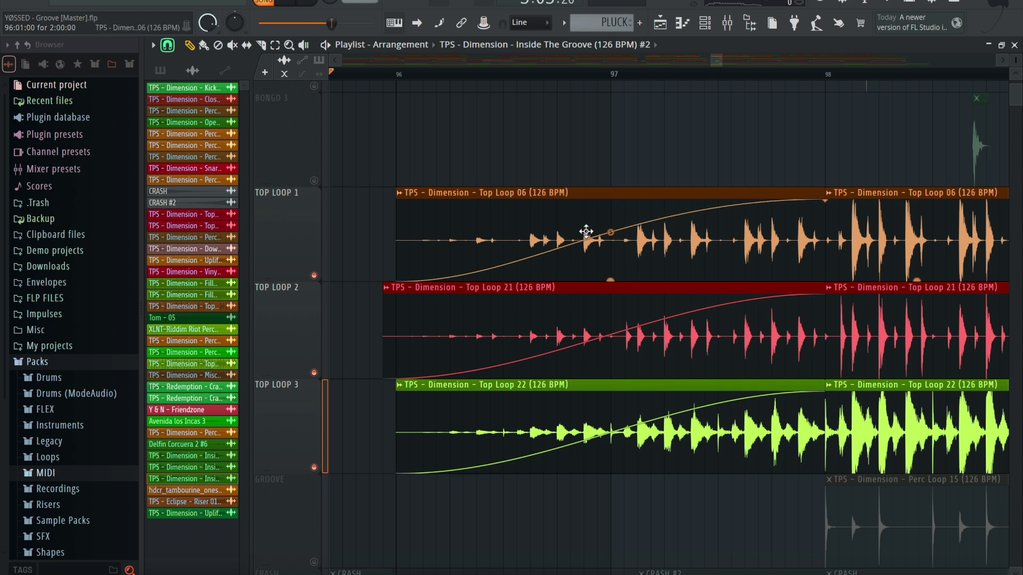
{"action": "key", "text": "space"}
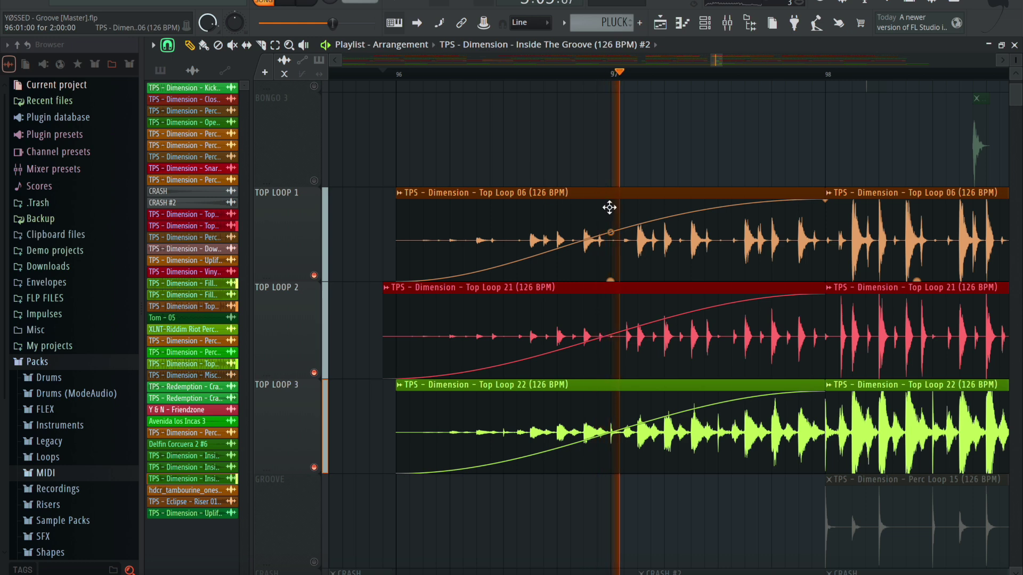
{"action": "key", "text": "space"}
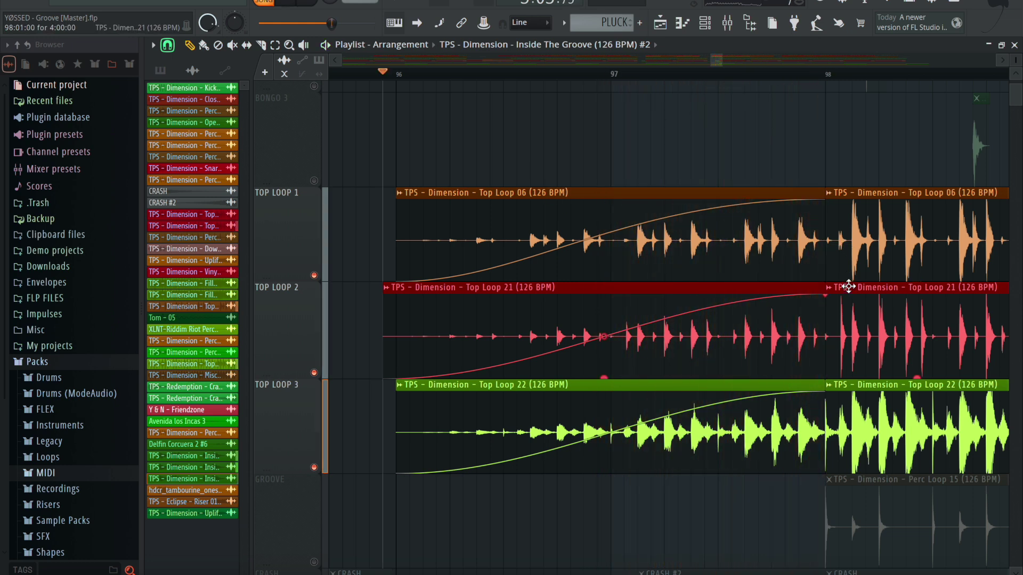
Show the full arrangement, solo RISER 2 briefly, restore all tracks and pick the CHORDS pattern from its track.
{"action": "left_click", "coordinate": [289, 44]}
{"action": "right_click", "coordinate": [429, 111]}
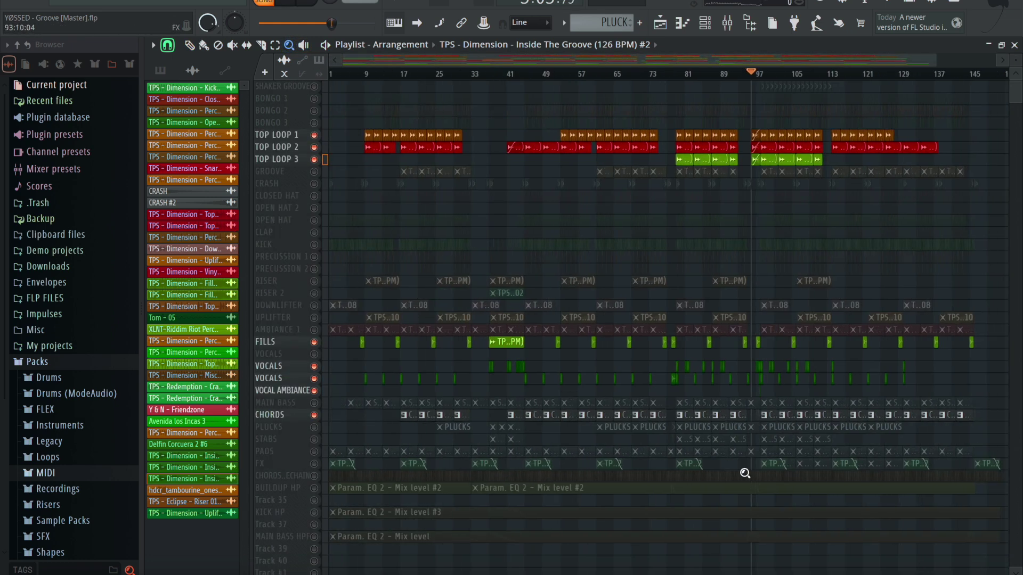
{"action": "right_click", "coordinate": [307, 329]}
{"action": "left_click", "coordinate": [286, 302]}
{"action": "left_click", "coordinate": [313, 293], "text": "ctrl"}
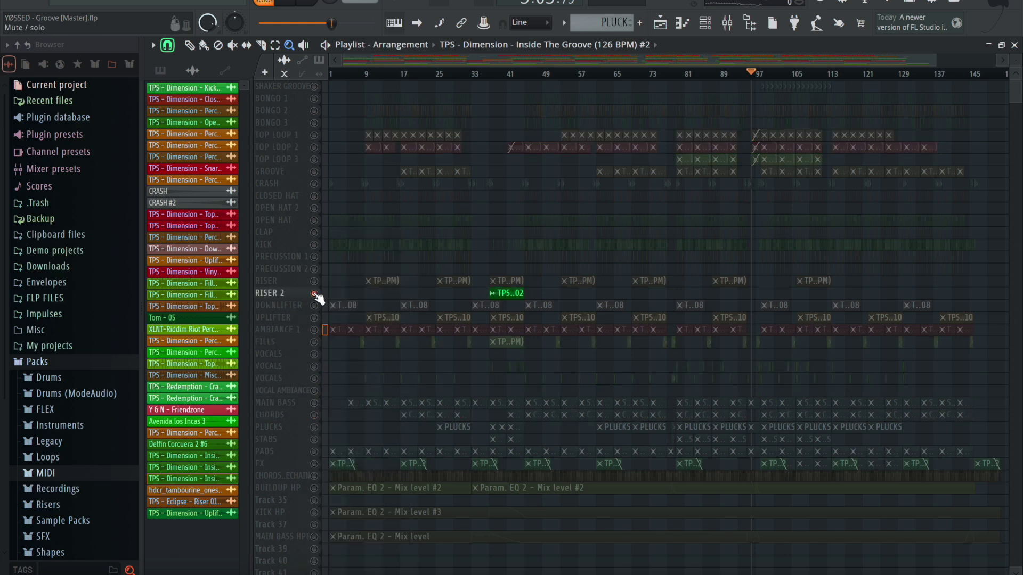
{"action": "left_click", "coordinate": [313, 293], "text": "ctrl"}
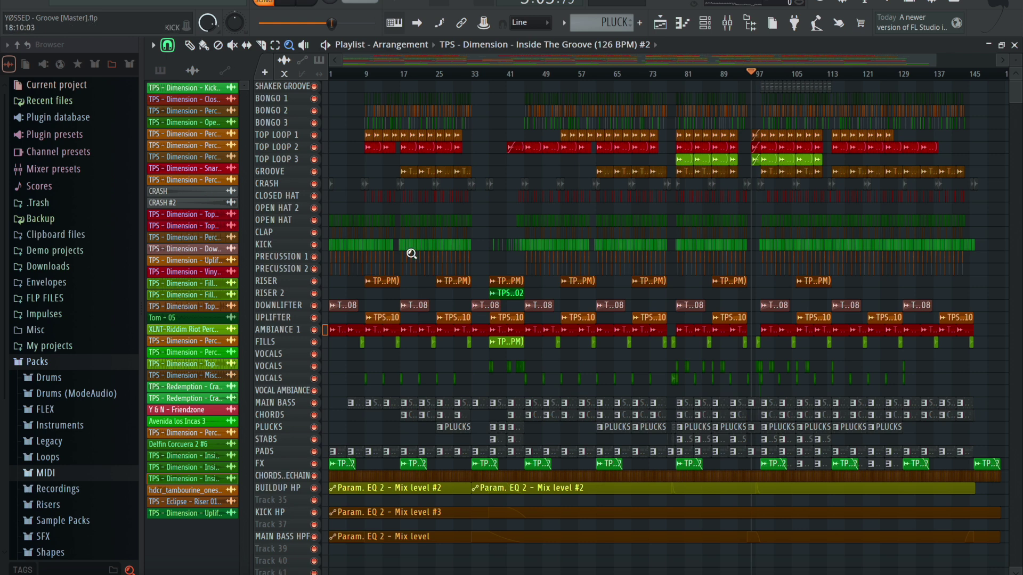
{"action": "left_click", "coordinate": [189, 44]}
{"action": "left_click", "coordinate": [453, 422]}
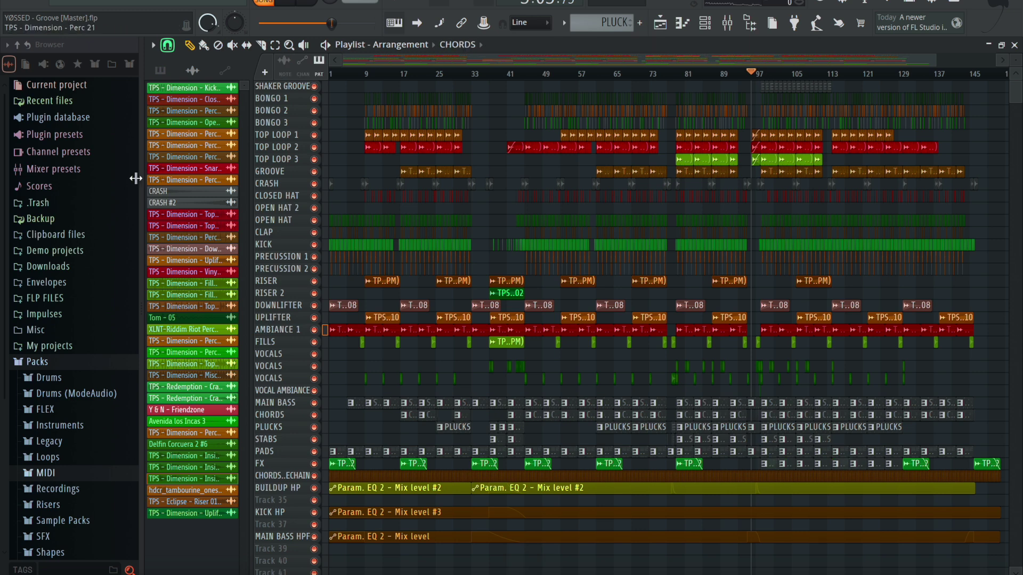
Open the recent project YØSSED - Groove [Master_Dub].flp without saving the current one, and show its full playlist.
{"action": "left_click", "coordinate": [75, 5]}
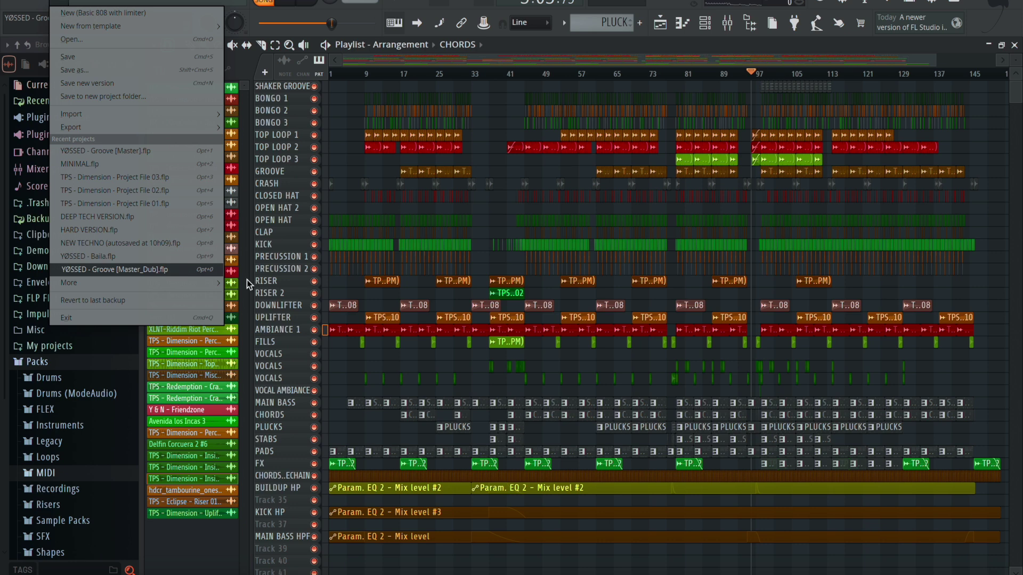
{"action": "left_click", "coordinate": [178, 271]}
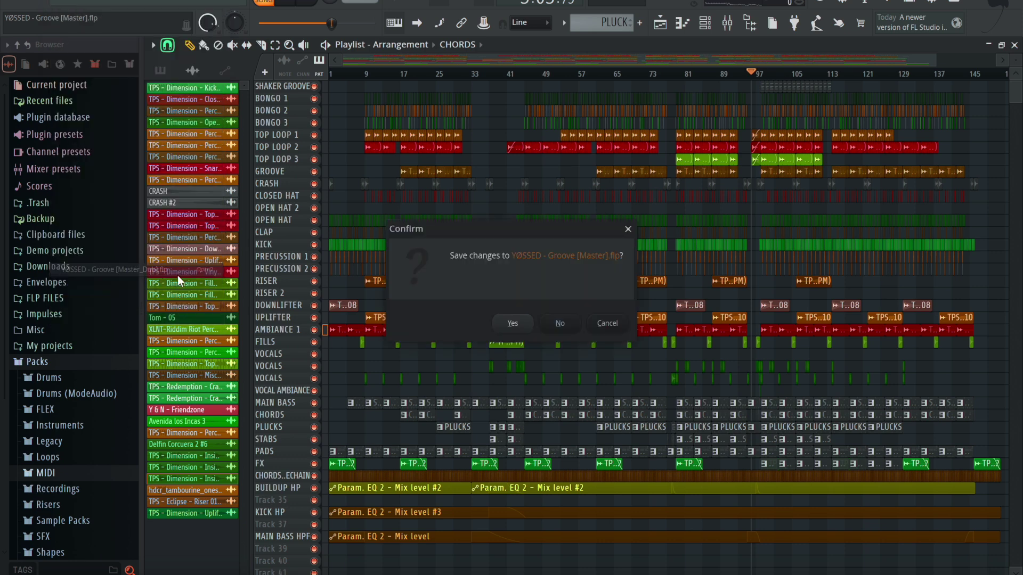
{"action": "left_click", "coordinate": [554, 322]}
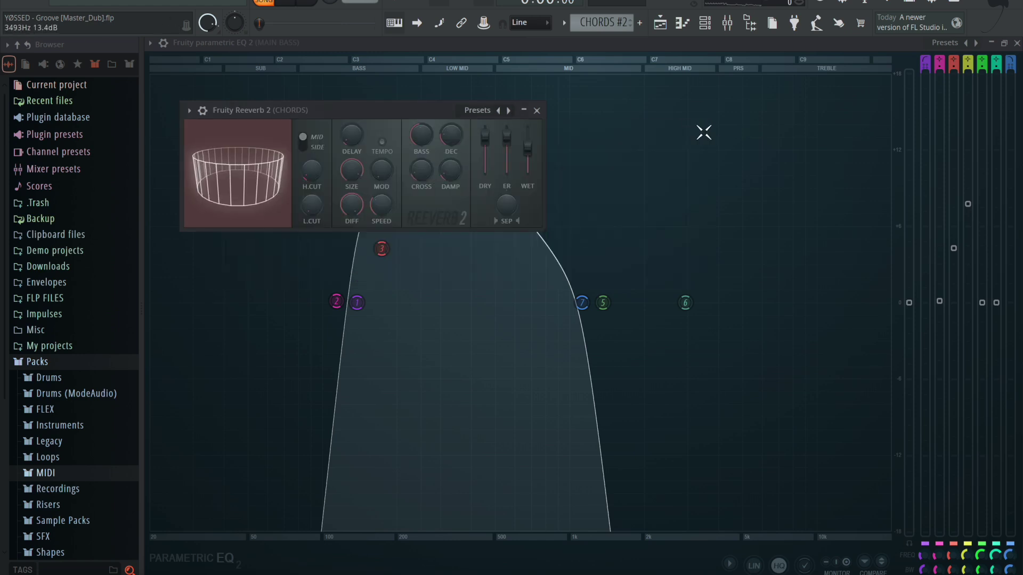
{"action": "left_click", "coordinate": [537, 111]}
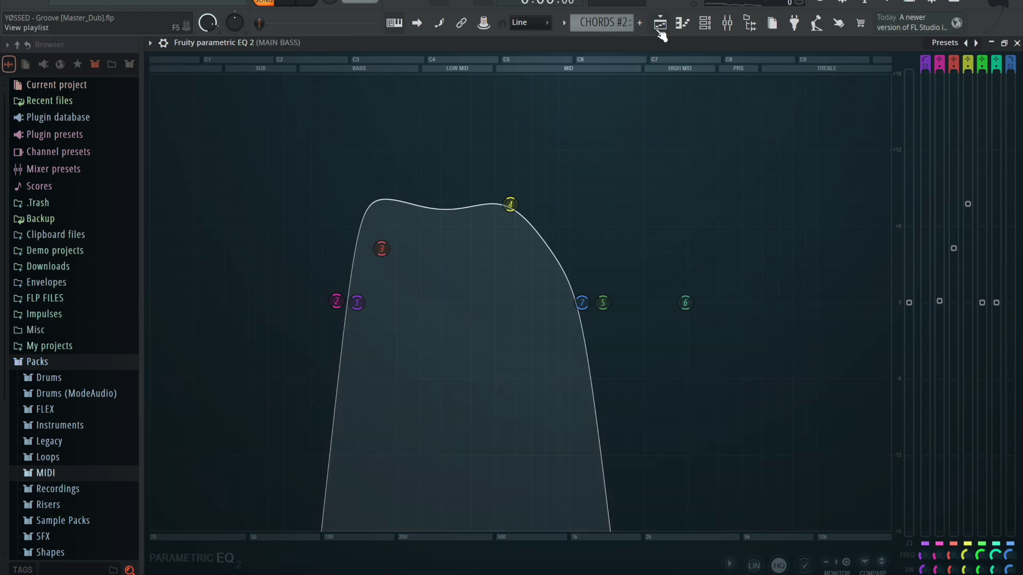
{"action": "left_click", "coordinate": [660, 27]}
{"action": "left_click", "coordinate": [288, 45]}
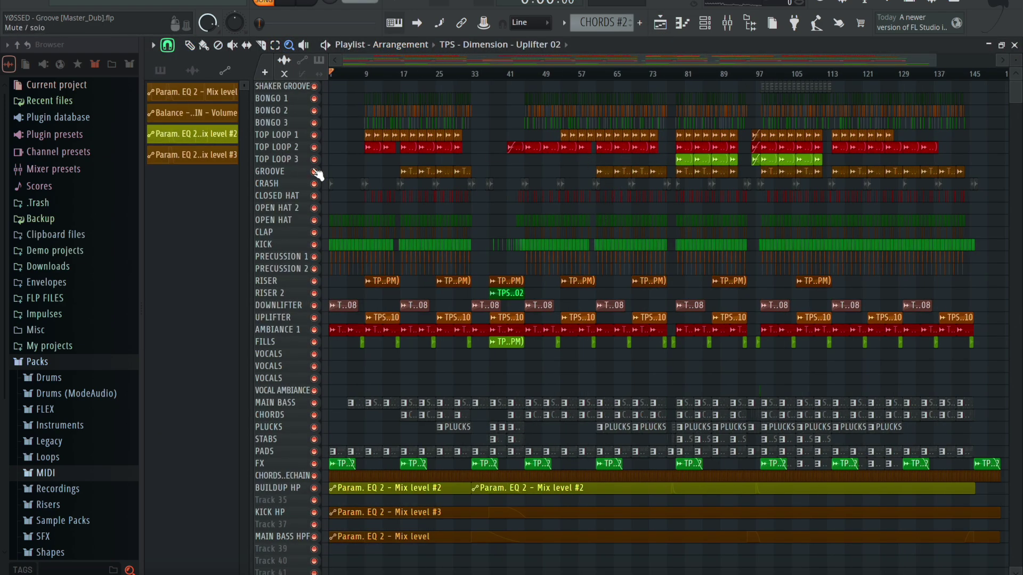
Play the dub version from the start, sampling sections from about bars 44, 62, 78 and 98, and stop playback.
{"action": "key", "text": "space"}
{"action": "left_click", "coordinate": [189, 45]}
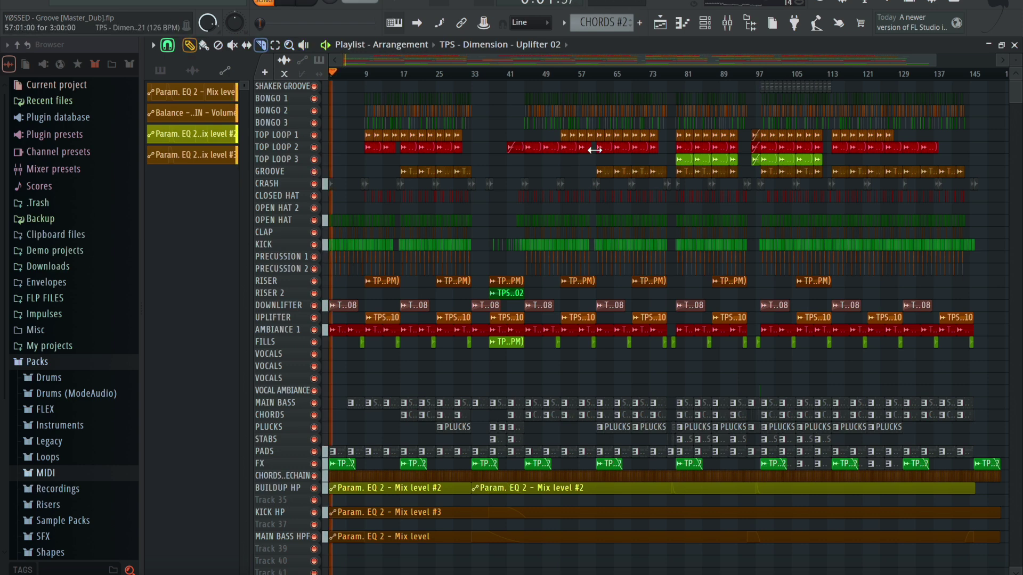
{"action": "left_click", "coordinate": [523, 69]}
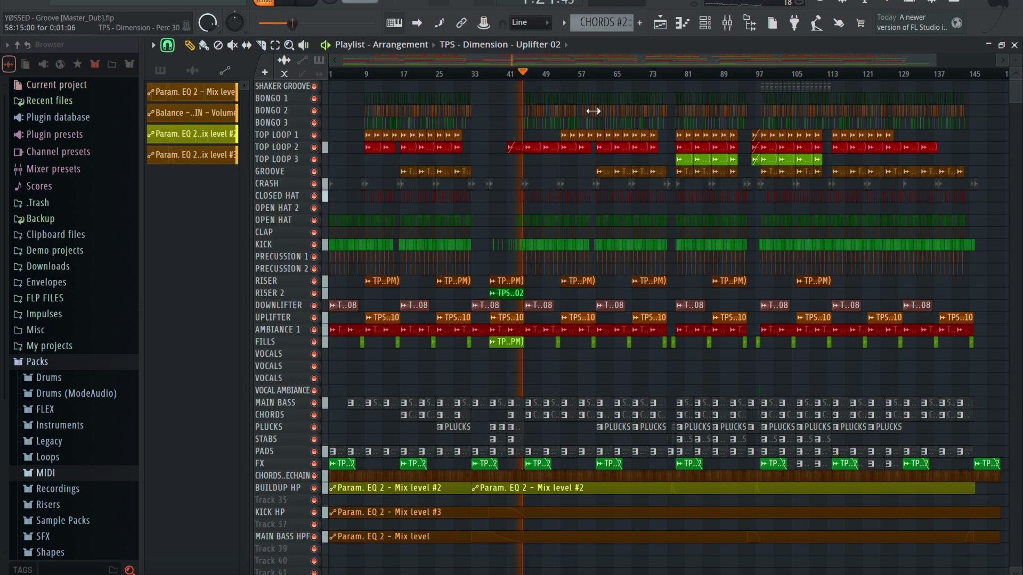
{"action": "left_click", "coordinate": [603, 72]}
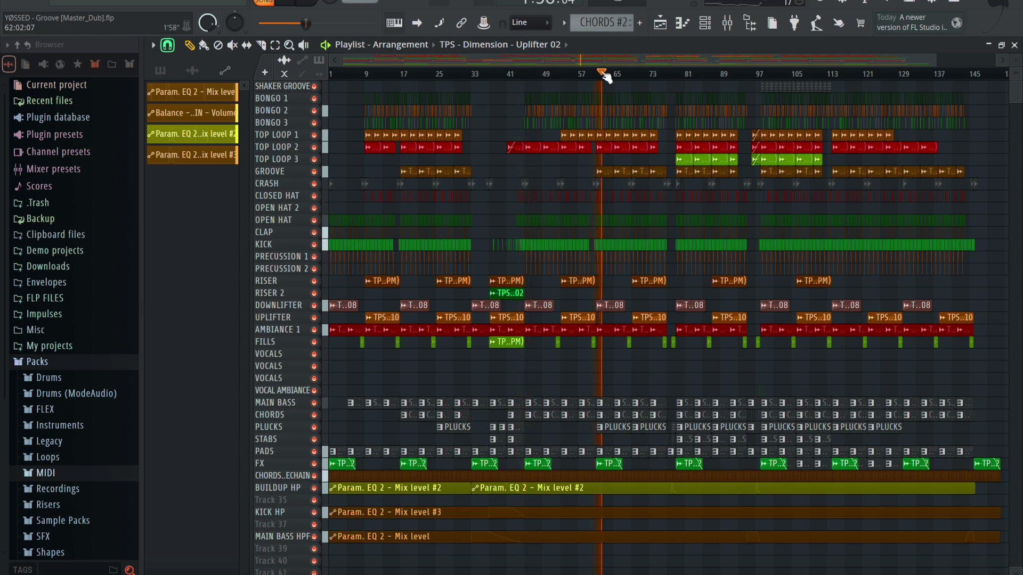
{"action": "left_click", "coordinate": [675, 74]}
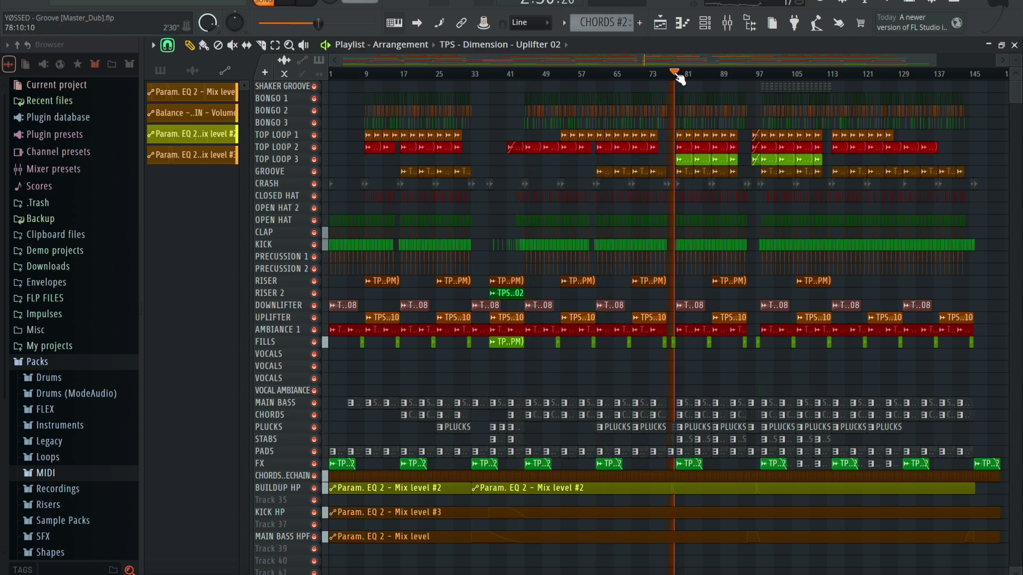
{"action": "scroll", "coordinate": [678, 78], "scroll_direction": "down", "scroll_amount": 1}
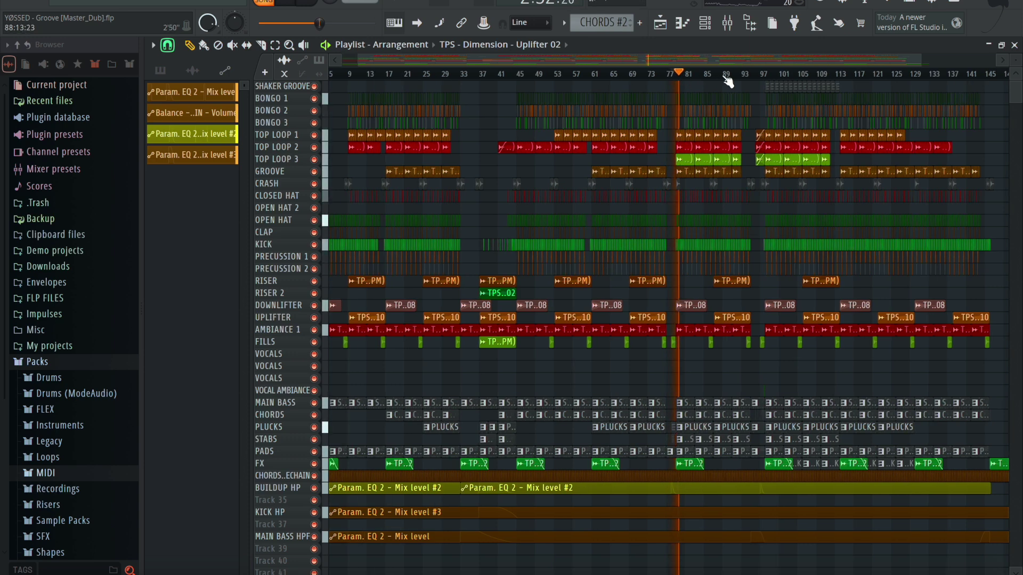
{"action": "left_click", "coordinate": [775, 74]}
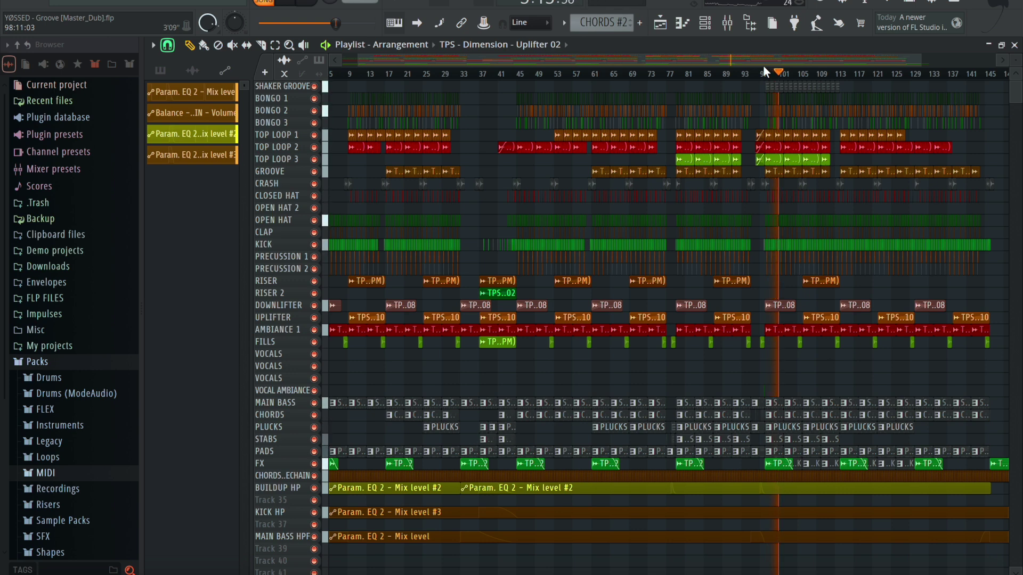
{"action": "key", "text": "space"}
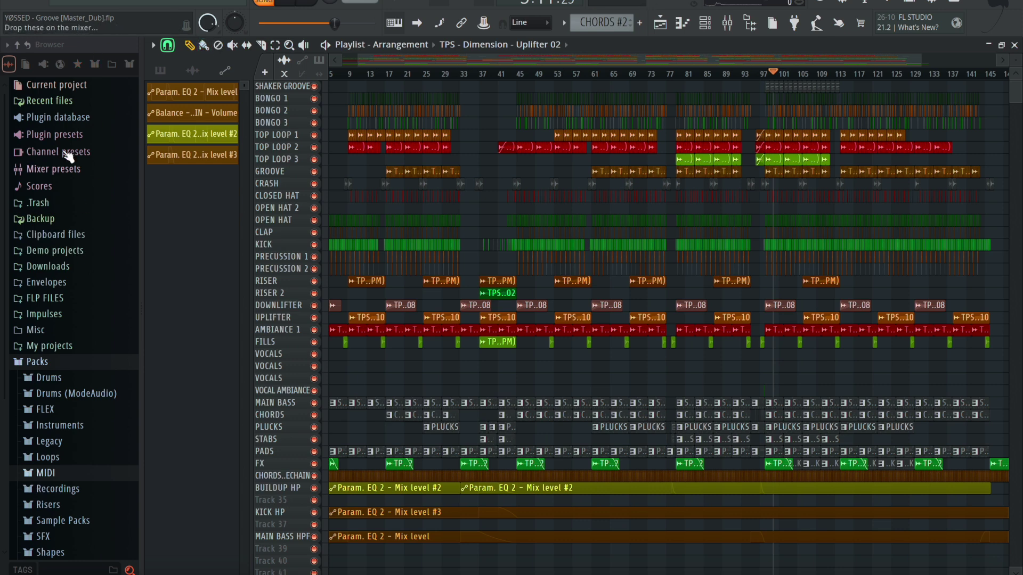
Open YØSSED & Neto - The Dial from FLP FILES without saving the current project, leaving the missing data folder setting on Do nothing.
{"action": "left_click", "coordinate": [76, 123]}
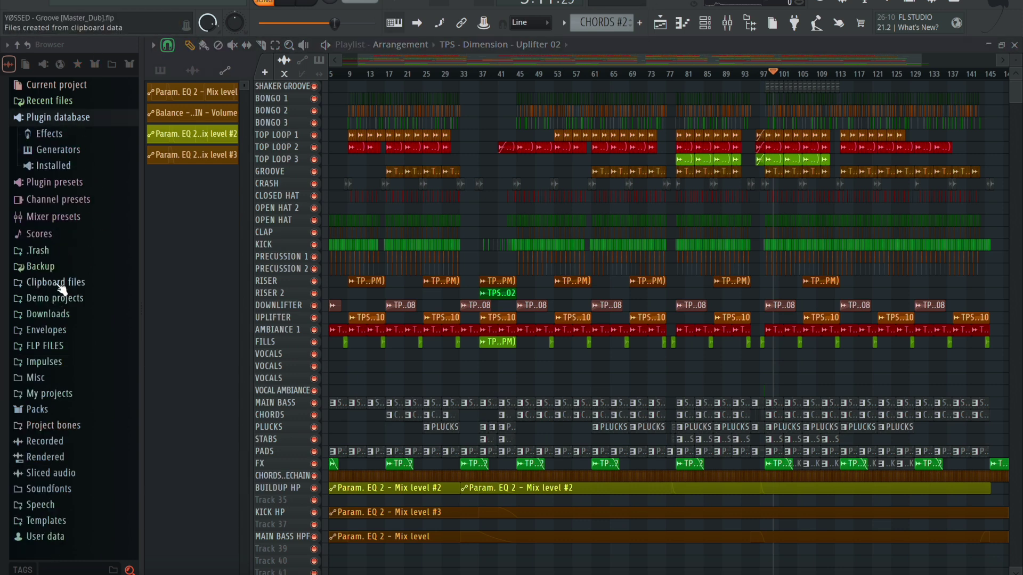
{"action": "left_click", "coordinate": [48, 346]}
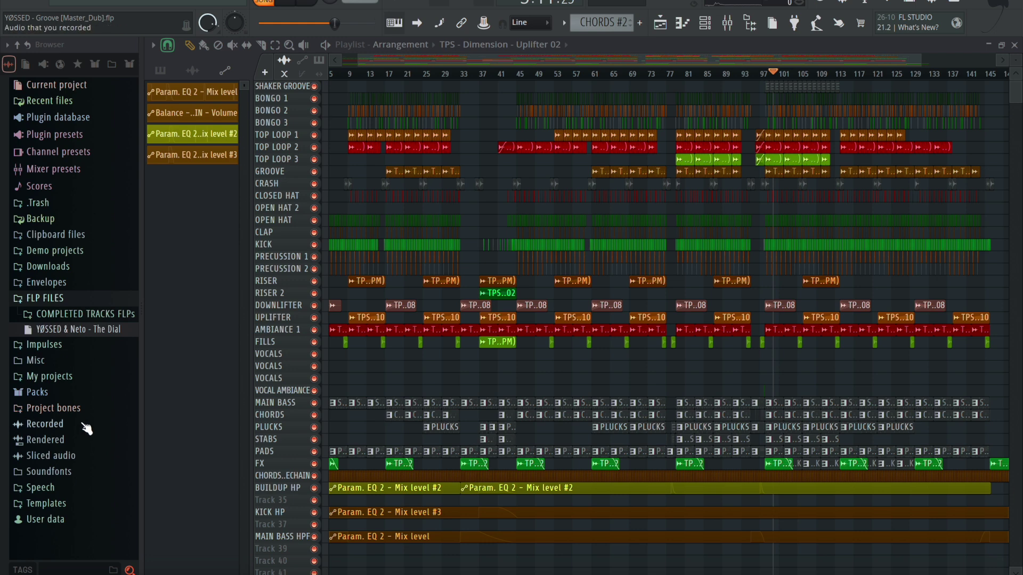
{"action": "right_click", "coordinate": [84, 332]}
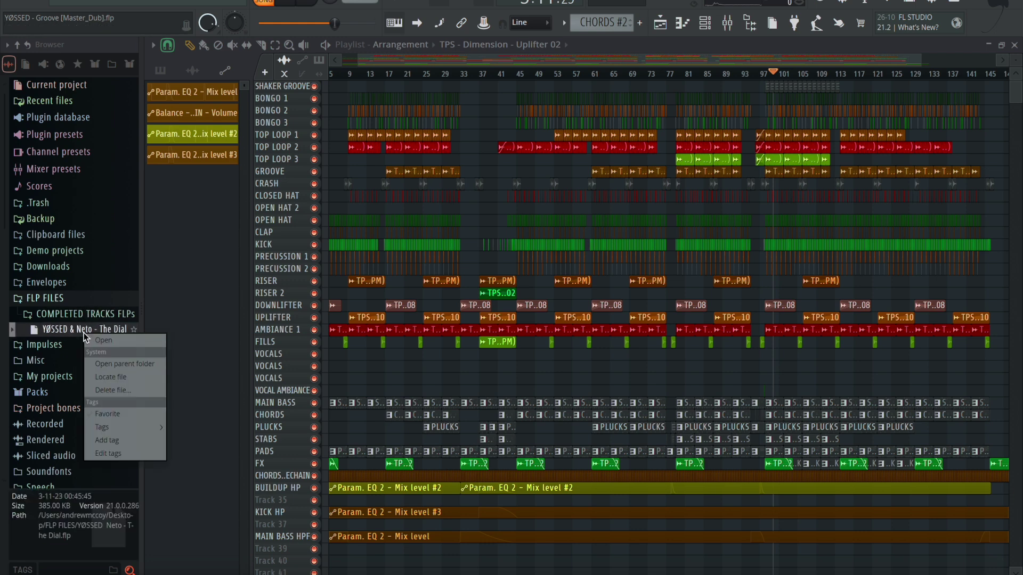
{"action": "left_click", "coordinate": [117, 341]}
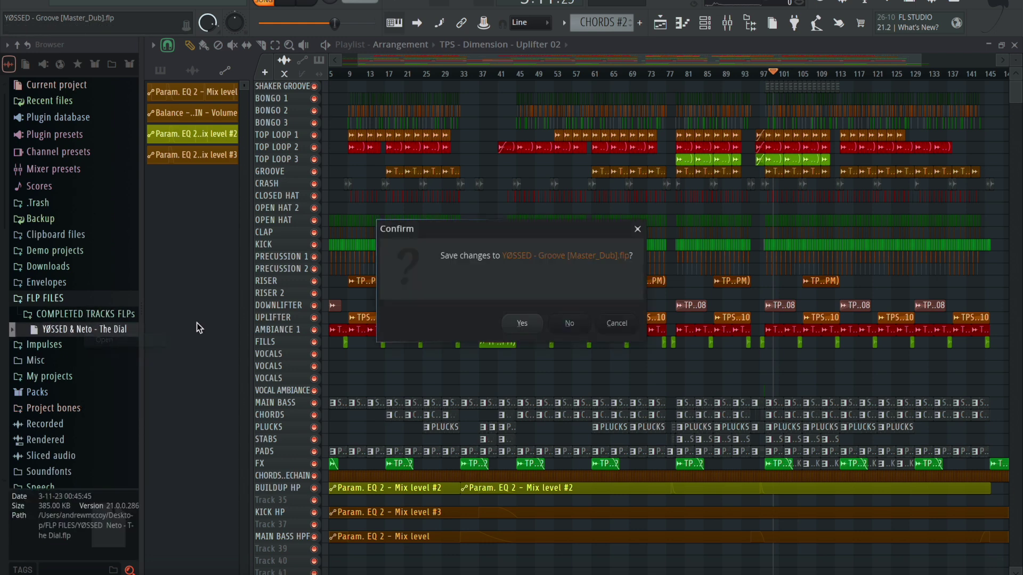
{"action": "left_click", "coordinate": [569, 323]}
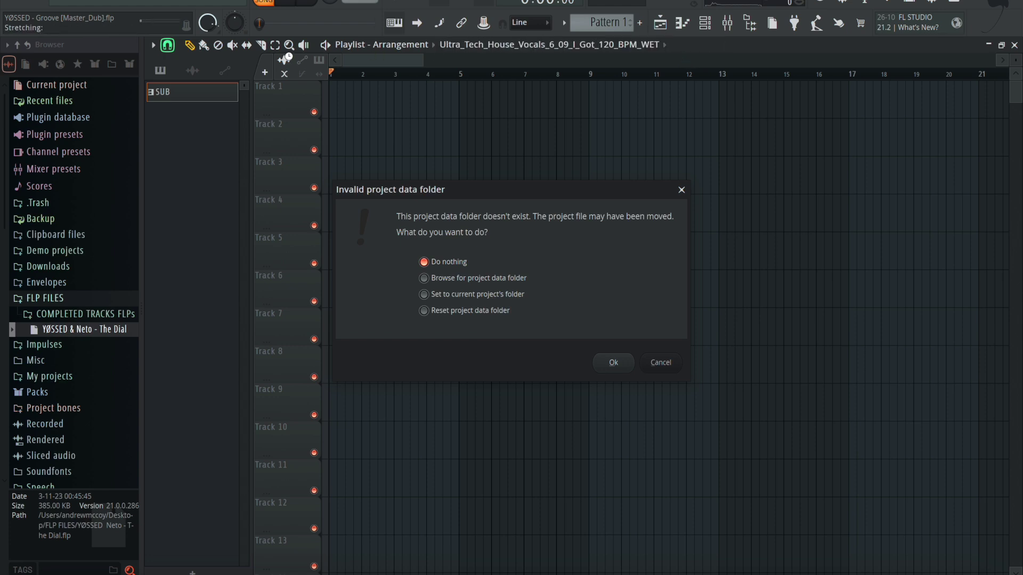
{"action": "key", "text": "Return"}
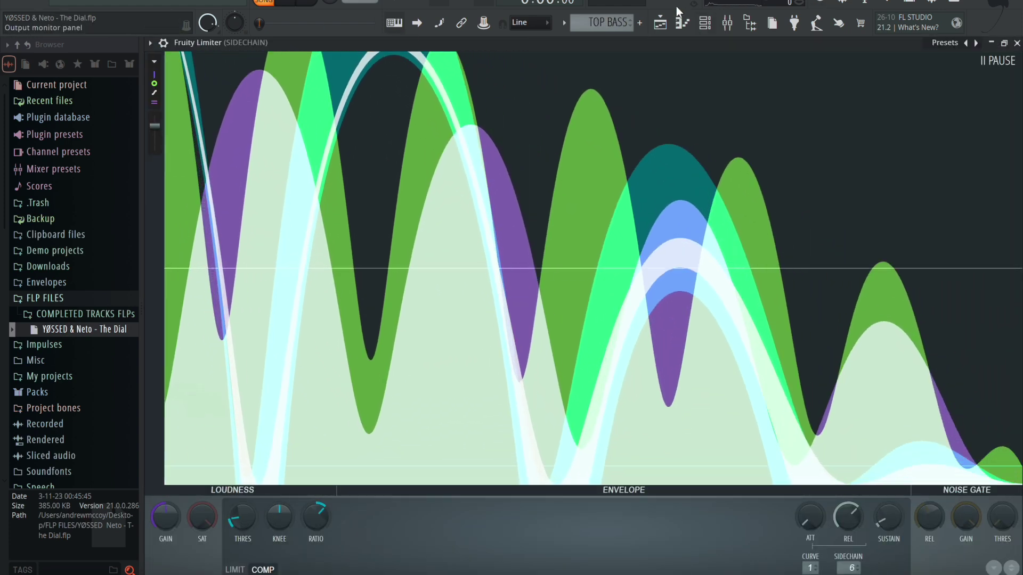
Show the playlist of The Dial with all tracks unmuted, play from about bars 45 and 48, and stop playback.
{"action": "left_click", "coordinate": [660, 22]}
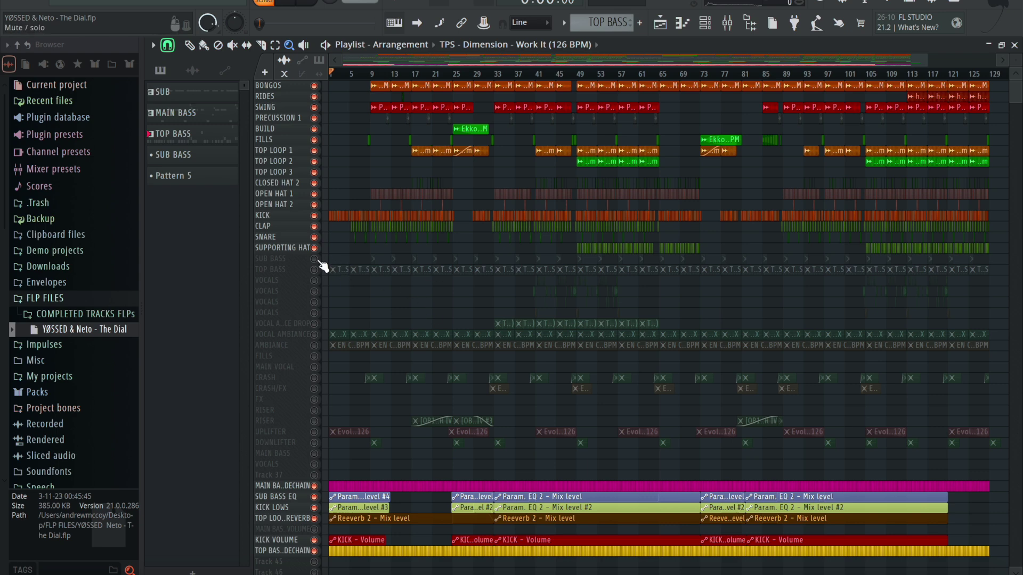
{"action": "left_click", "coordinate": [558, 79]}
{"action": "left_click", "coordinate": [576, 79]}
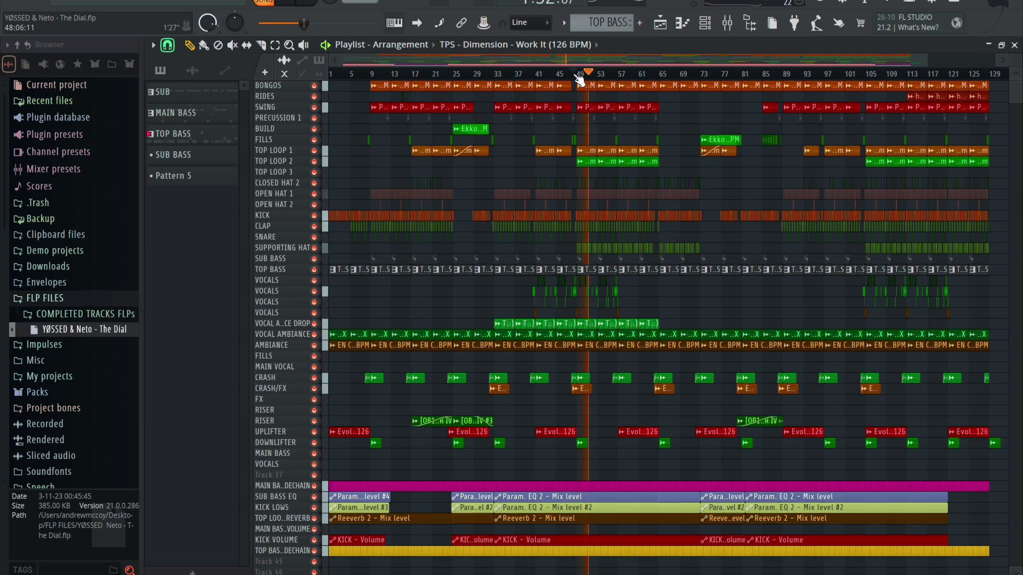
{"action": "key", "text": "space"}
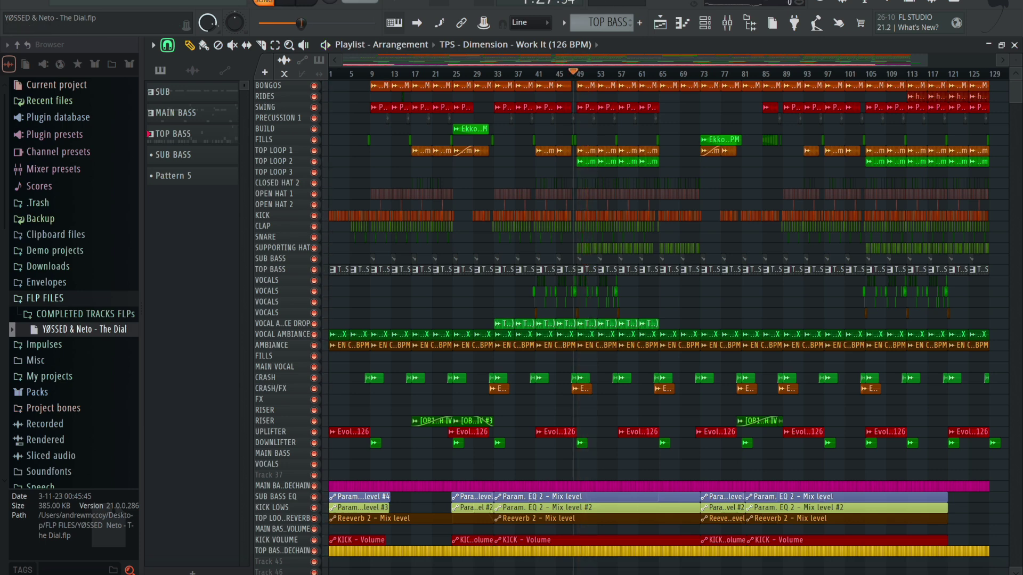